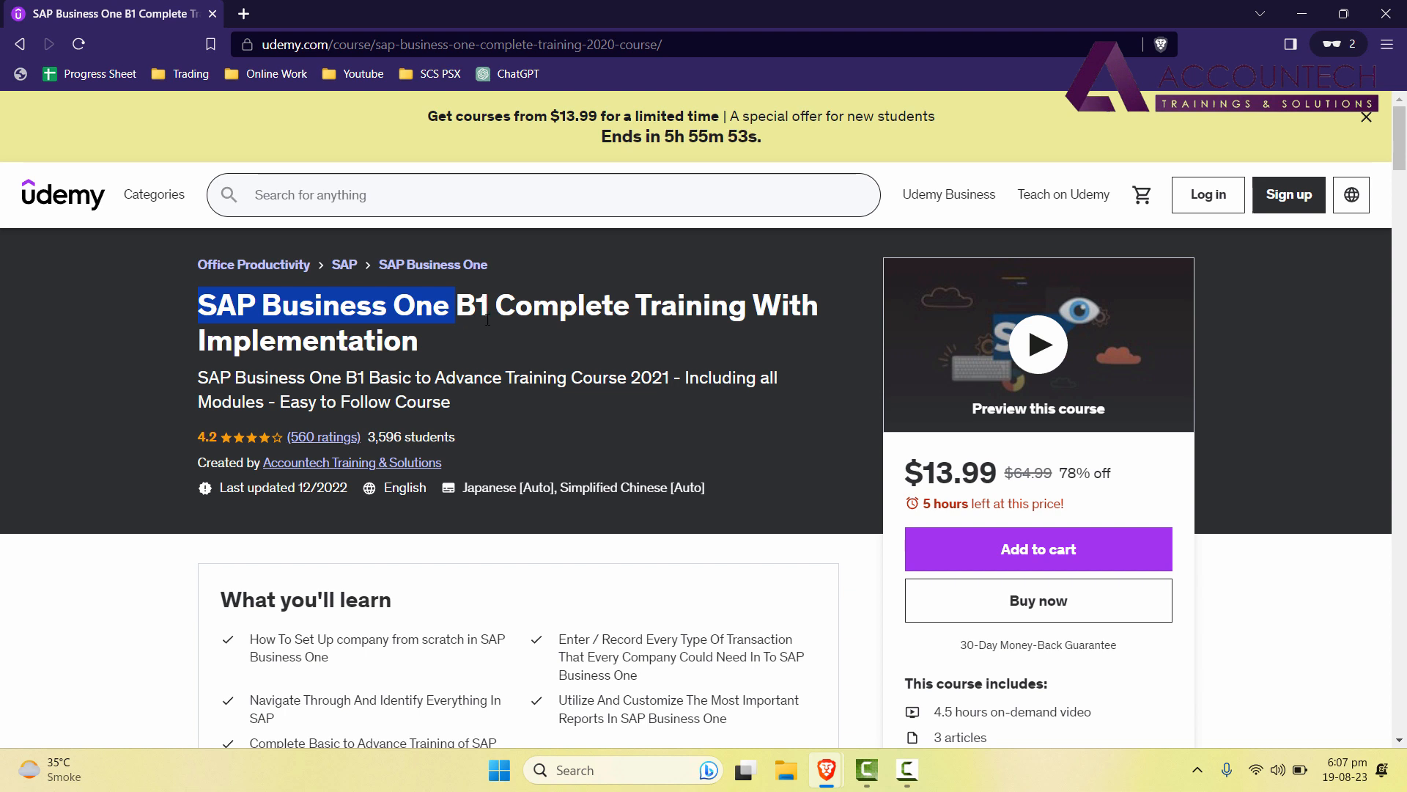
Highlight 'SAP Business One B1' in the course title, then minimize the Brave course window.
click(455, 309)
click(191, 321)
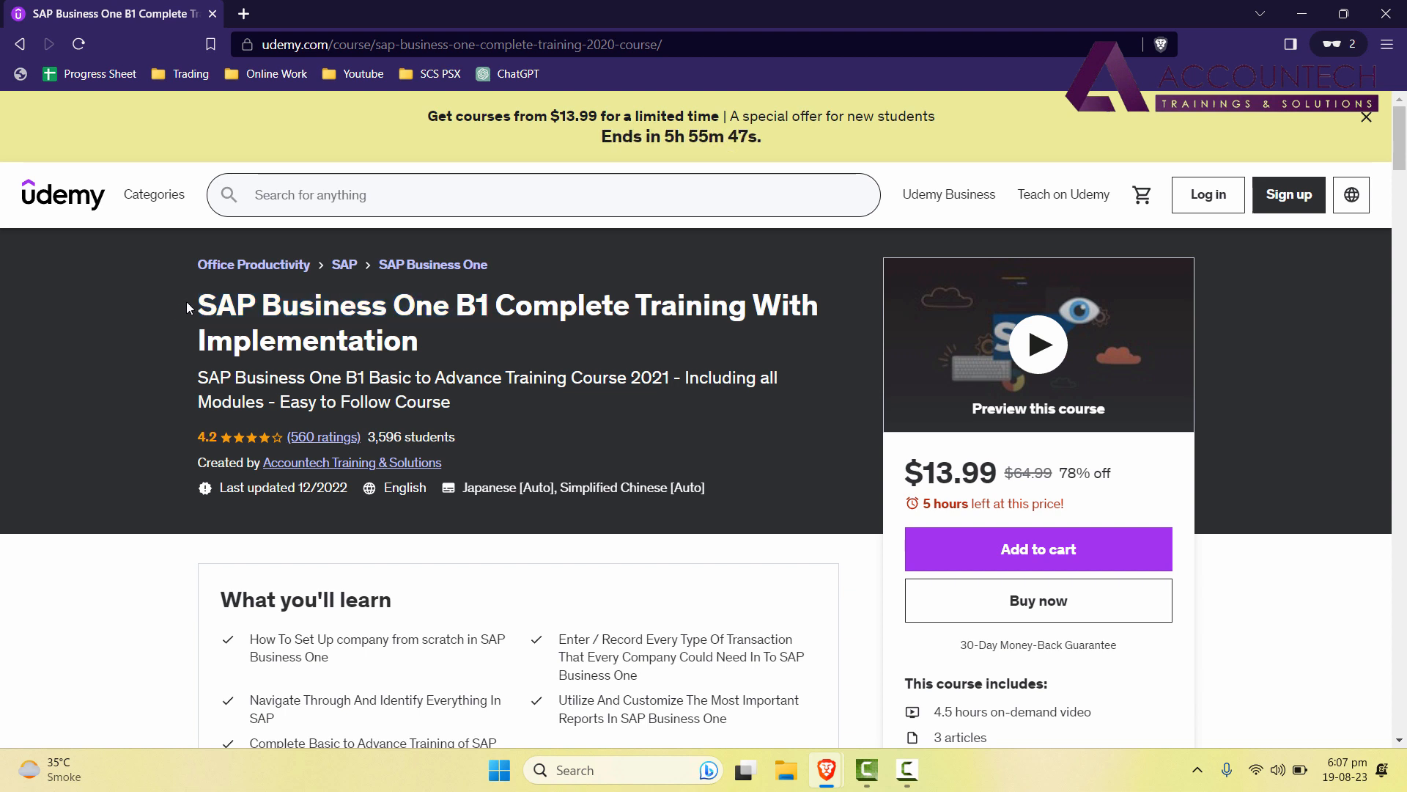
drag(193, 308, 487, 308)
click(525, 349)
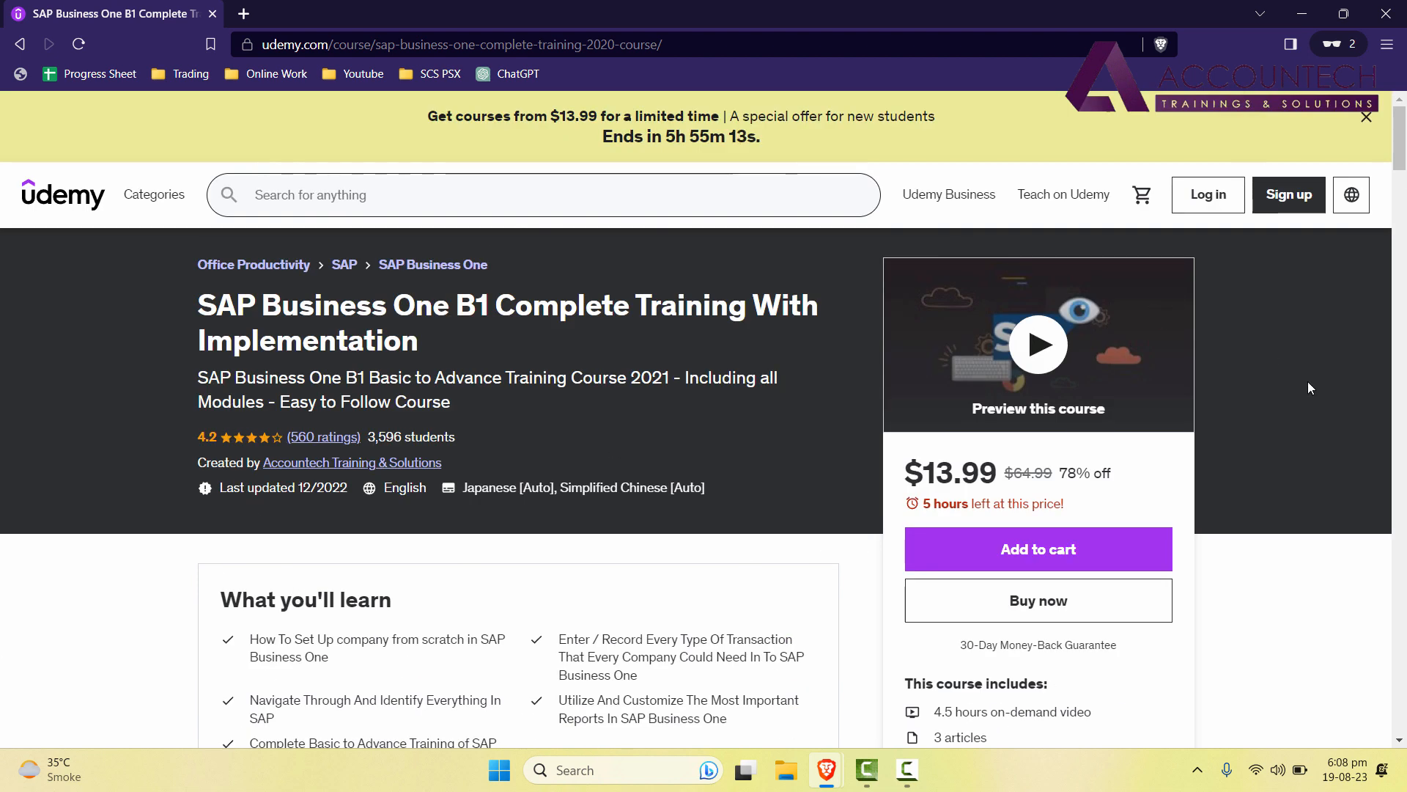
click(1312, 22)
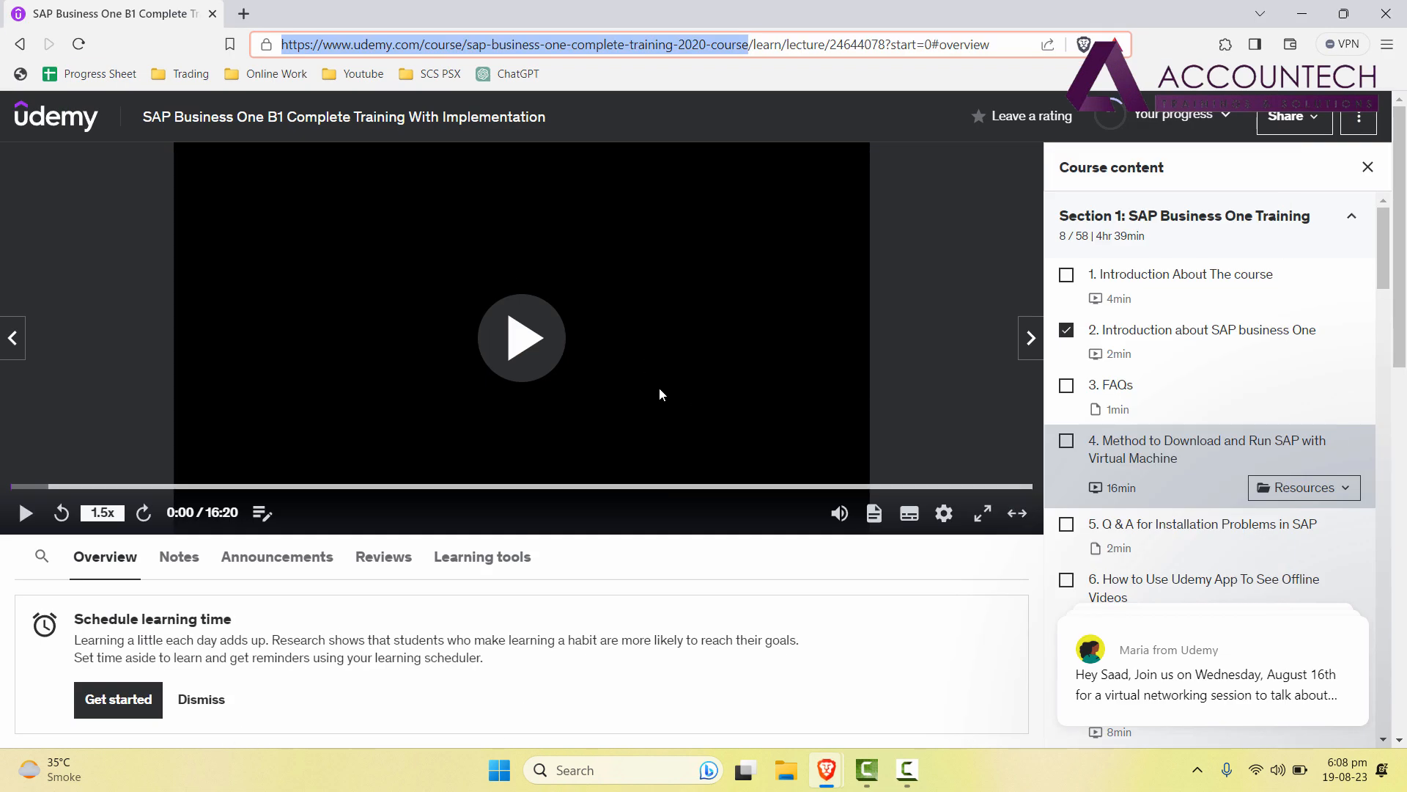
Download the SAP+Download+Link+2023 document from lecture 4's Resources and show it in its folder.
click(859, 603)
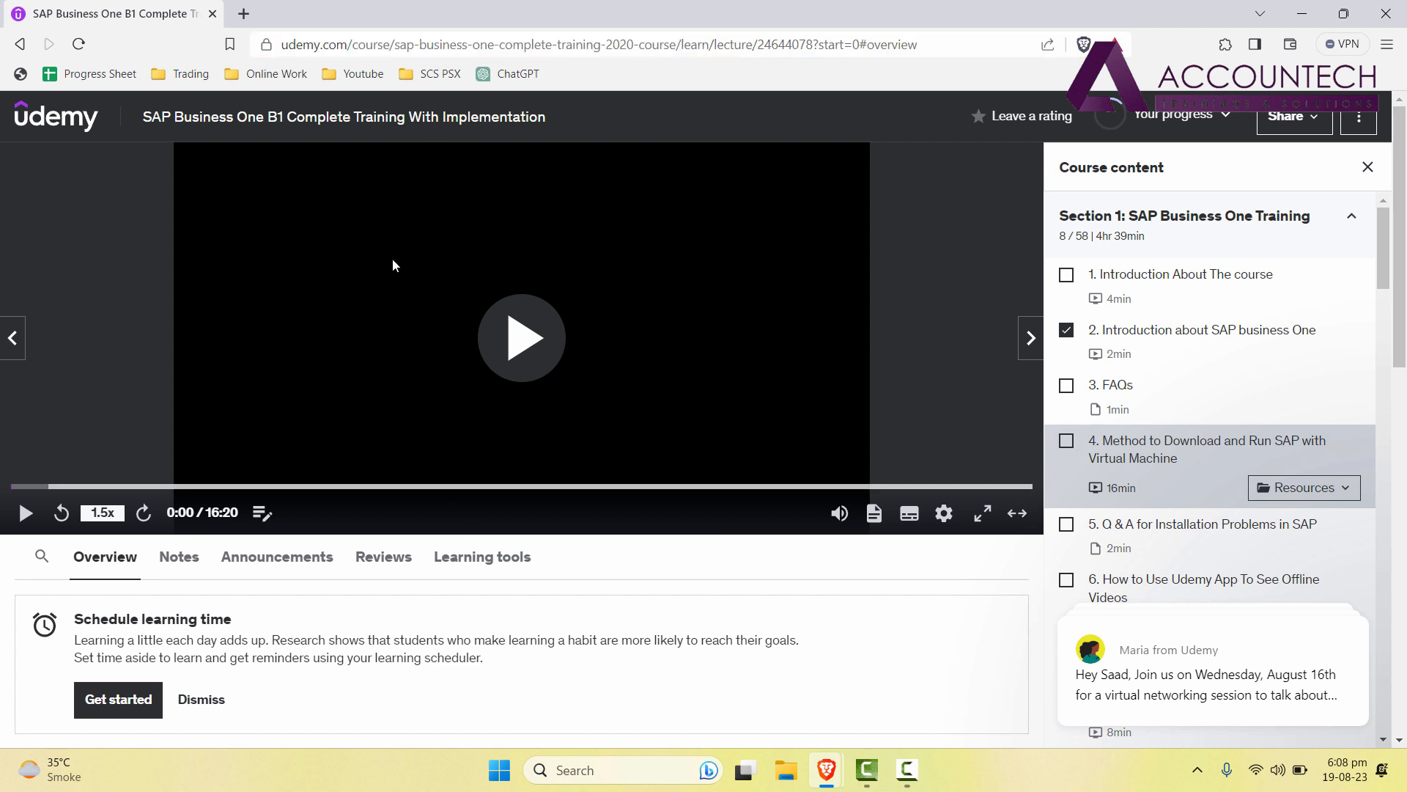
click(1339, 489)
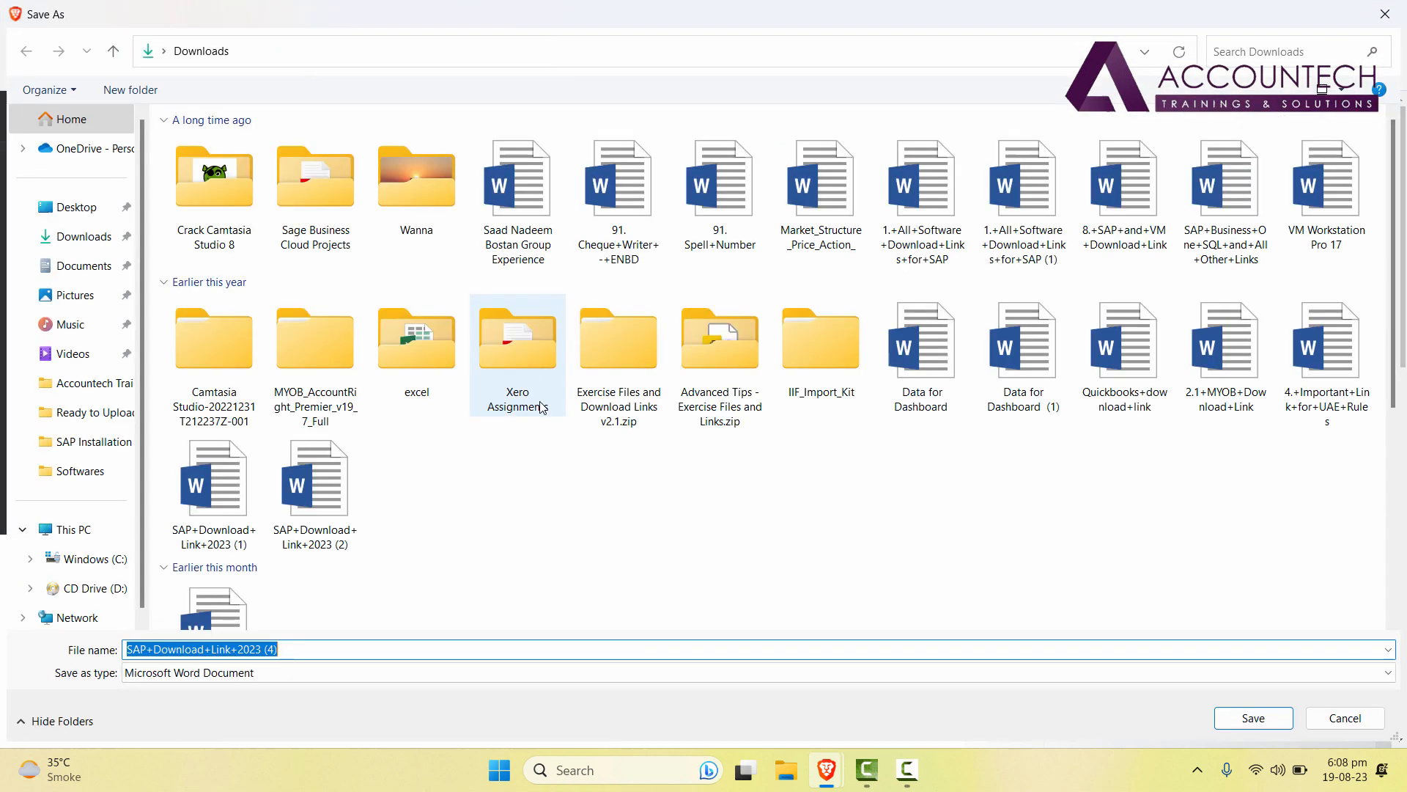
click(1246, 723)
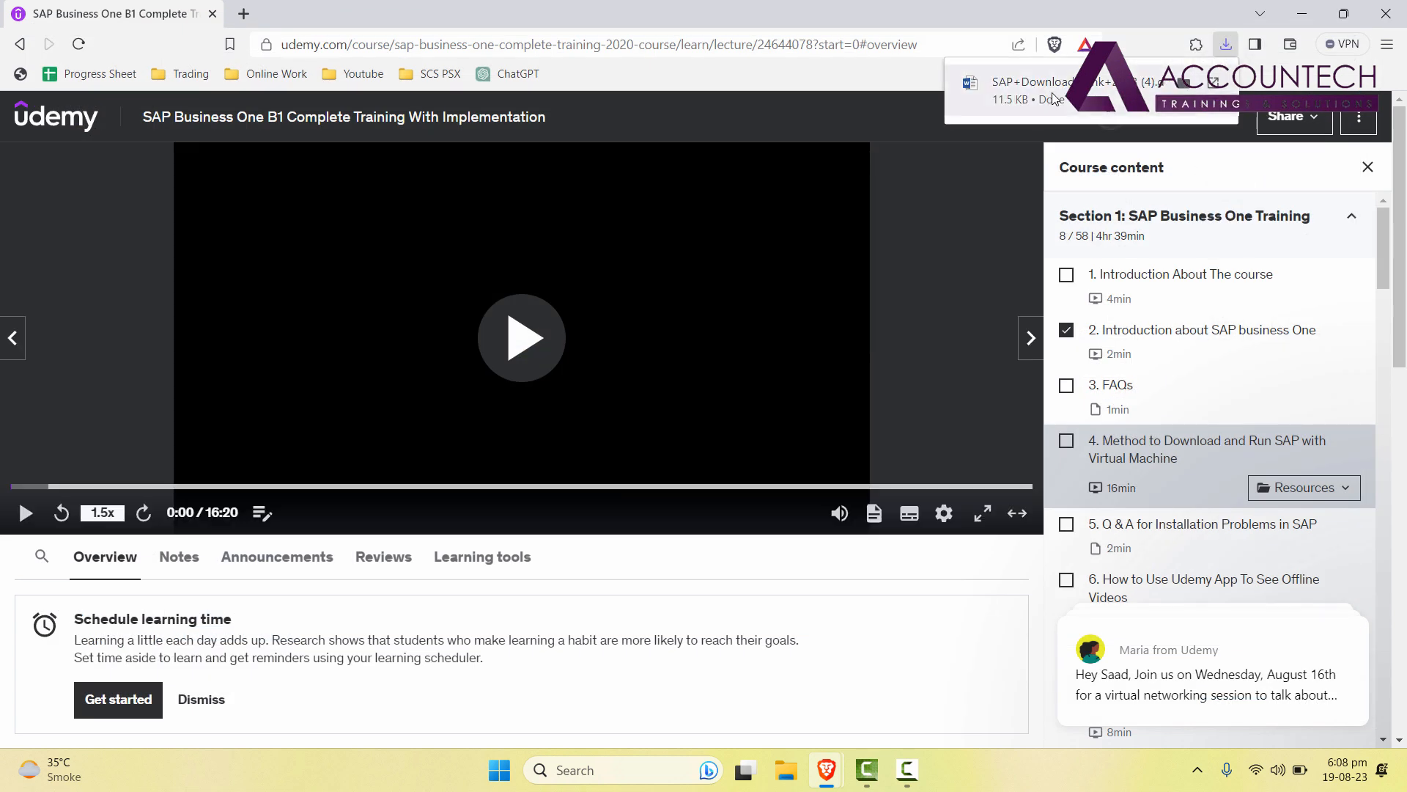
click(1184, 84)
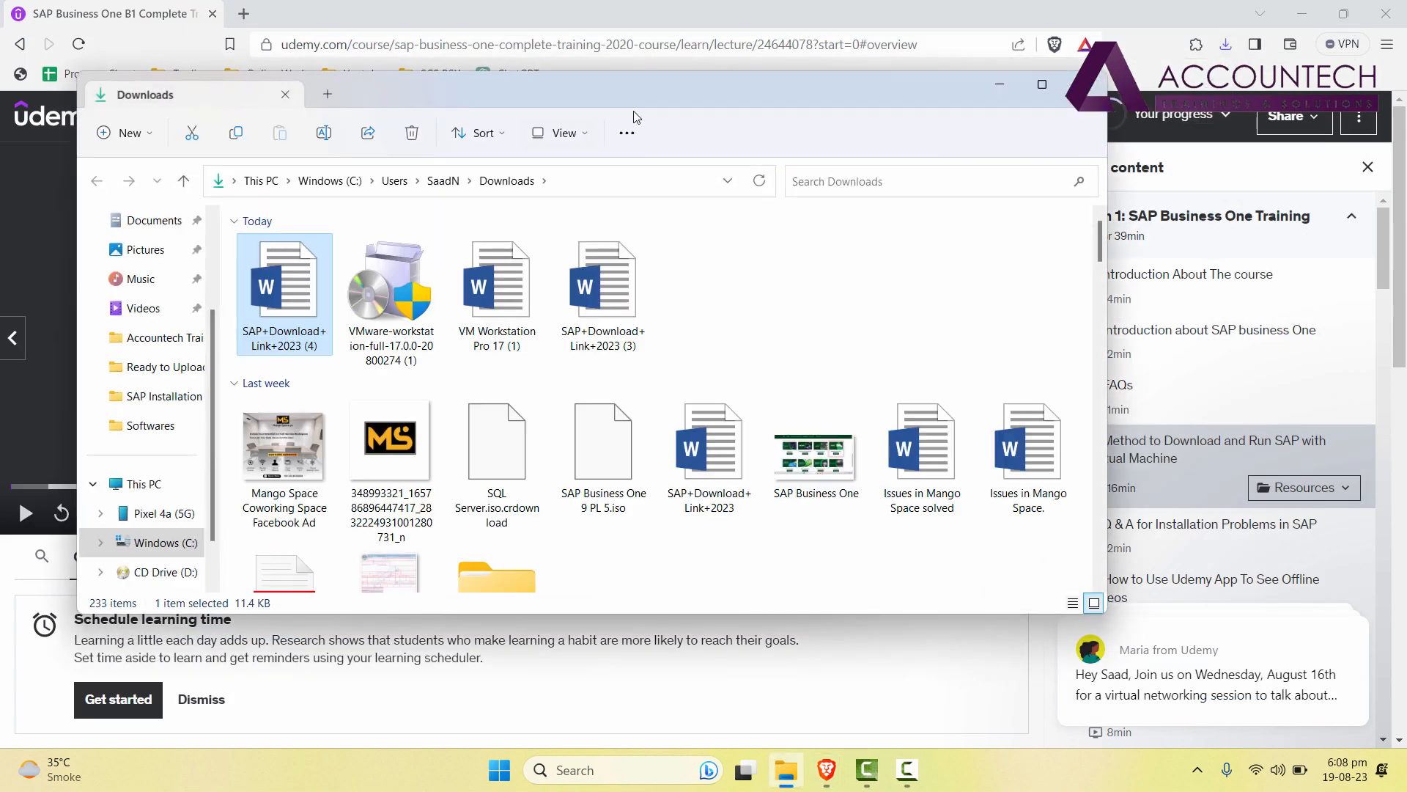
Open the document in Word, select its download link, and start a new Brave tab.
double_click(283, 305)
drag(947, 240, 403, 240)
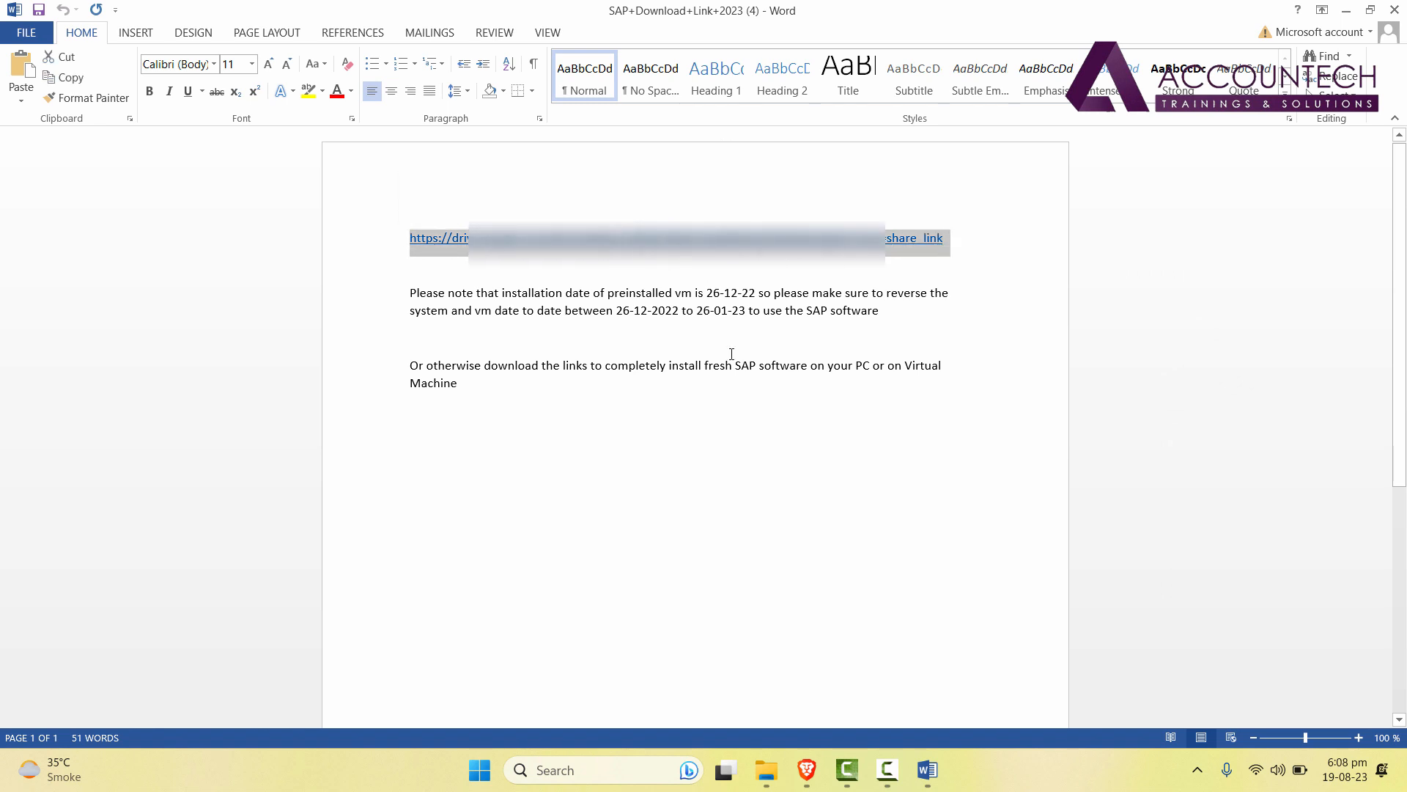
mouse_move(810, 777)
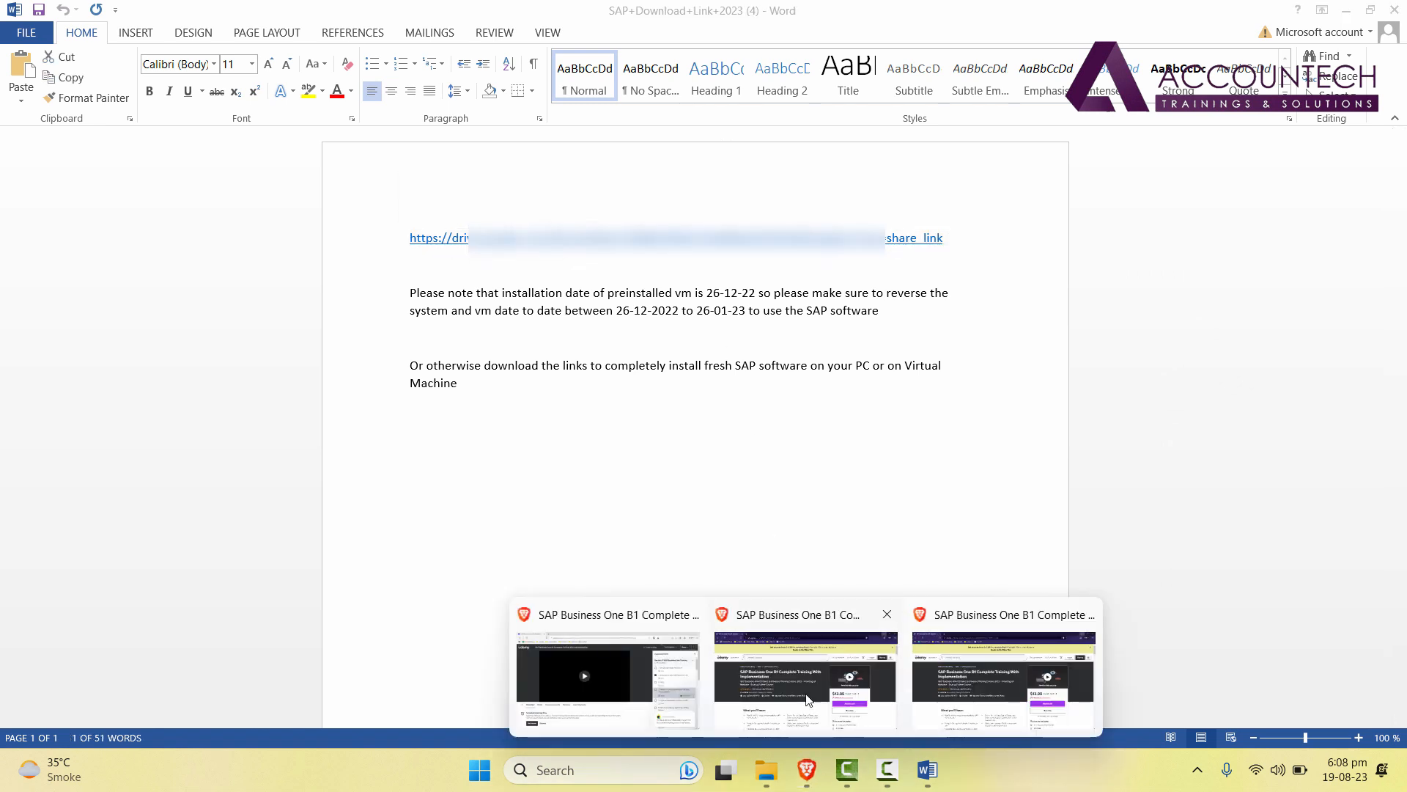
click(668, 667)
click(243, 14)
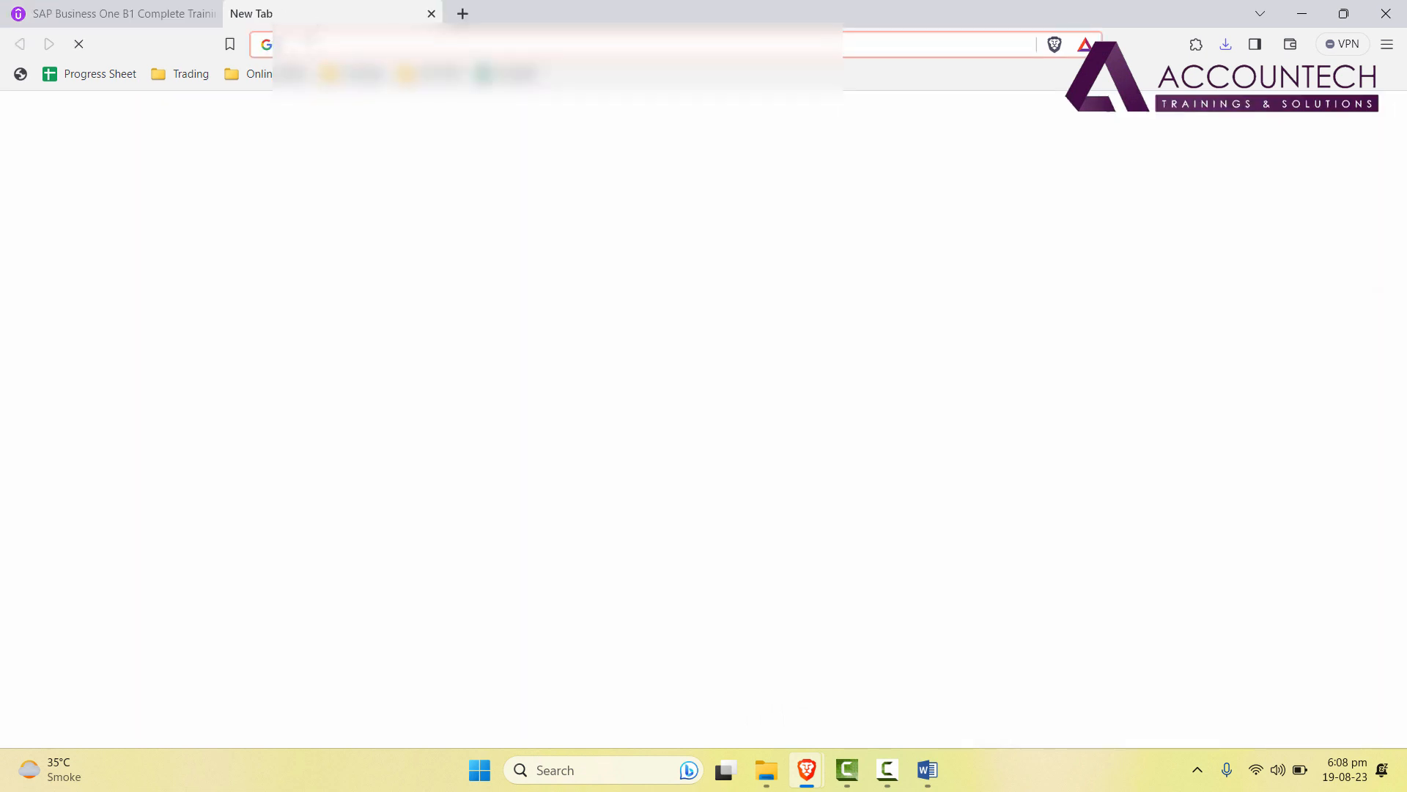
Load the Drive folder and download and keep the VMware-workstation-full-17.0.0-20800274.exe installer.
key(Return)
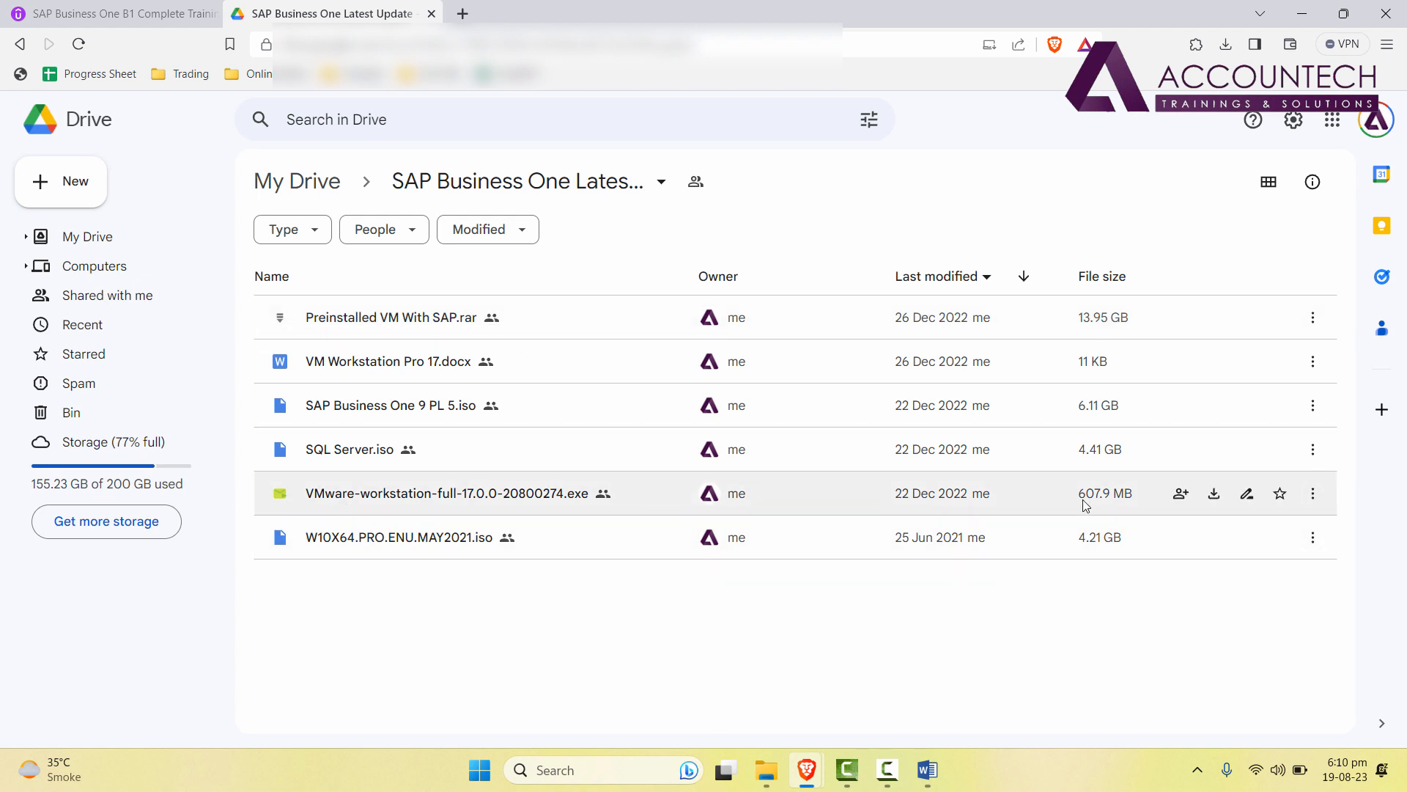
click(1317, 497)
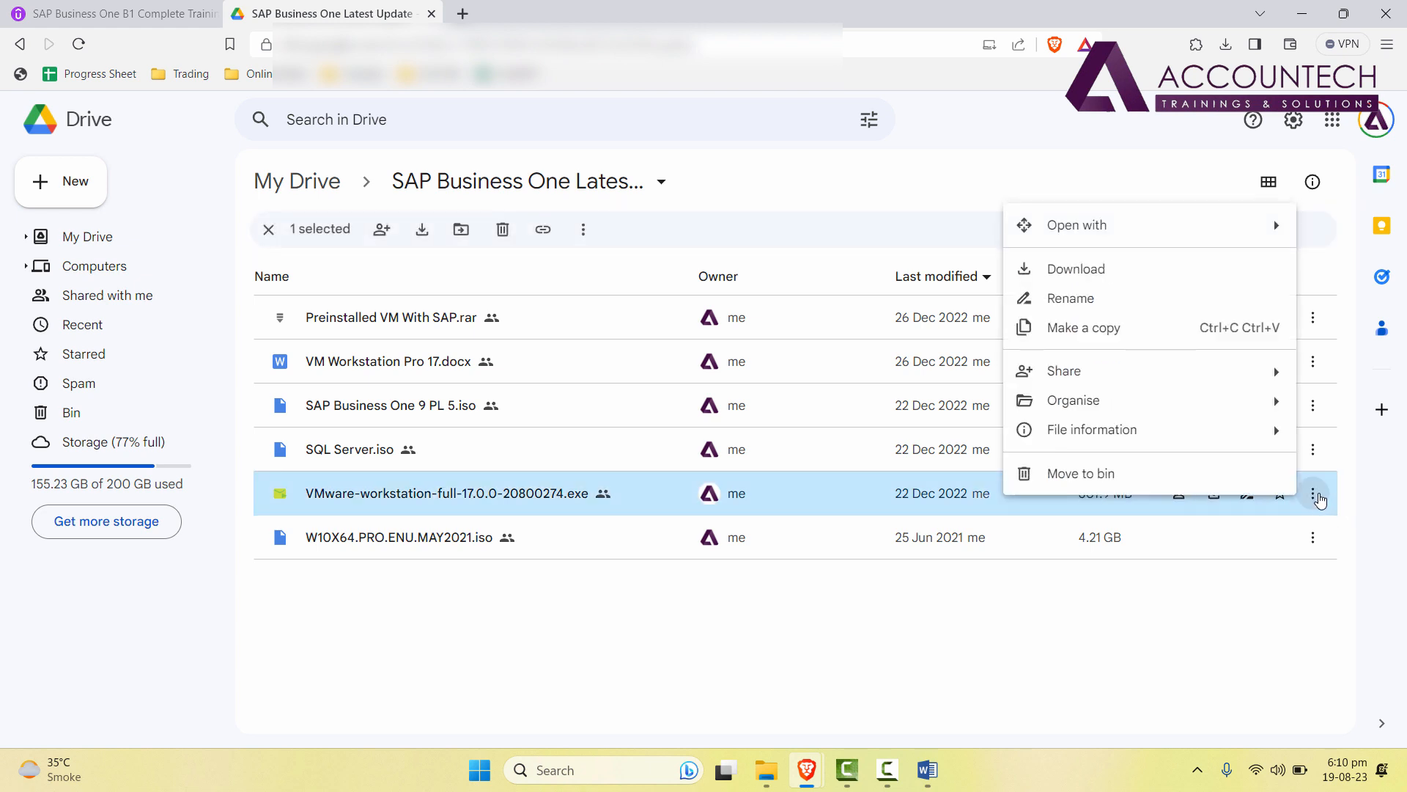
click(1351, 593)
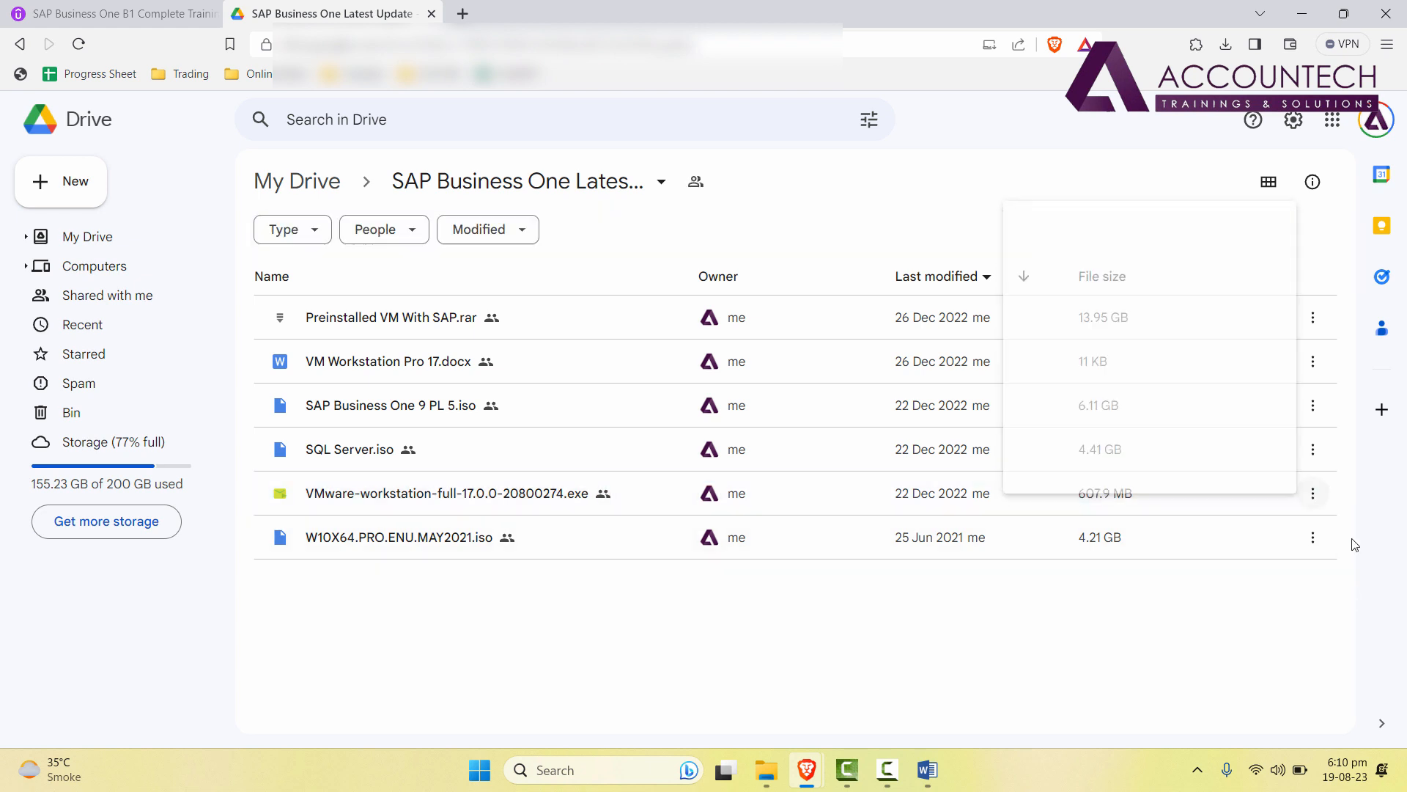
click(1317, 495)
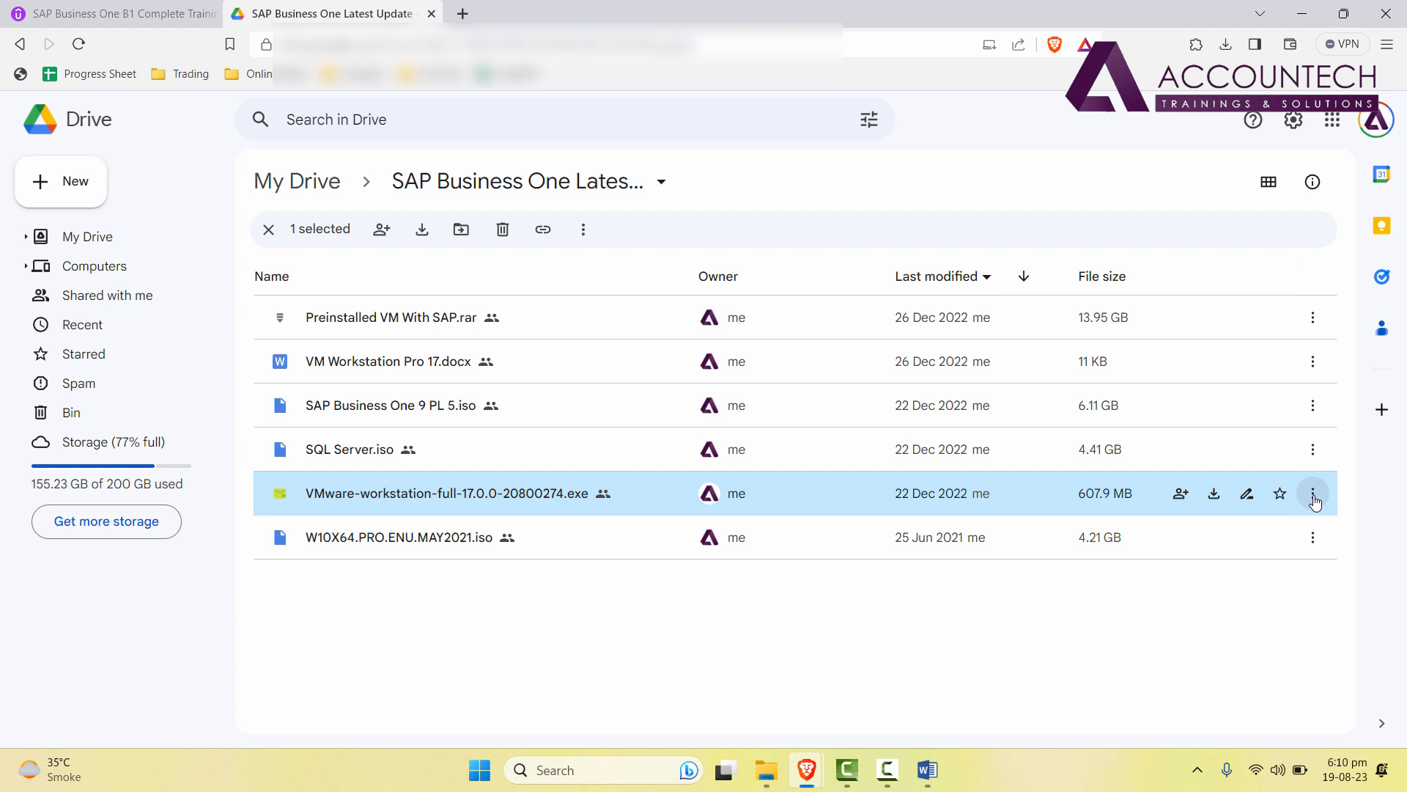
click(1315, 496)
click(1150, 275)
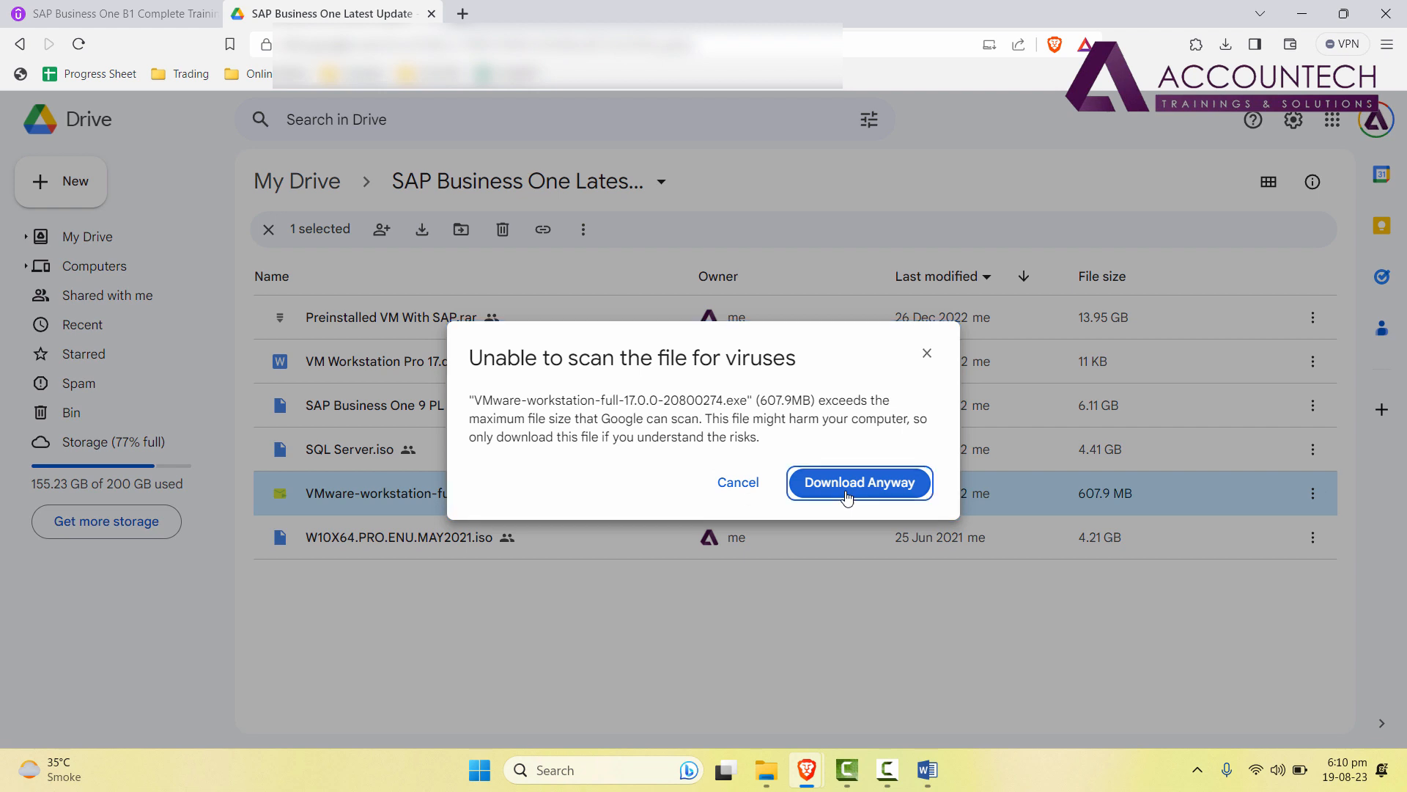
click(846, 489)
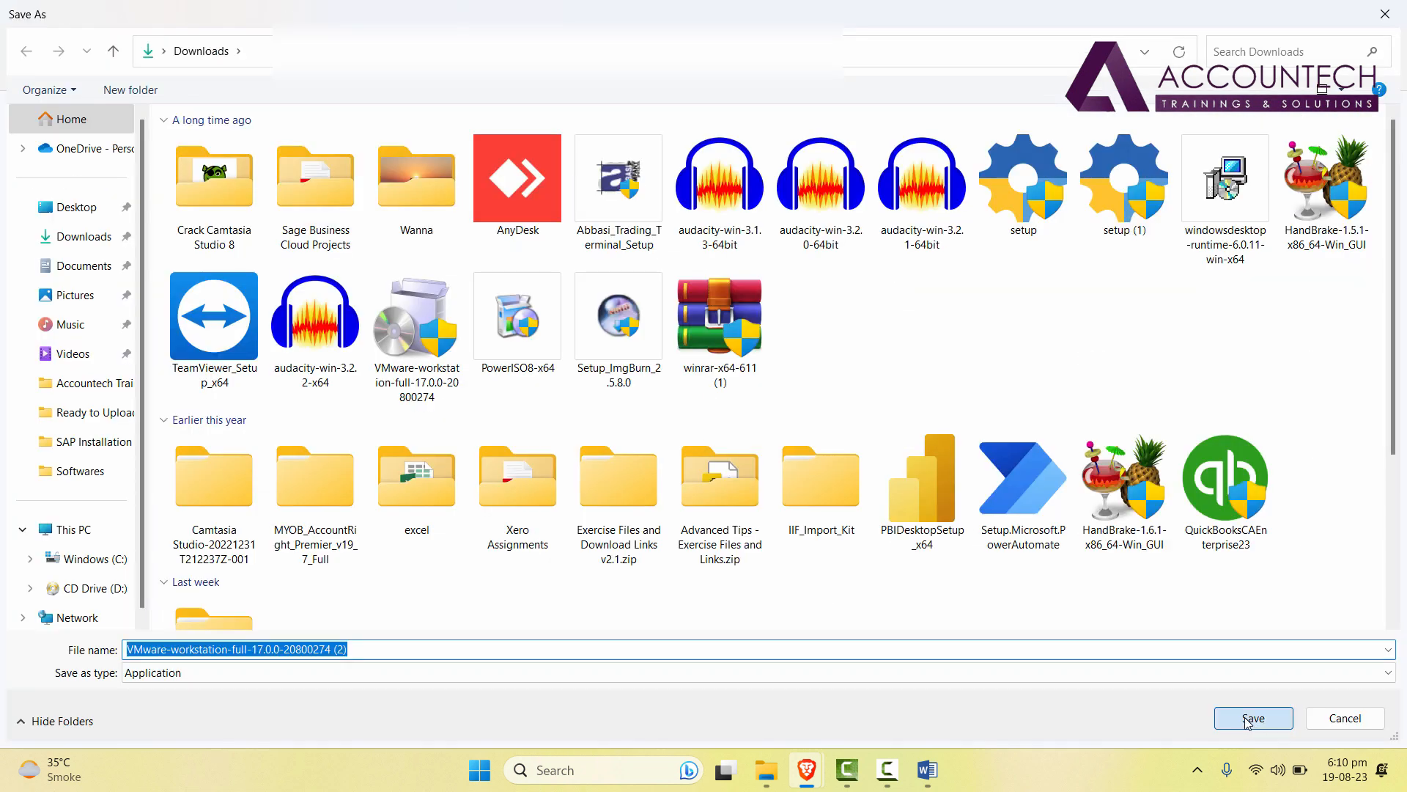
click(1244, 718)
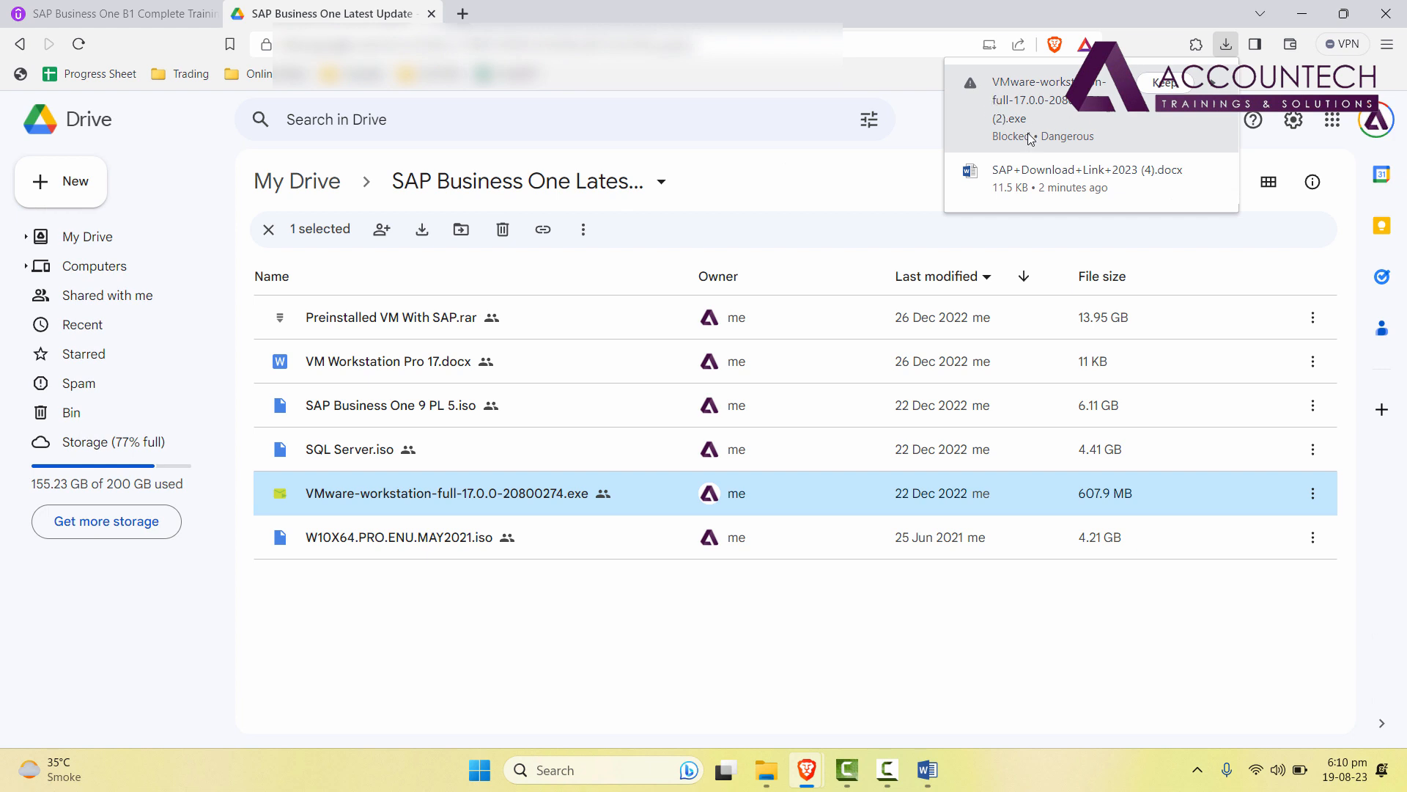
click(1168, 84)
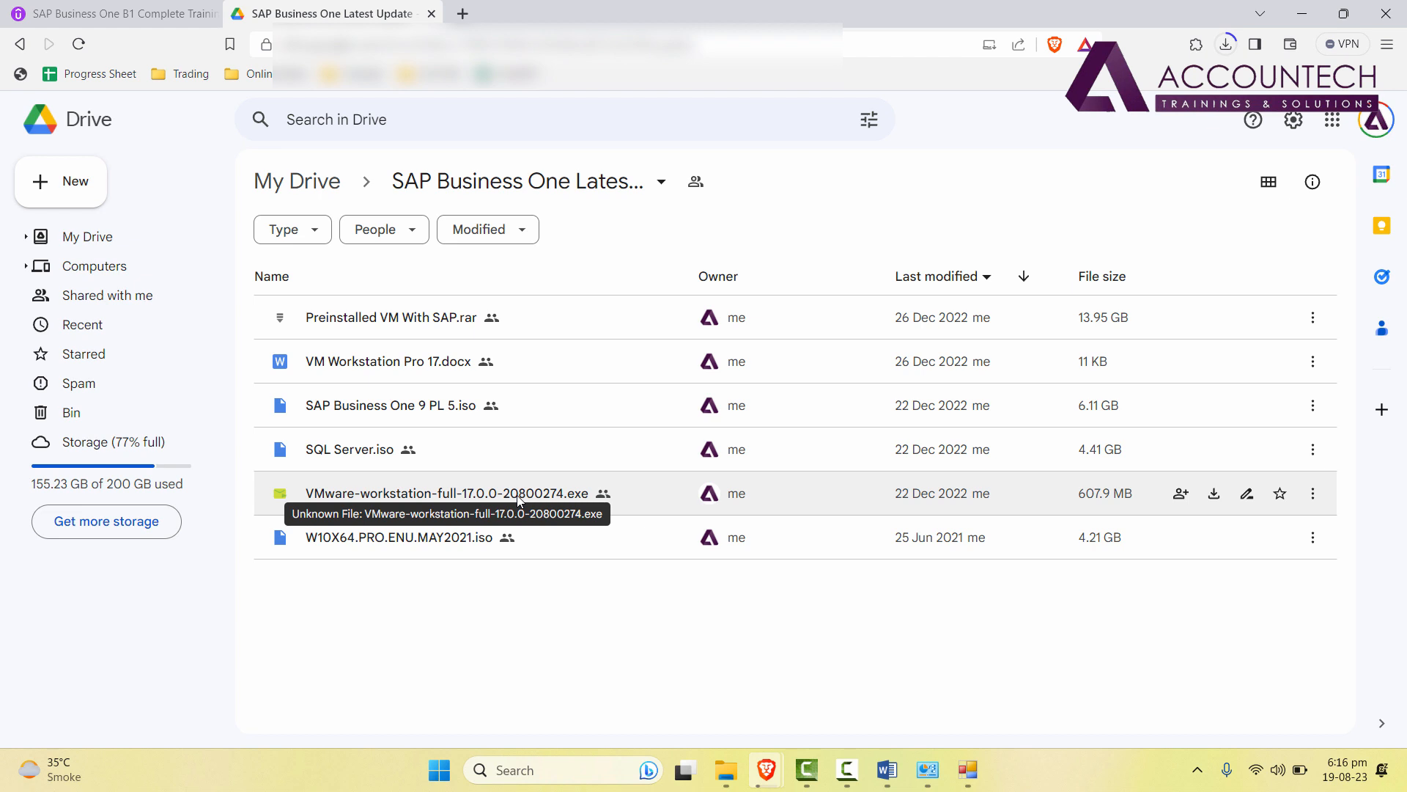
Download VM Workstation Pro 17.docx and show the Downloads folder.
click(1312, 362)
click(1148, 454)
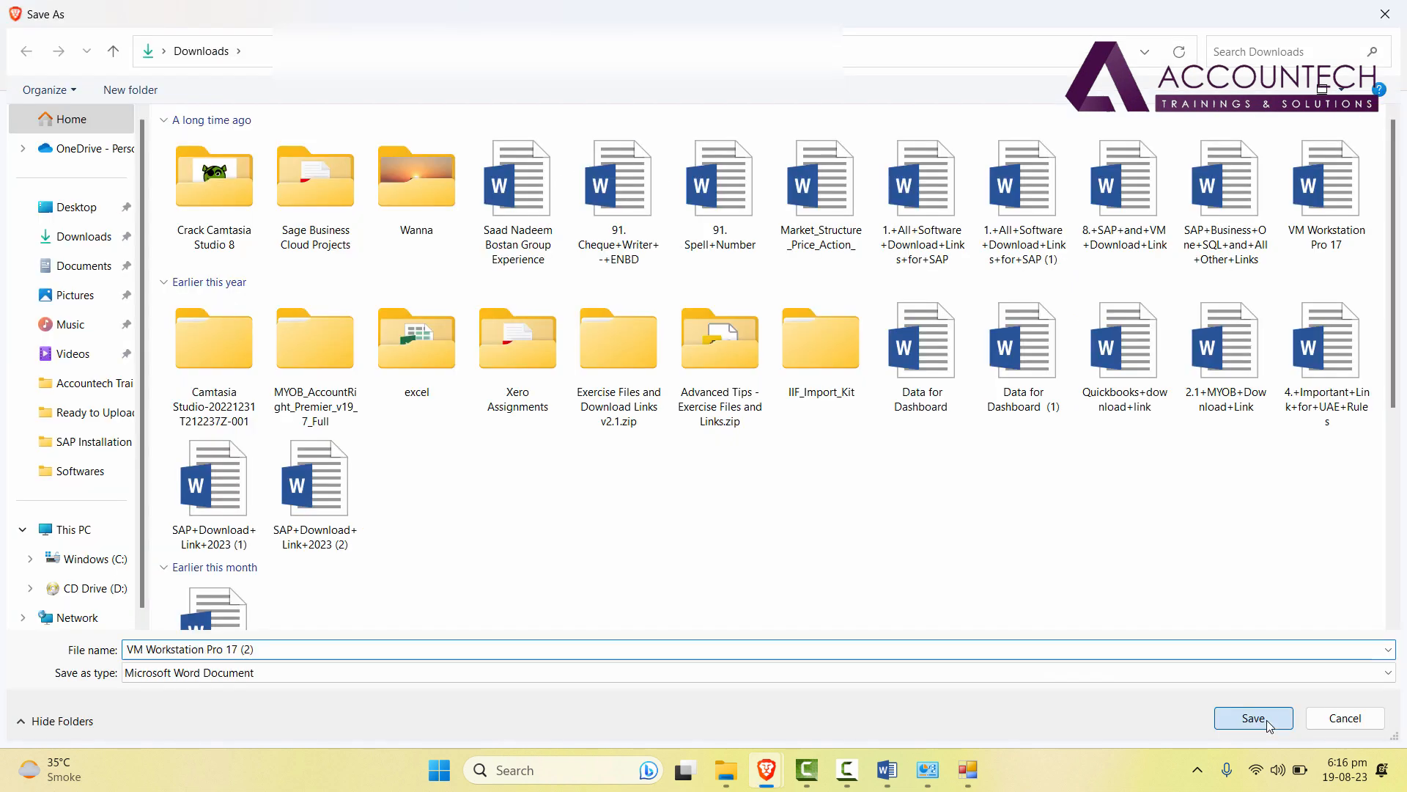
click(1251, 716)
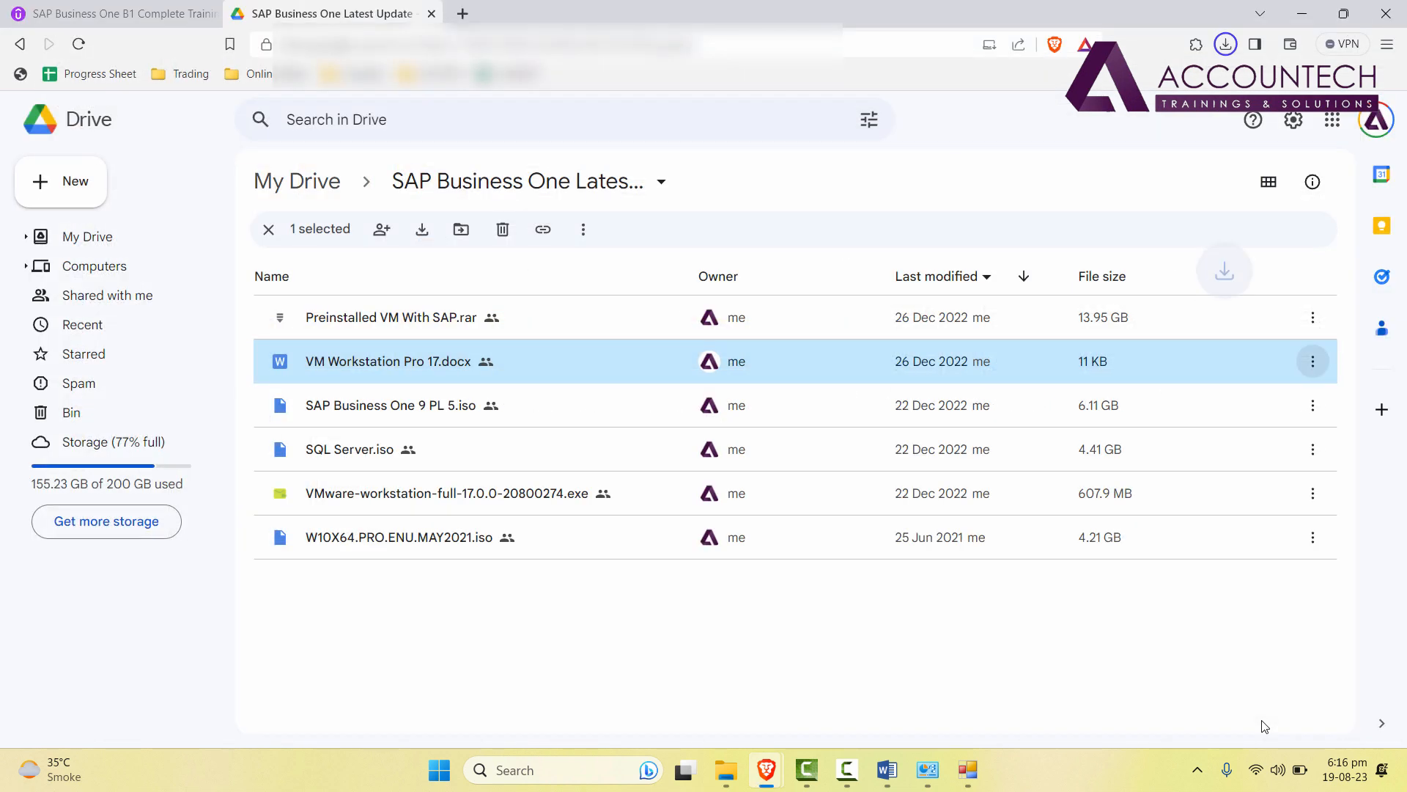
click(1183, 83)
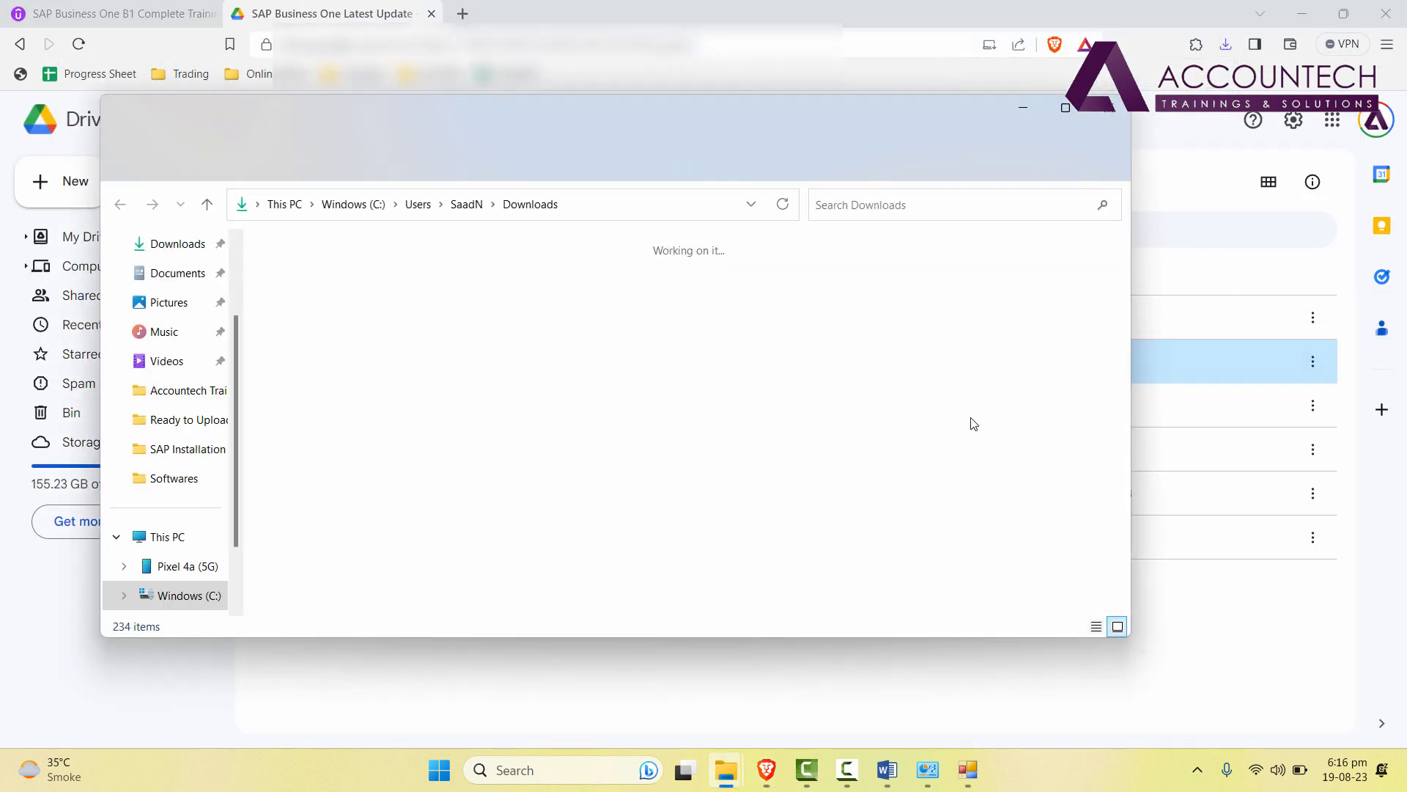
Maximize Downloads and run the VMware-workstation-full-17.0.0-20800274 (1) installer.
double_click(976, 117)
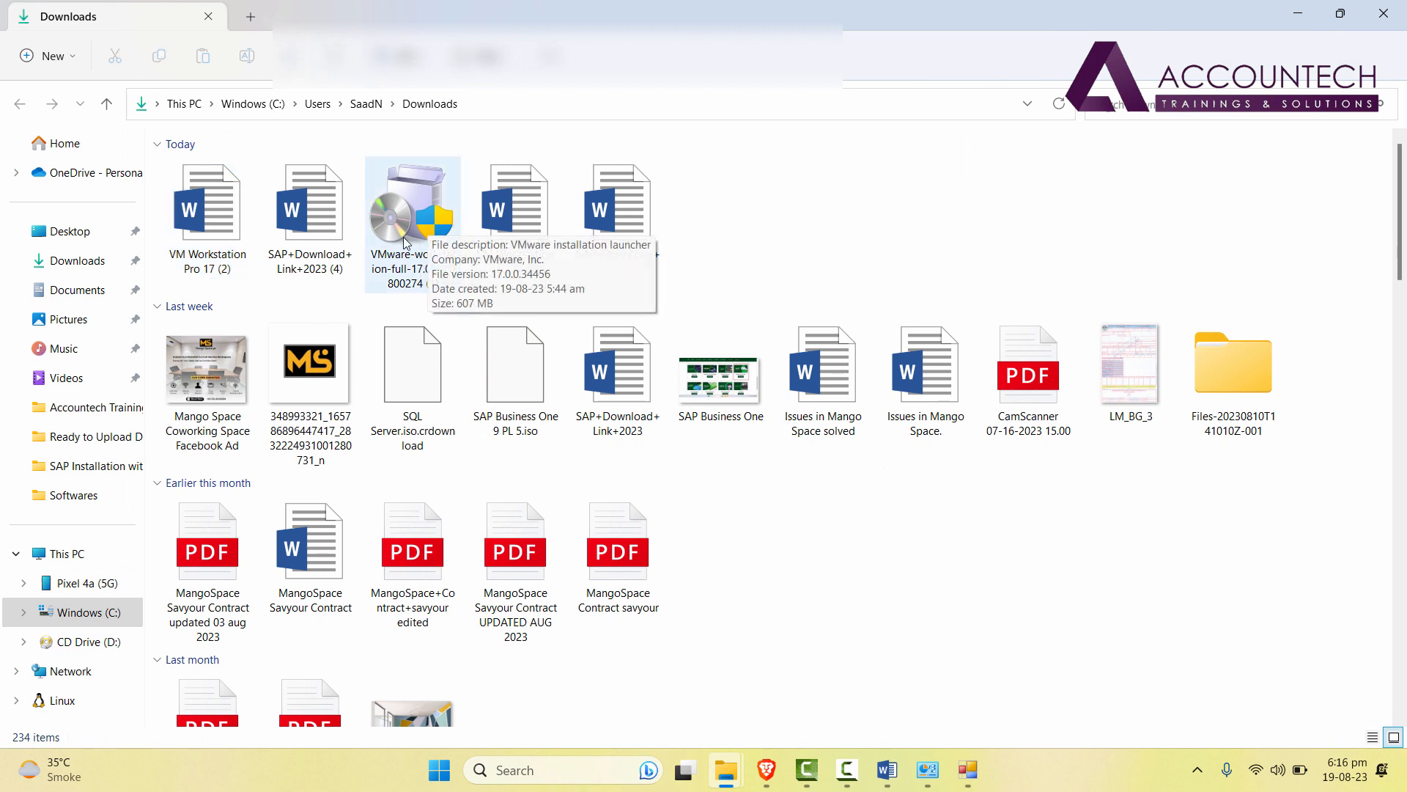
click(420, 221)
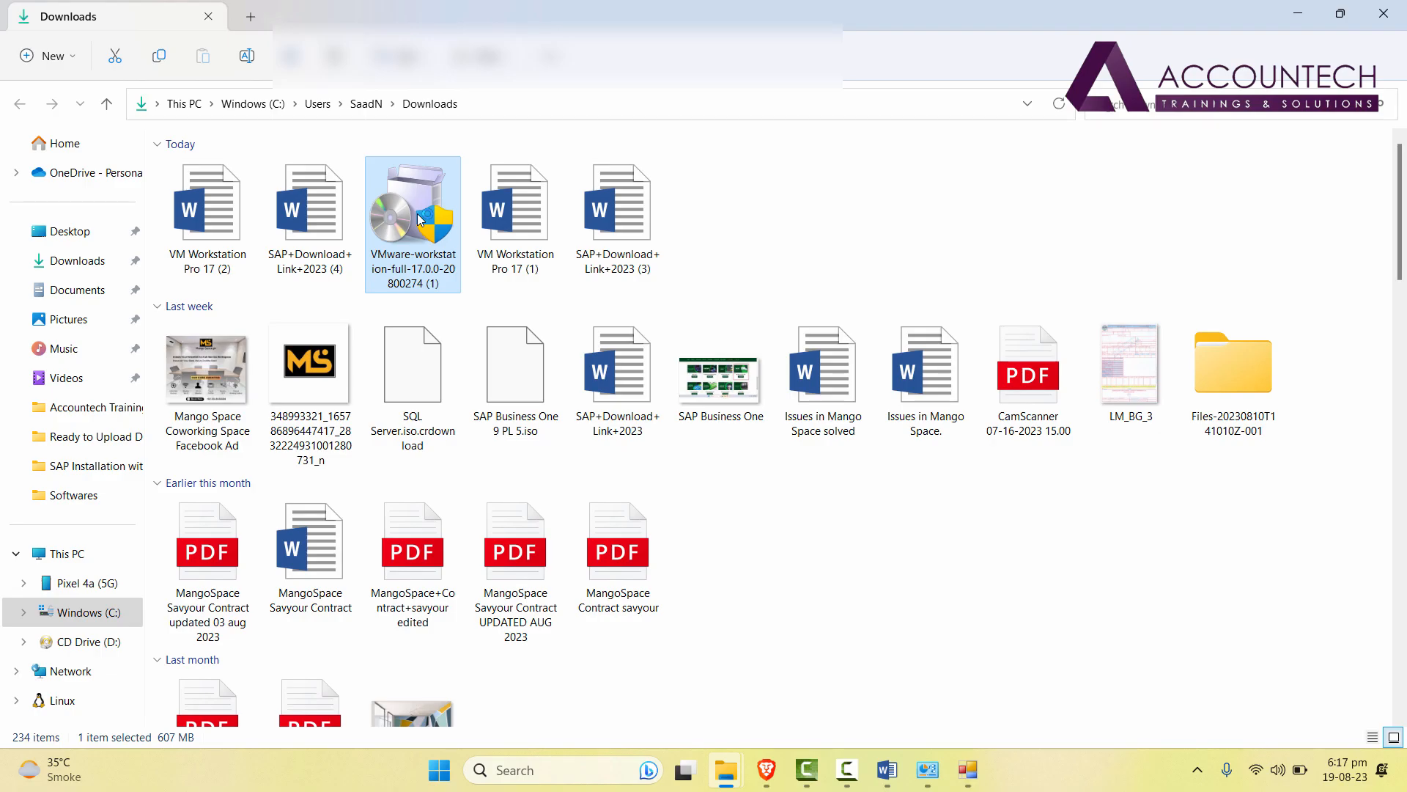
double_click(420, 221)
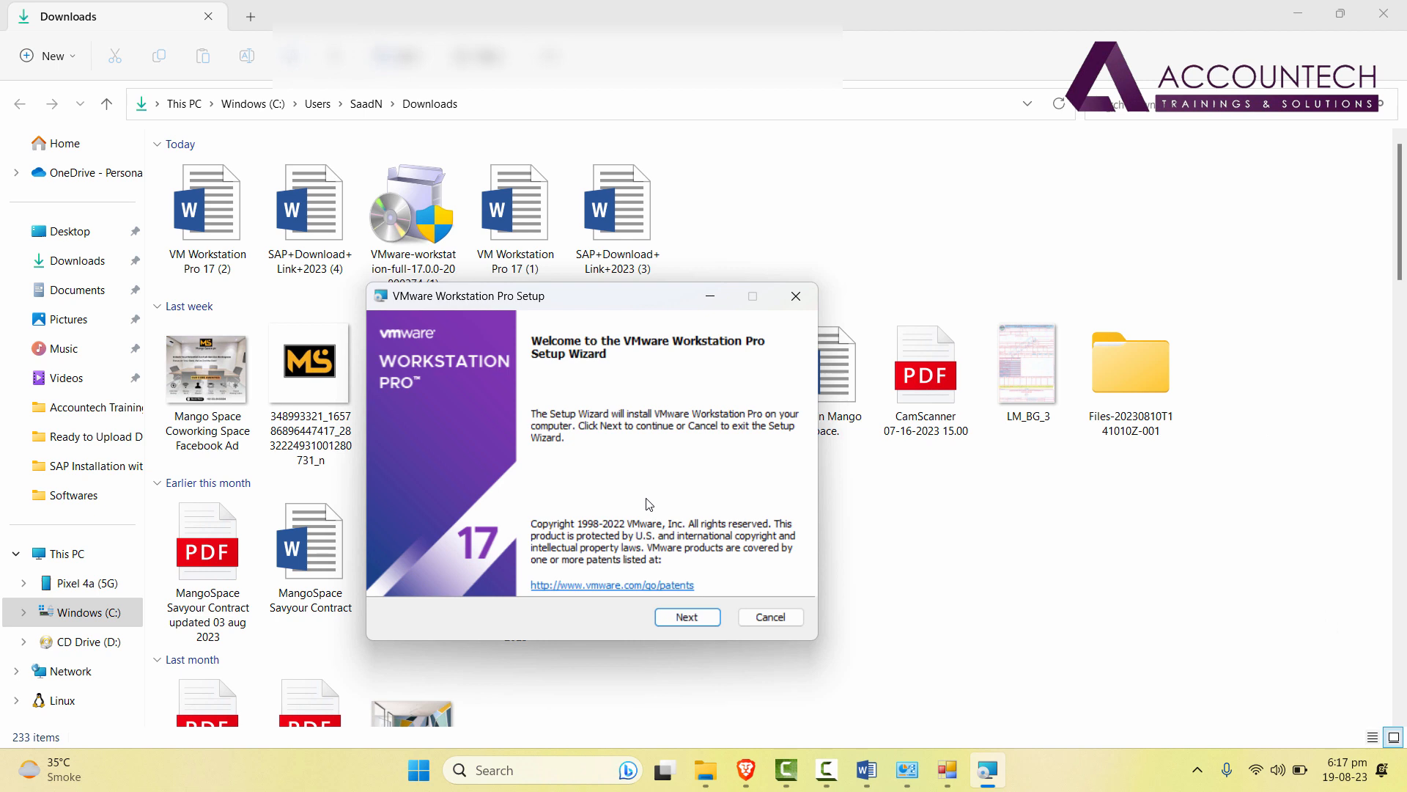
Accept the licence terms and include the Enhanced Keyboard Driver in setup.
click(703, 618)
click(433, 576)
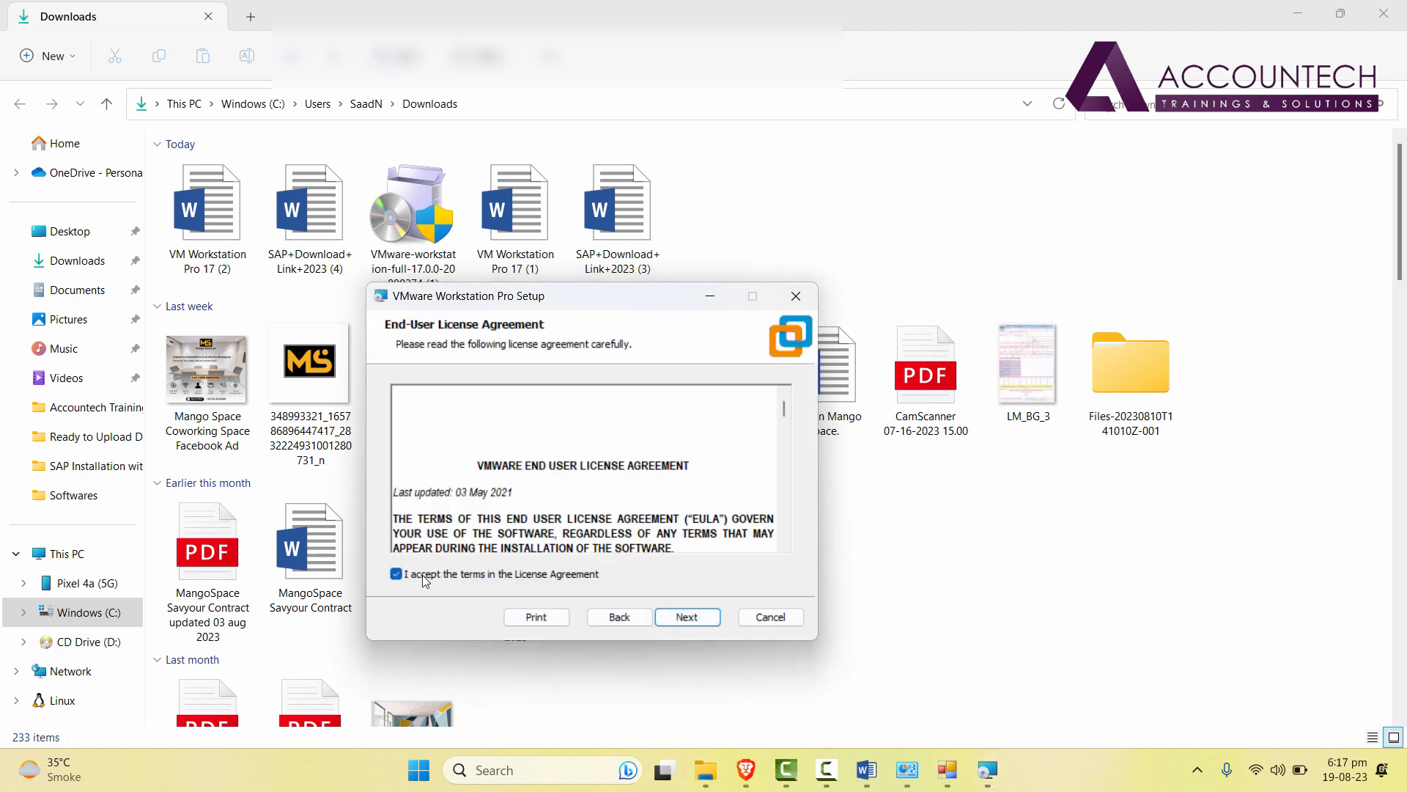
click(682, 621)
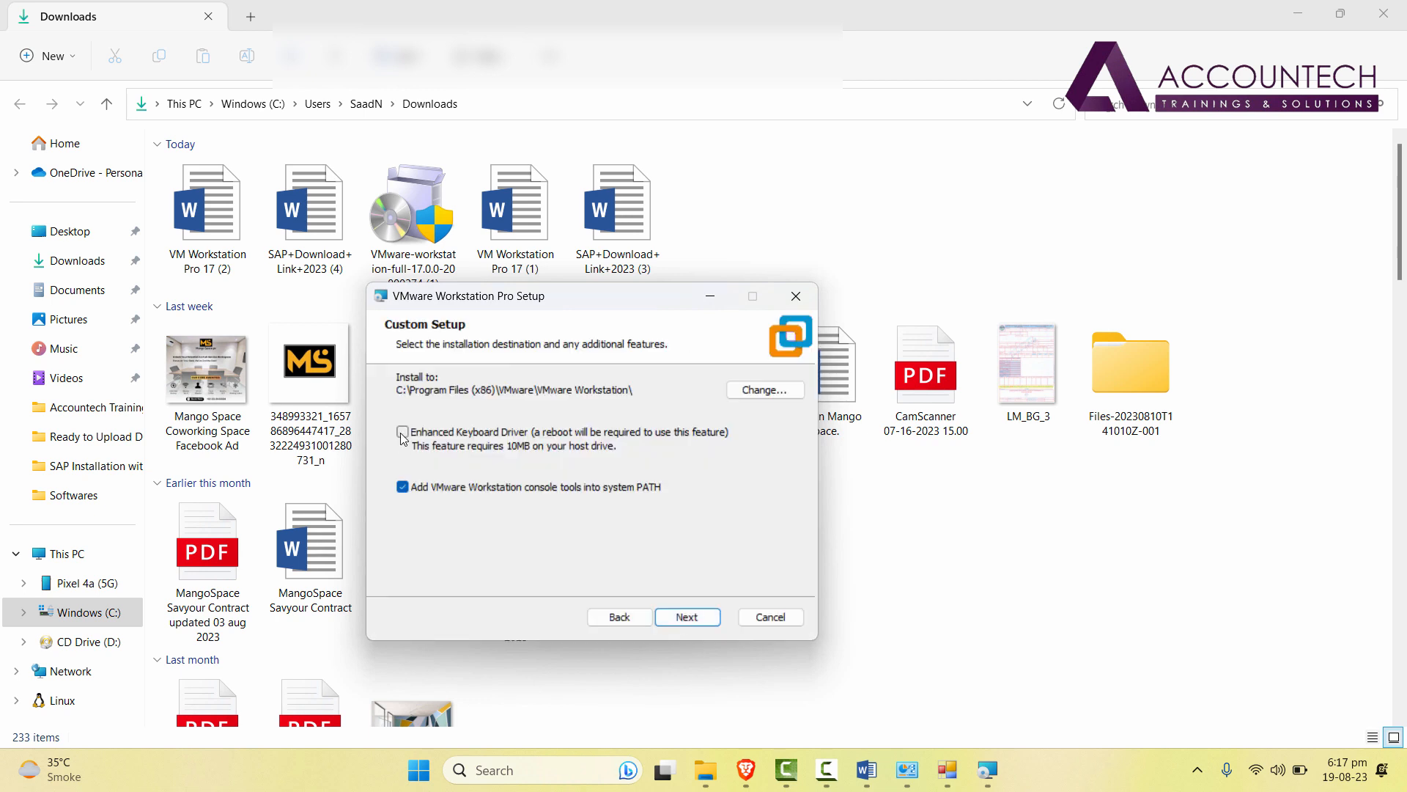
click(408, 435)
click(694, 620)
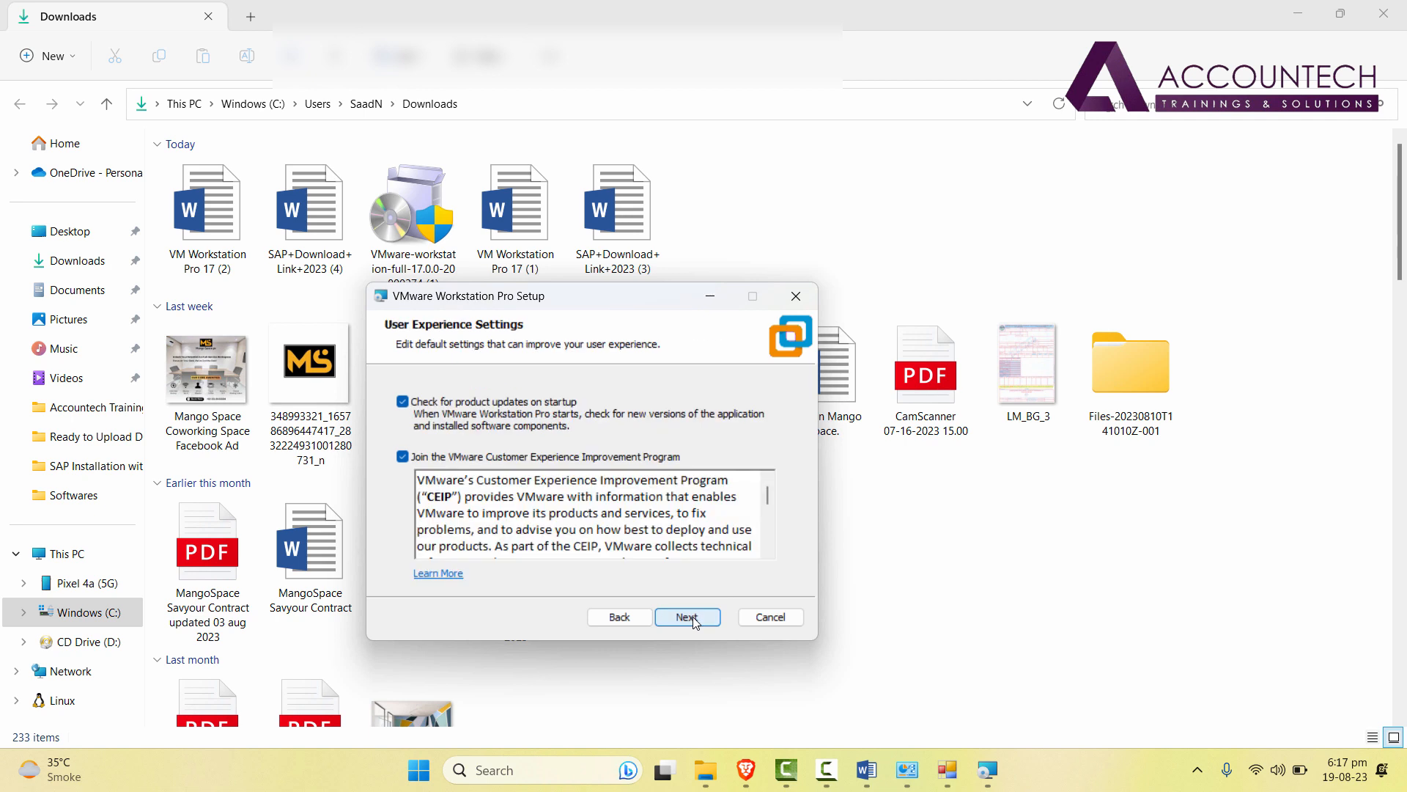
Turn off update checks and CEIP, keep both shortcuts, and start installing.
click(403, 401)
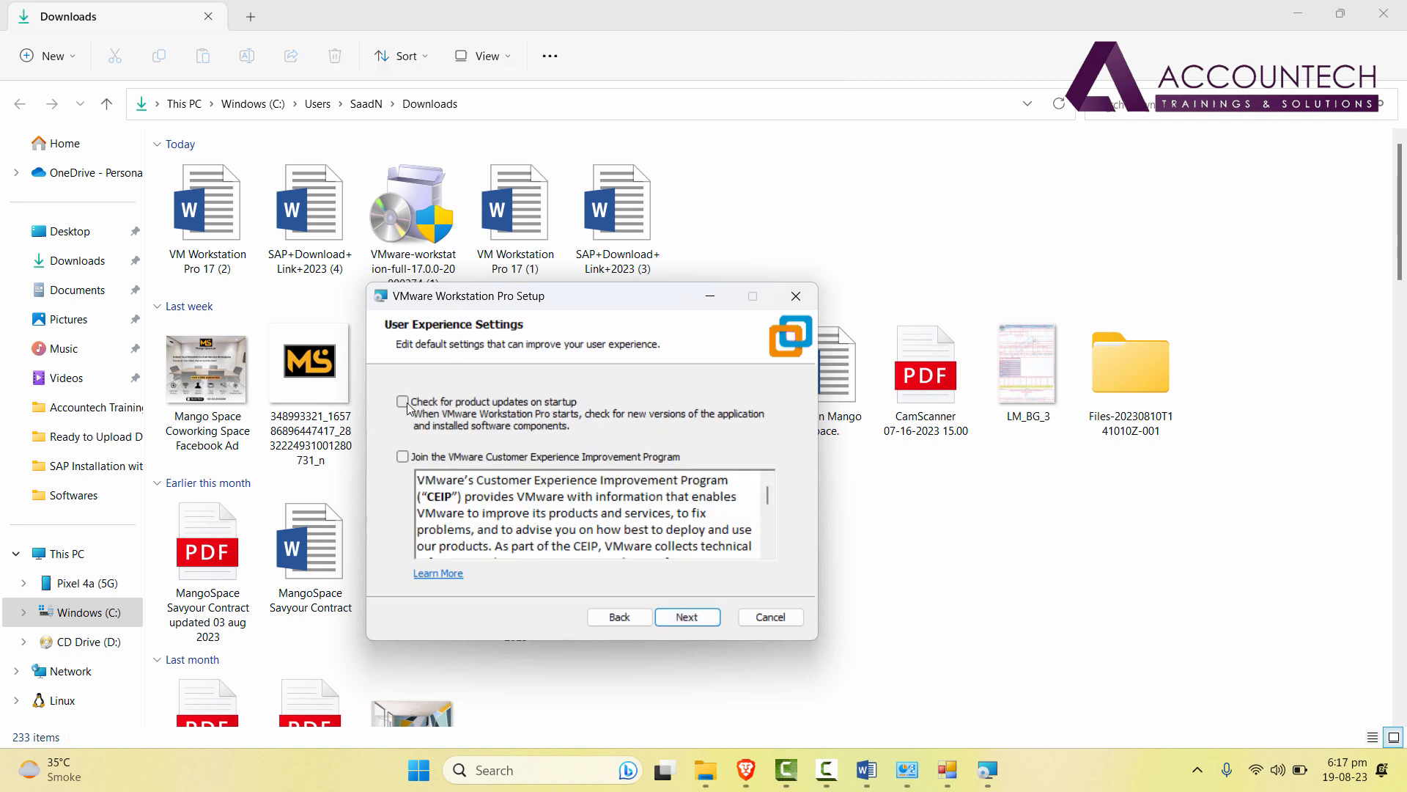
click(404, 456)
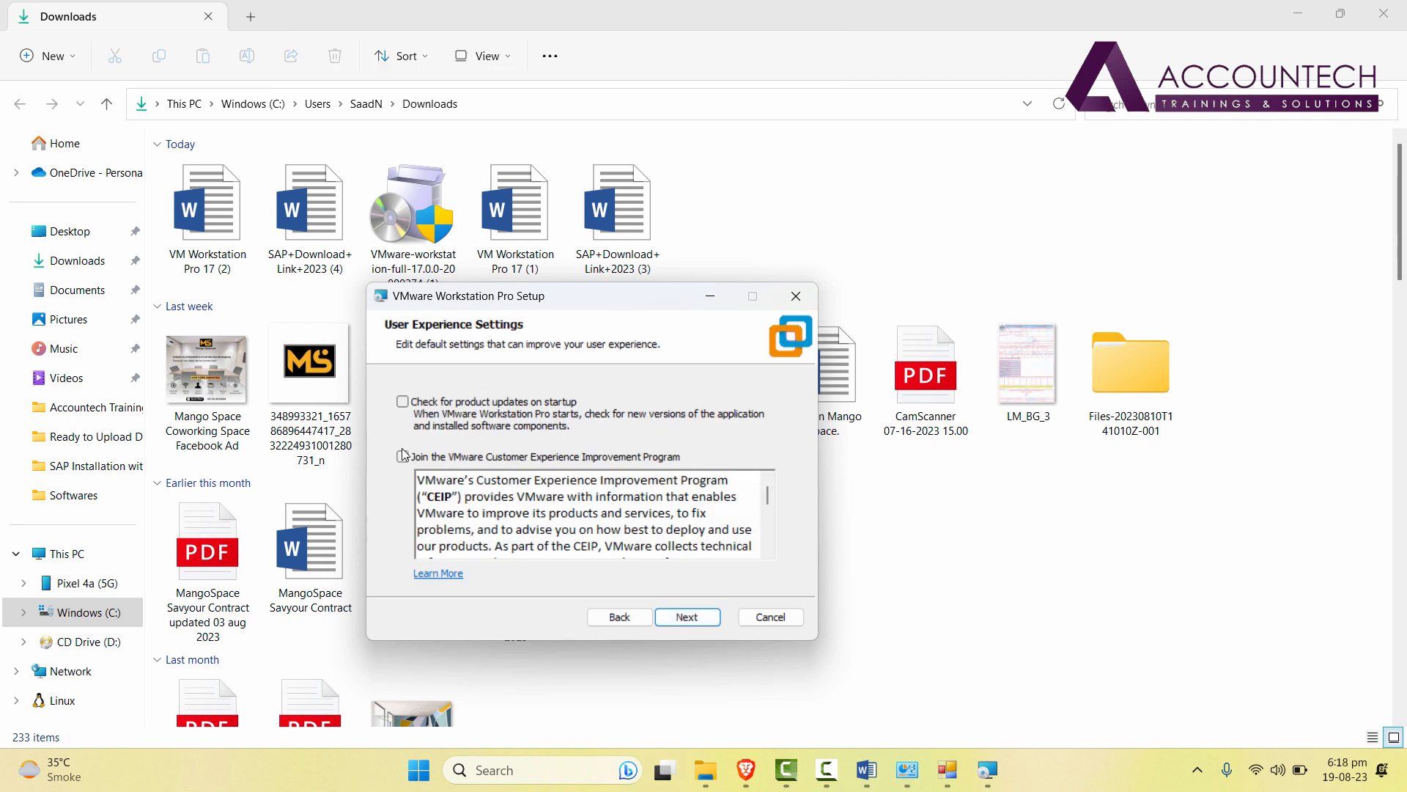
click(687, 618)
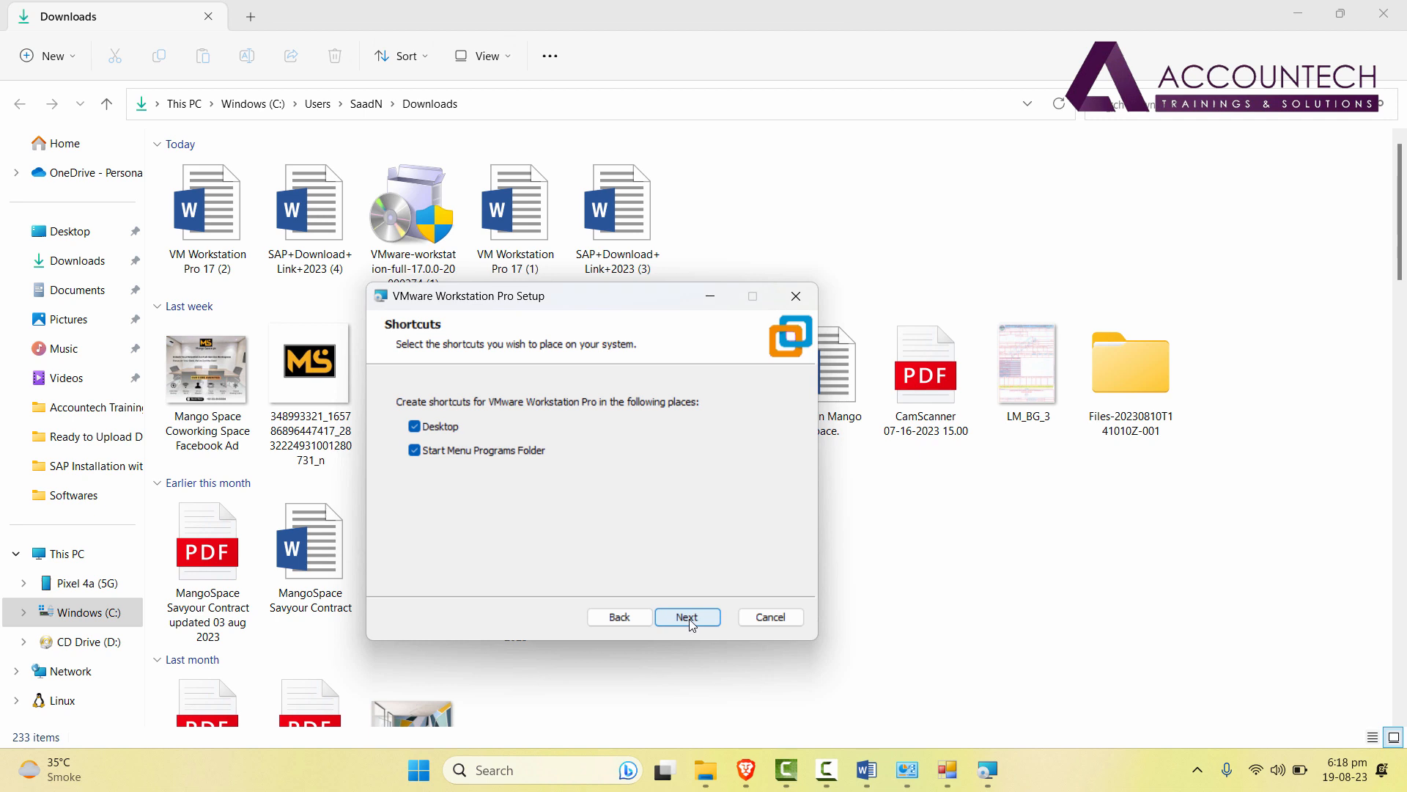
click(689, 619)
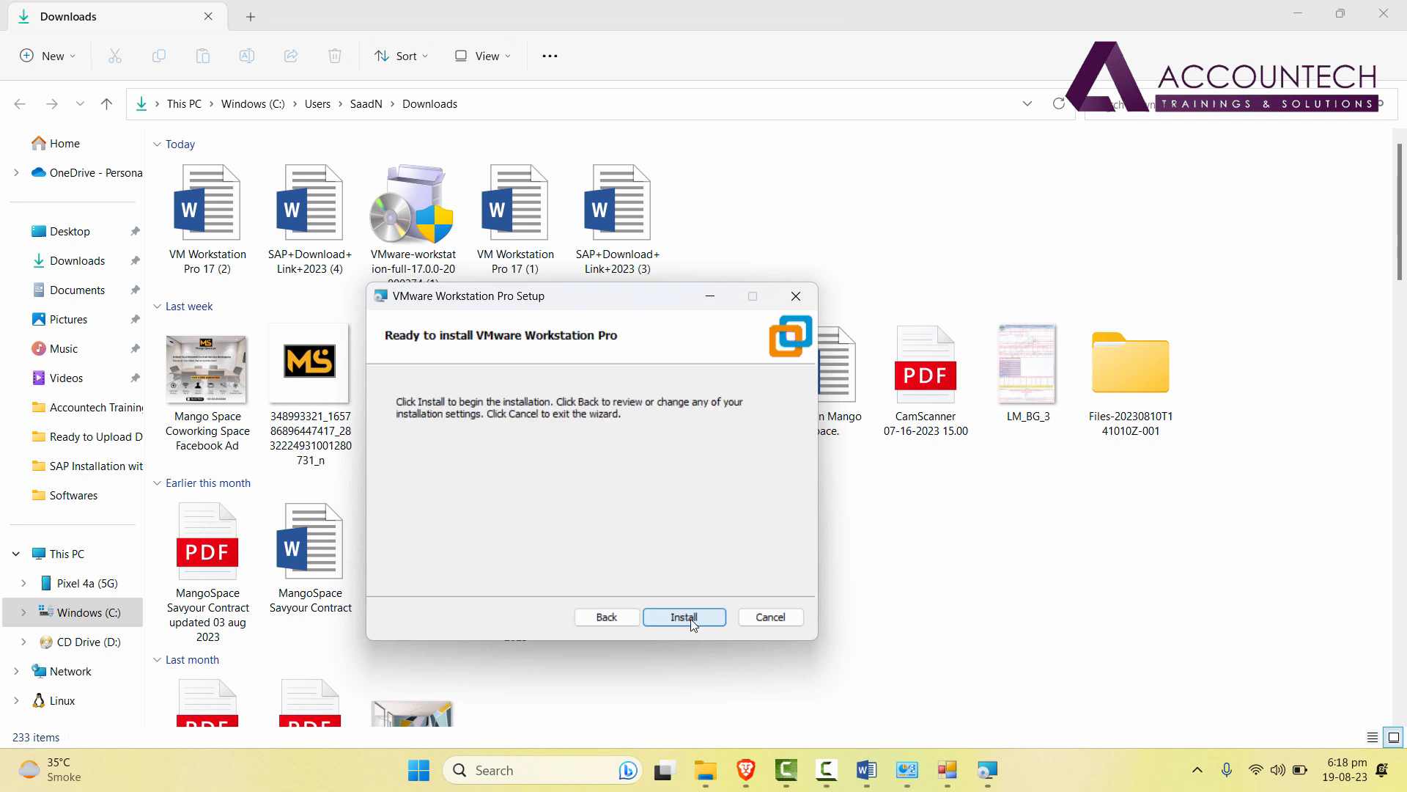
click(691, 620)
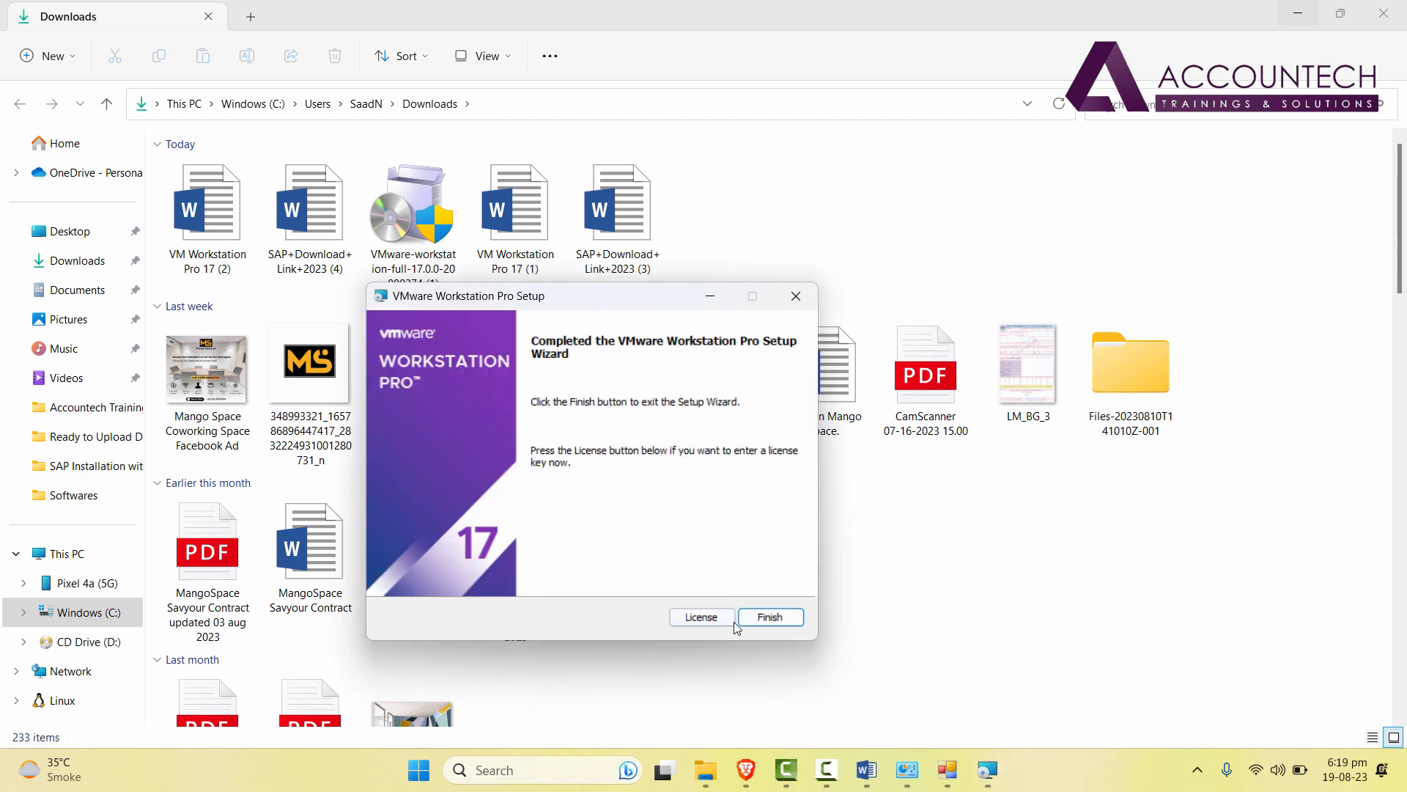
Copy the serial key from the VM Workstation Pro 17 document in Word.
click(698, 629)
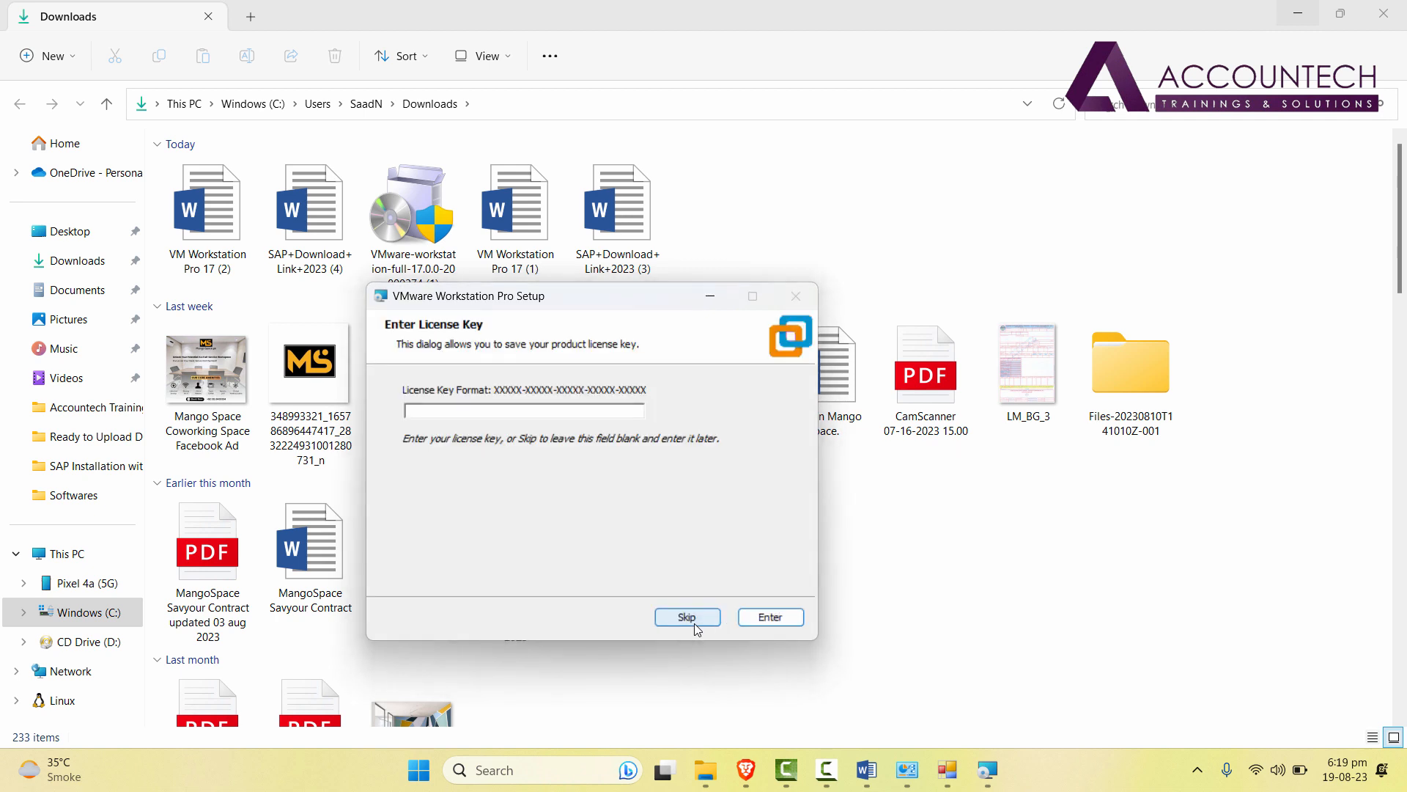
double_click(220, 260)
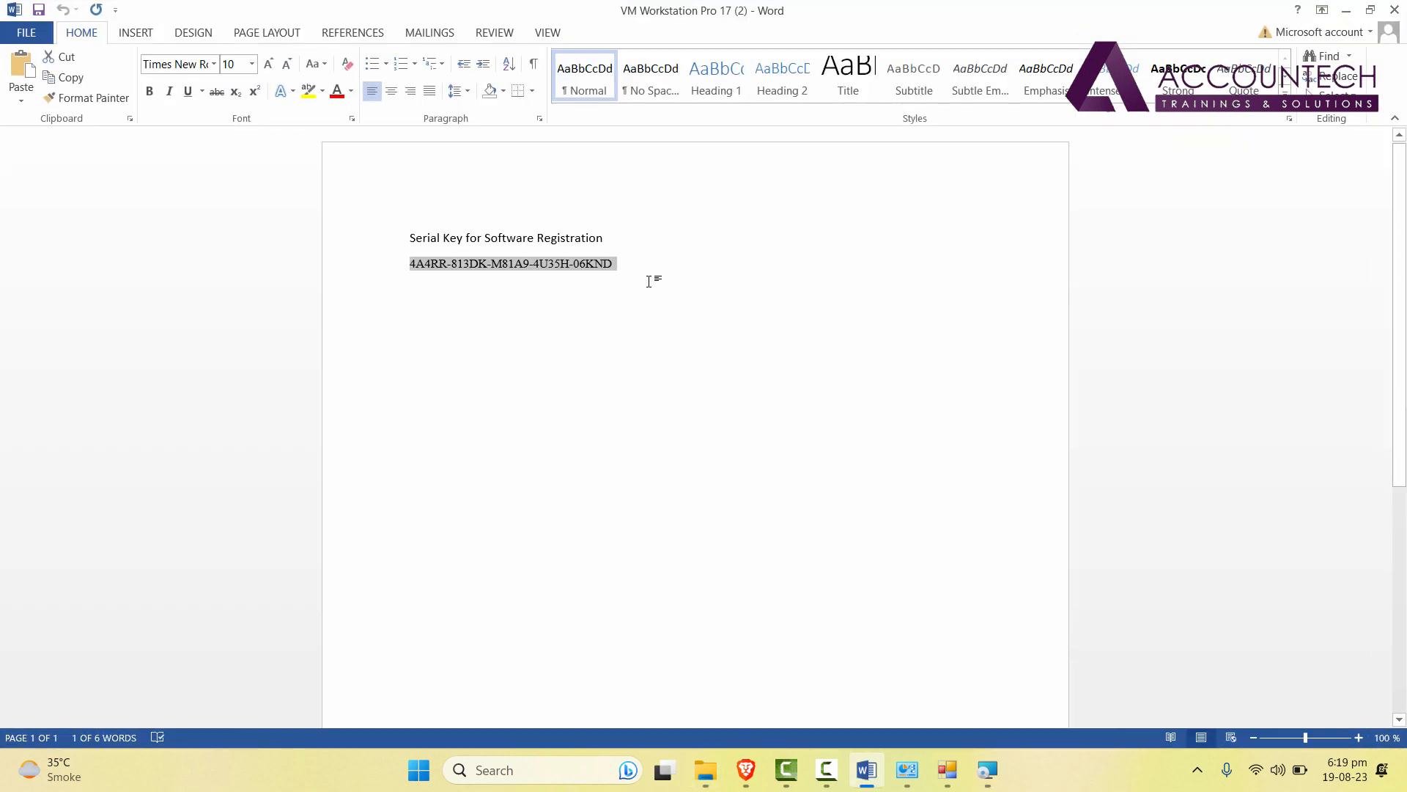
click(665, 277)
click(377, 260)
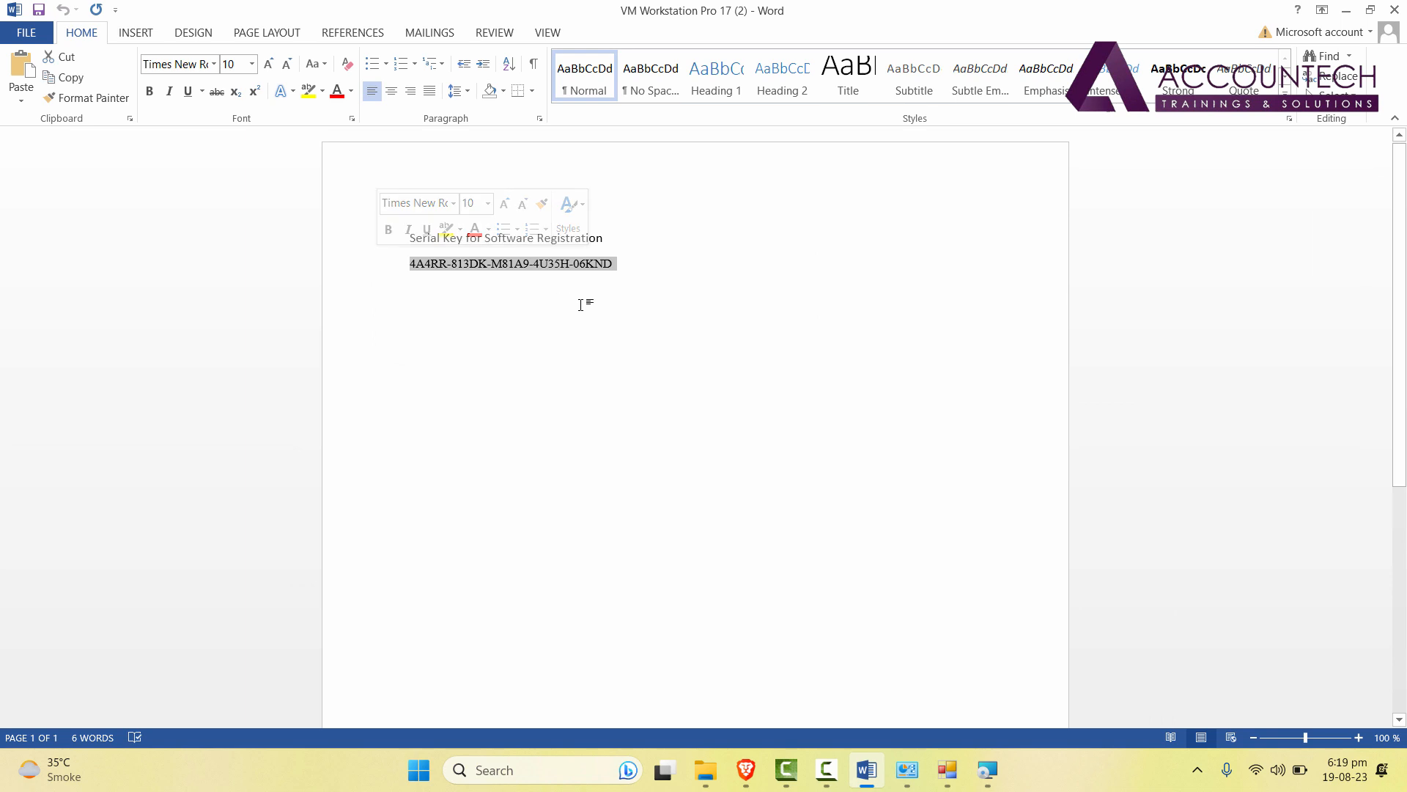
key(ctrl+c)
Paste the serial key into VMware setup's licence field, submit it, and finish the wizard.
click(987, 769)
key(ctrl+v)
click(770, 618)
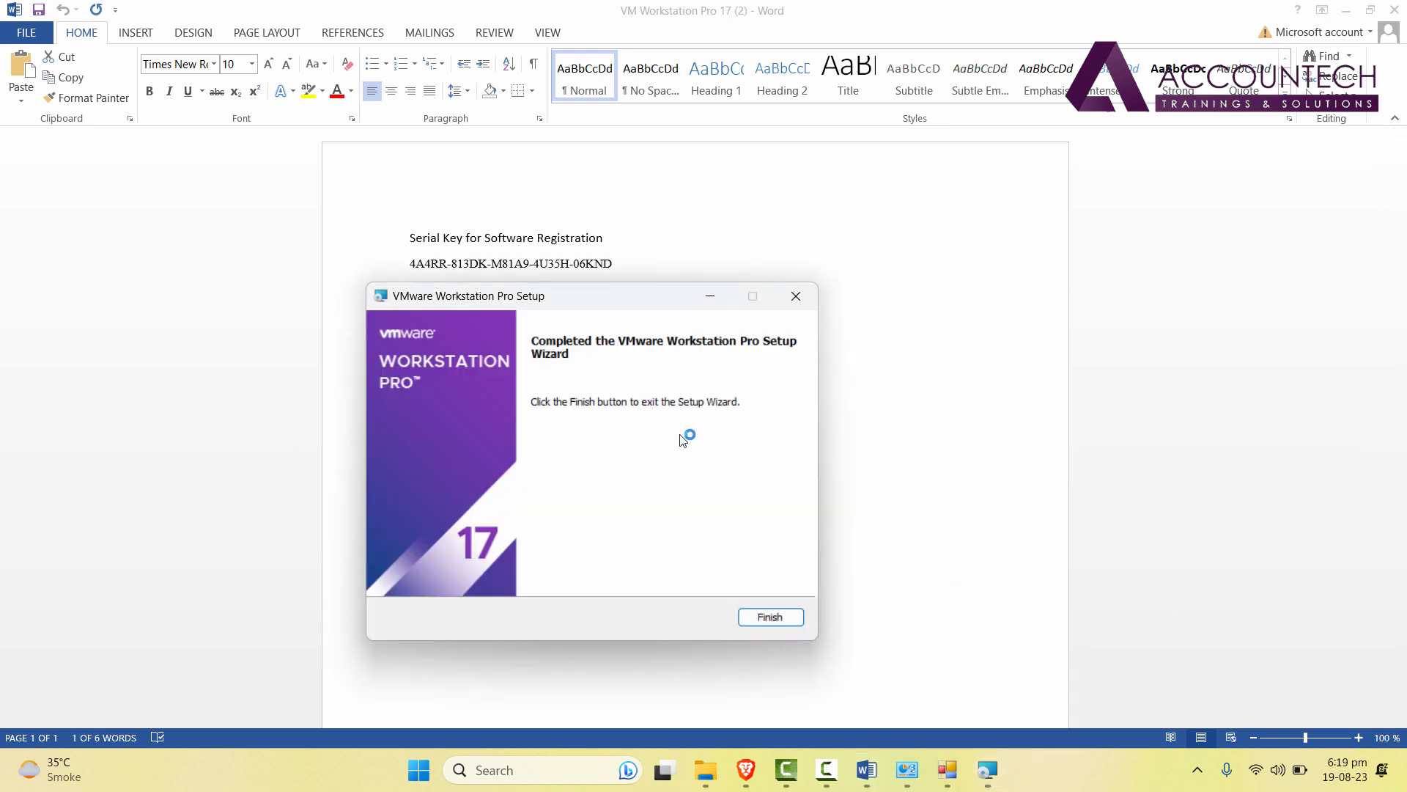
click(778, 618)
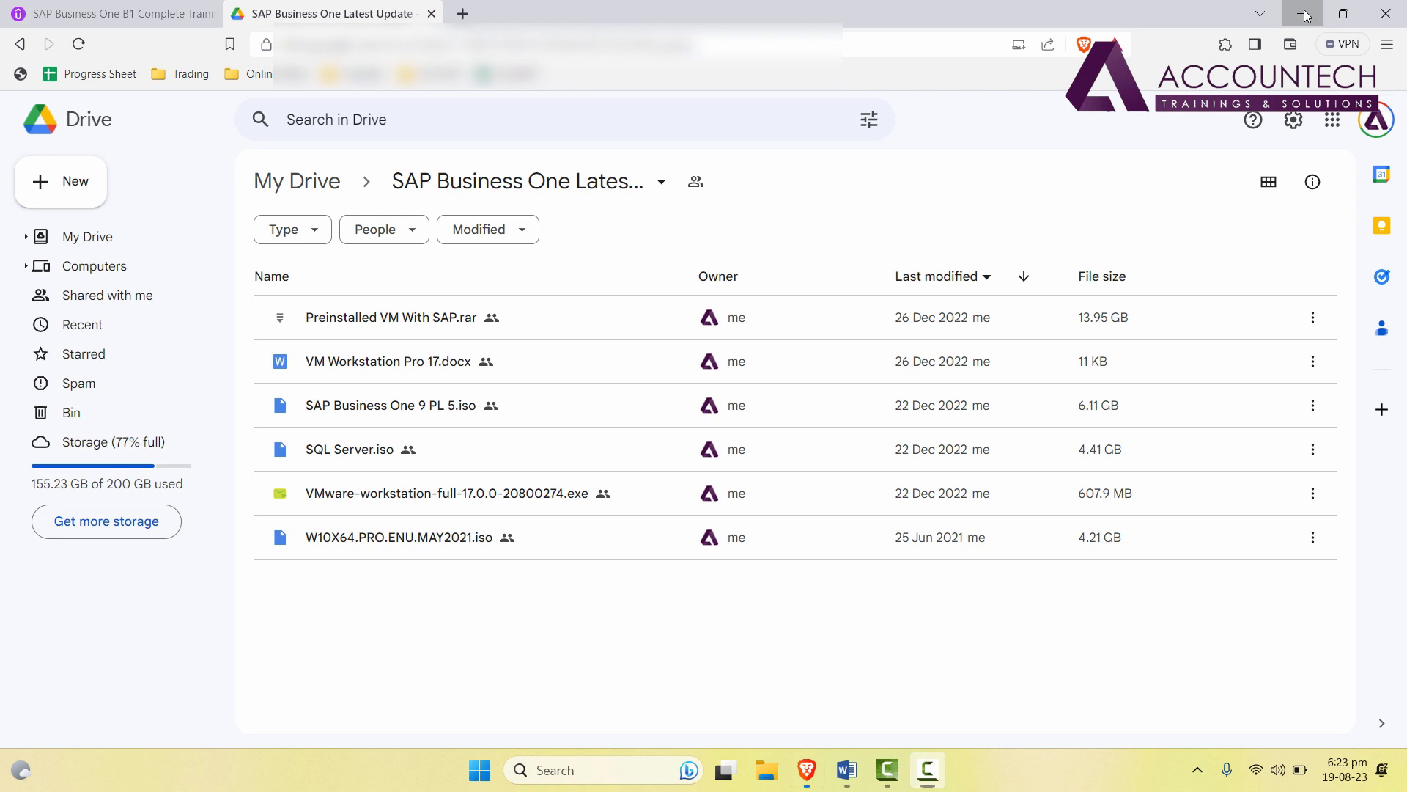
Minimize Brave and Word, then restore Brave showing the Google Drive SAP folder.
click(1306, 14)
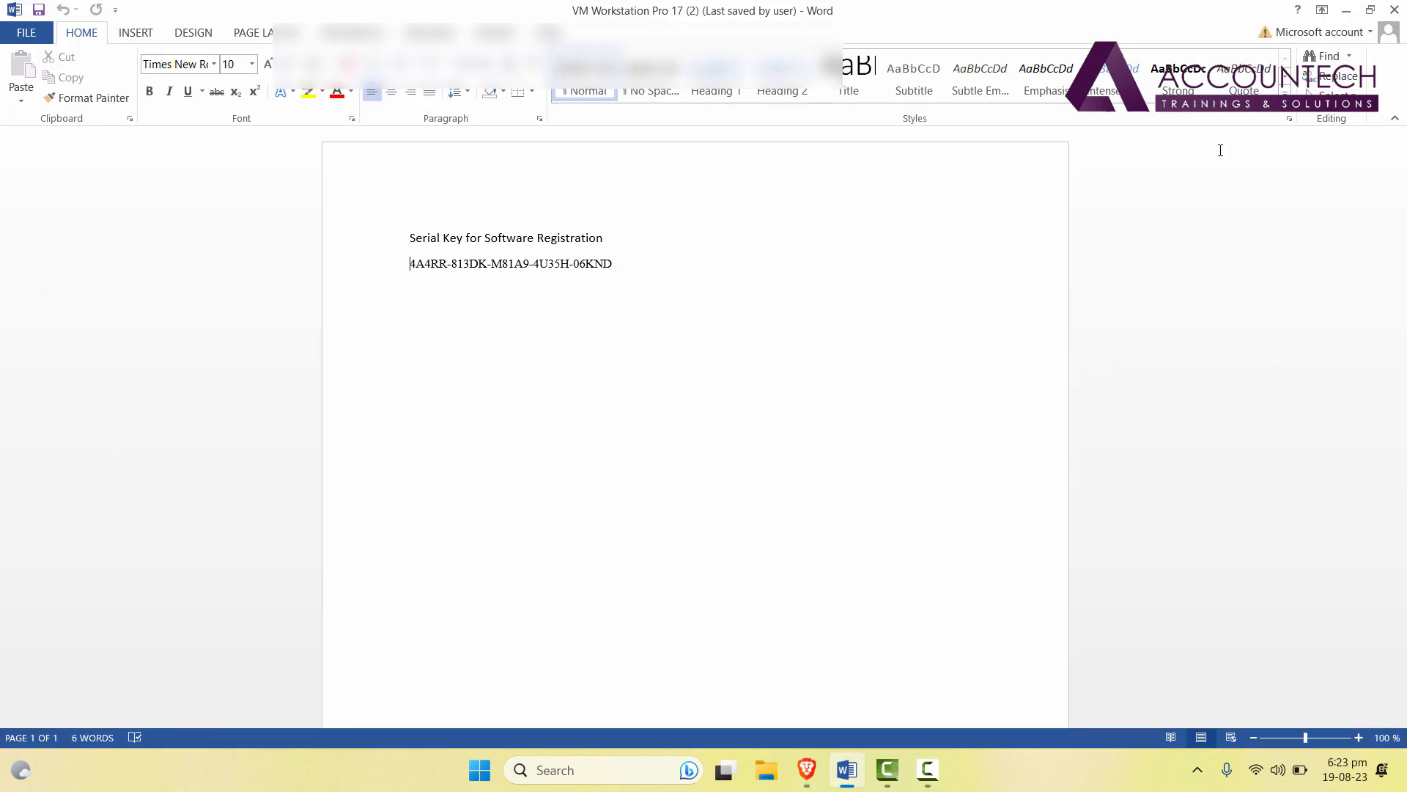
click(1347, 10)
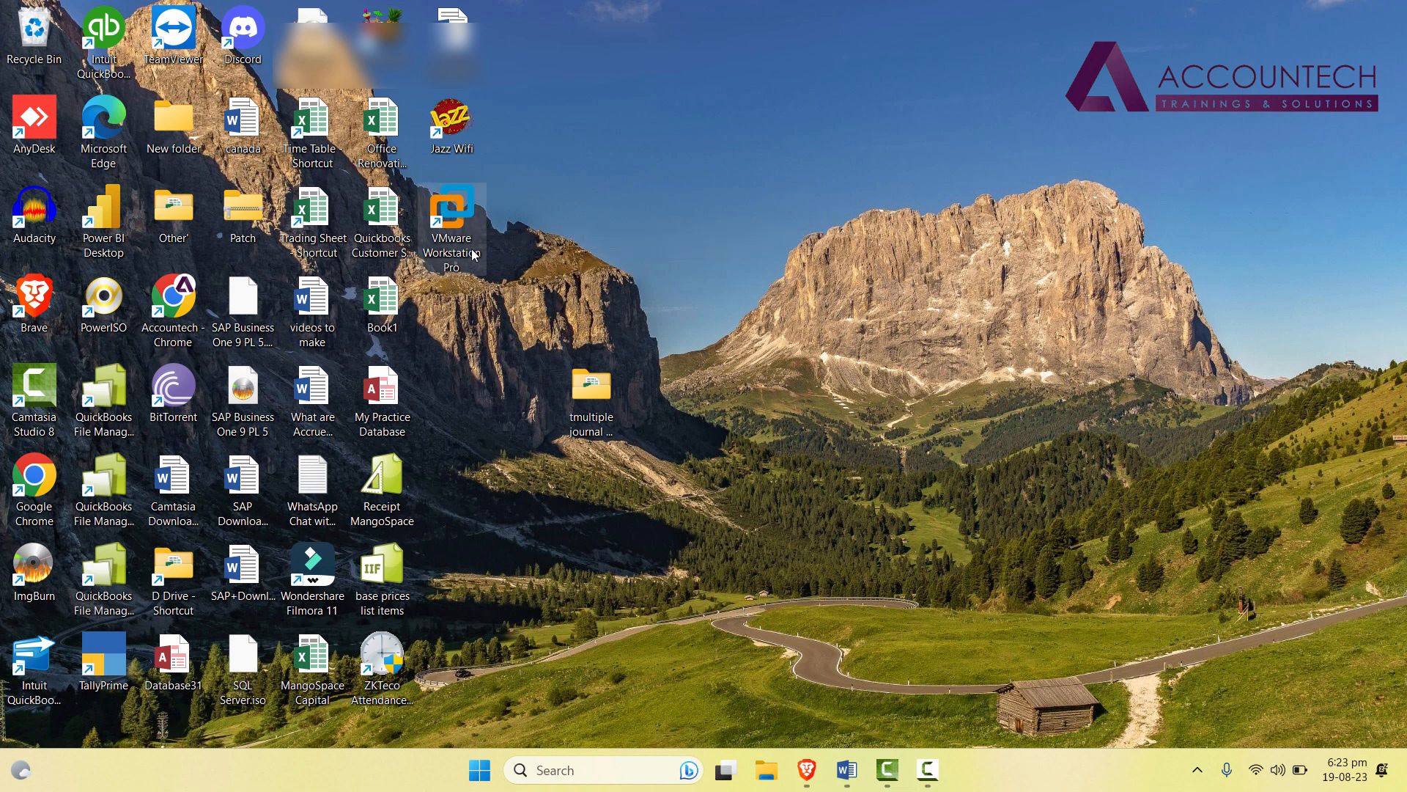
click(807, 769)
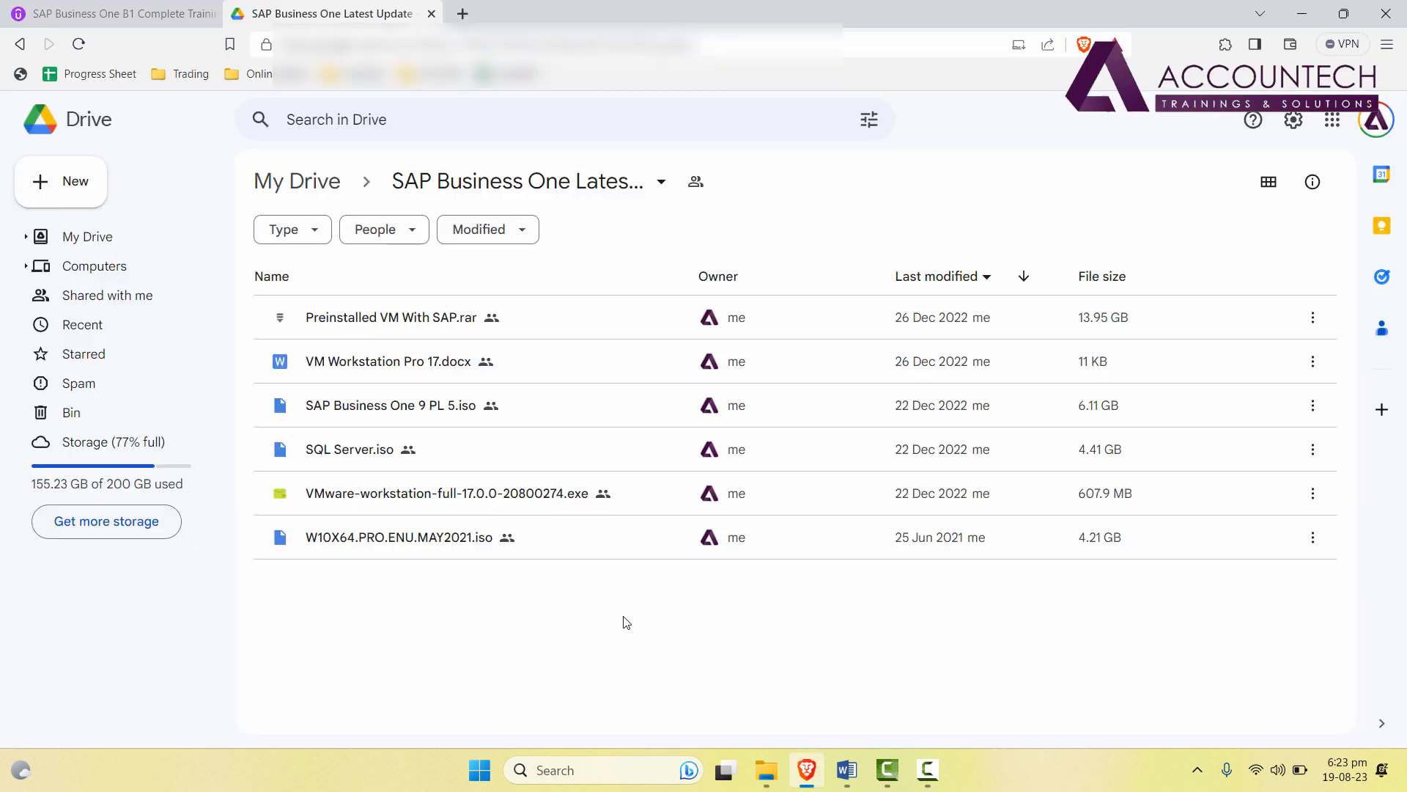
Download the 13.95 GB Preinstalled VM With SAP.rar into Downloads despite the virus-scan warning.
click(414, 326)
click(446, 332)
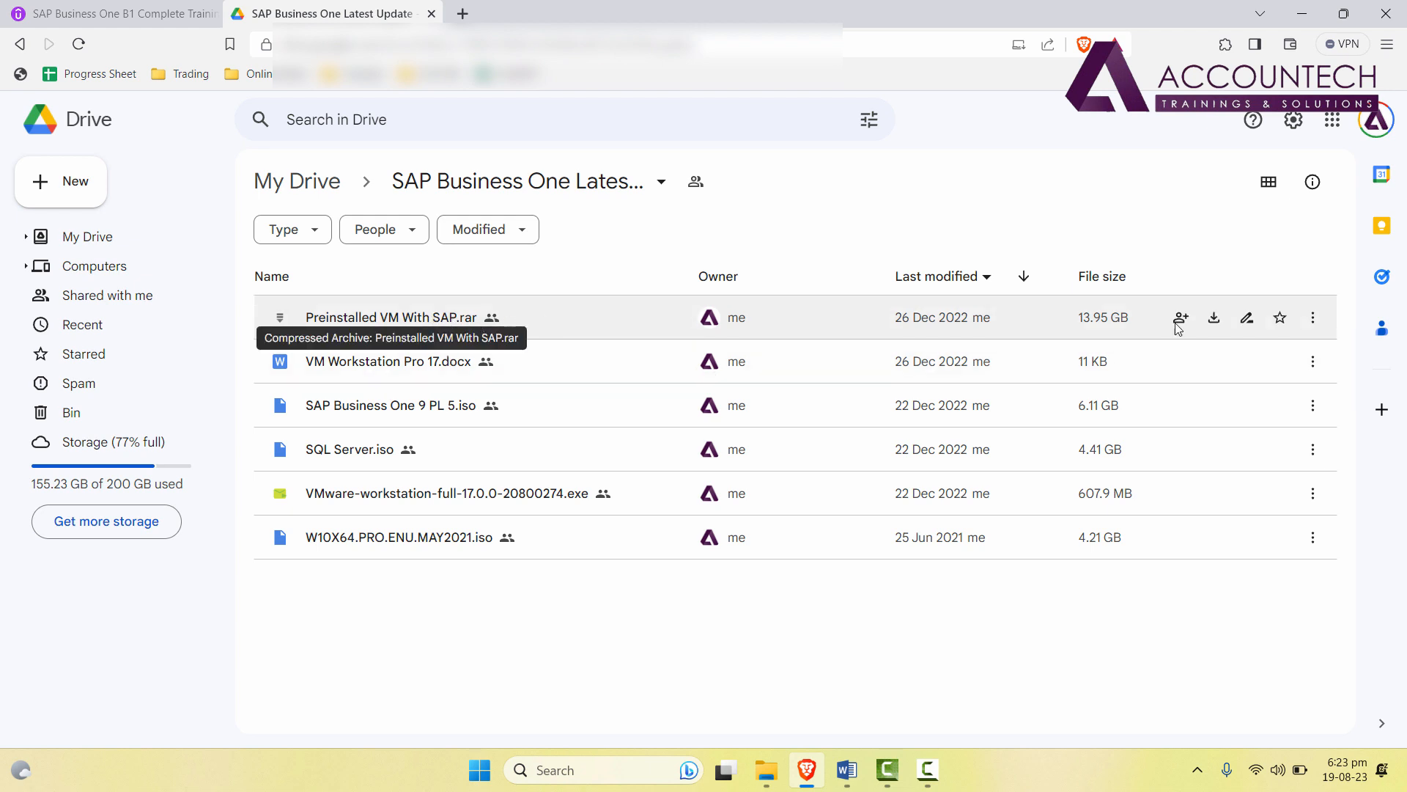
click(1312, 323)
click(1313, 324)
click(1134, 404)
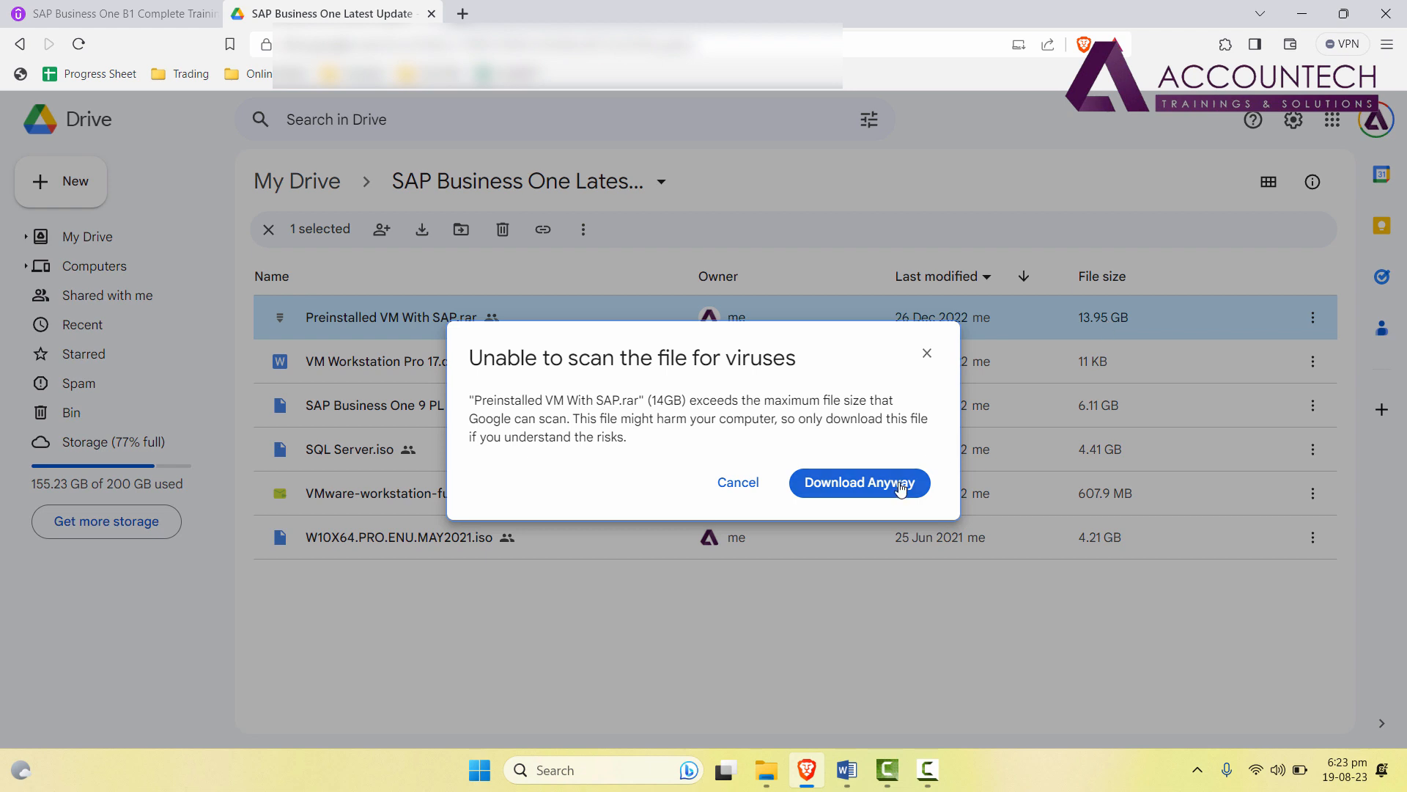
click(854, 485)
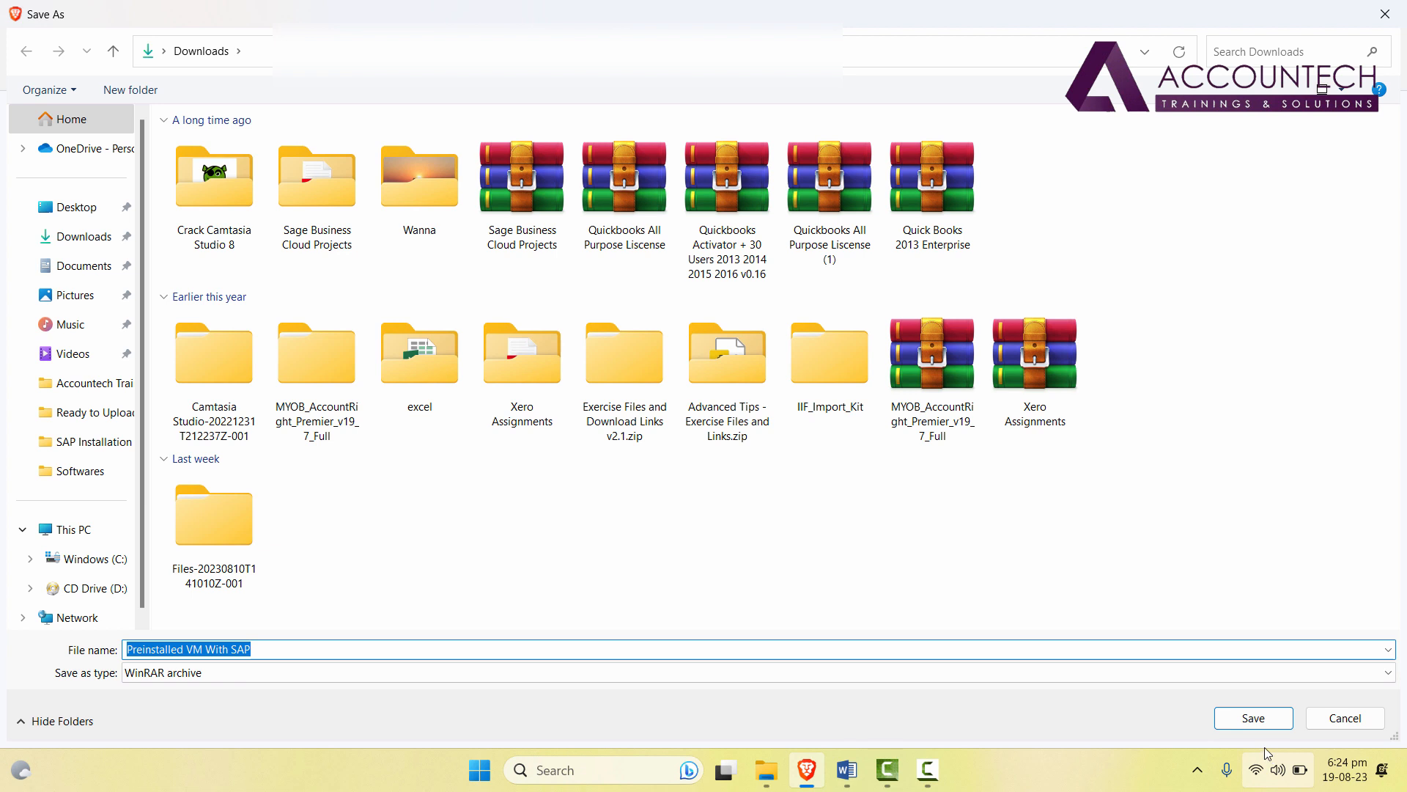
click(1254, 718)
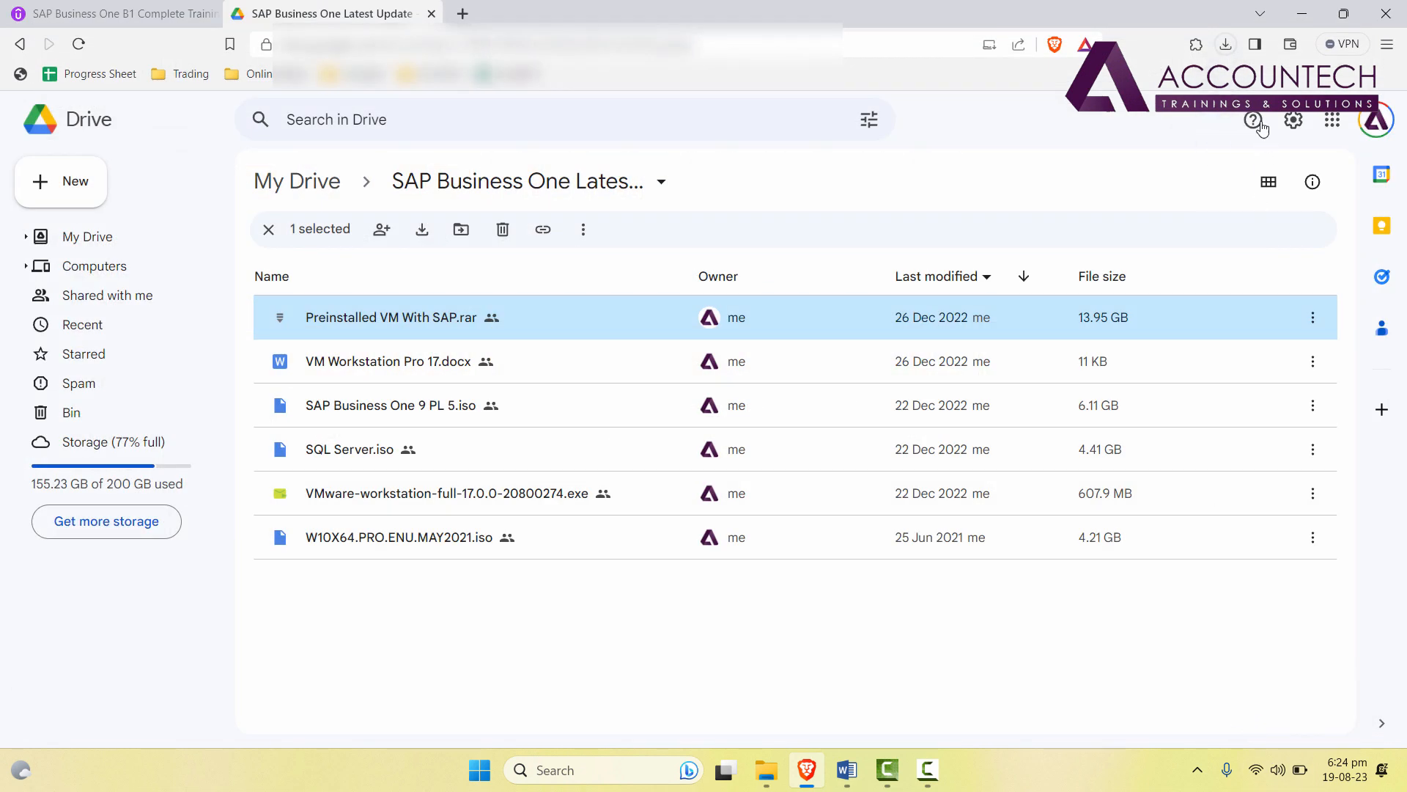
Pause the Preinstalled VM With SAP.rar download at 0.0/14.0 GB.
click(1226, 45)
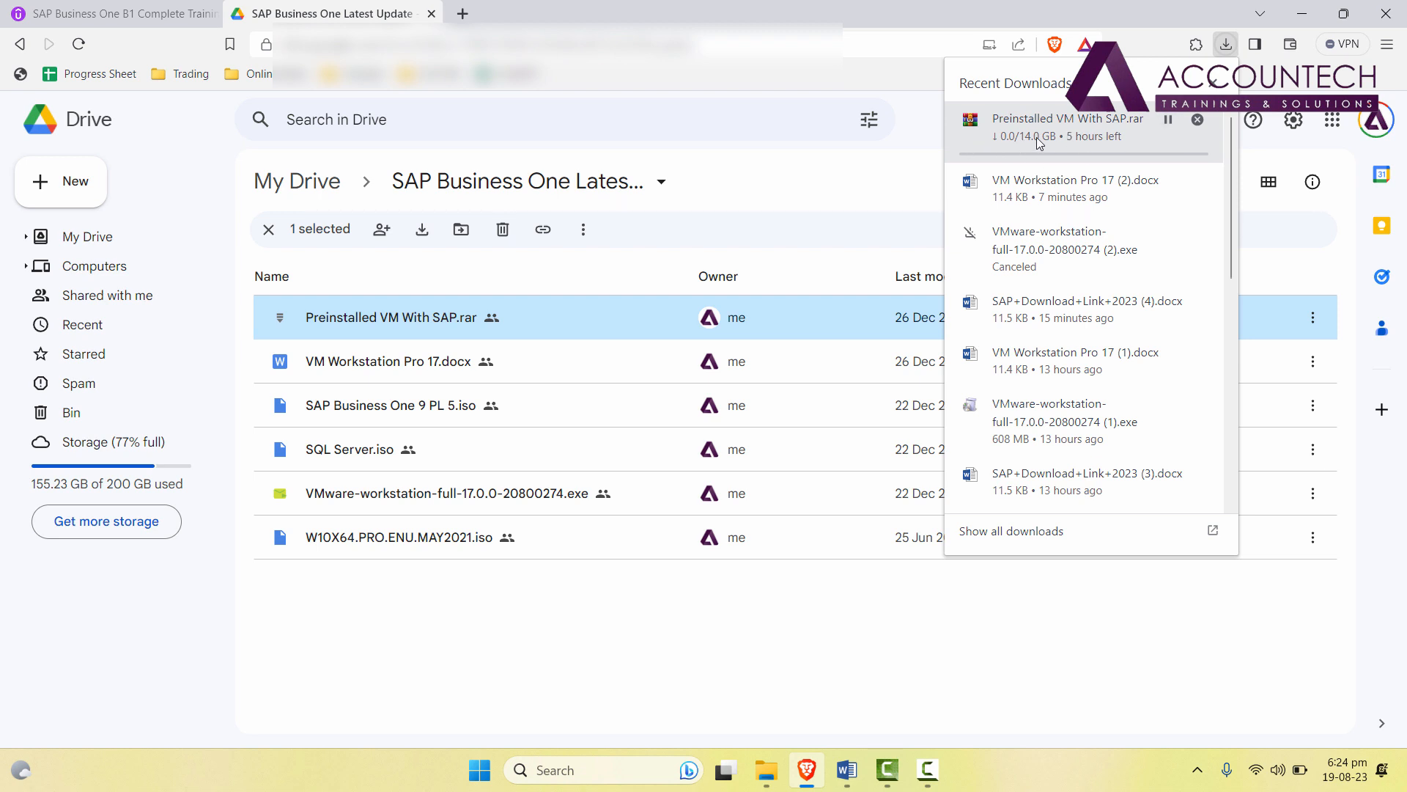
click(1169, 119)
click(766, 770)
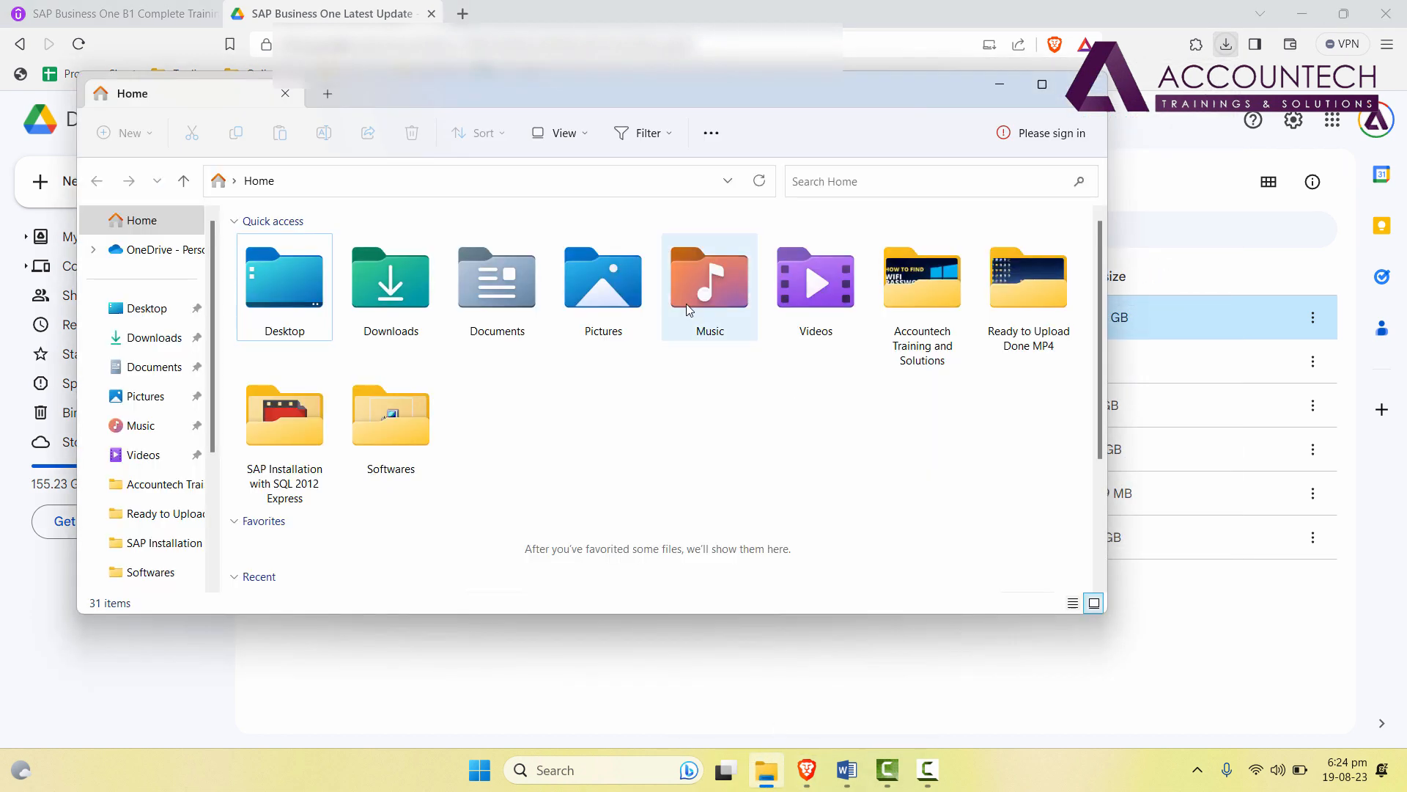
Open Downloads maximized and check the Quickbooks archive's WinRAR menu without extracting.
click(140, 337)
key(super+Up)
scroll(464, 652, down, 10)
scroll(783, 531, down, 5)
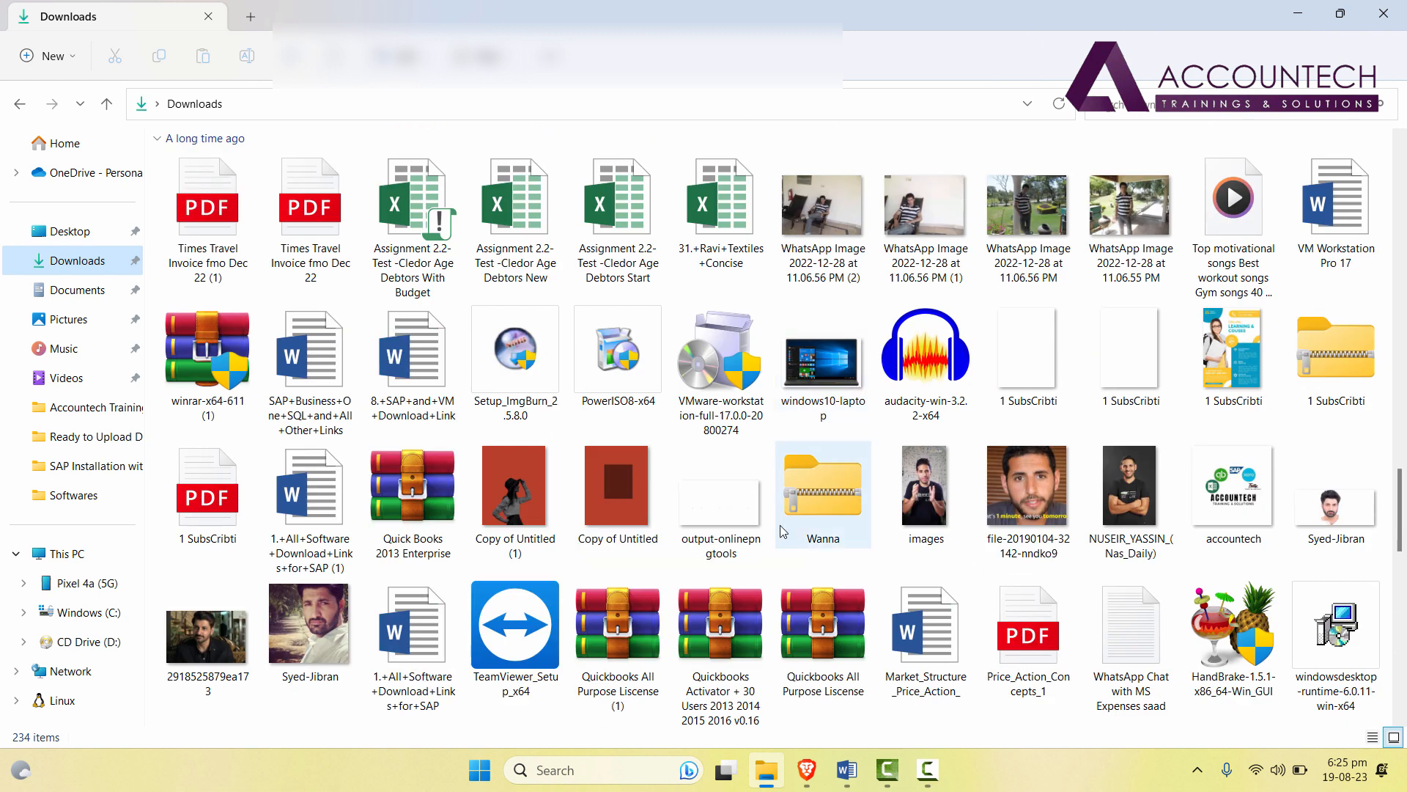
click(829, 658)
right_click(829, 658)
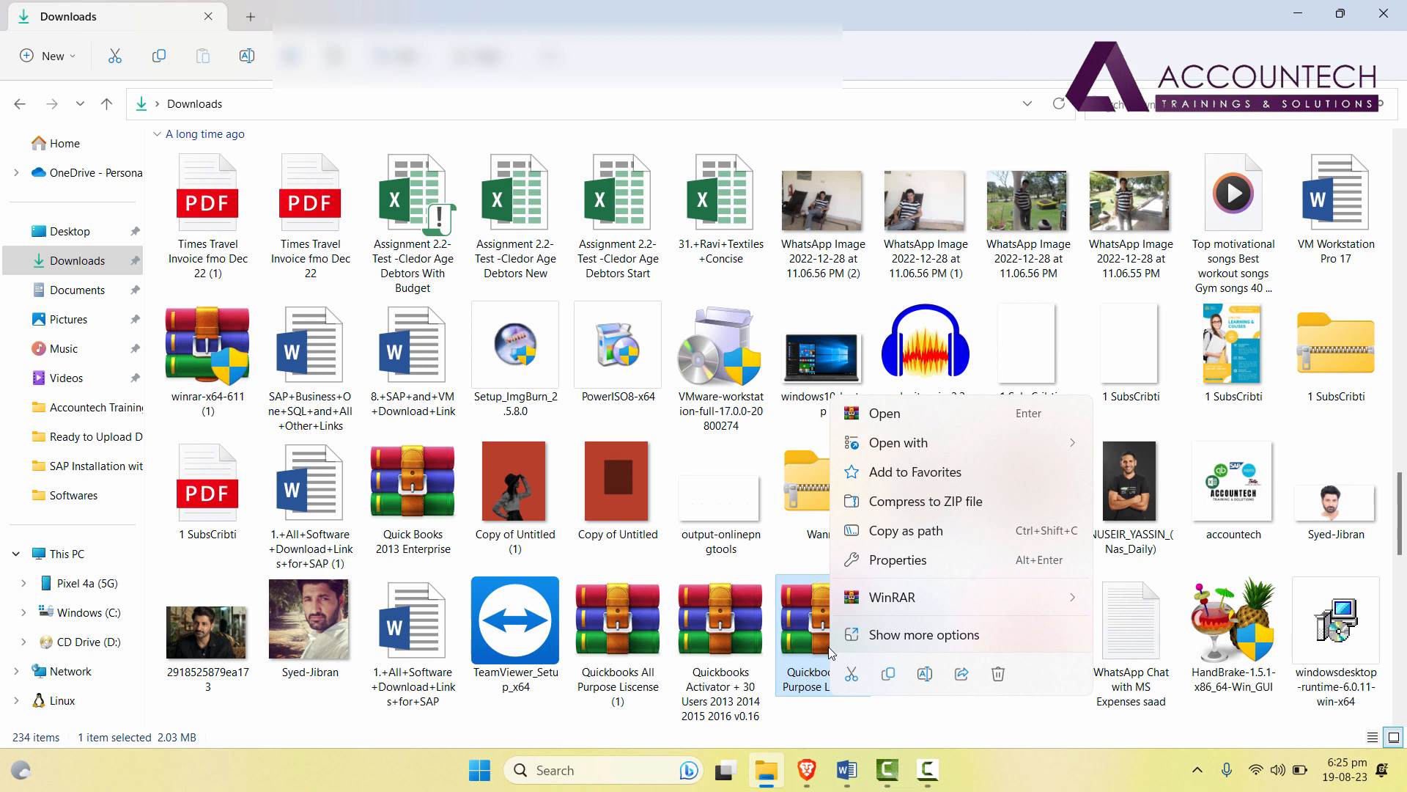
mouse_move(990, 597)
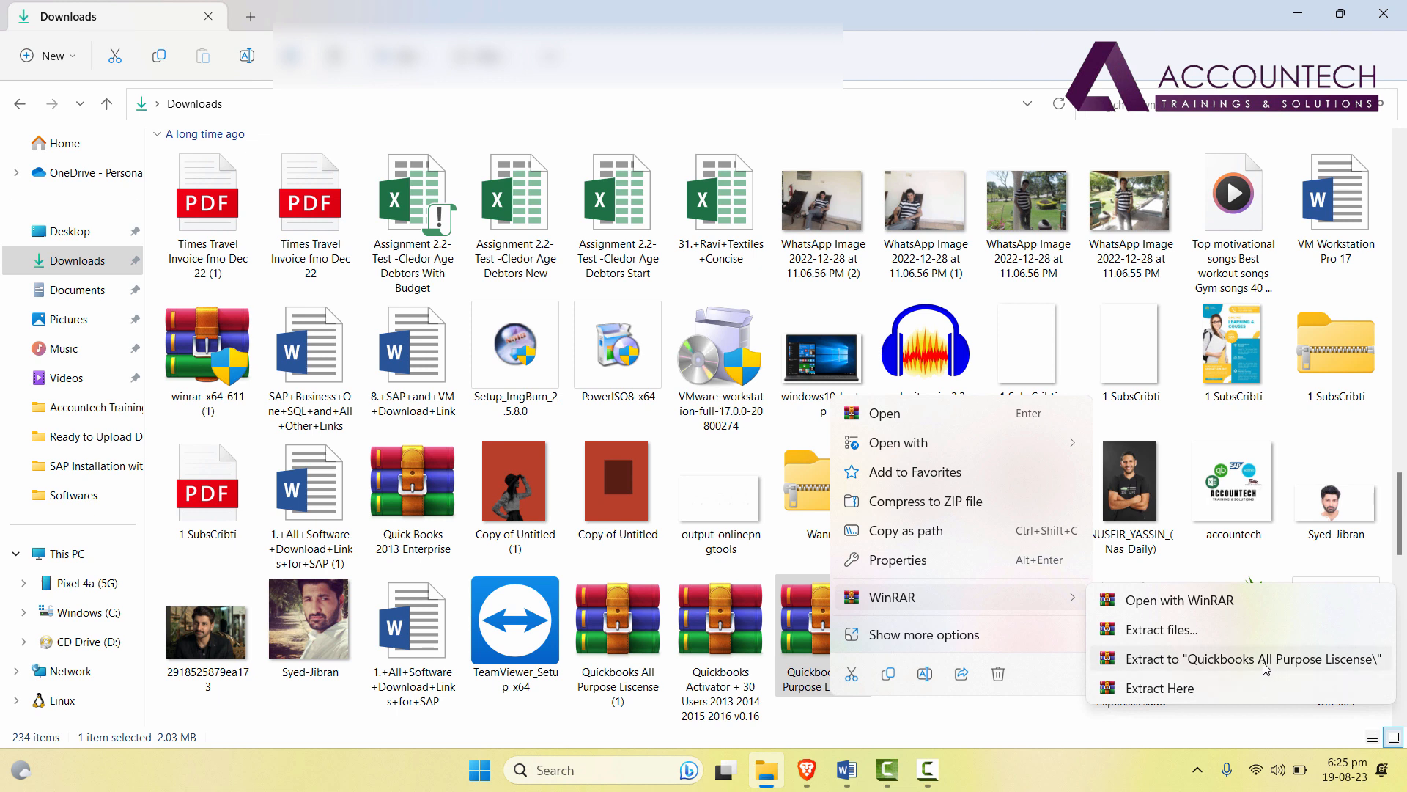
click(768, 565)
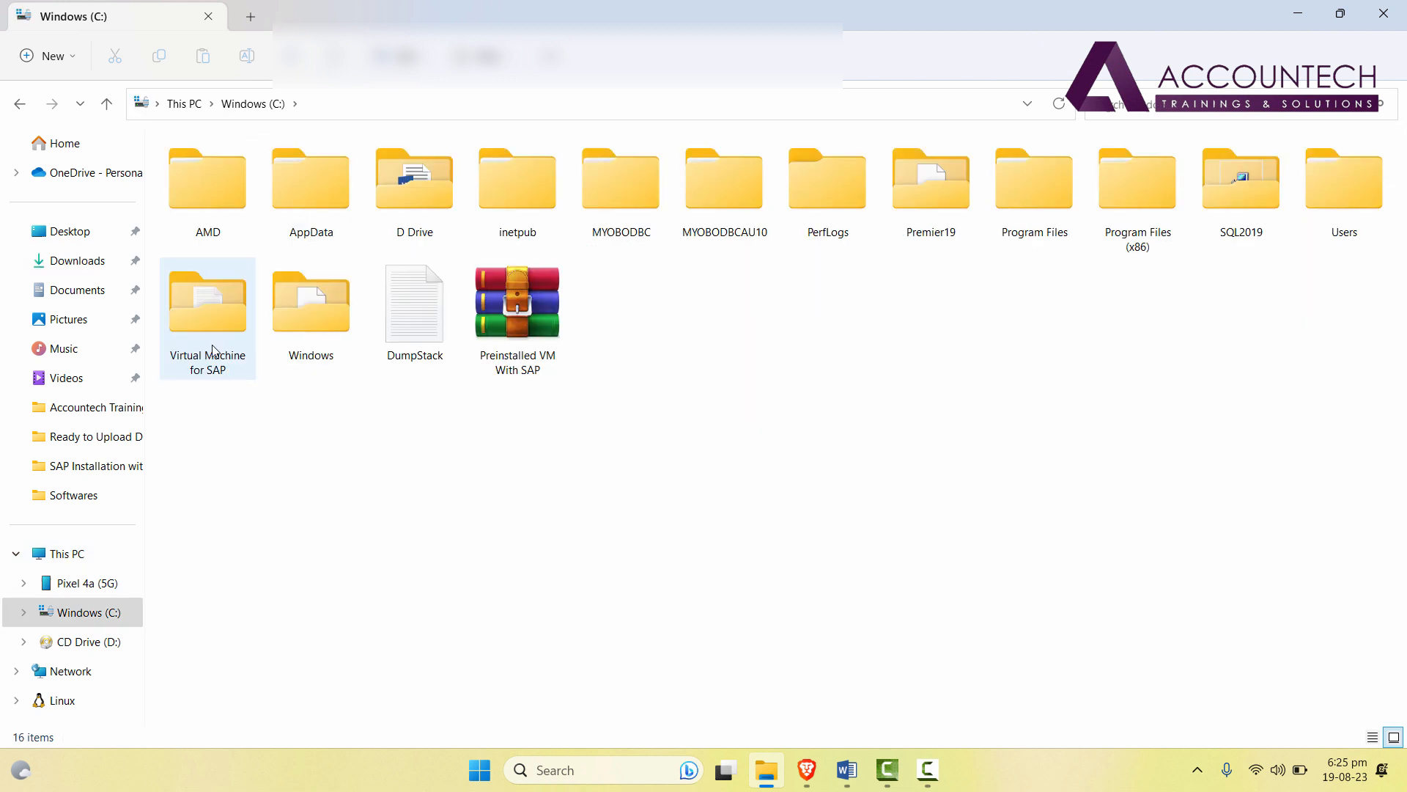
Open C:\Virtual Machine for SAP and show its 36 files as large icons.
double_click(207, 308)
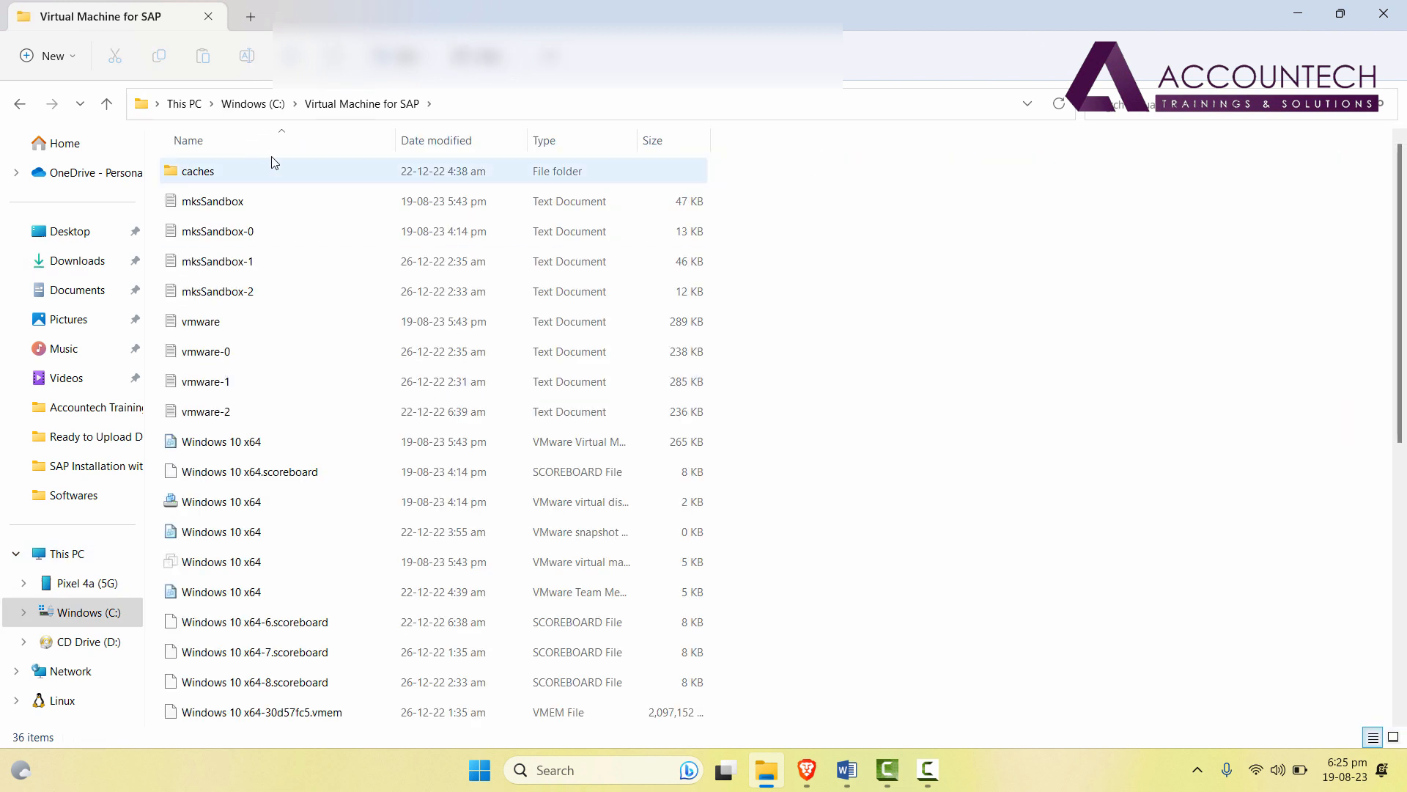
key(alt+Left)
double_click(196, 328)
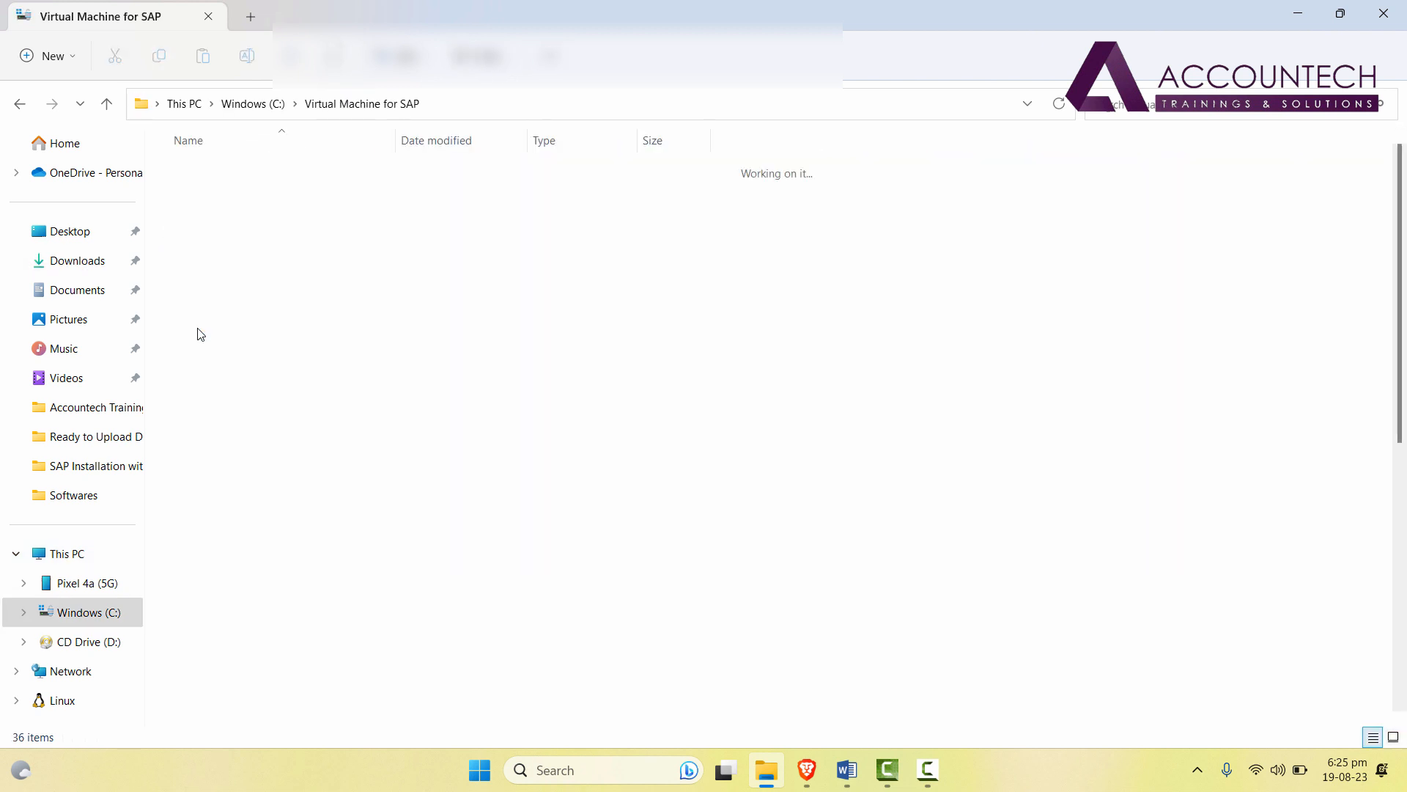
scroll(1186, 446, down, 4)
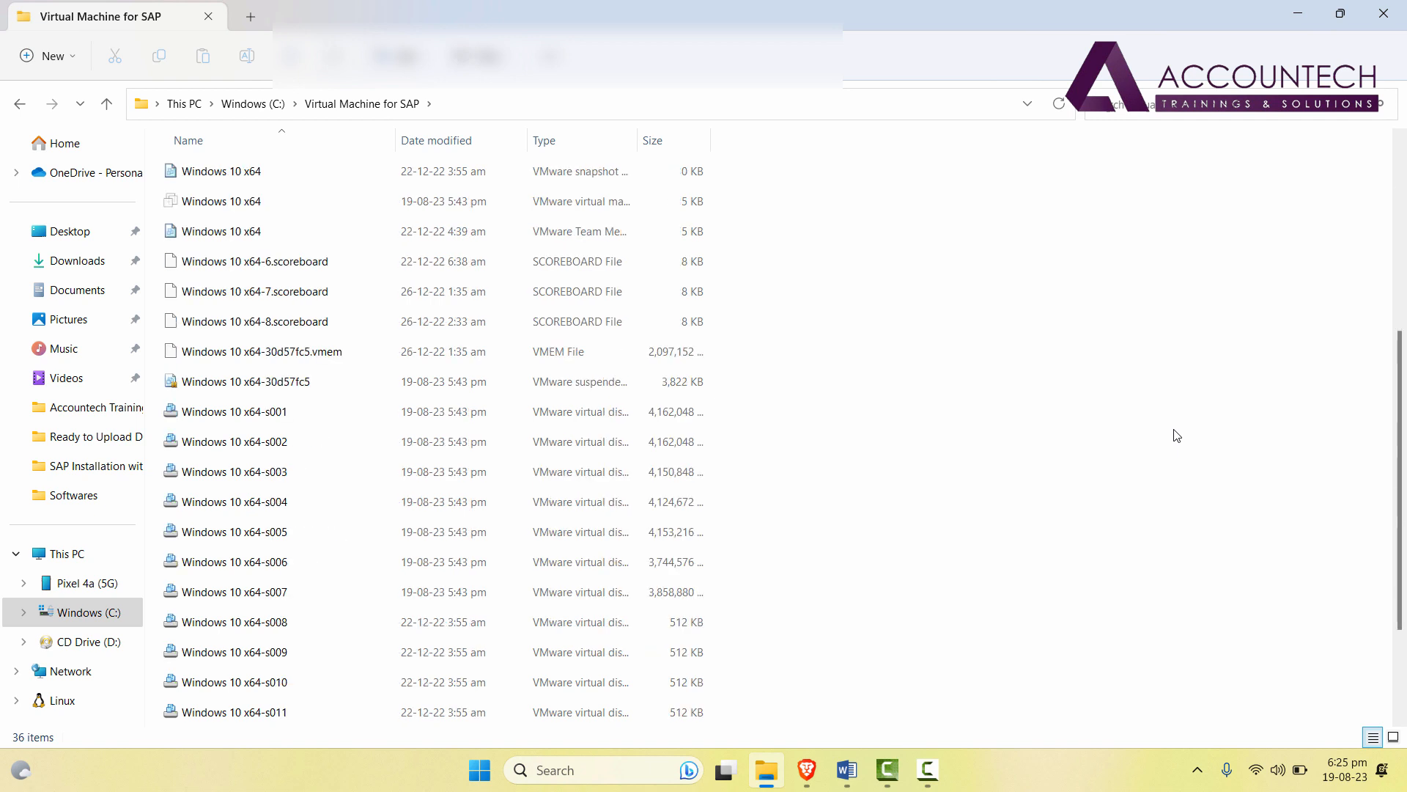
scroll(1177, 435, up, 4)
click(483, 56)
click(508, 126)
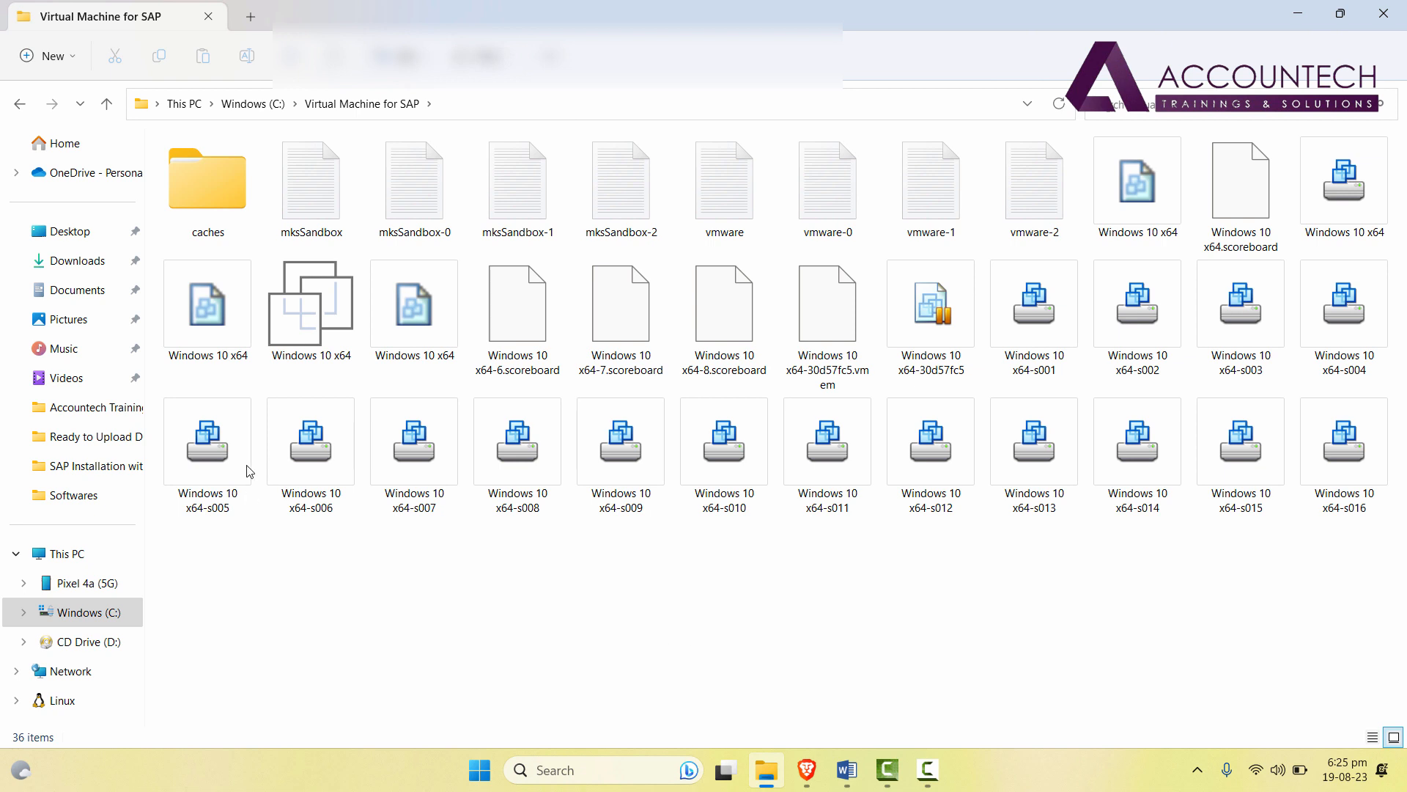
mouse_move(306, 293)
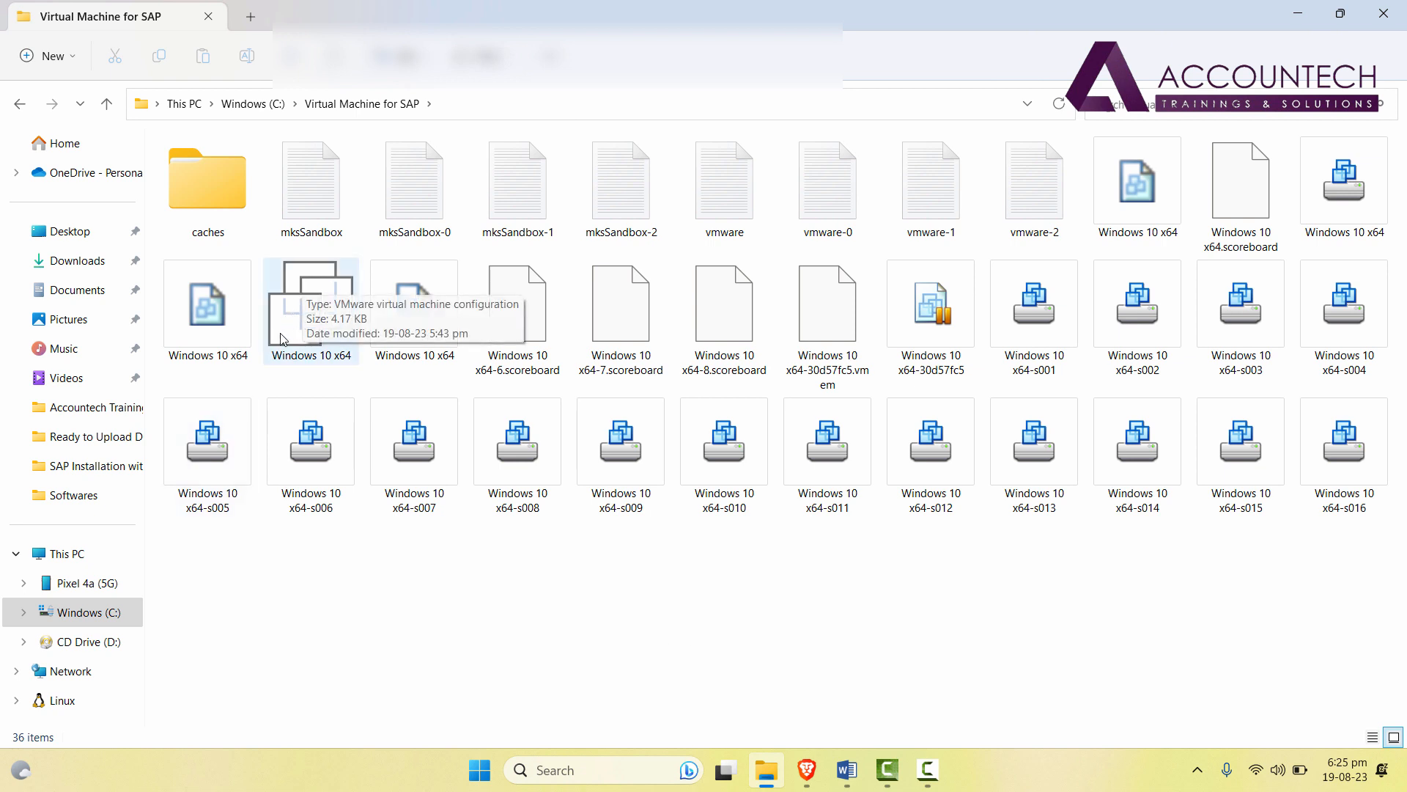
Resume the Windows 10 x64 virtual machine and sign in to the guest with its password.
double_click(296, 299)
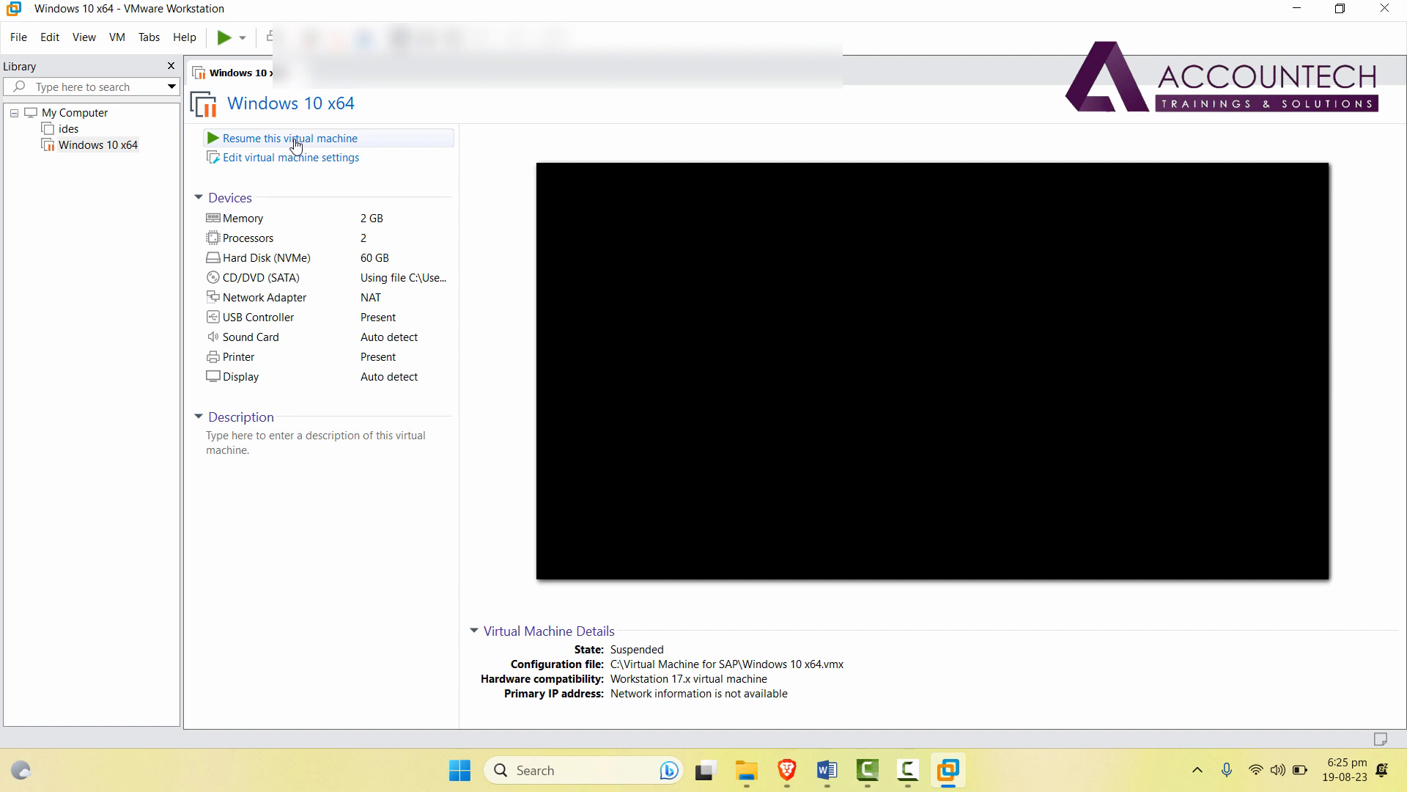
click(328, 146)
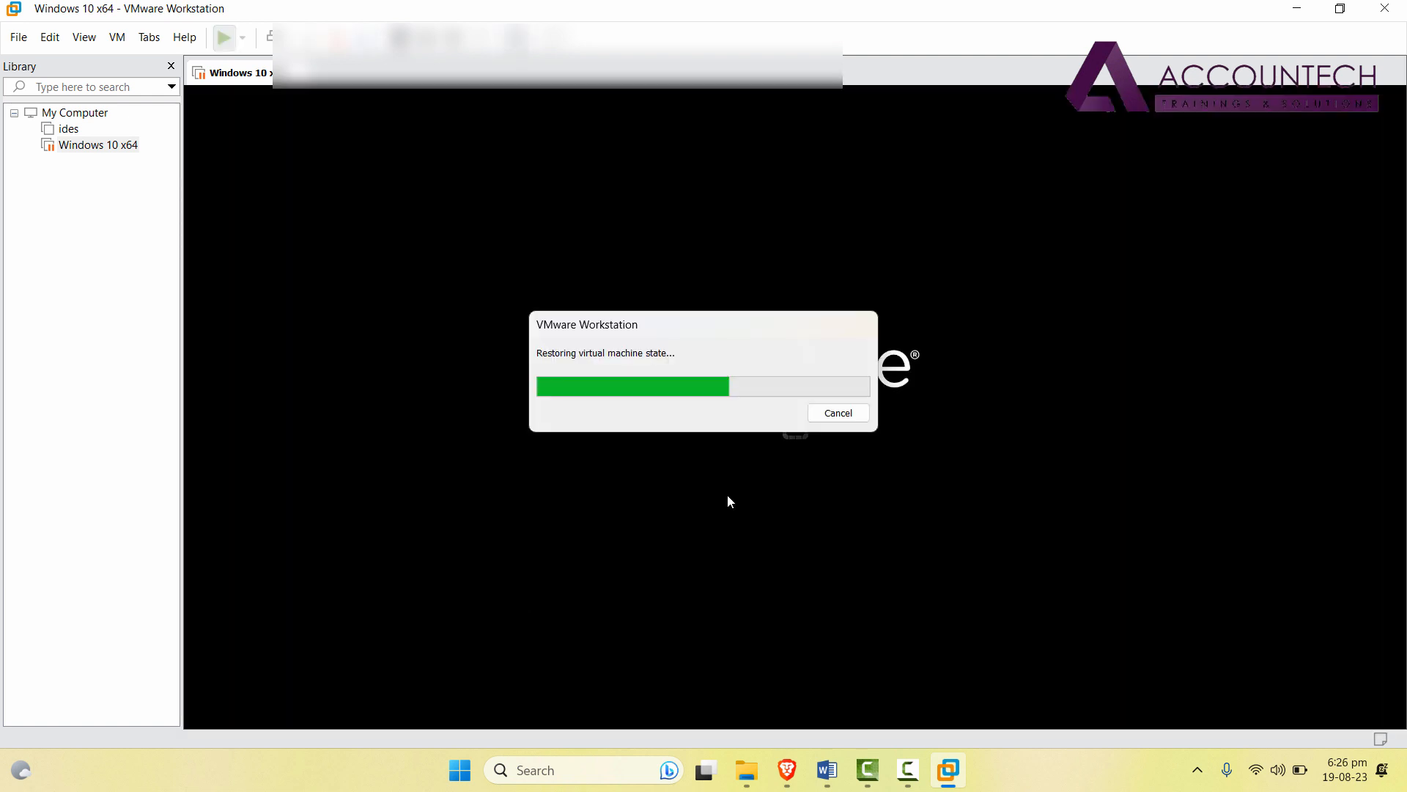
click(718, 463)
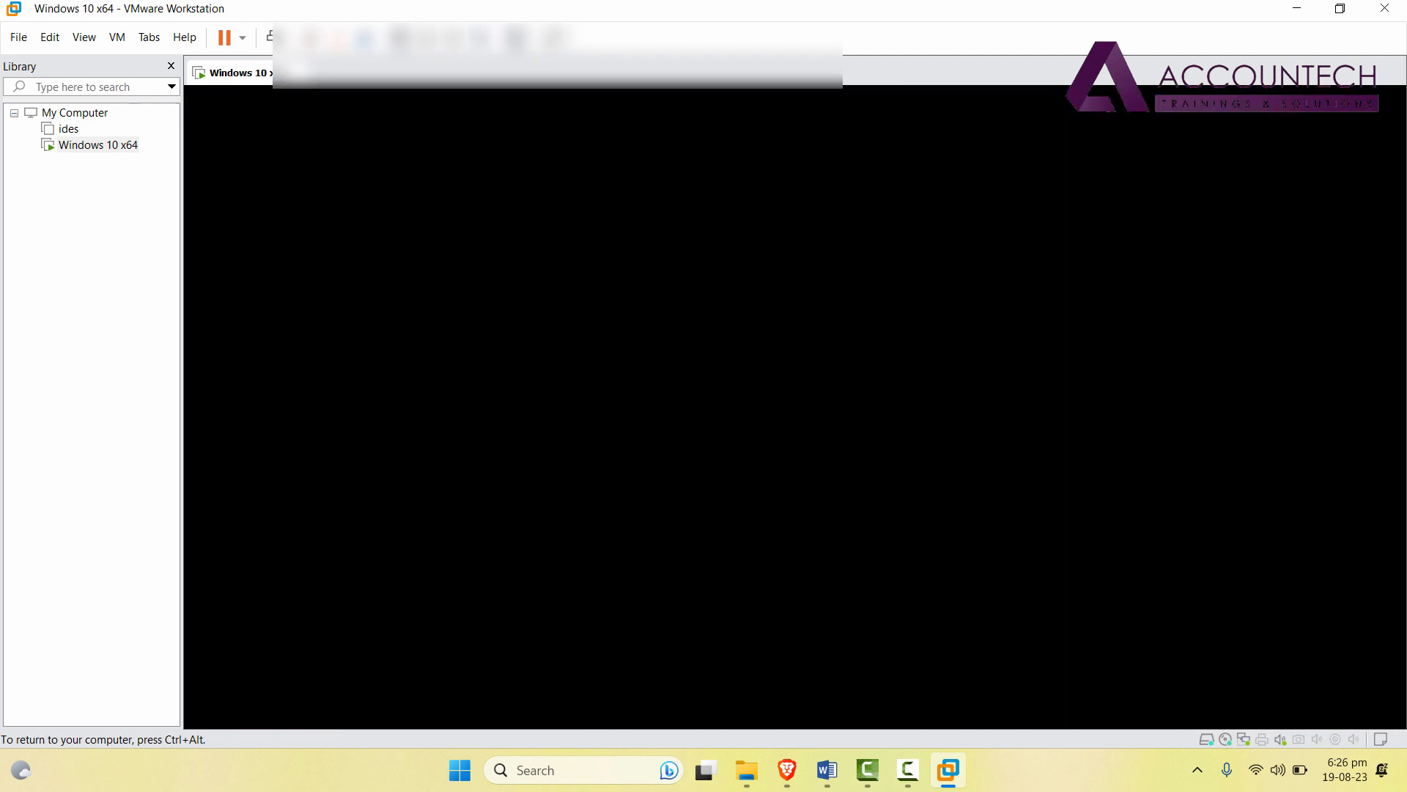
click(867, 422)
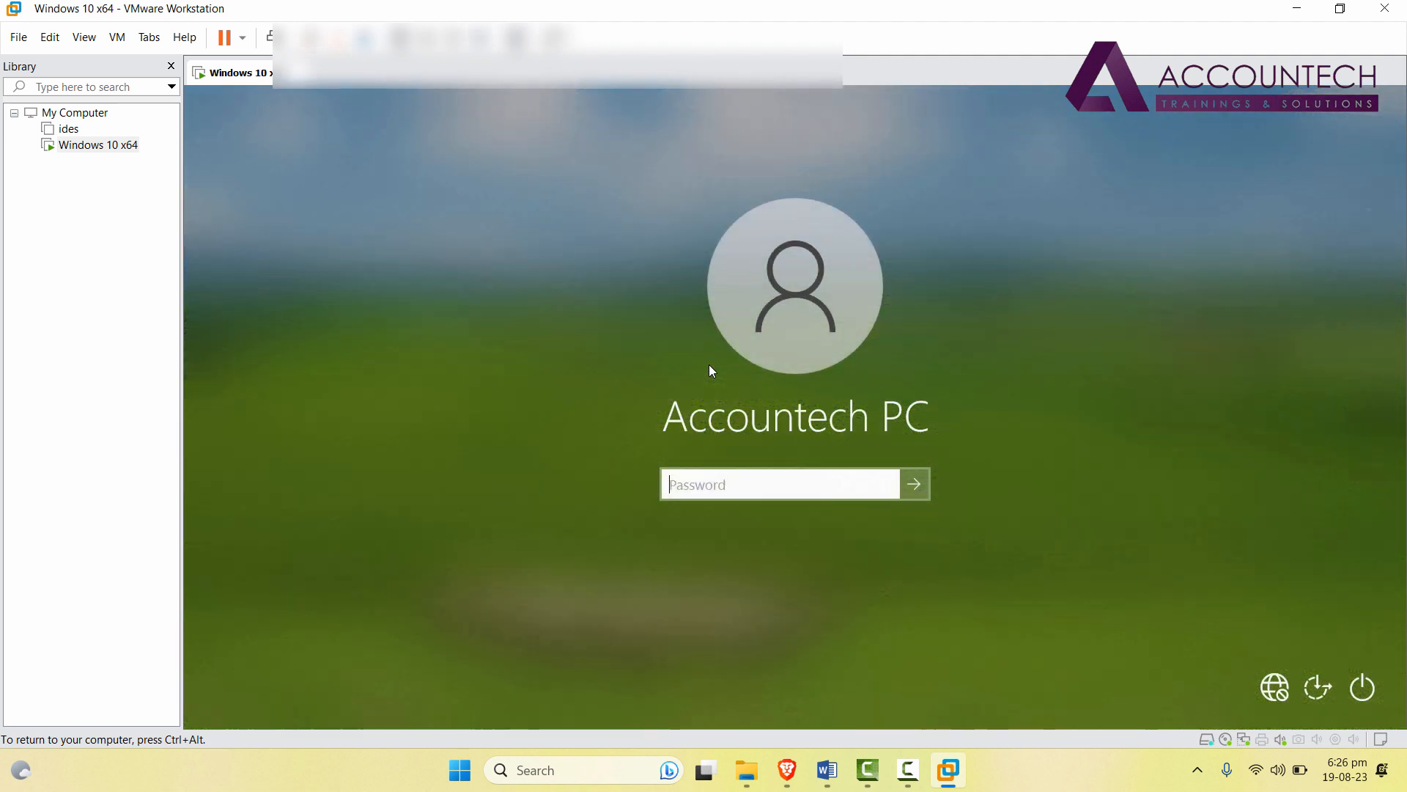
key(ctrl+alt)
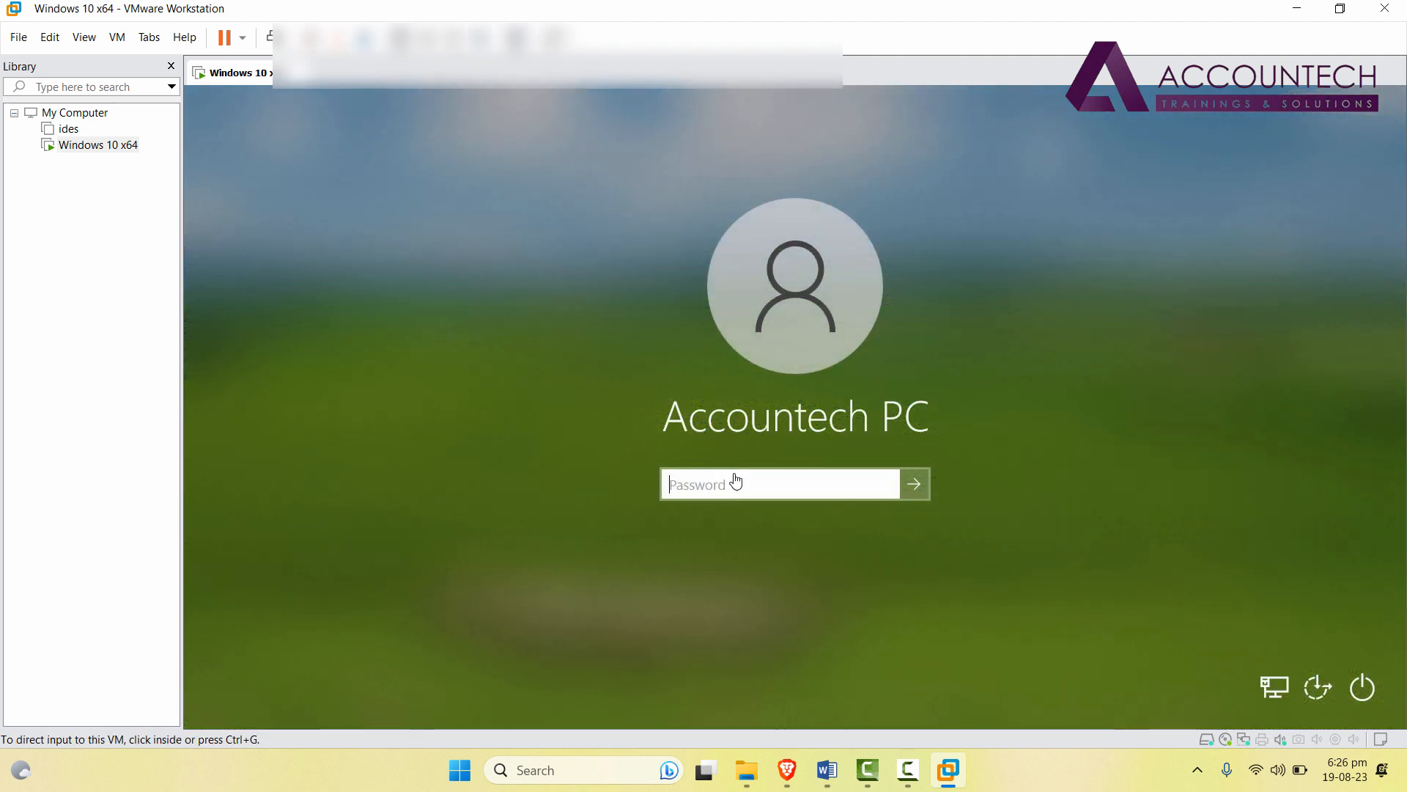
click(687, 489)
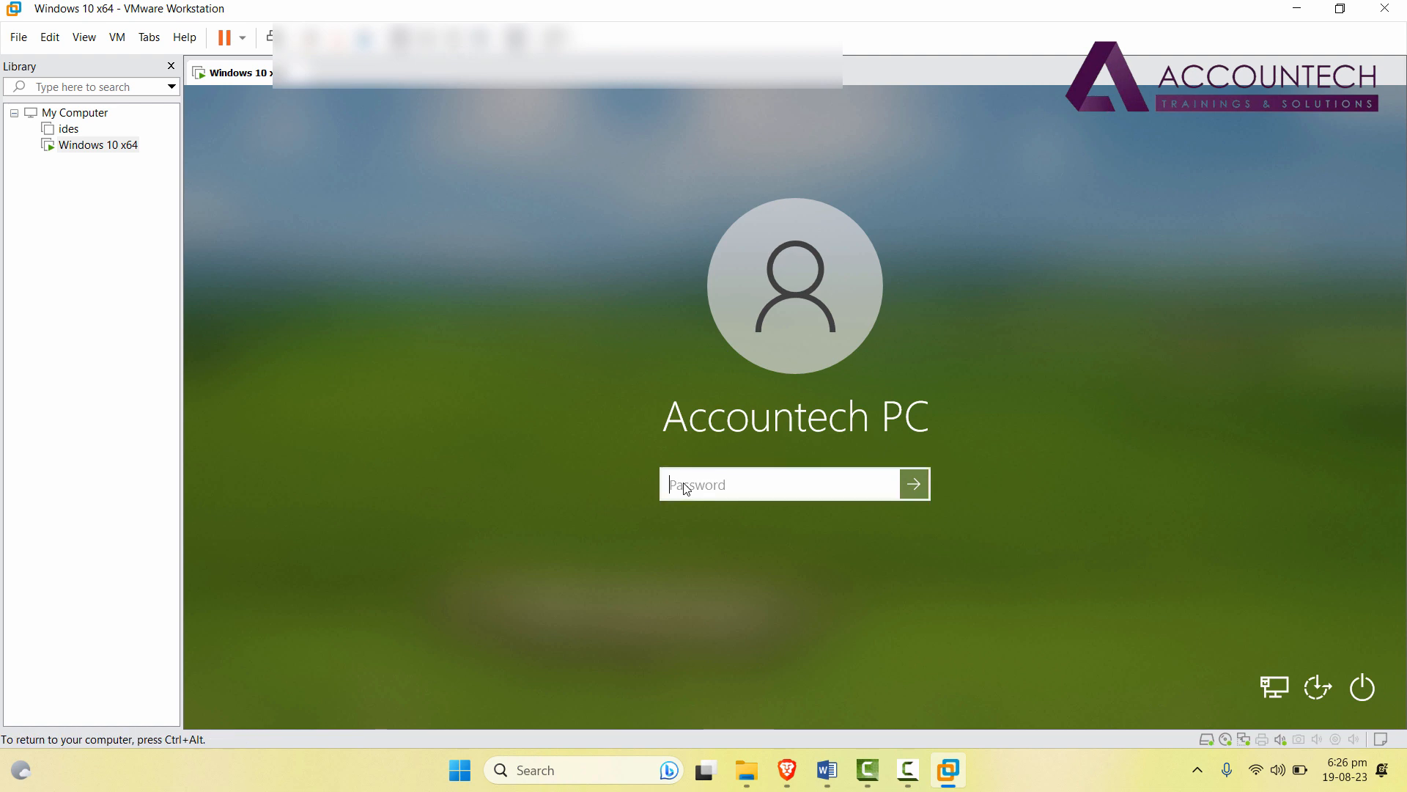
text(***)
key(Return)
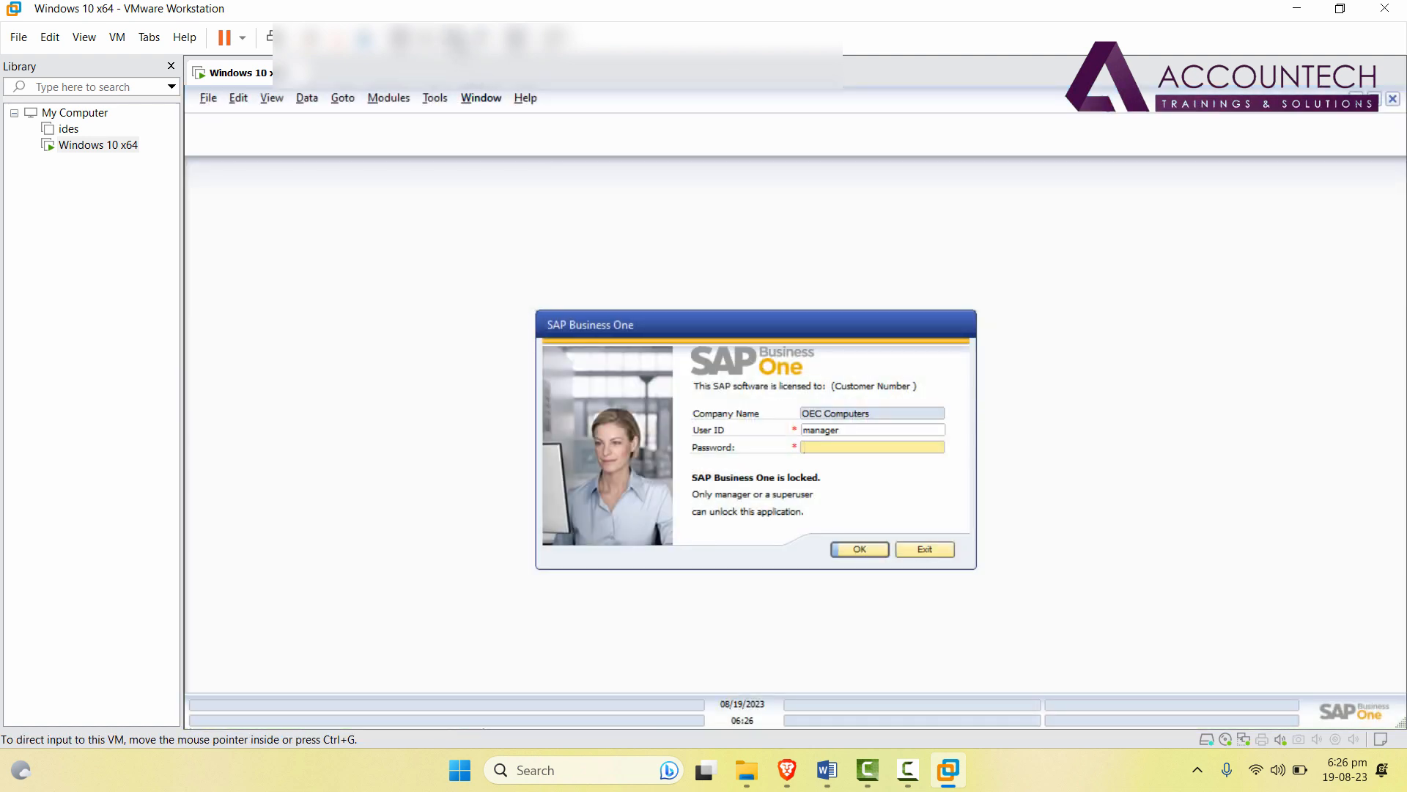
Switch the virtual machine to full screen, then minimize it to return to the Word note.
click(456, 40)
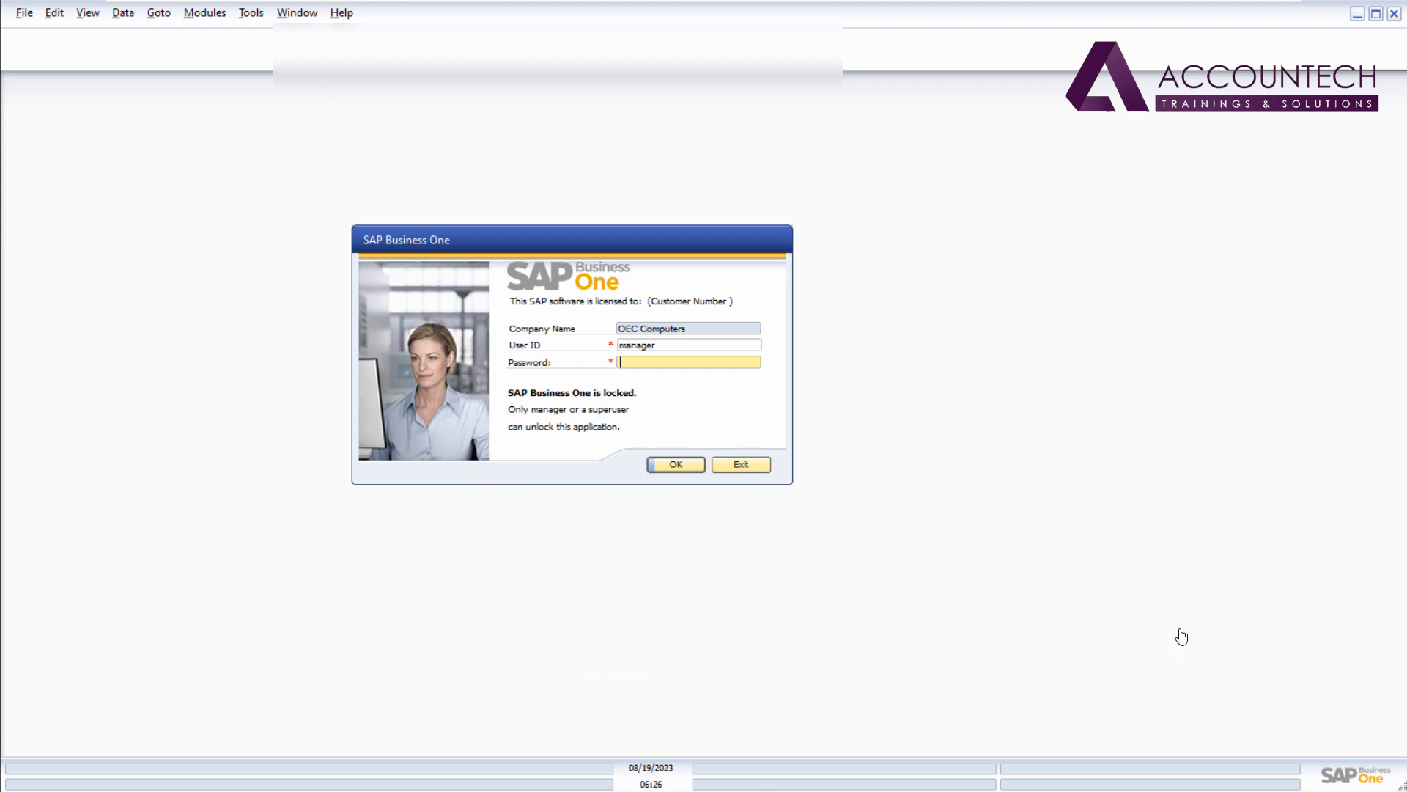
click(1233, 4)
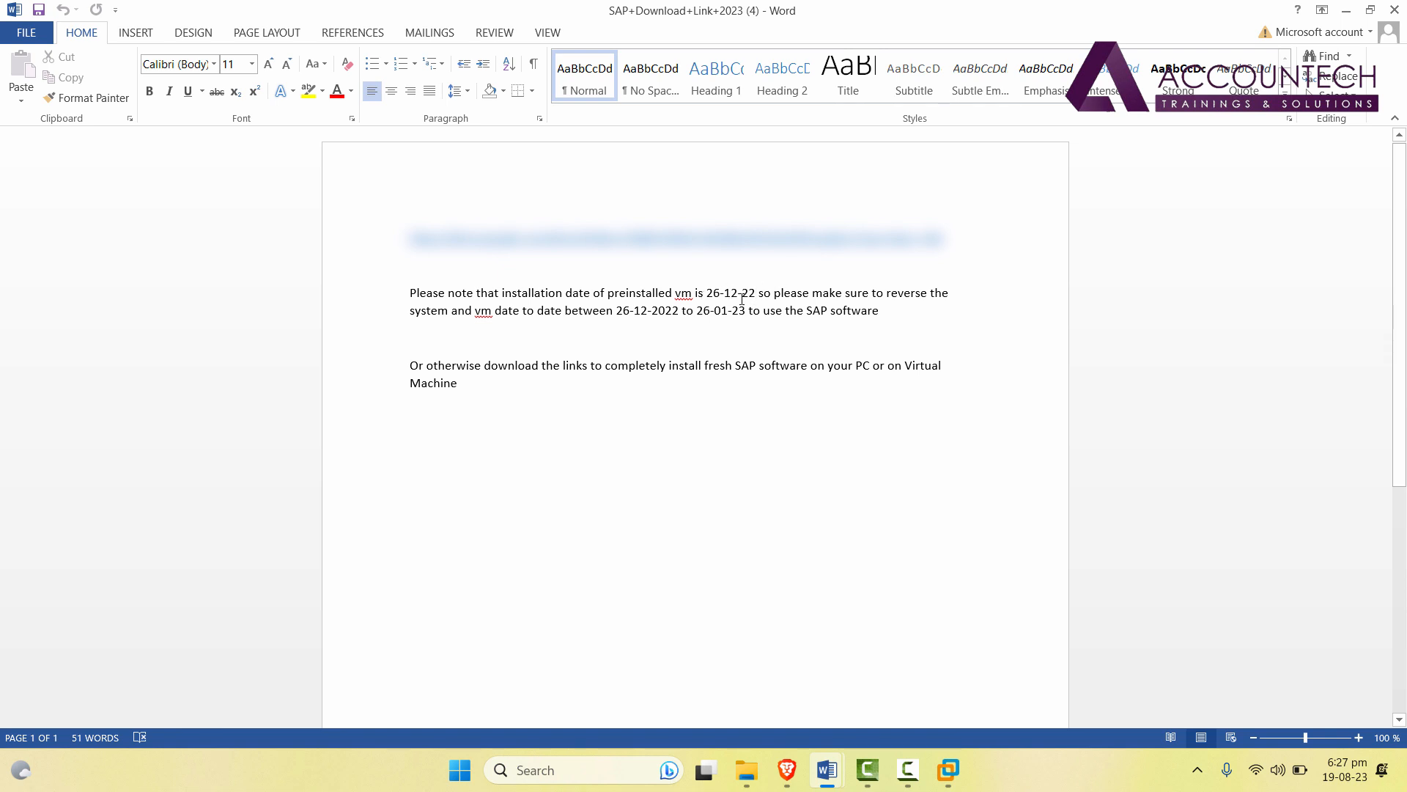
drag(731, 308, 709, 294)
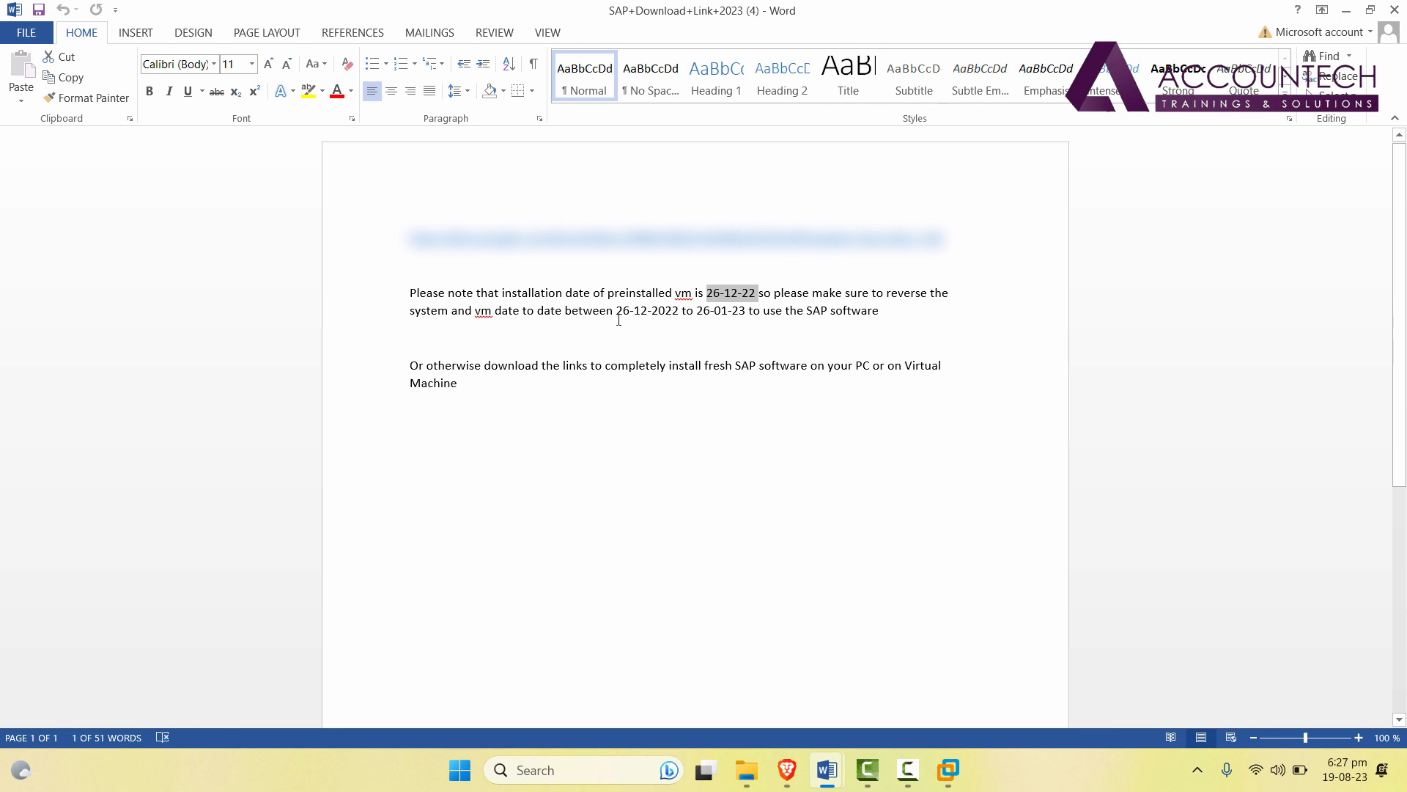
drag(618, 314, 739, 312)
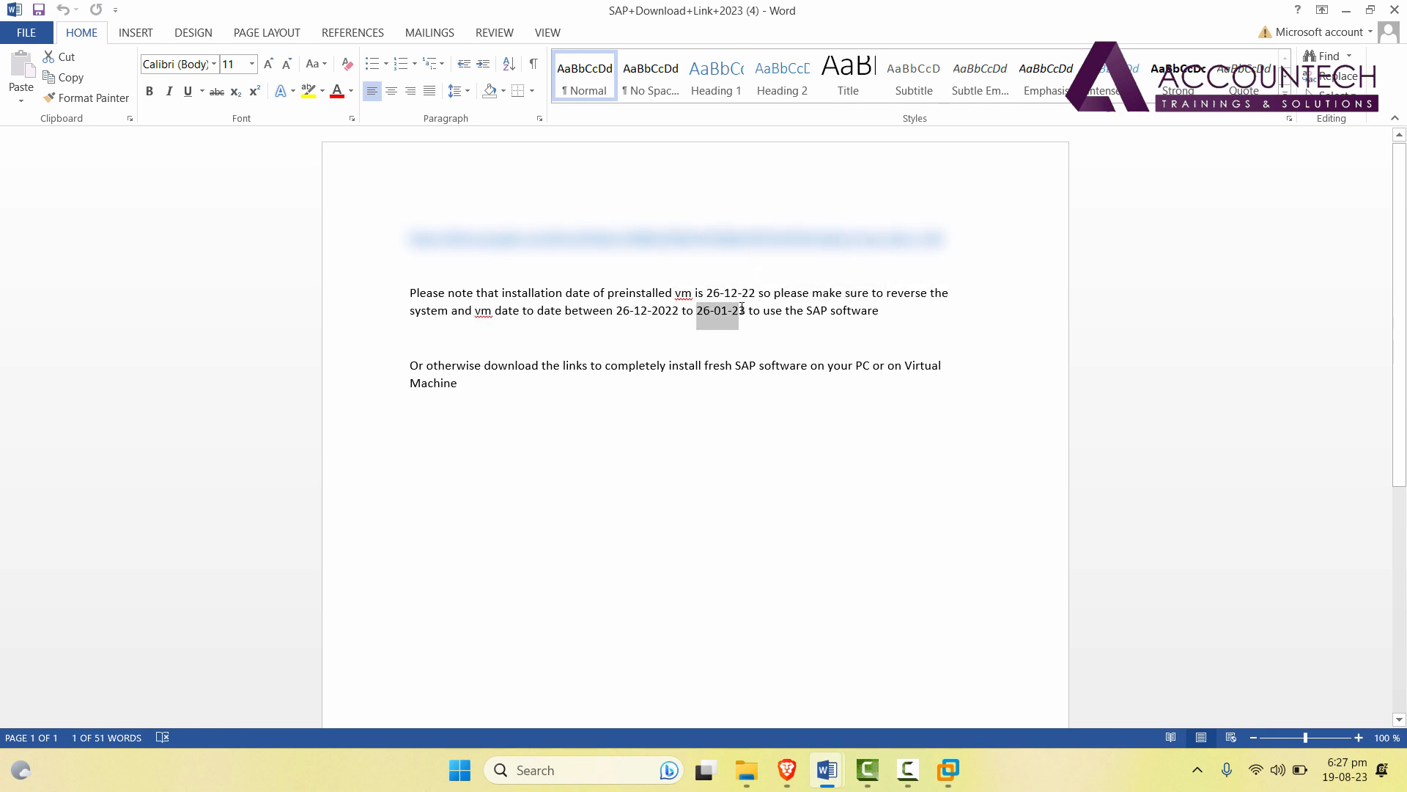
click(617, 315)
drag(681, 311, 635, 309)
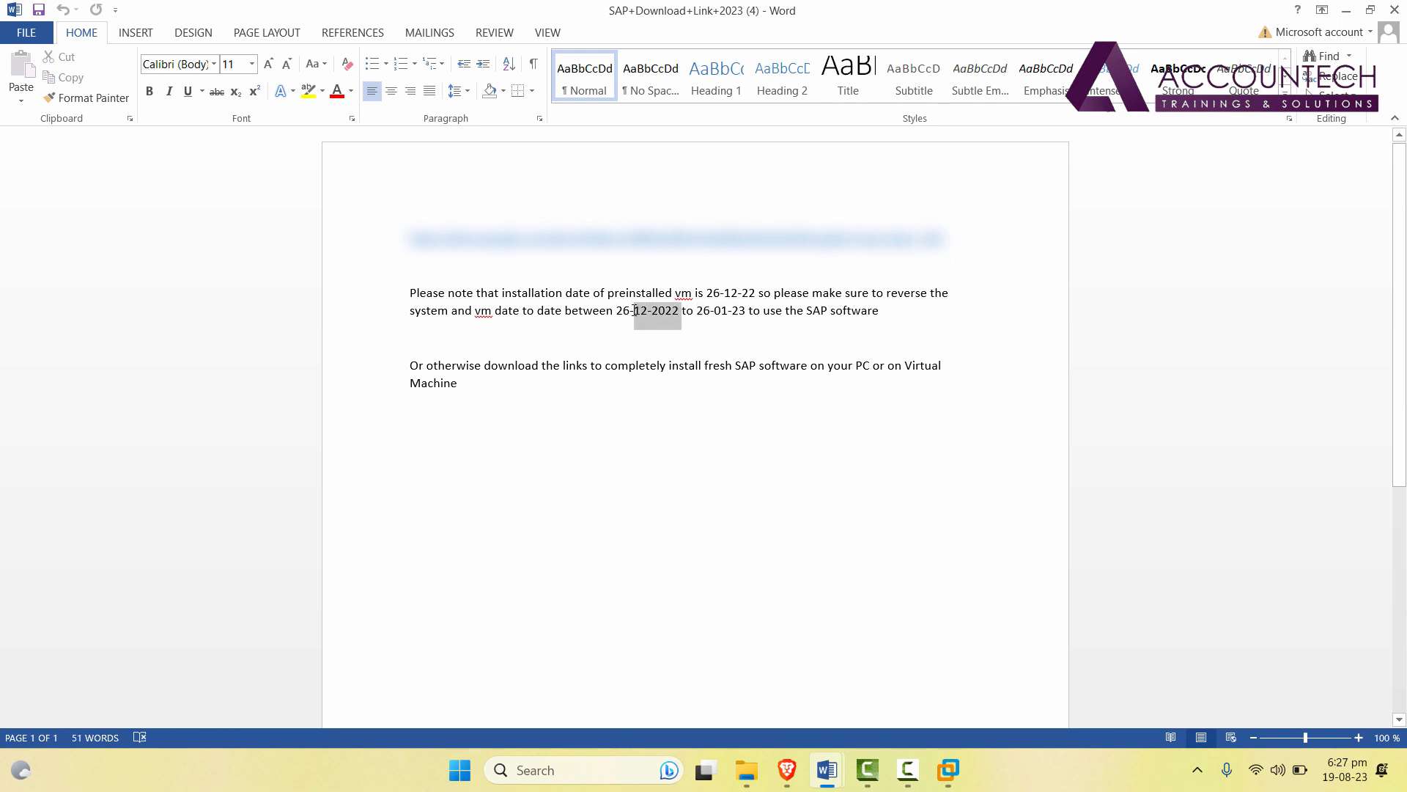
click(618, 311)
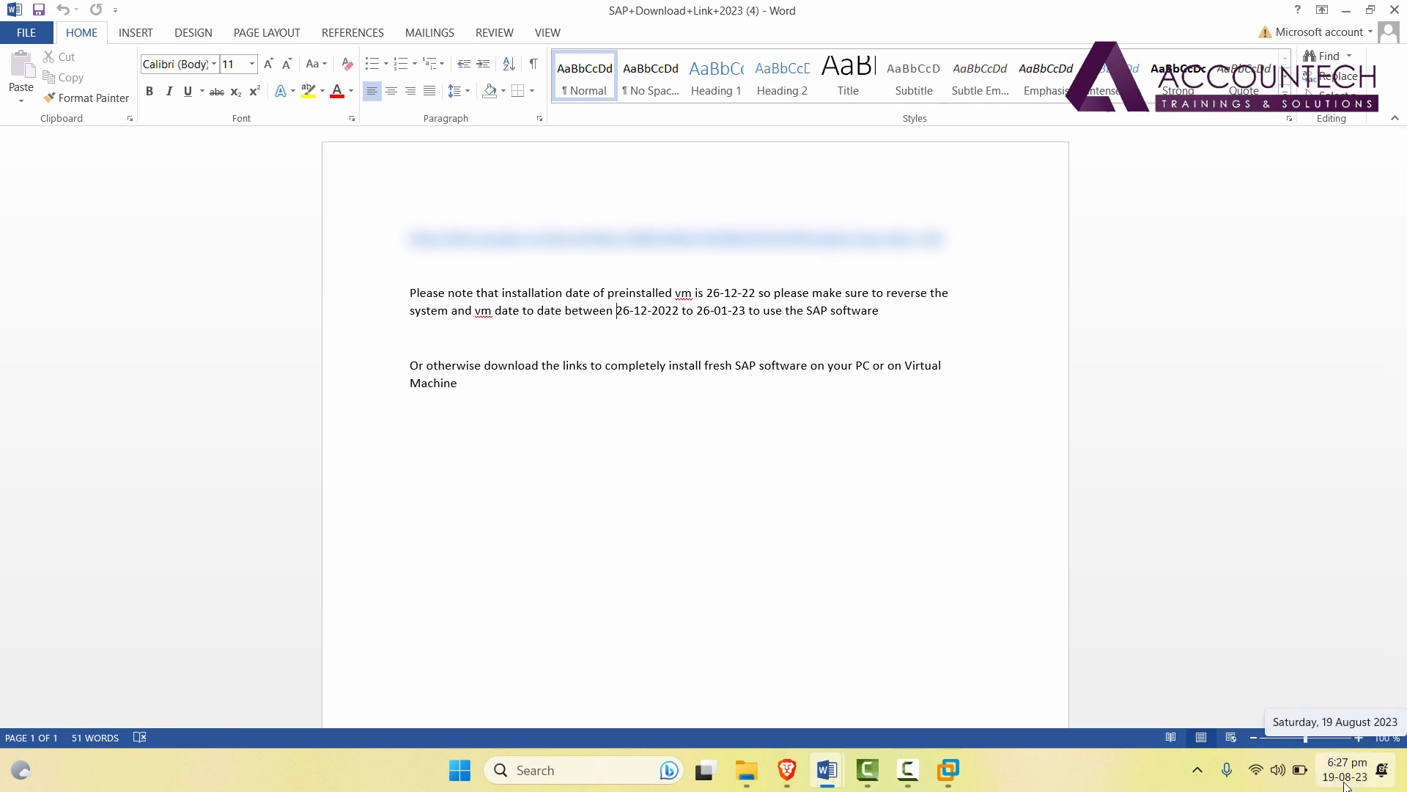
click(988, 778)
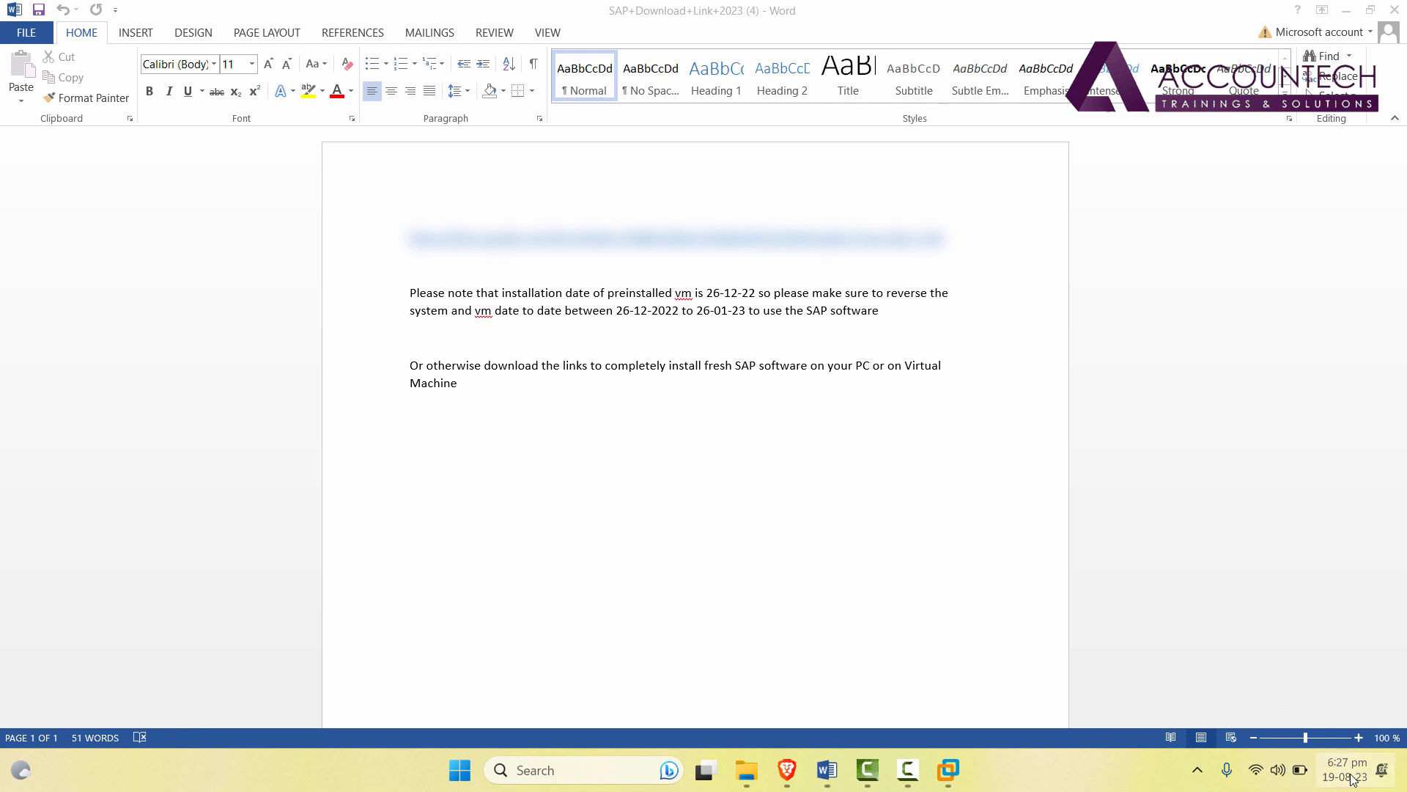
Open the host's Change date and time dialog, checking the required date range in the Word note.
right_click(1329, 777)
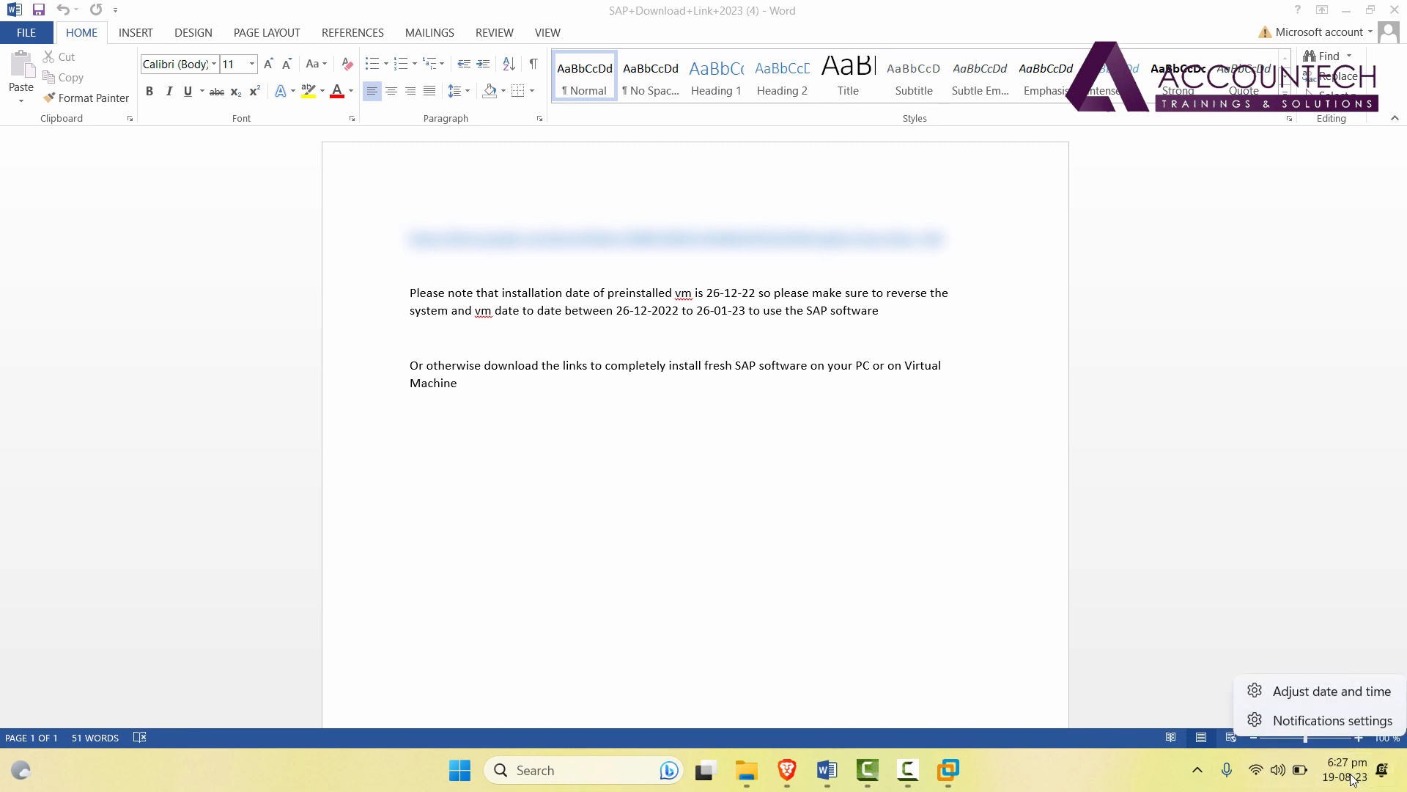
click(1329, 693)
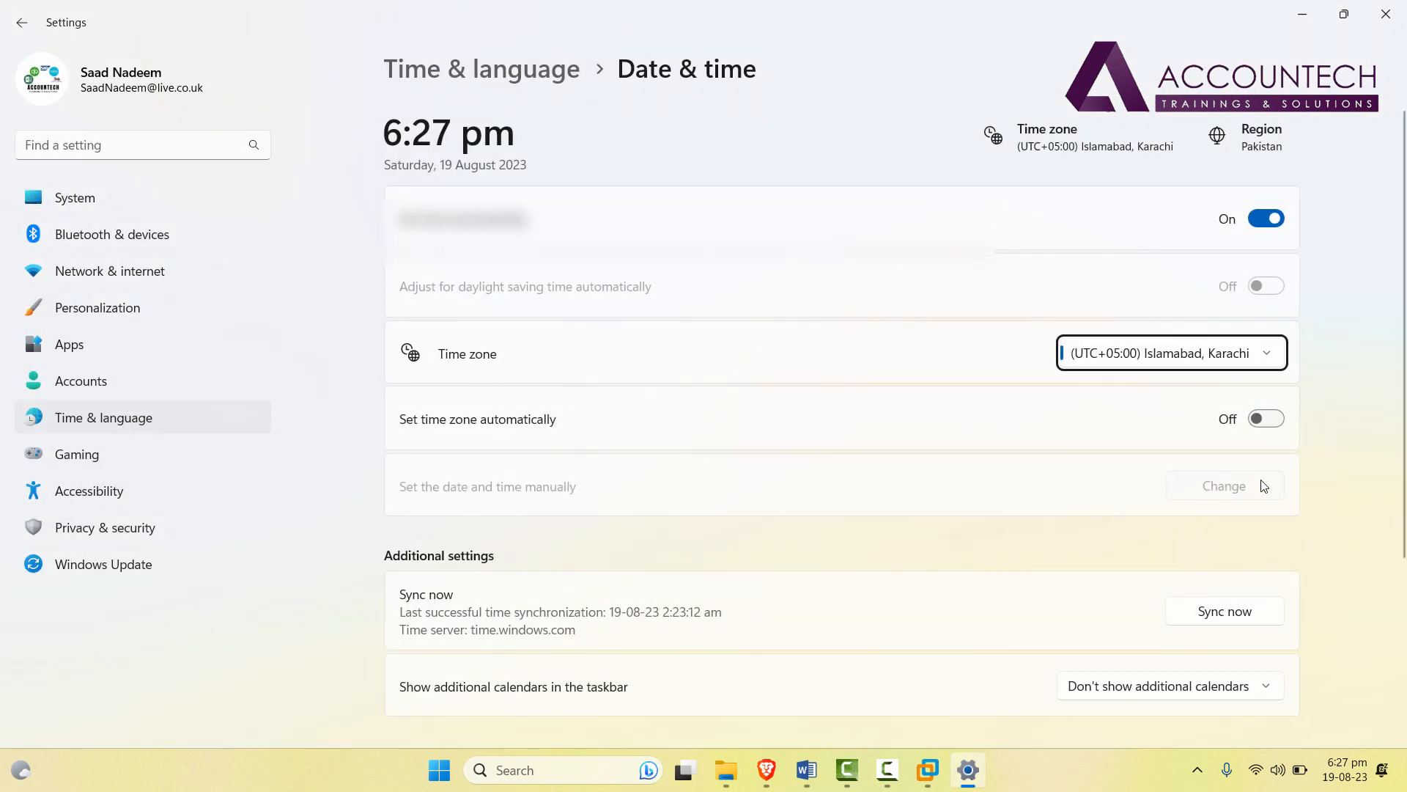
scroll(1031, 158, down, 3)
click(447, 618)
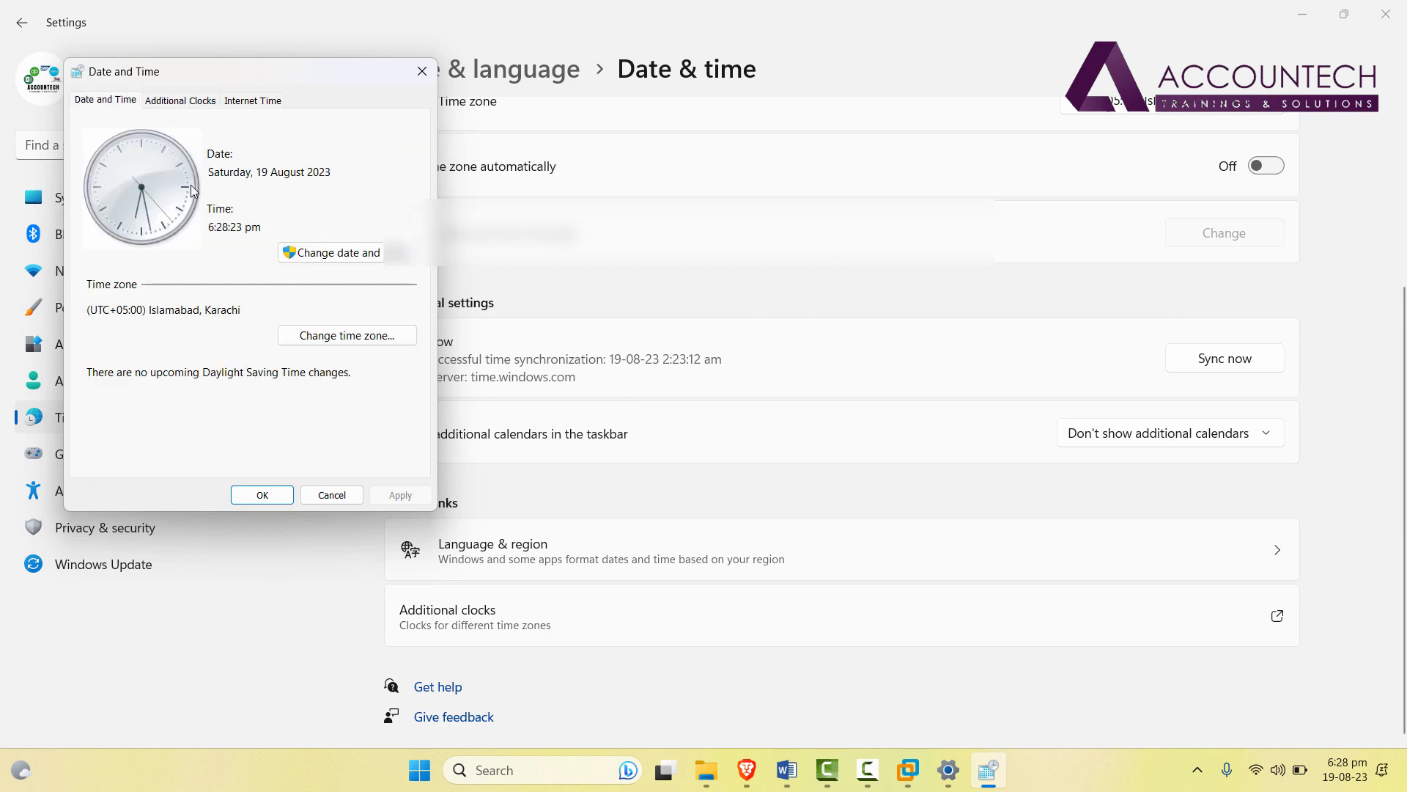
click(370, 256)
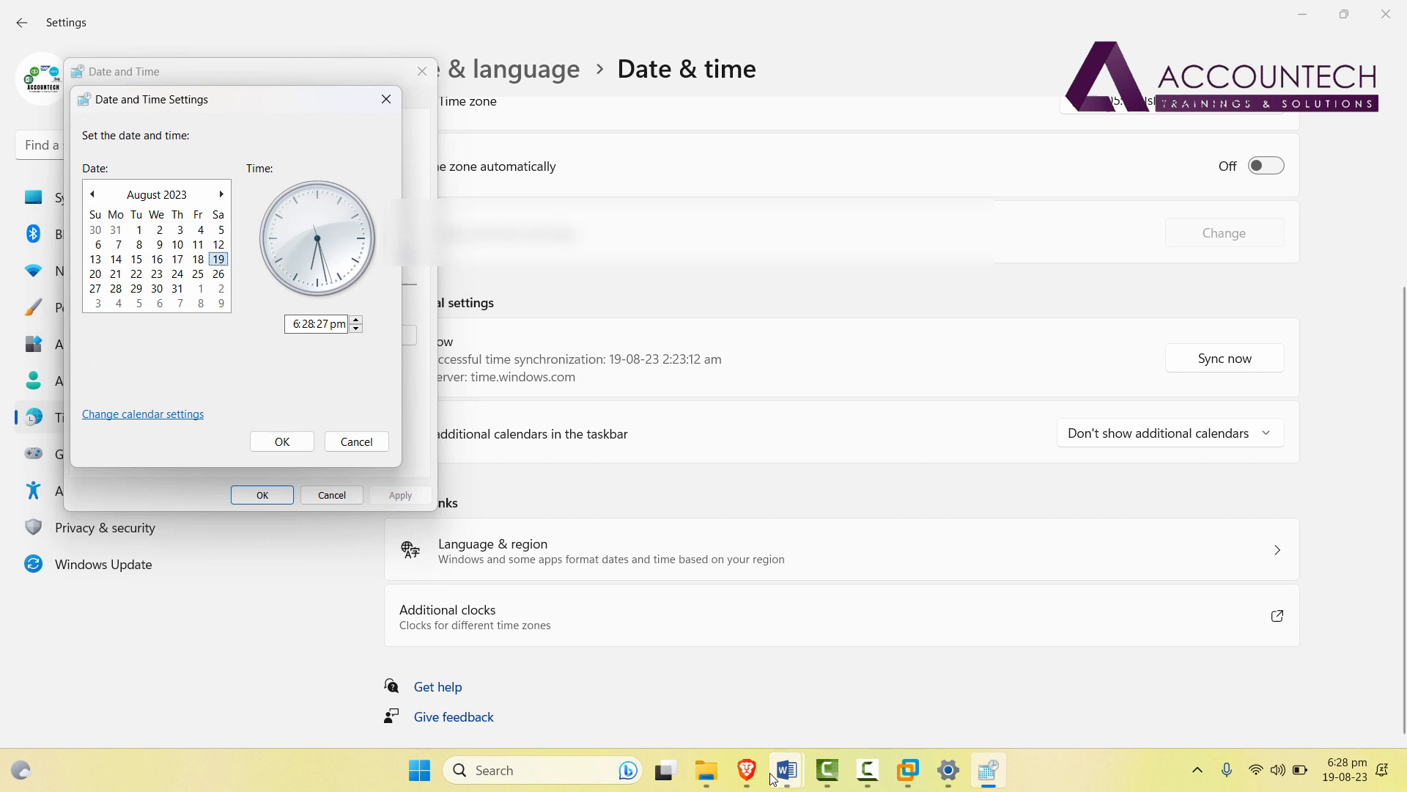
mouse_move(786, 769)
click(913, 671)
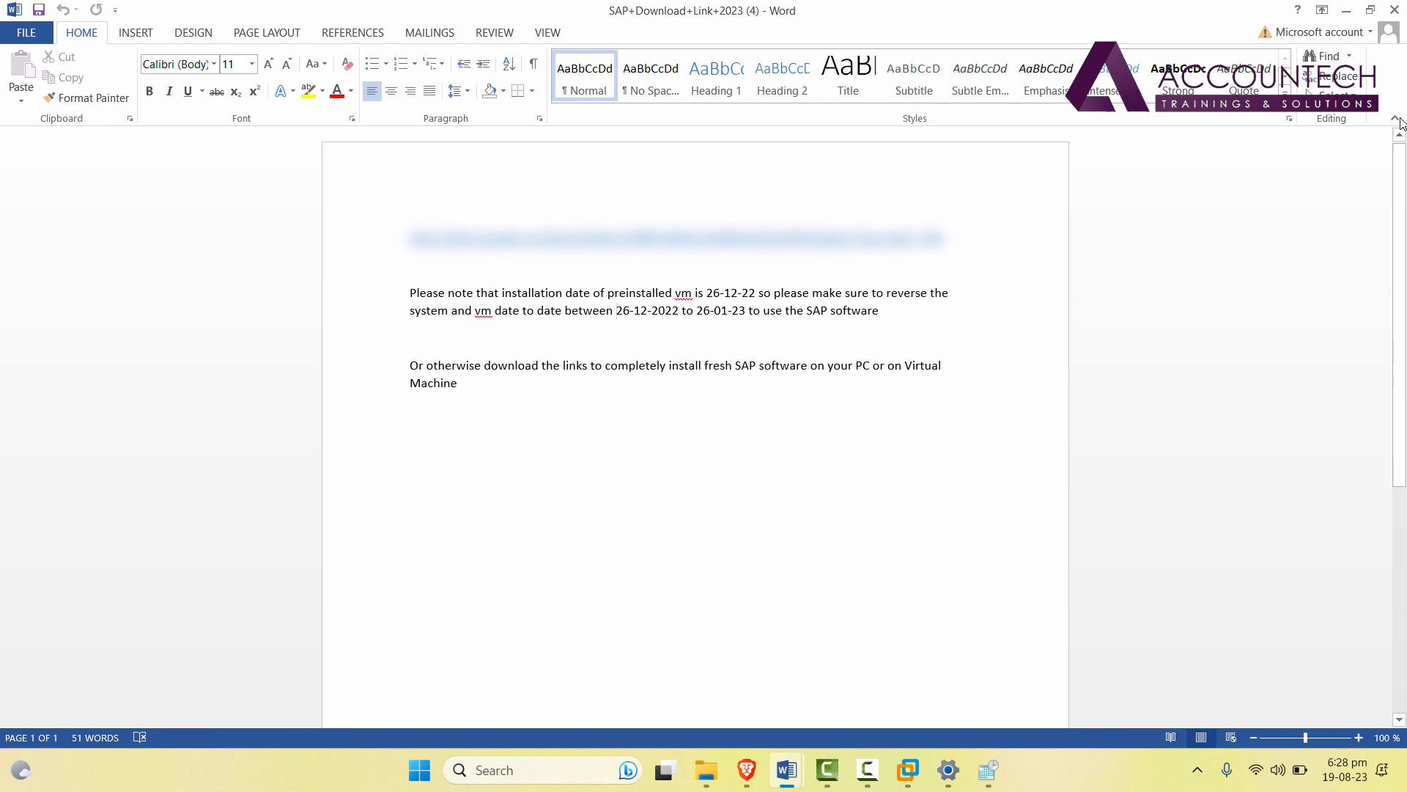
click(1347, 10)
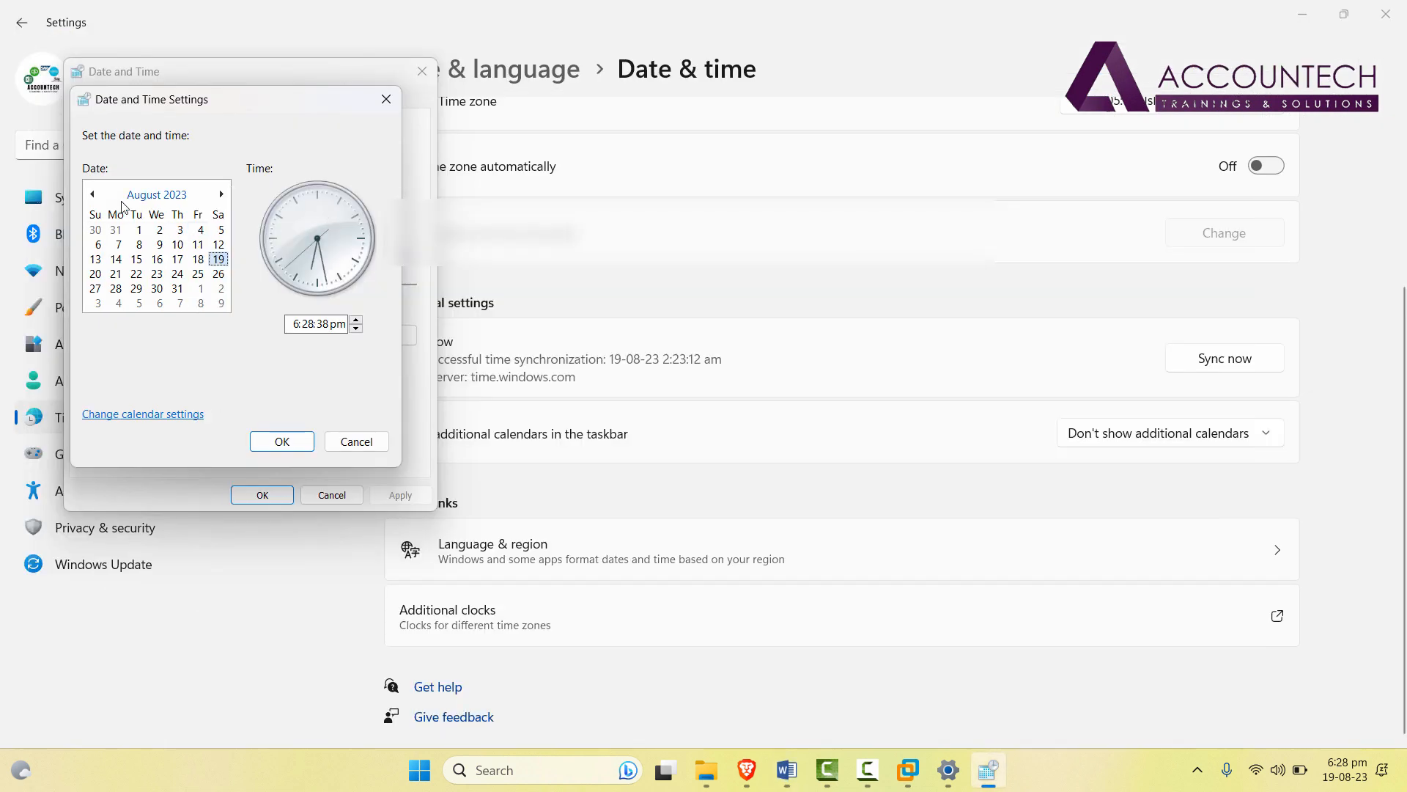
Set the host date to 27 December 2022 and apply it.
click(159, 195)
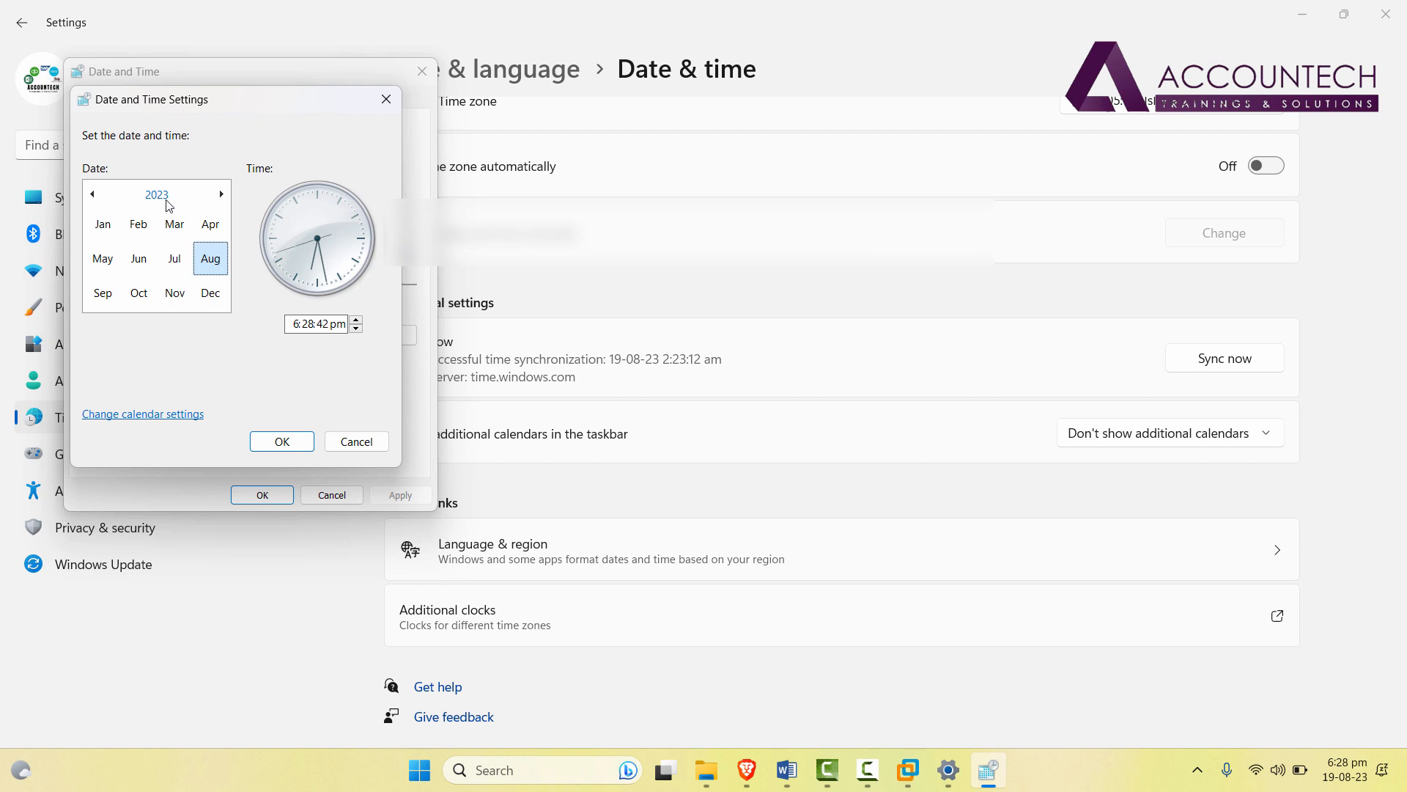
click(158, 196)
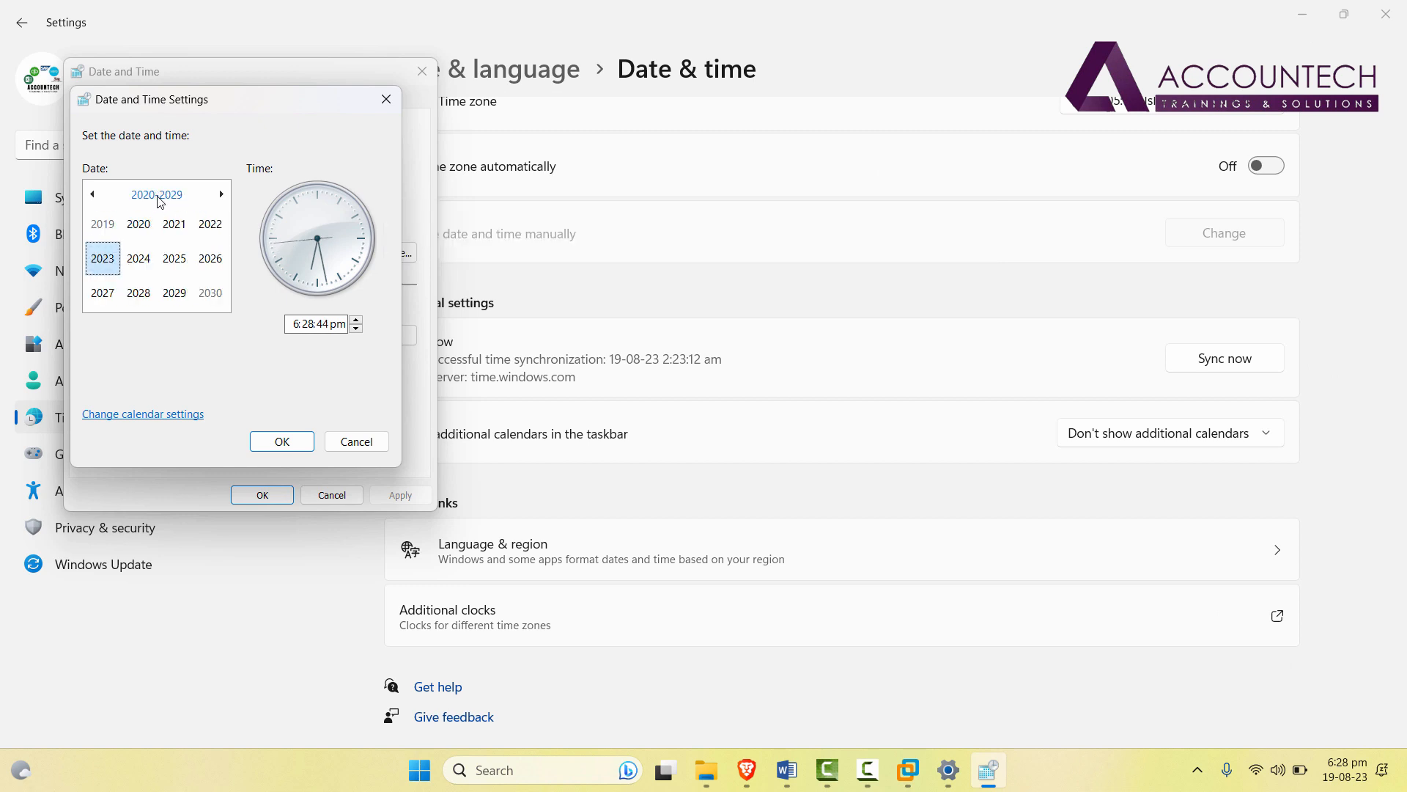
click(217, 232)
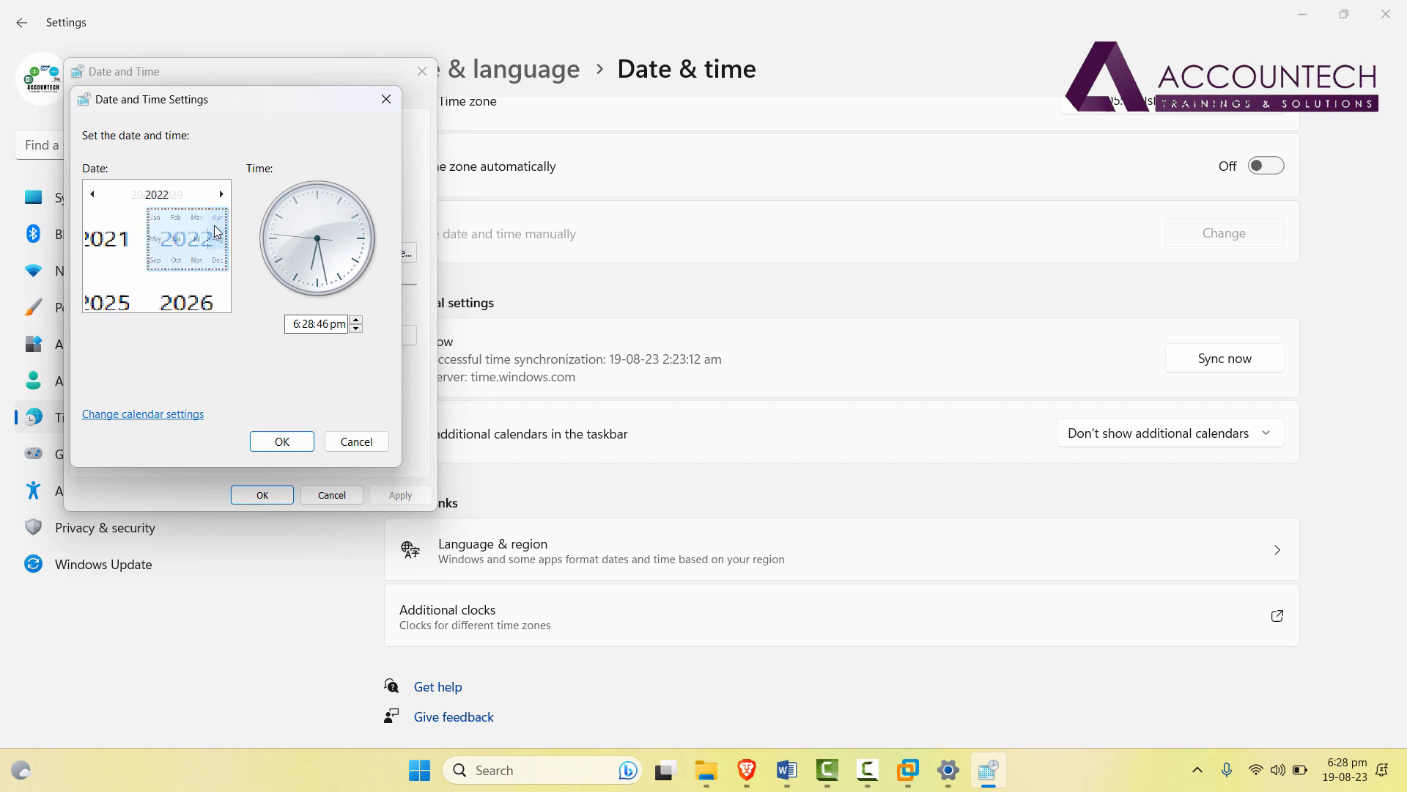
click(214, 296)
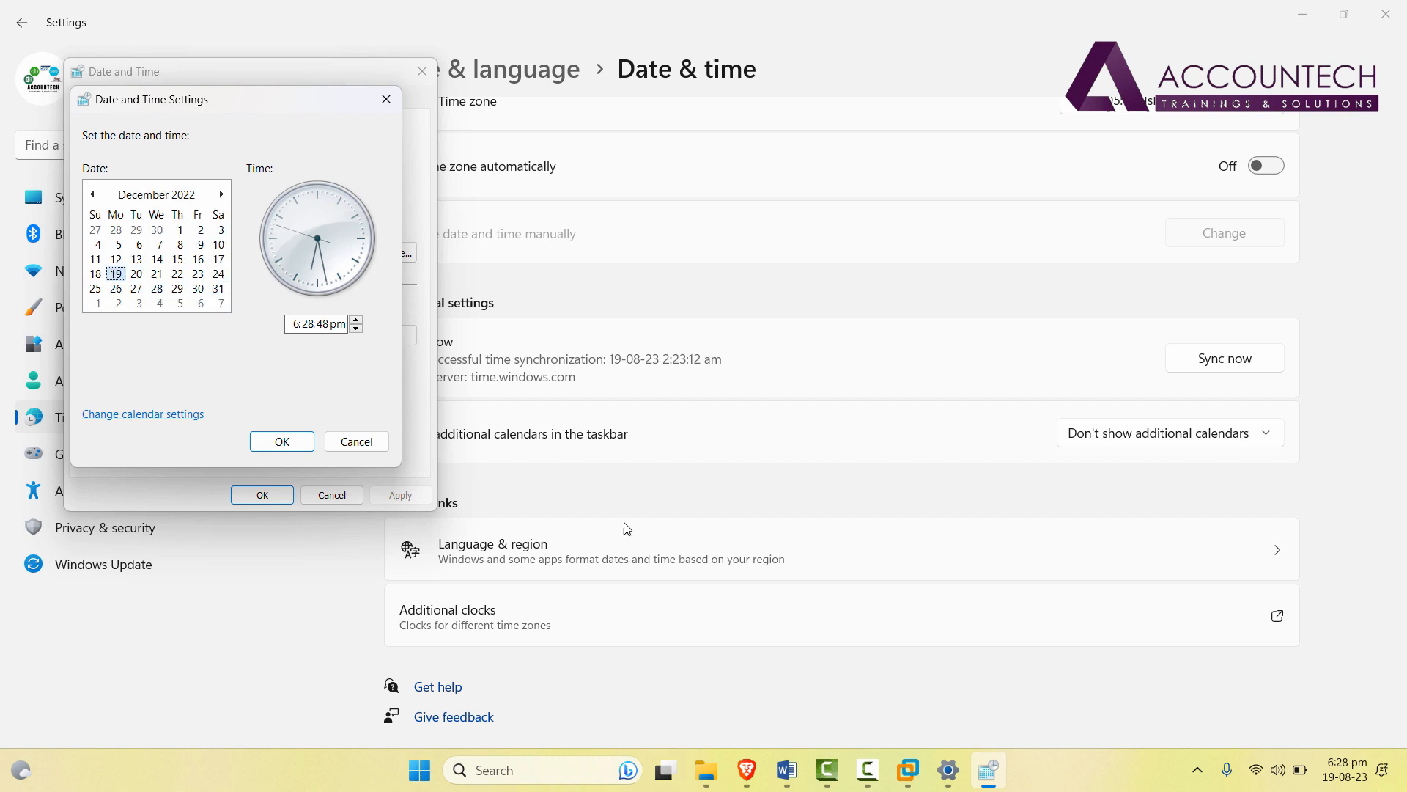
click(117, 290)
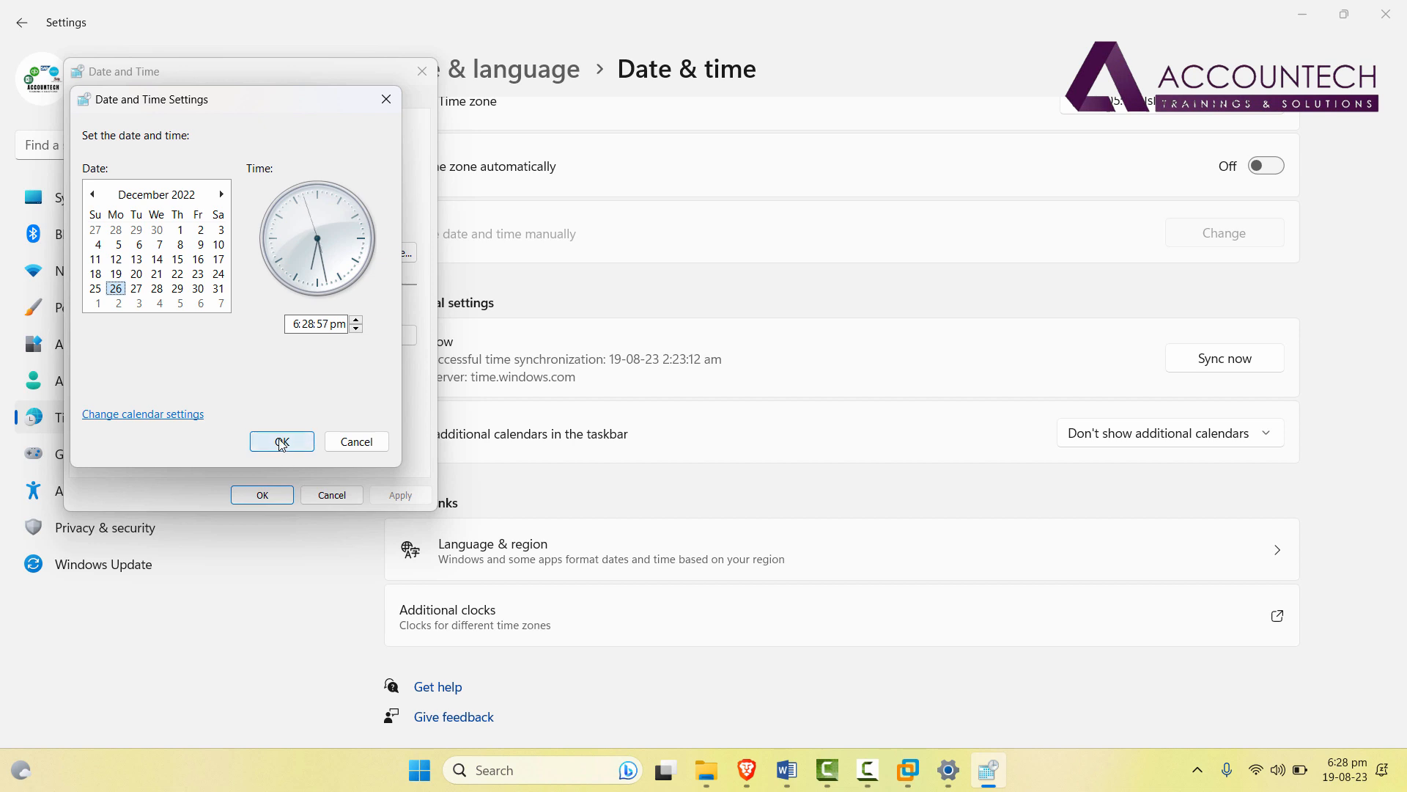
click(136, 288)
click(301, 449)
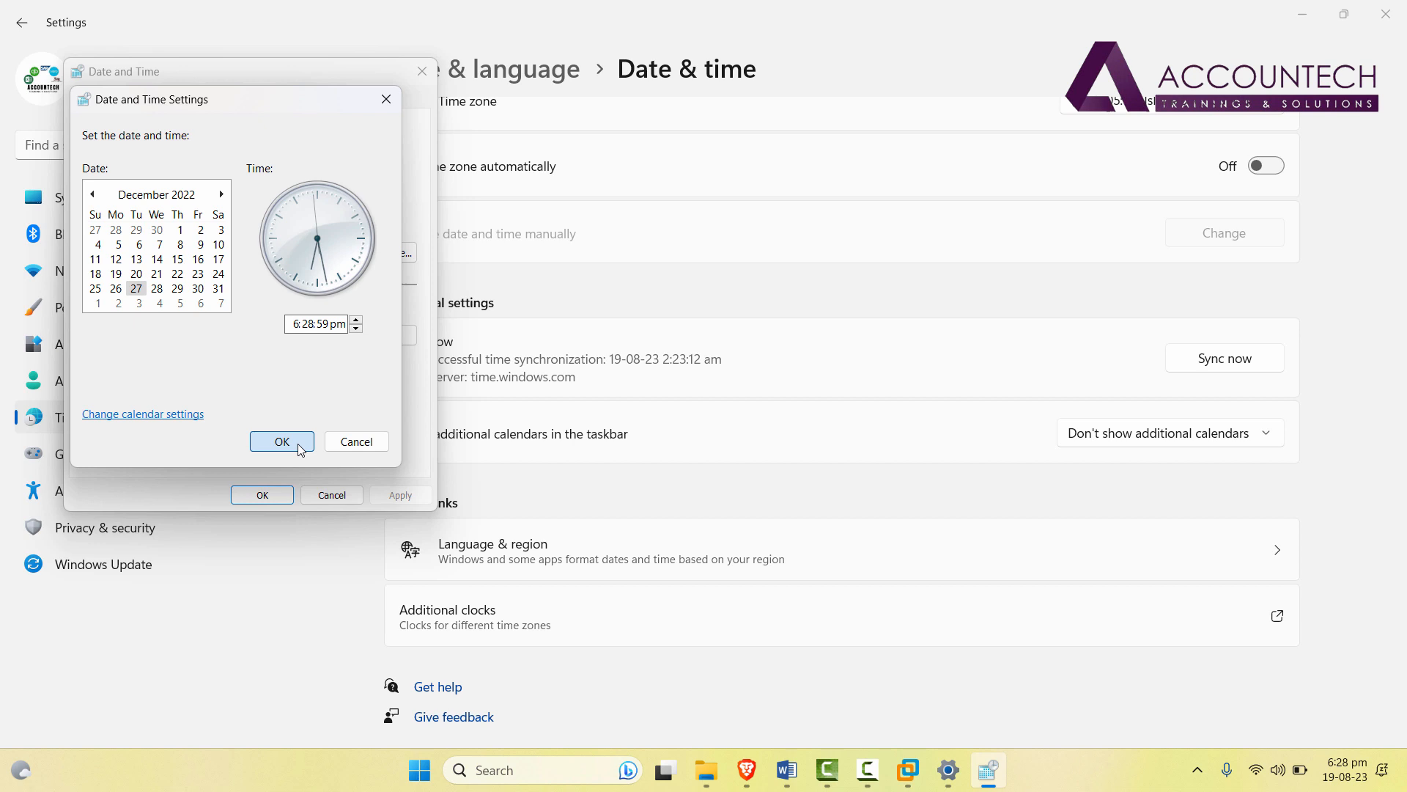
click(300, 449)
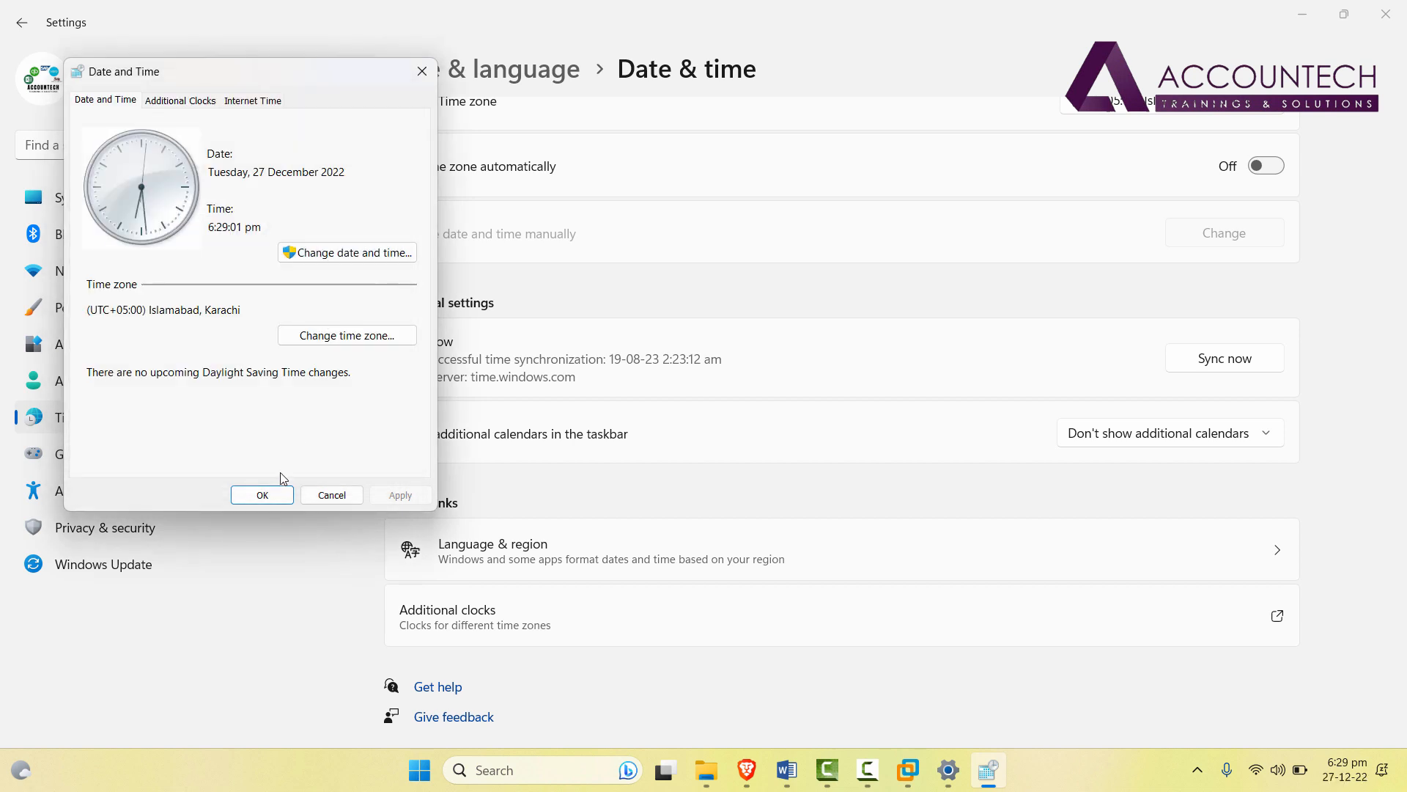
click(279, 493)
mouse_move(1345, 769)
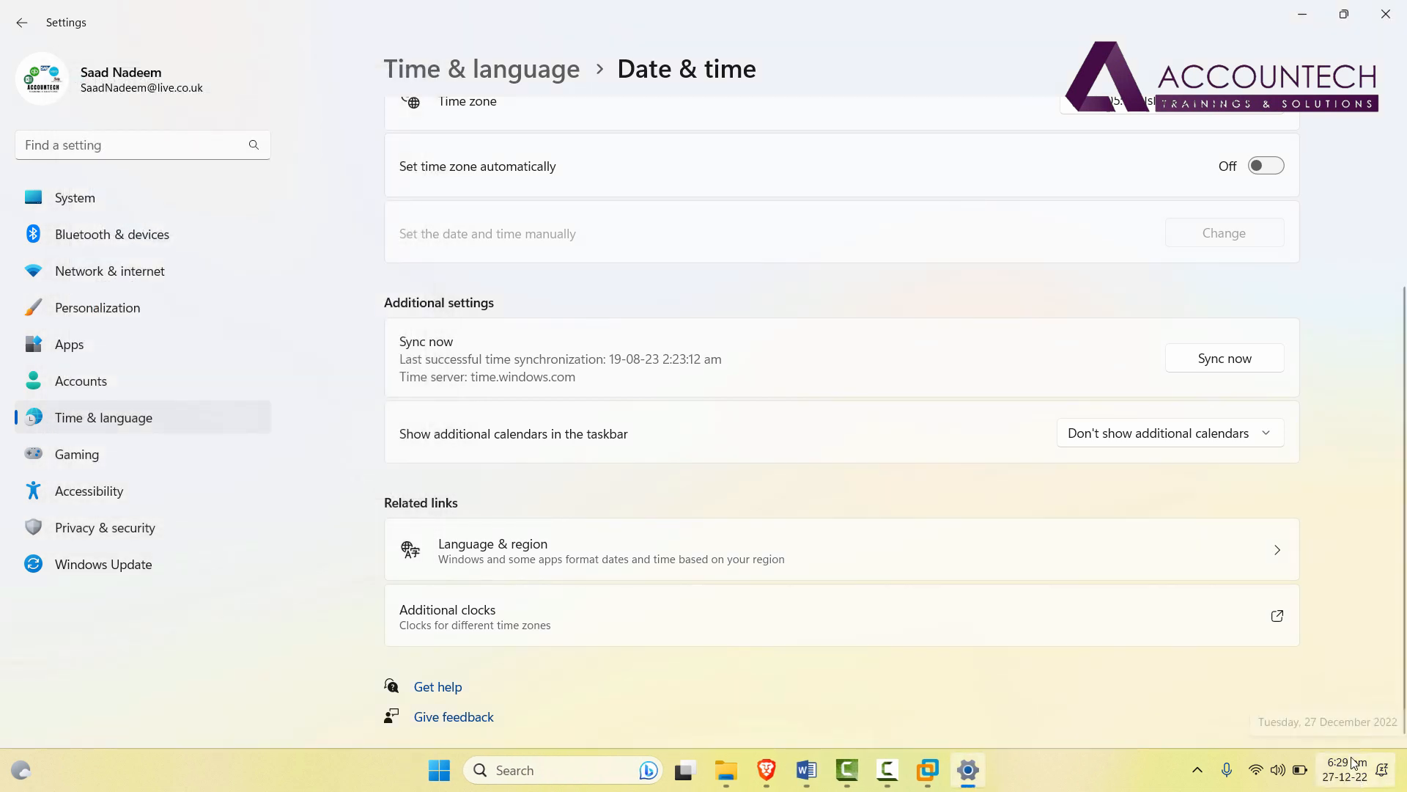
Show the VM full screen and open the guest's Region page, then its classic Clock and Region panel.
click(928, 771)
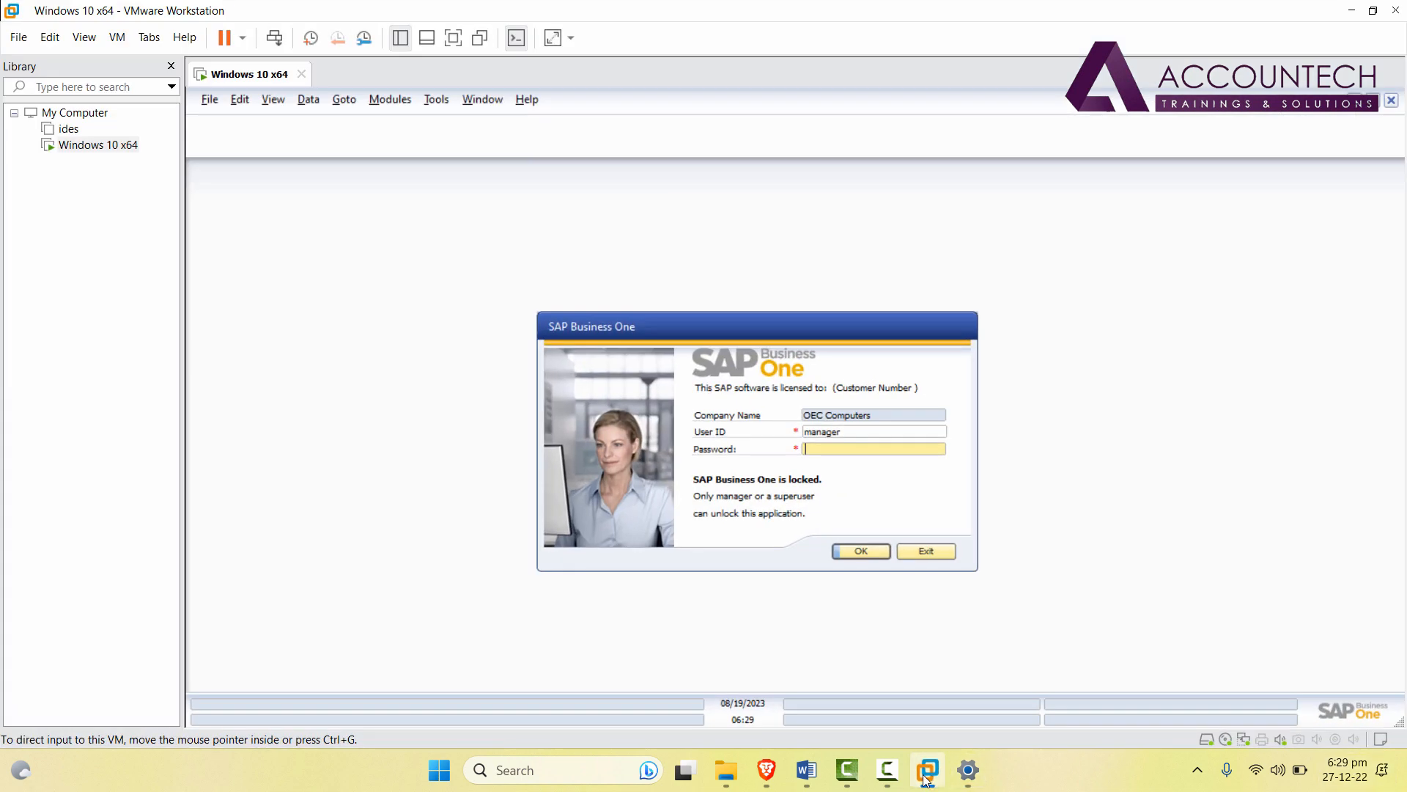
click(453, 38)
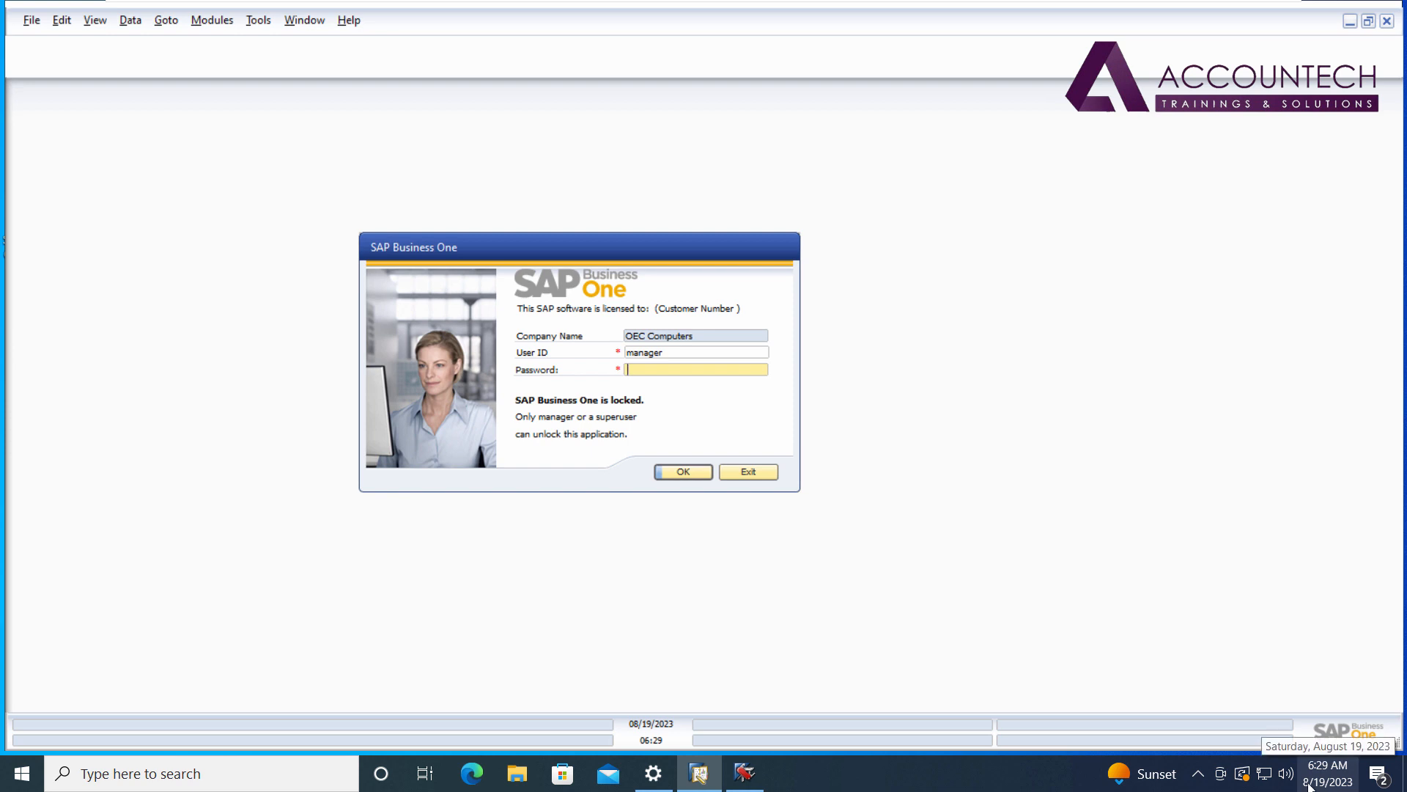
right_click(1338, 786)
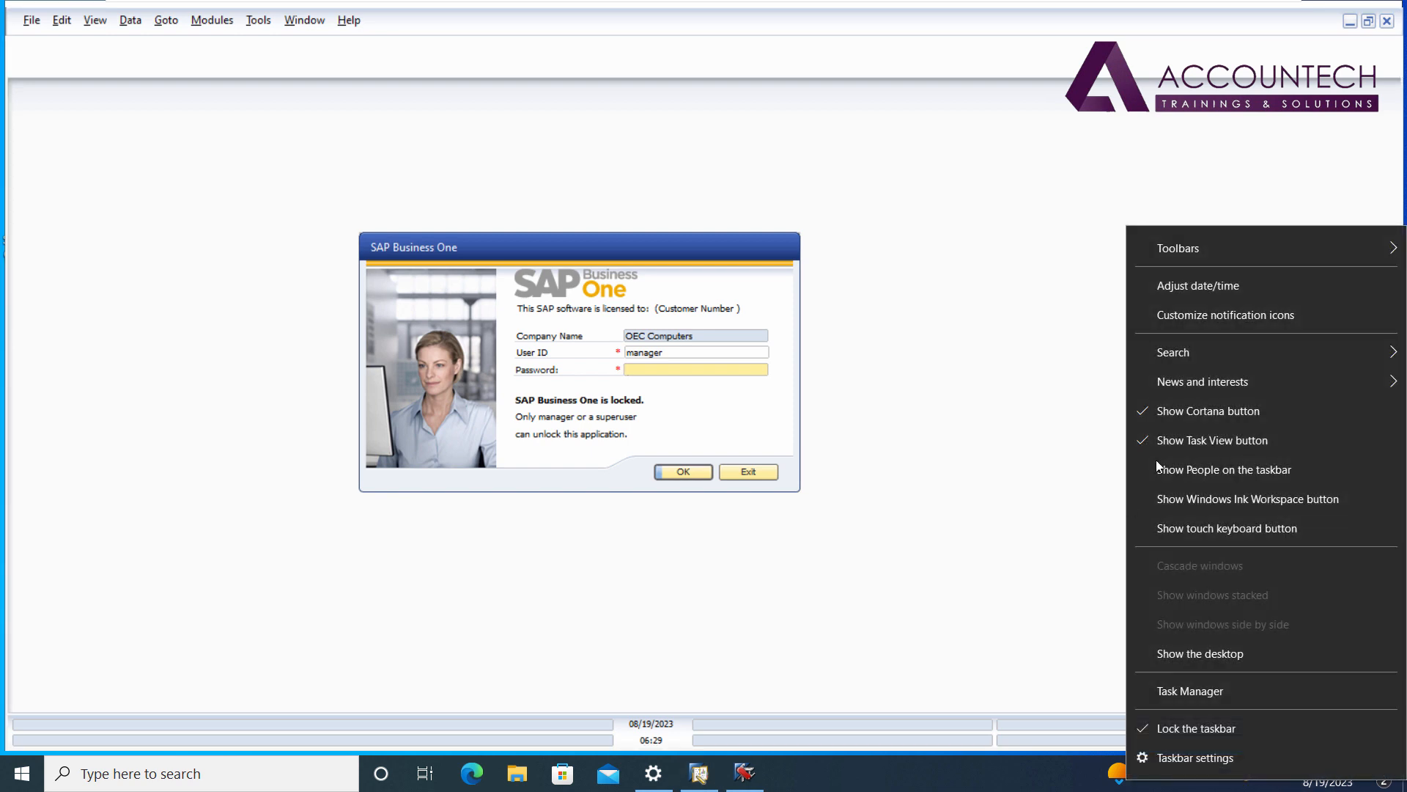
click(1209, 289)
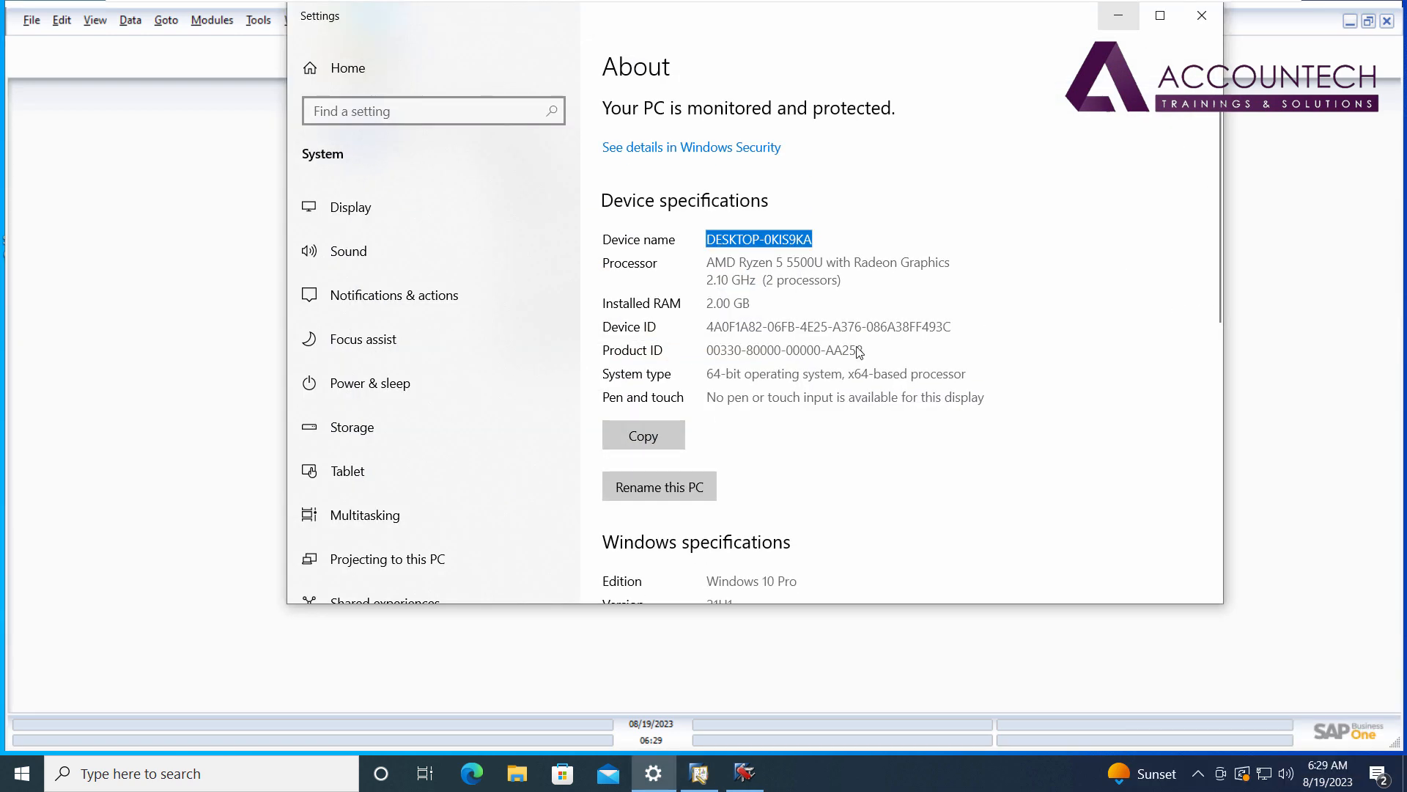
scroll(996, 436, down, 5)
scroll(997, 439, up, 3)
scroll(997, 442, down, 4)
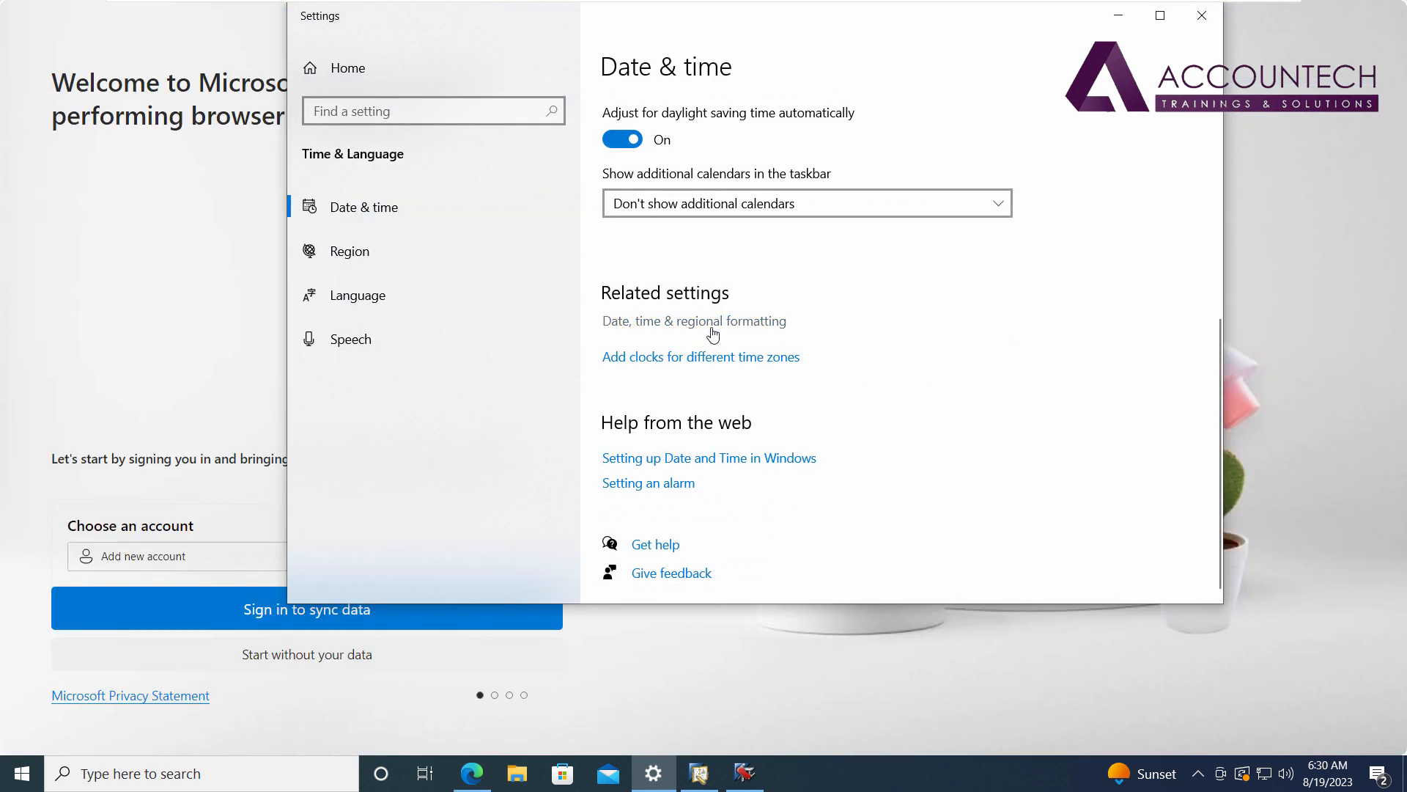
click(713, 334)
scroll(958, 317, down, 3)
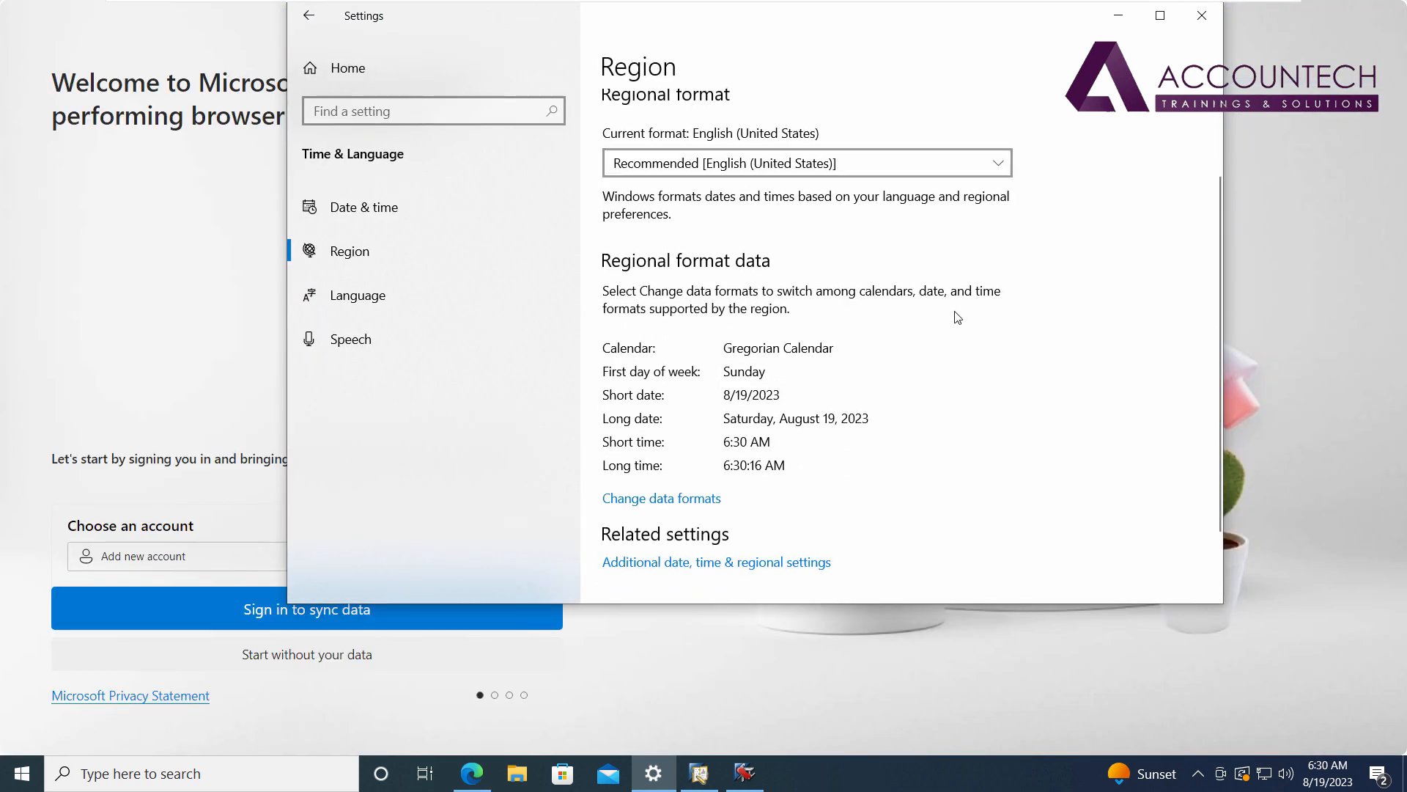
scroll(957, 317, down, 2)
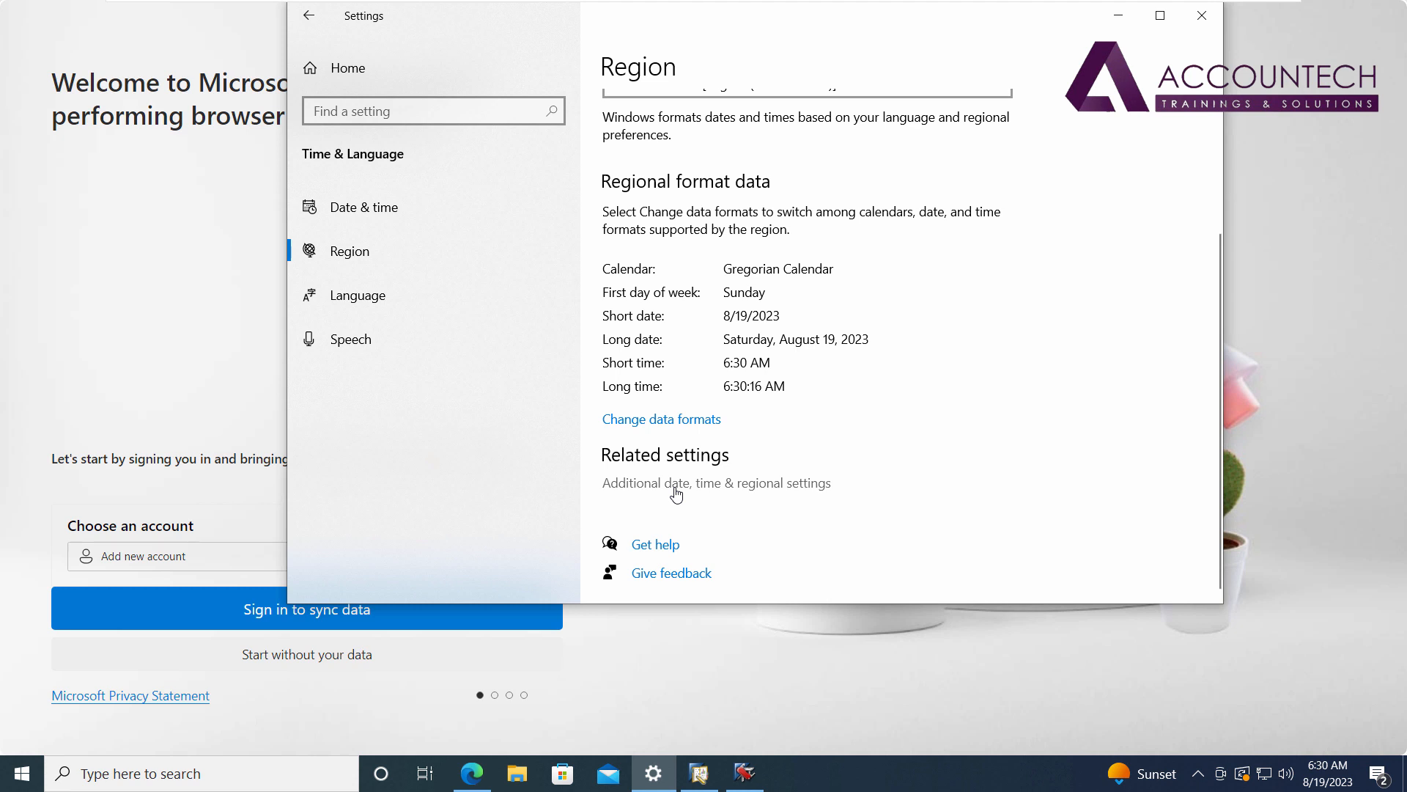
click(725, 488)
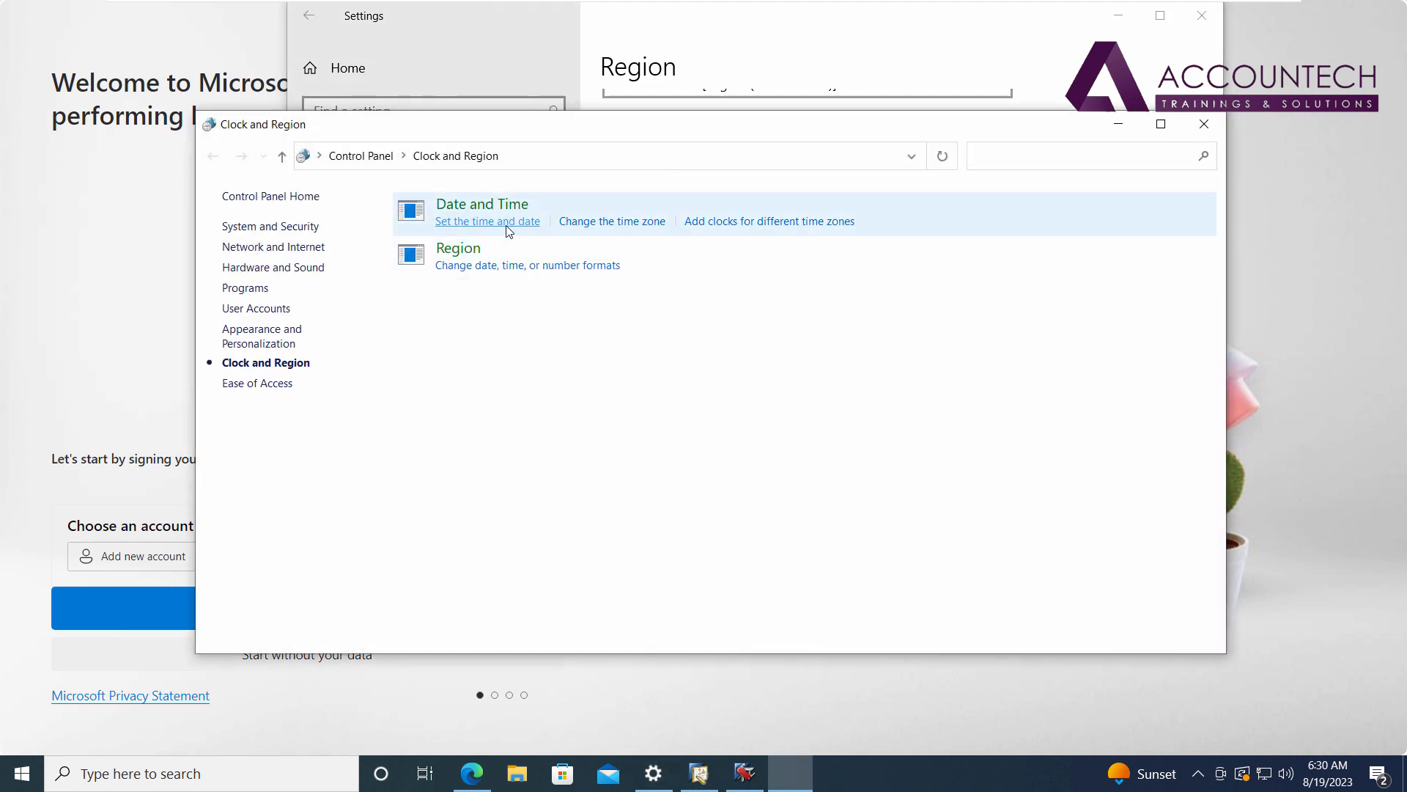
Set the guest date to December 27, 2022, then close Clock and Region and Settings.
click(507, 223)
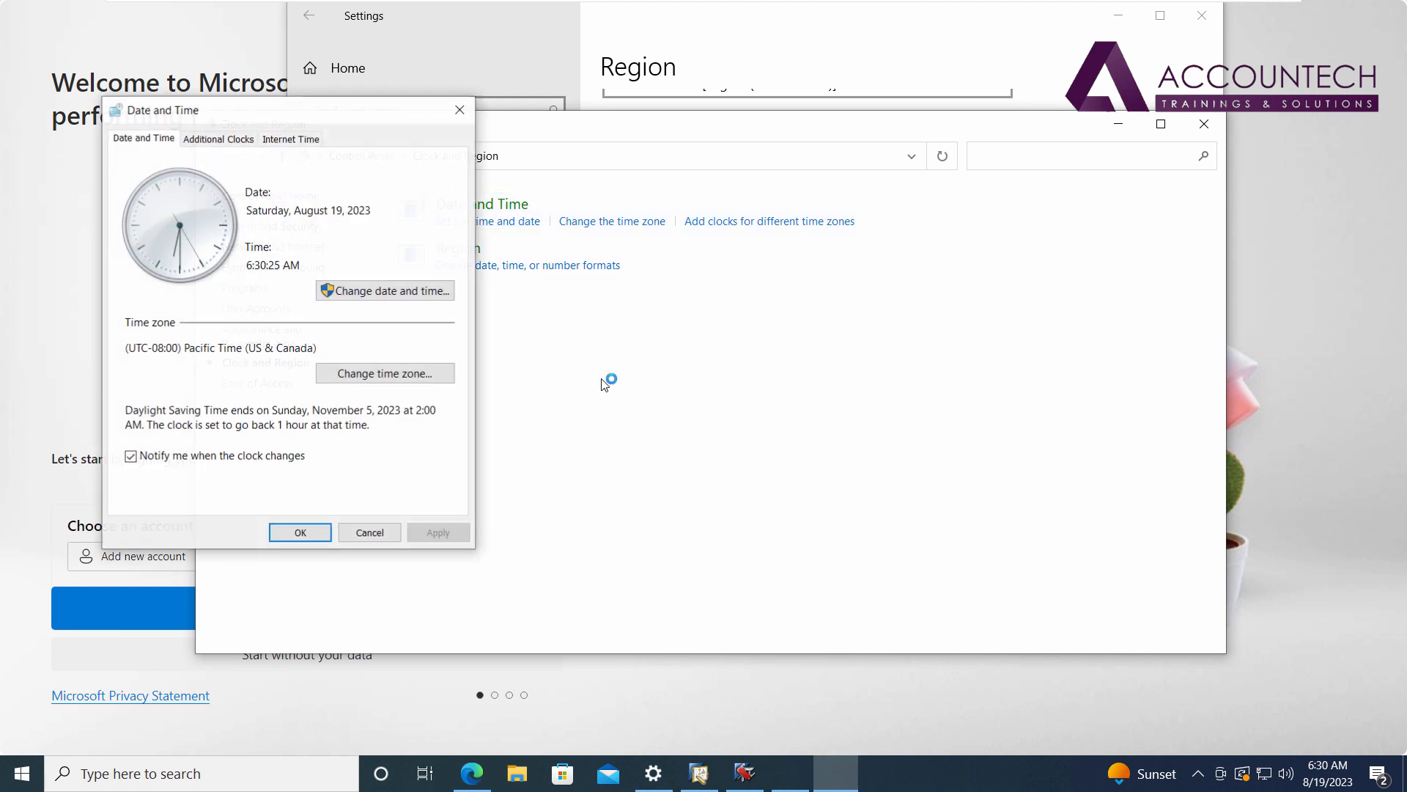
click(392, 291)
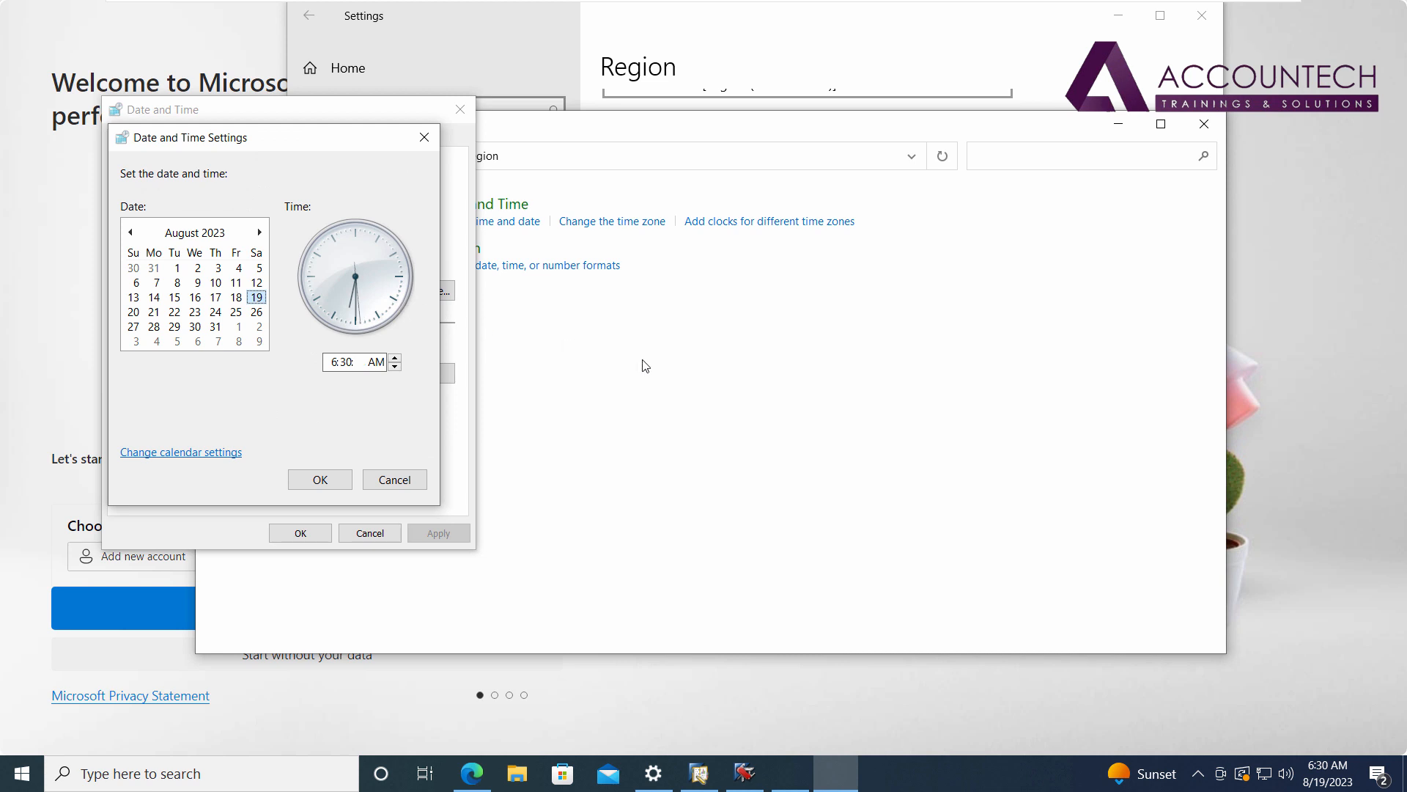
click(195, 233)
click(197, 233)
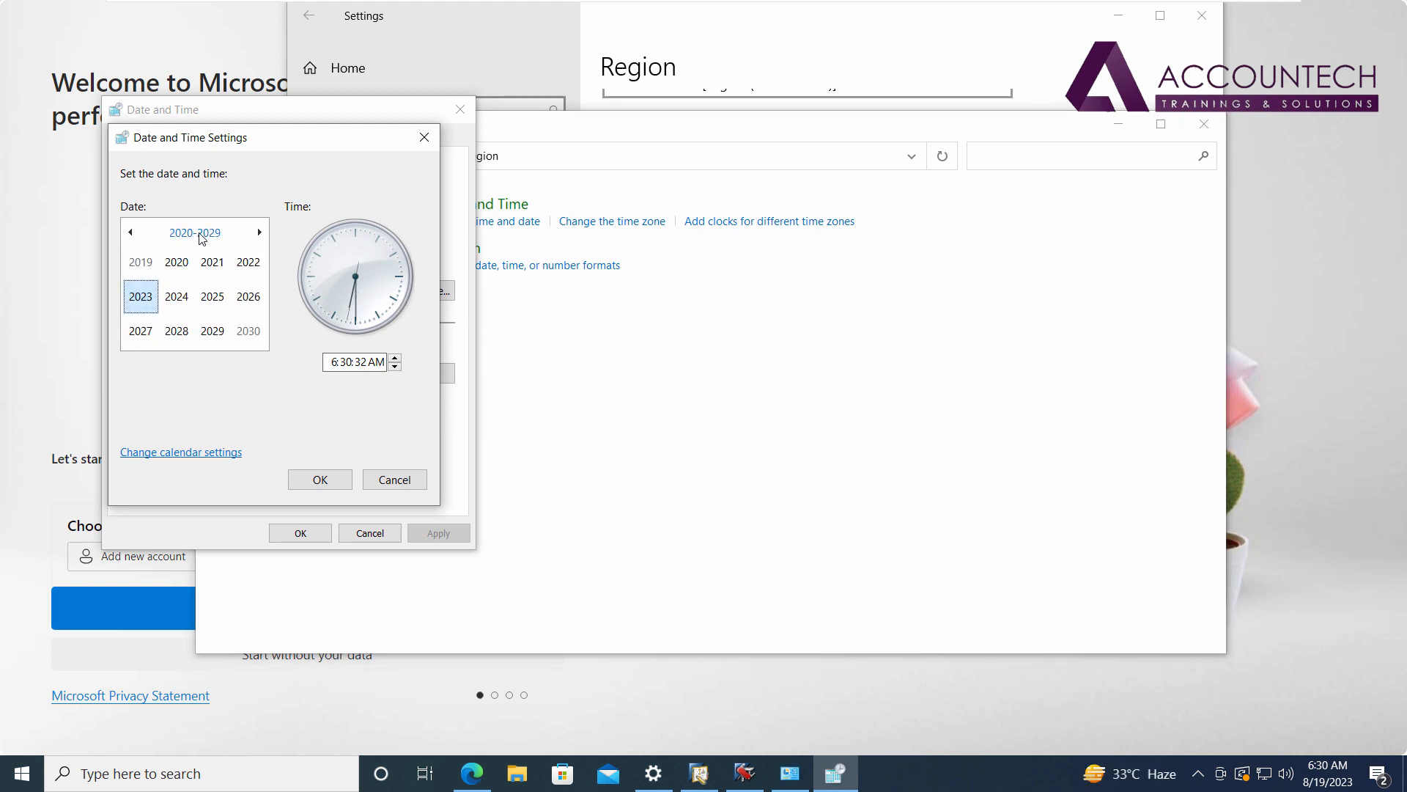
click(248, 264)
click(248, 332)
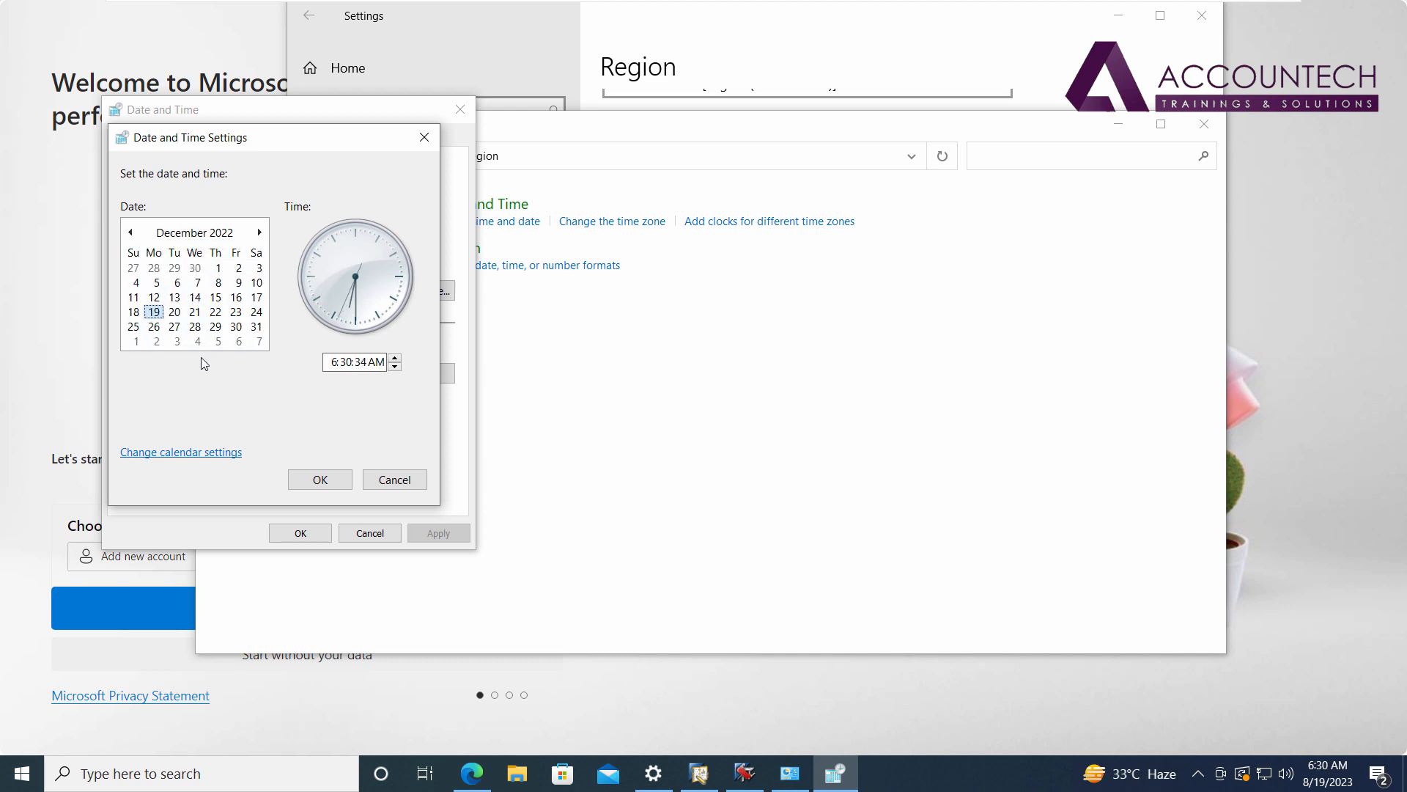
click(175, 326)
click(319, 480)
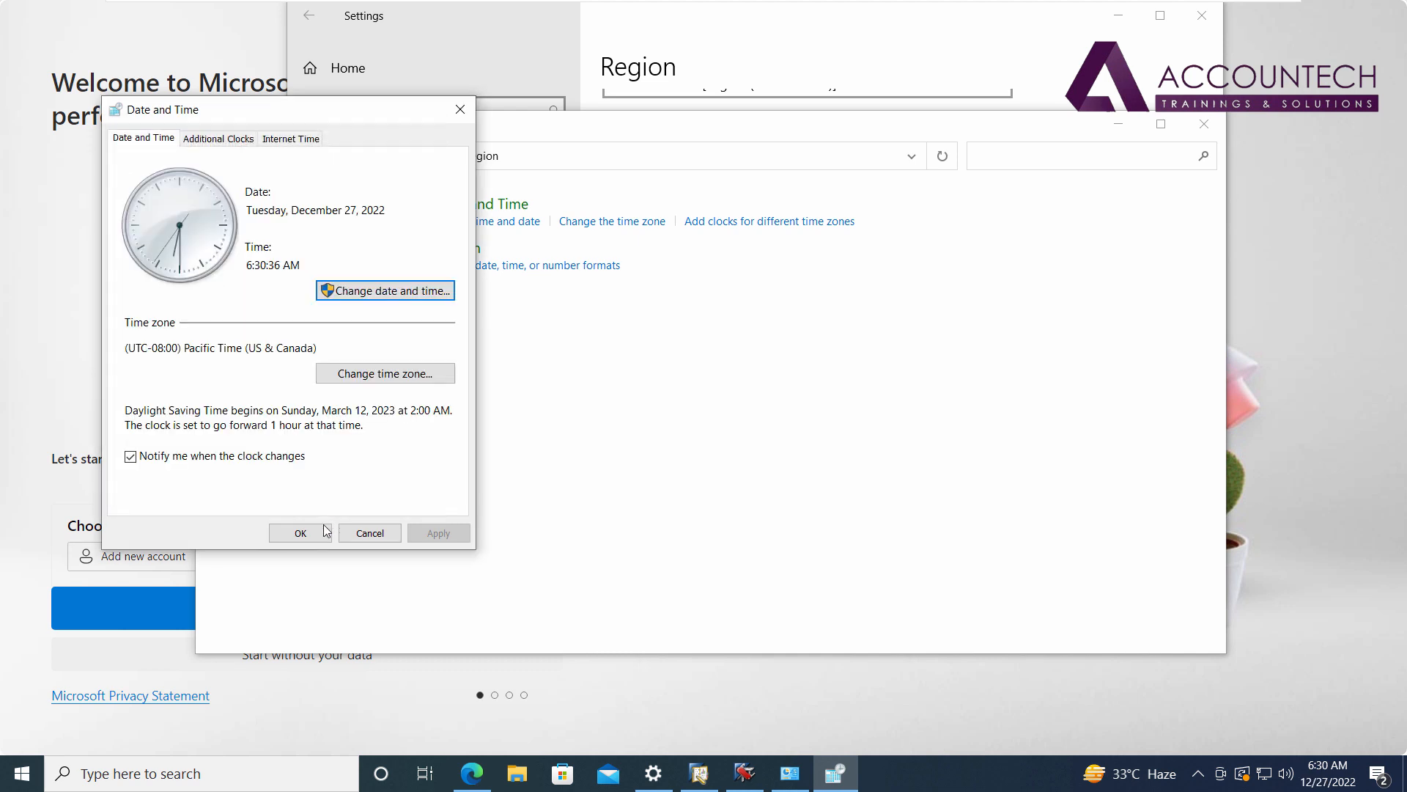
click(314, 535)
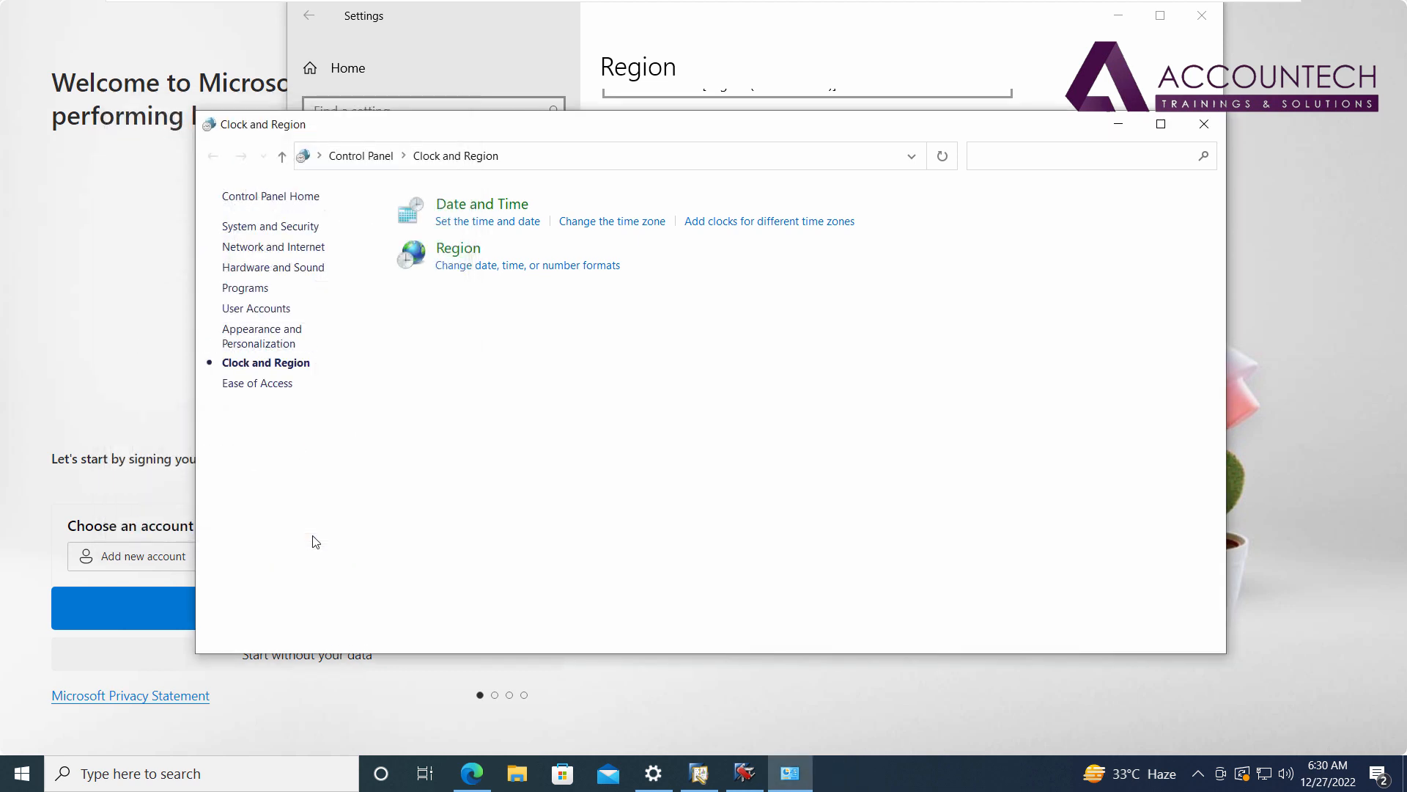
click(1204, 124)
click(1202, 15)
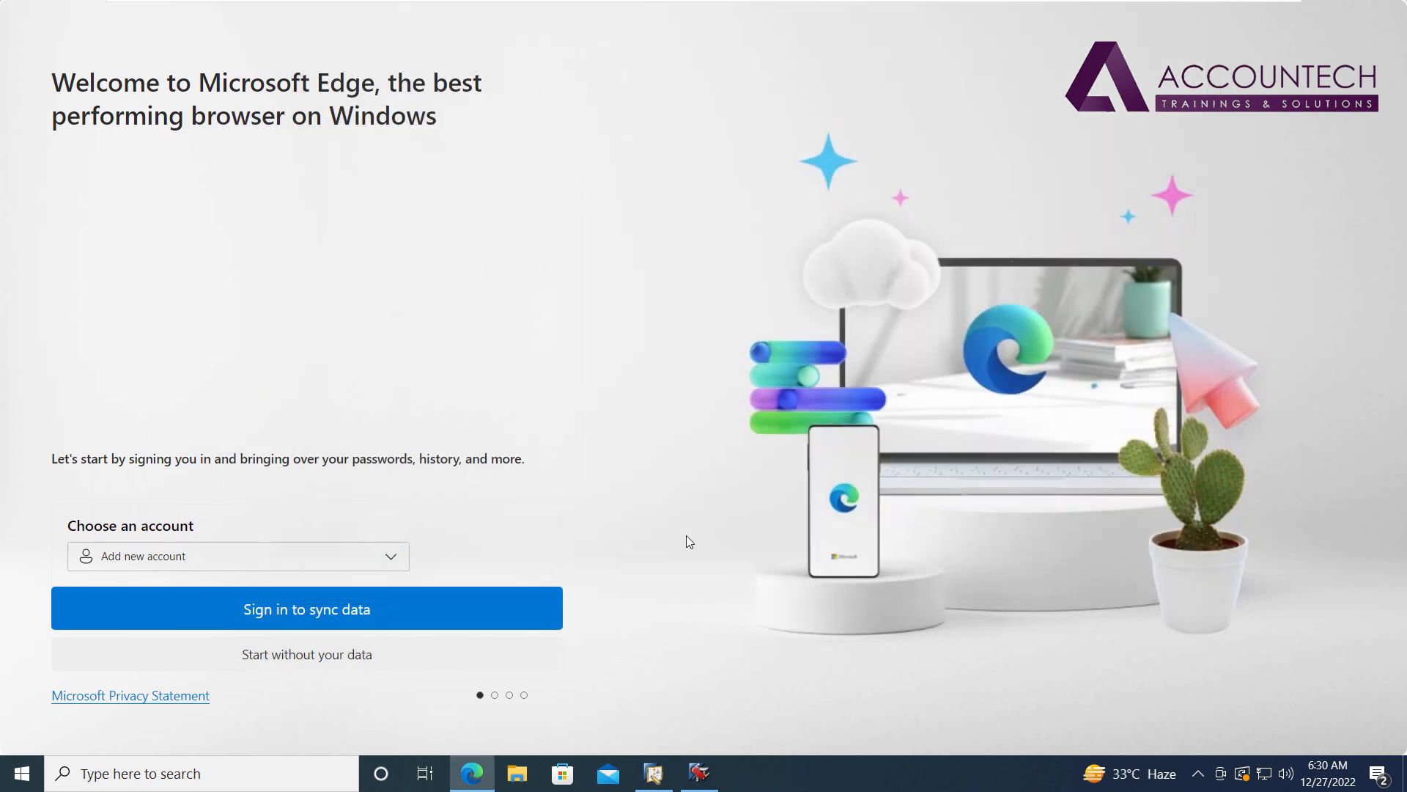
Bring the SAP Business One login forward and restart License Manager via the tray's Service Manager.
click(653, 773)
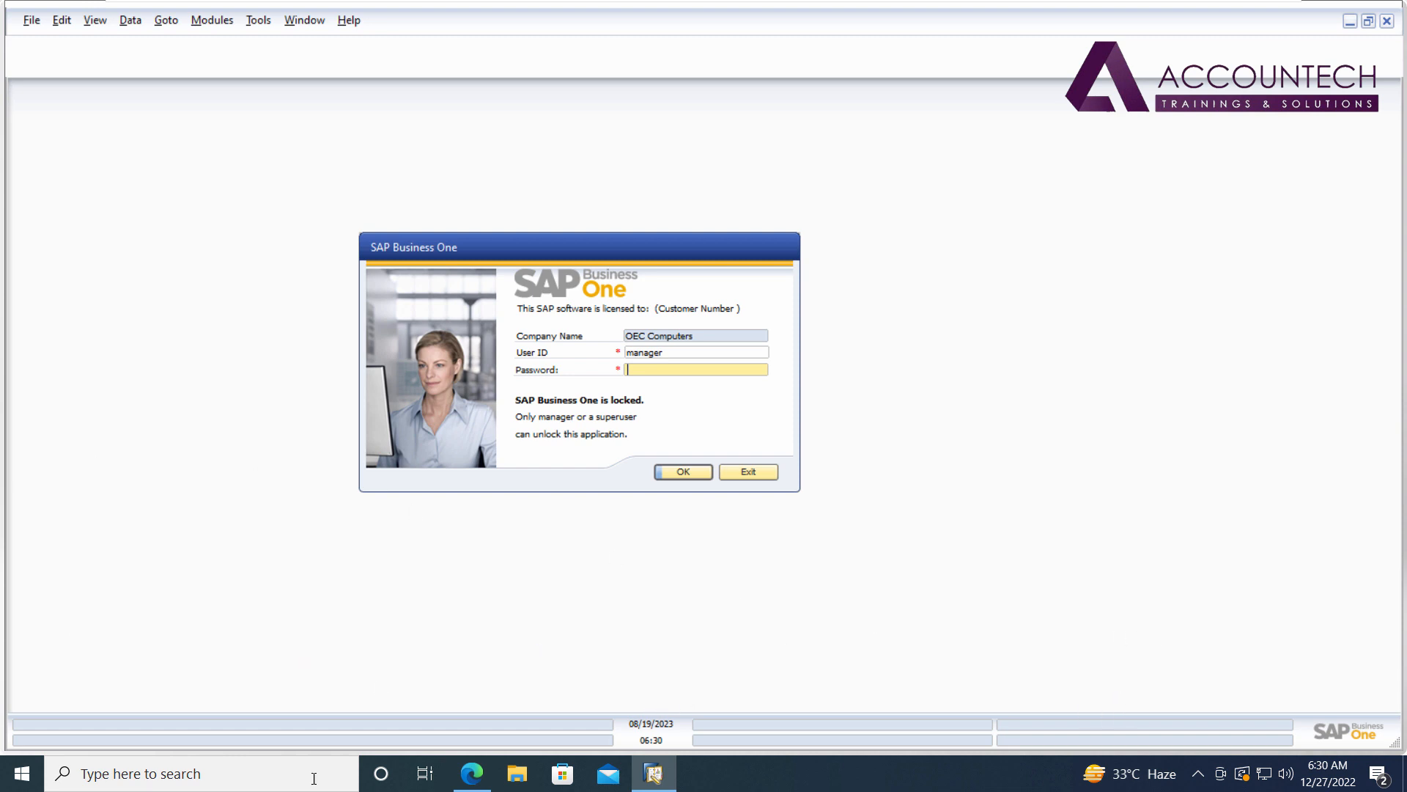
click(12, 786)
click(11, 786)
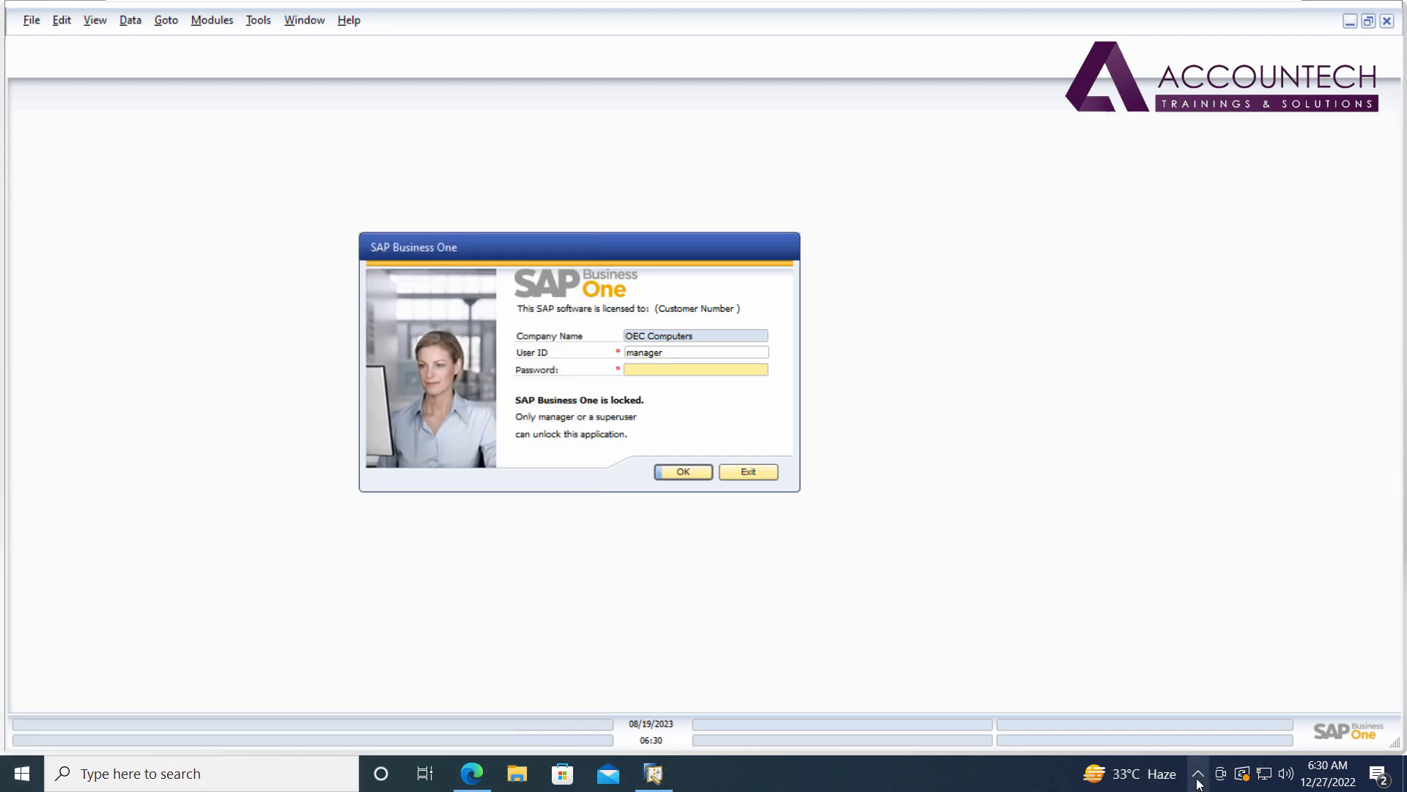
click(1198, 773)
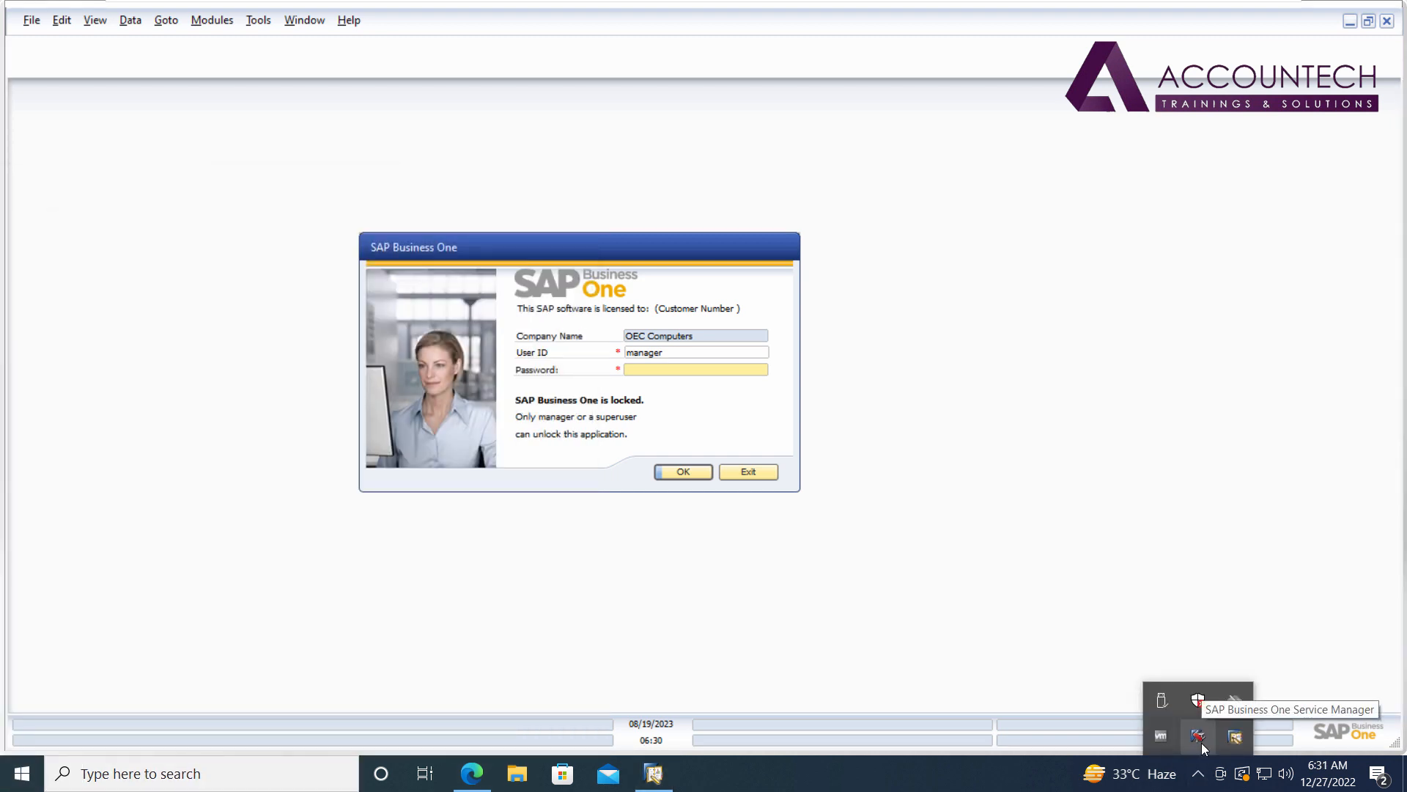
click(1202, 744)
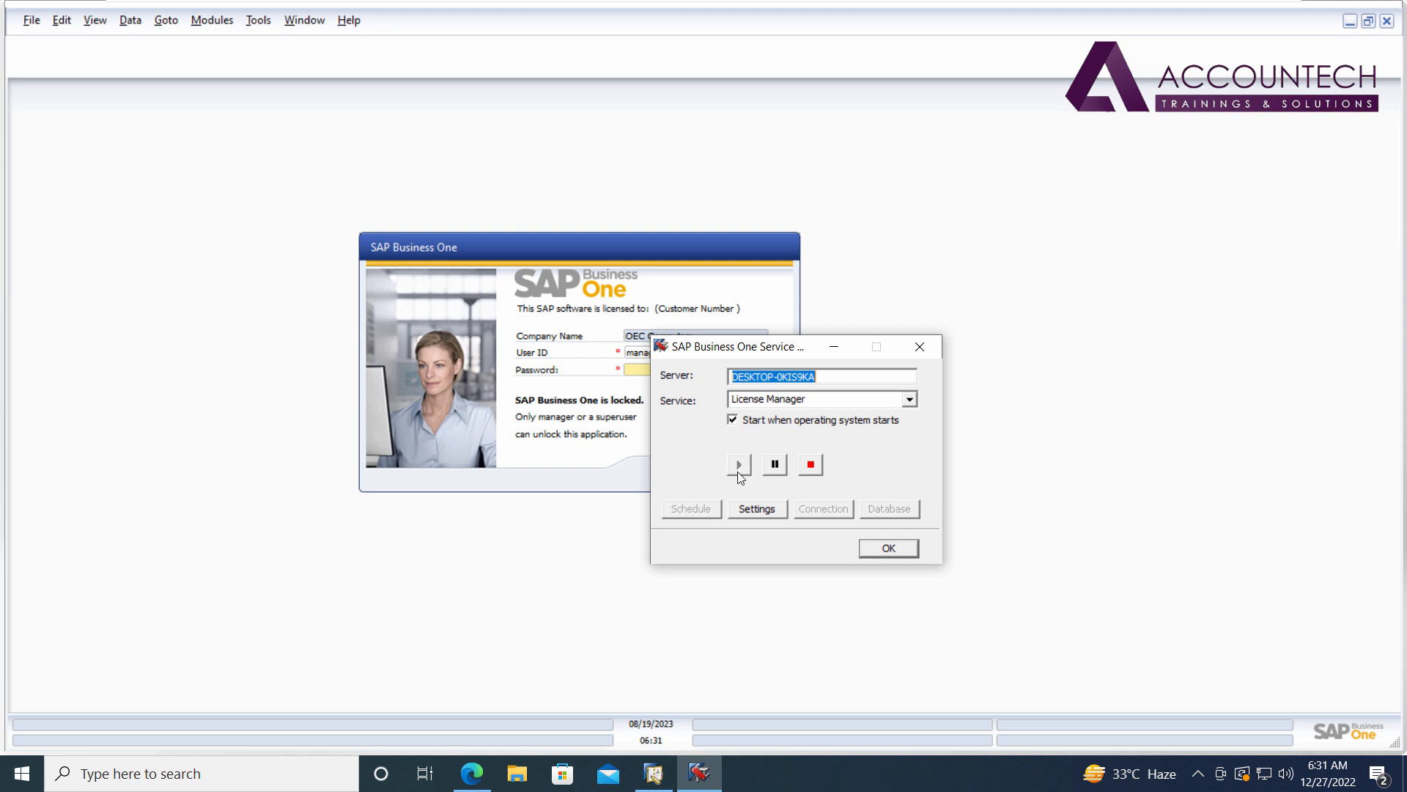
click(886, 547)
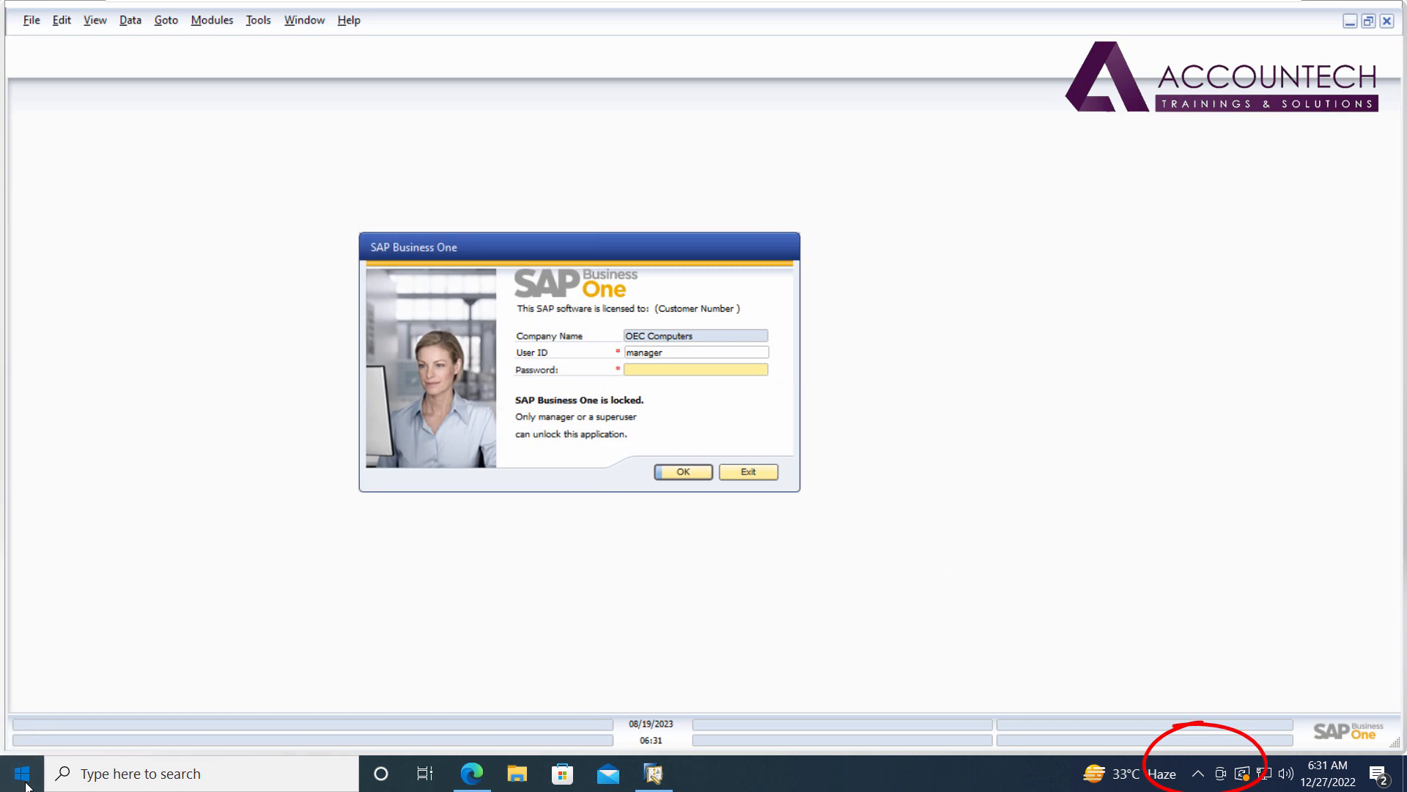
click(24, 778)
click(24, 779)
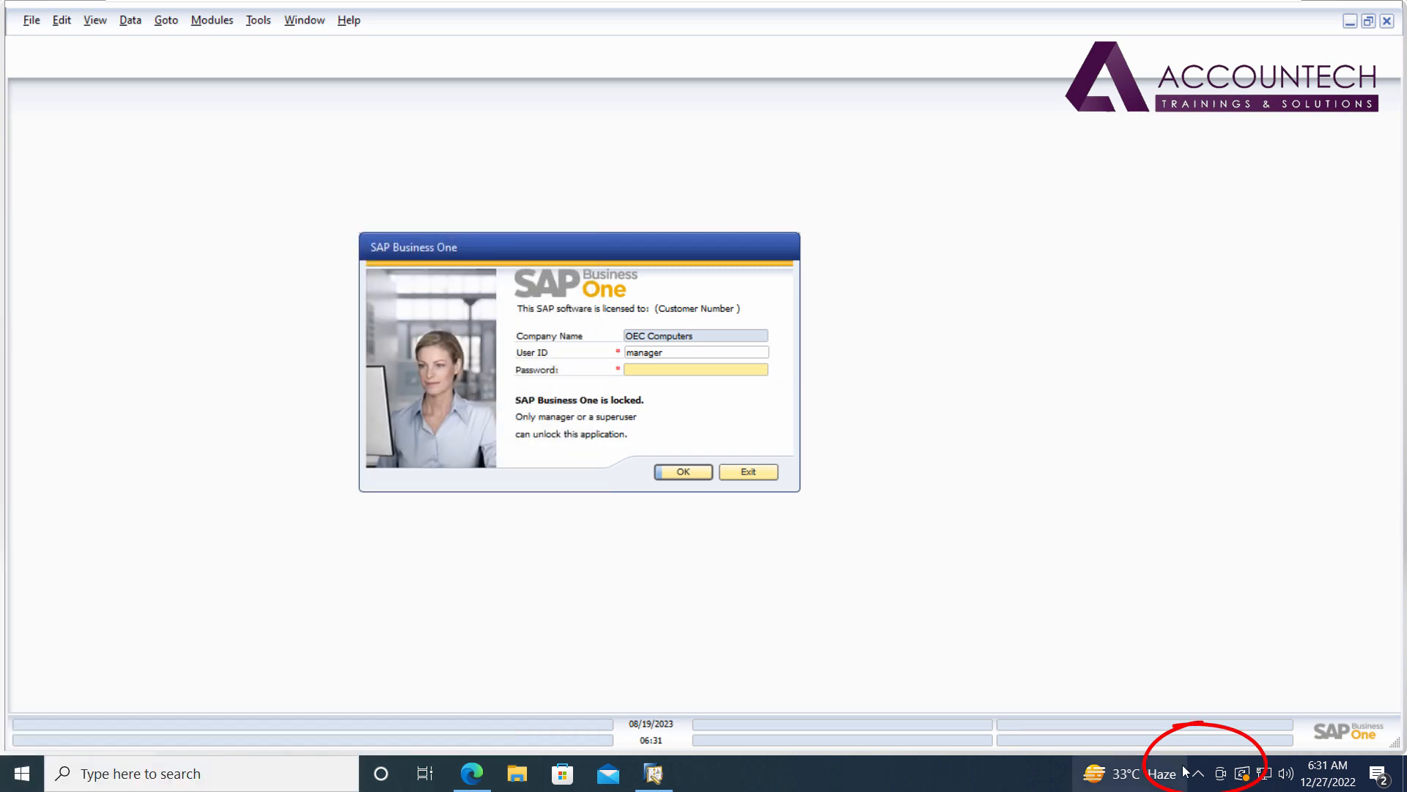
Search Start for 'service', then relaunch SAP Business One Client from its desktop shortcut.
click(22, 777)
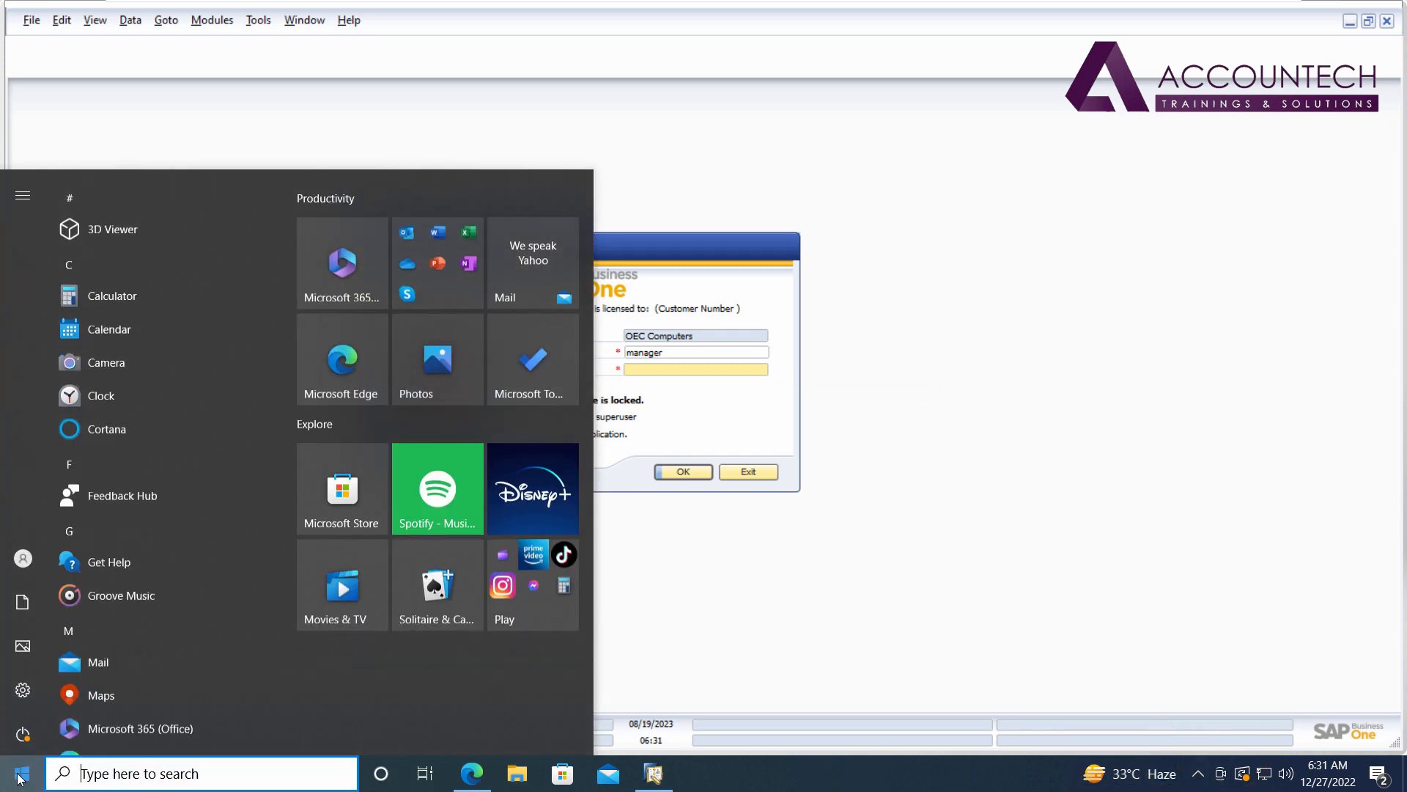
text(service)
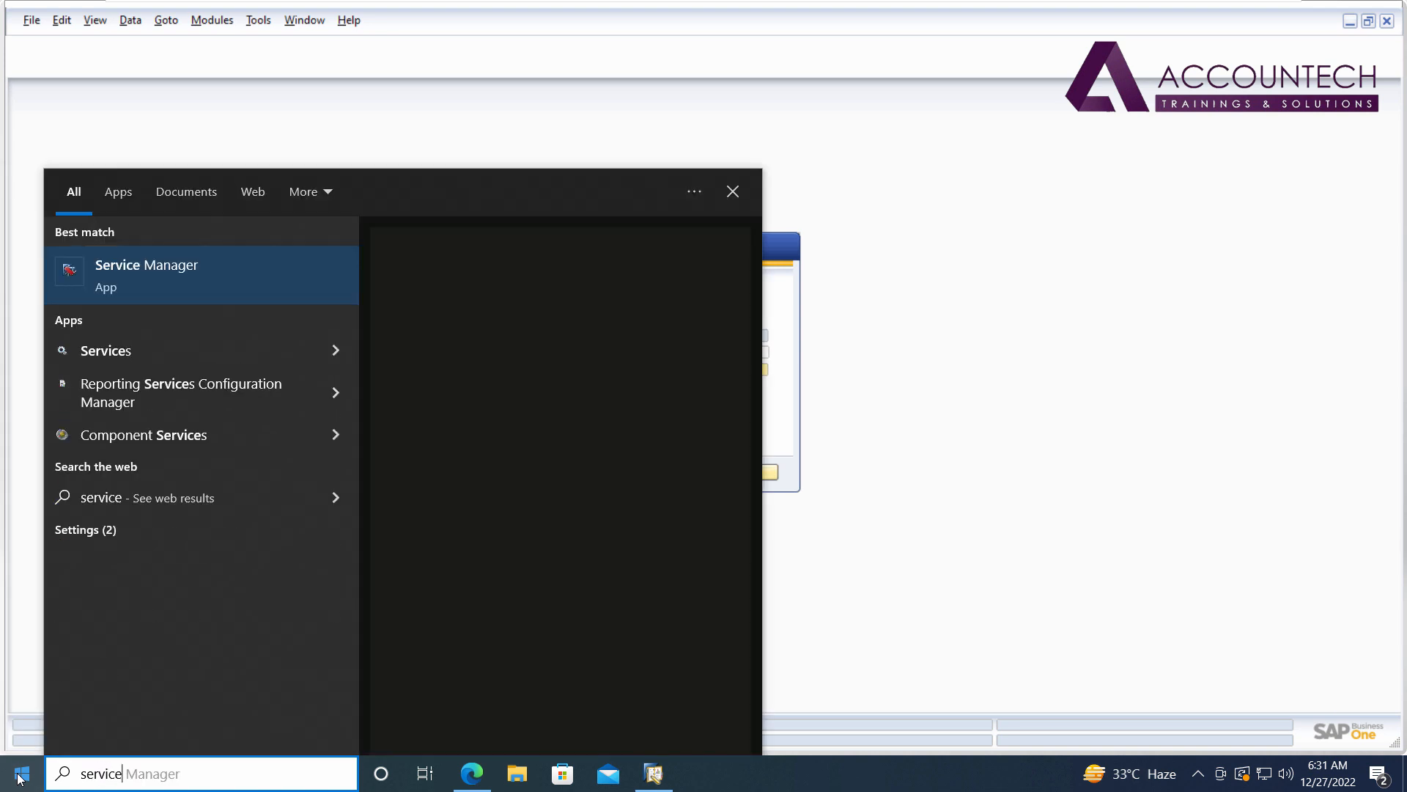
click(519, 164)
click(1197, 772)
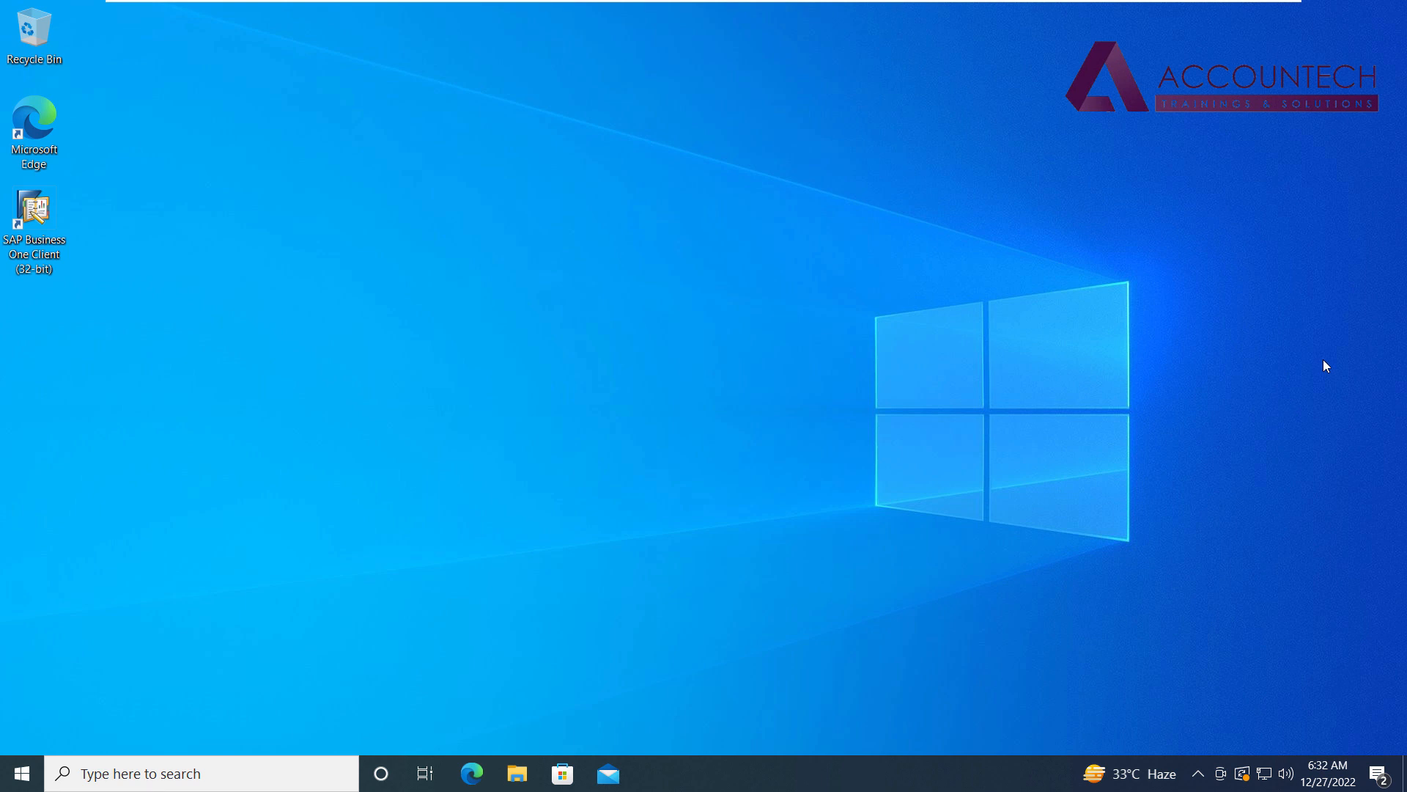
double_click(44, 213)
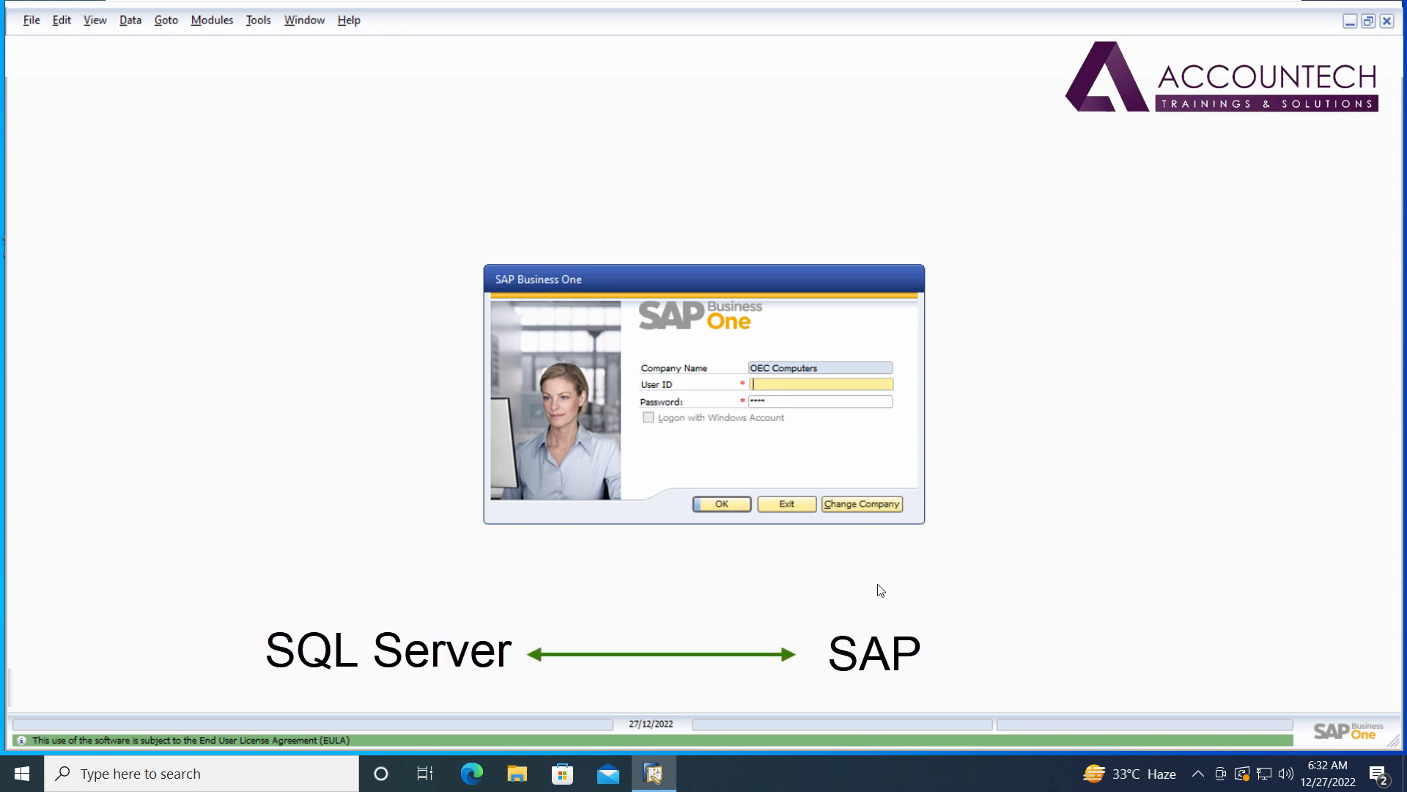
click(879, 508)
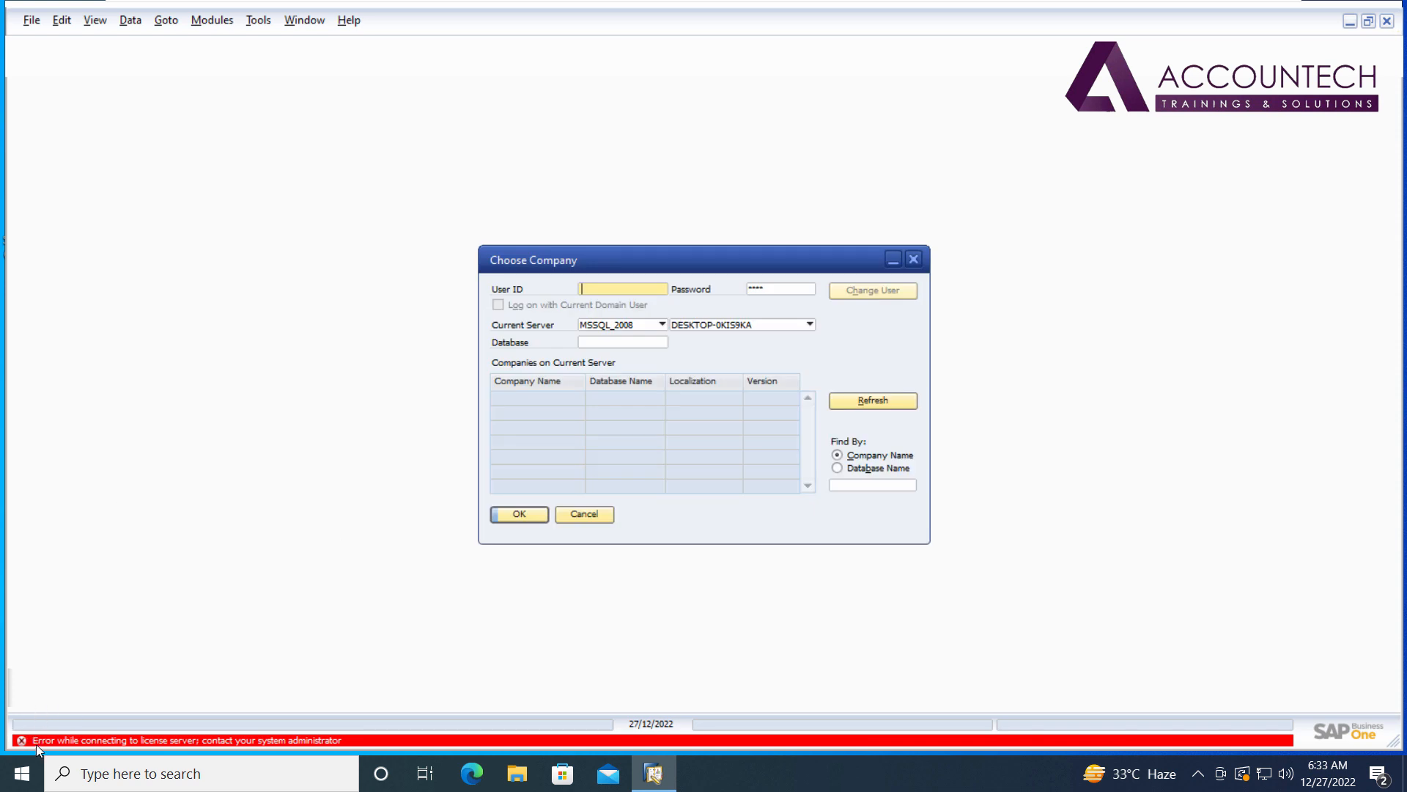
click(915, 261)
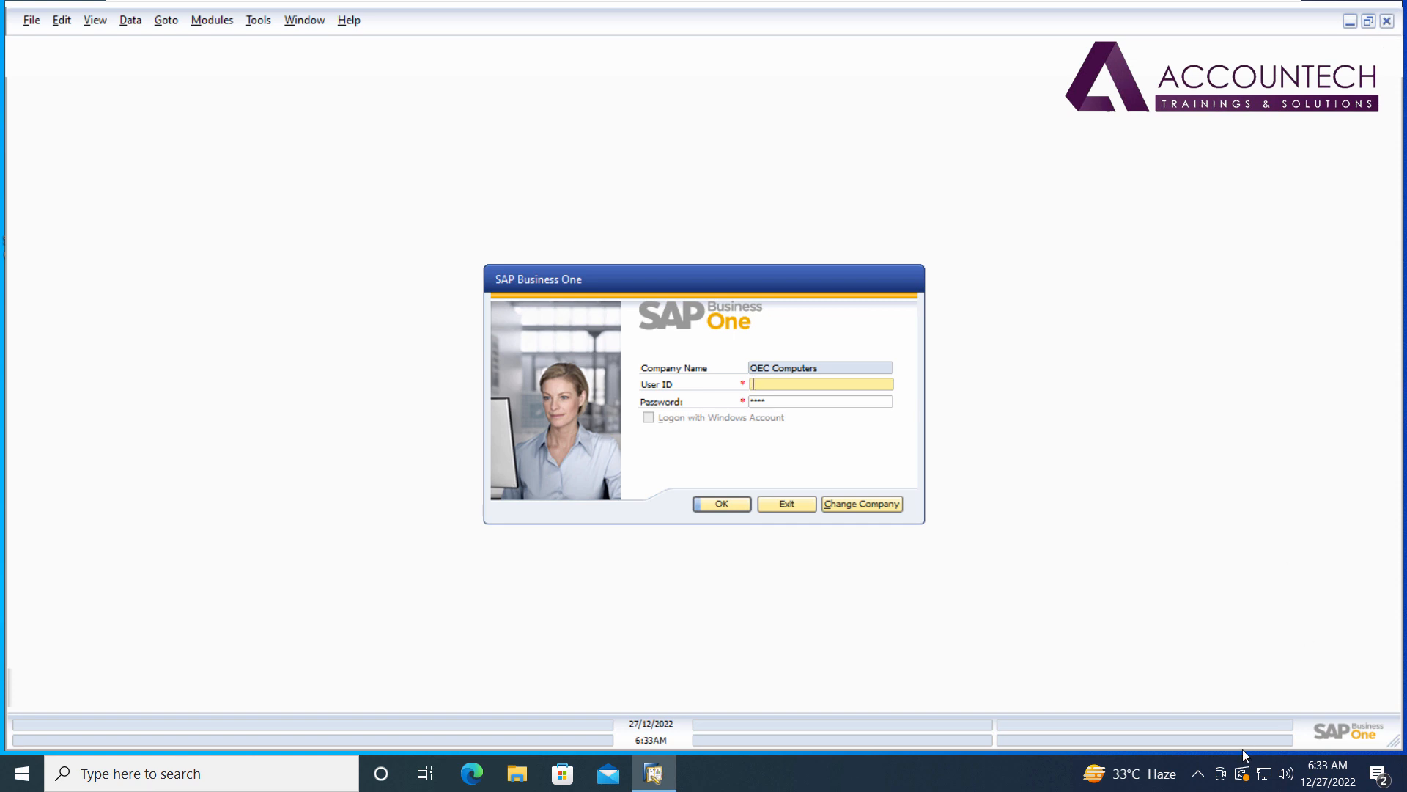
click(1198, 774)
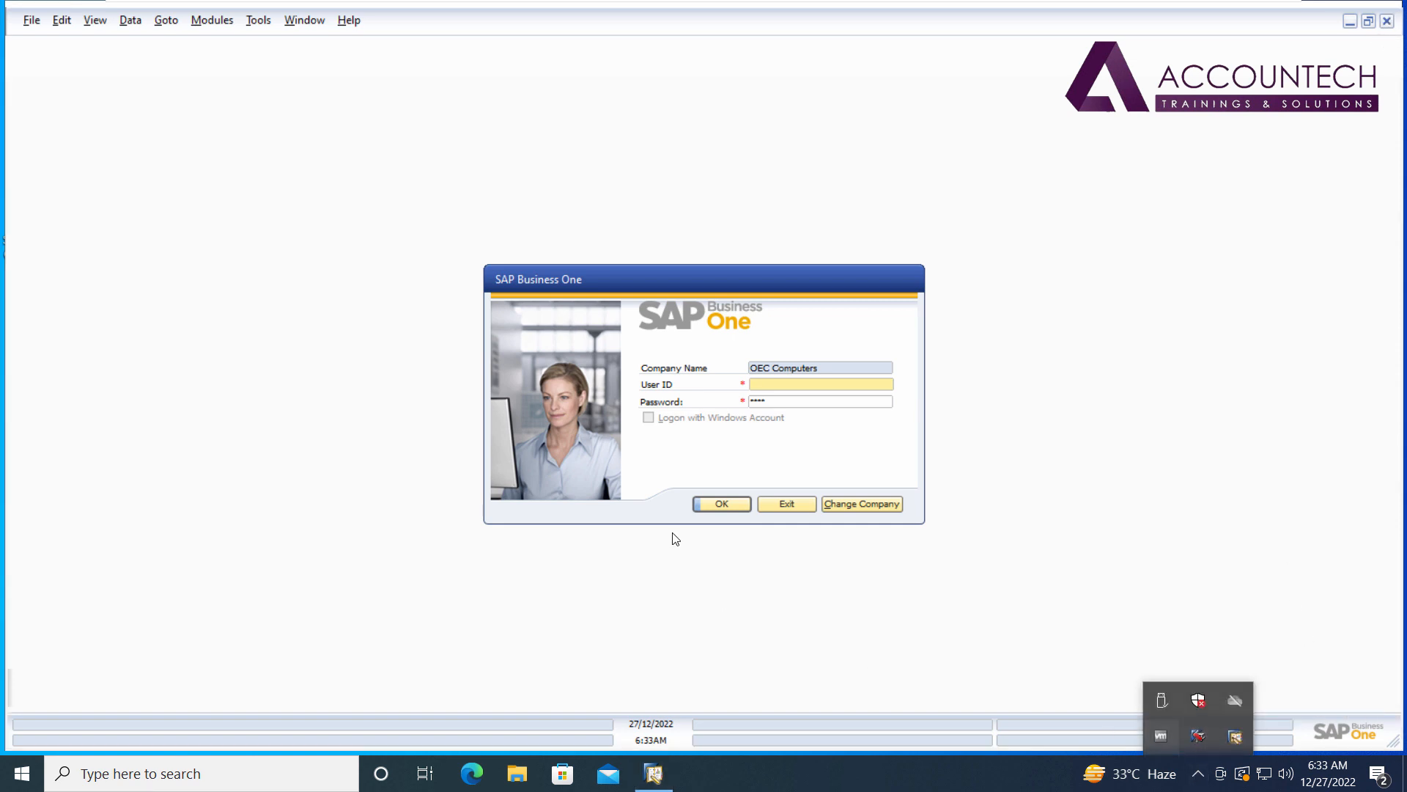
click(1024, 654)
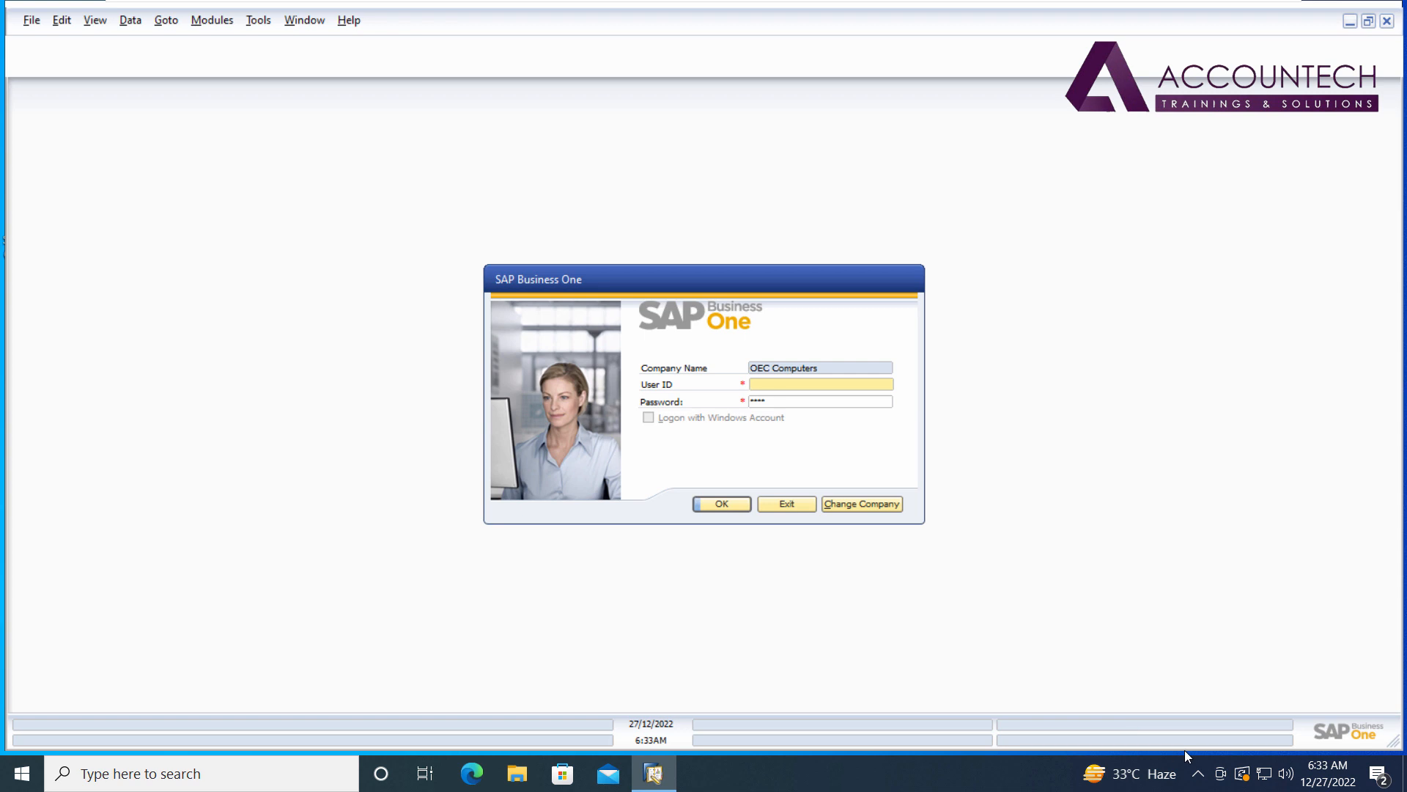
Open SAP Business One Service Manager from the tray and move it beside the login form.
click(1201, 774)
double_click(1198, 736)
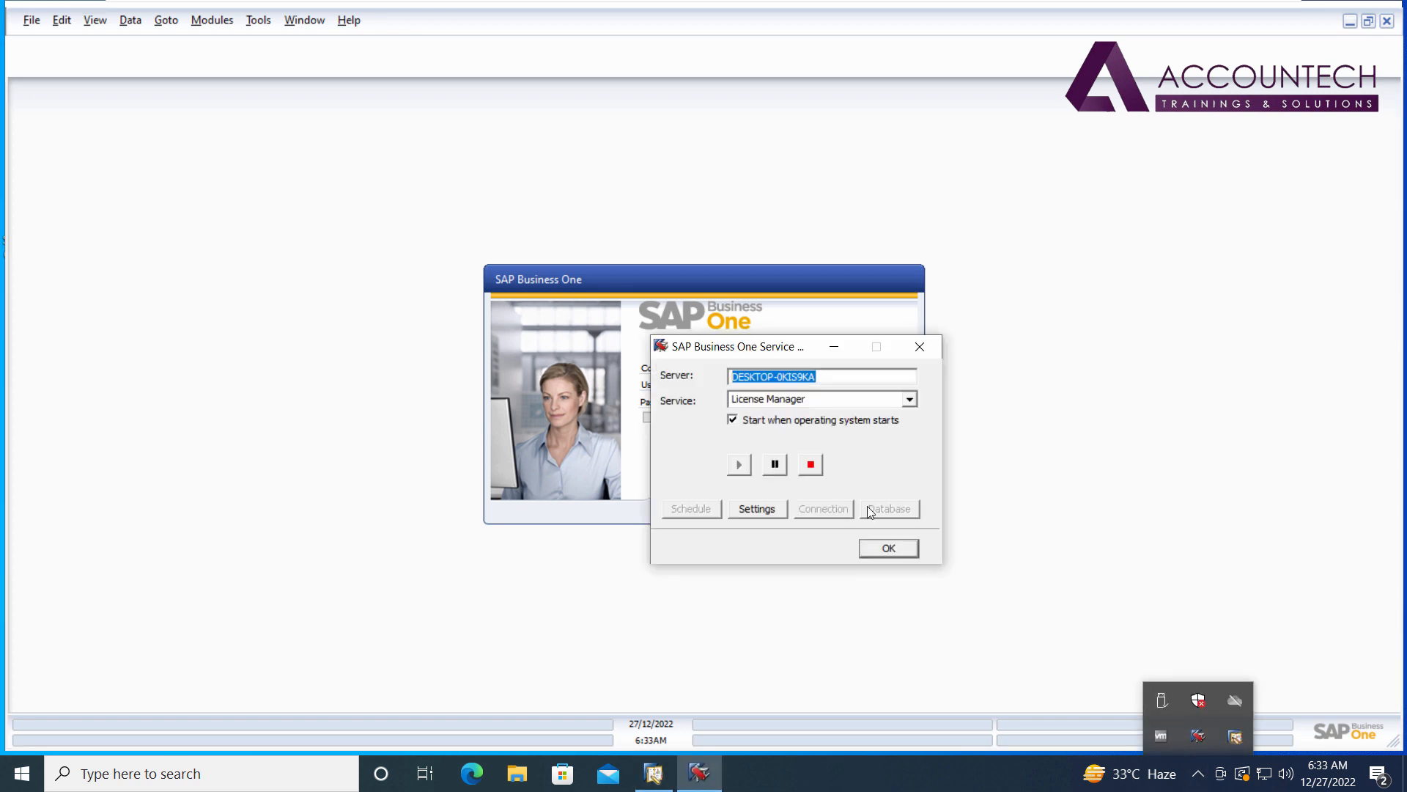
drag(791, 354, 1025, 348)
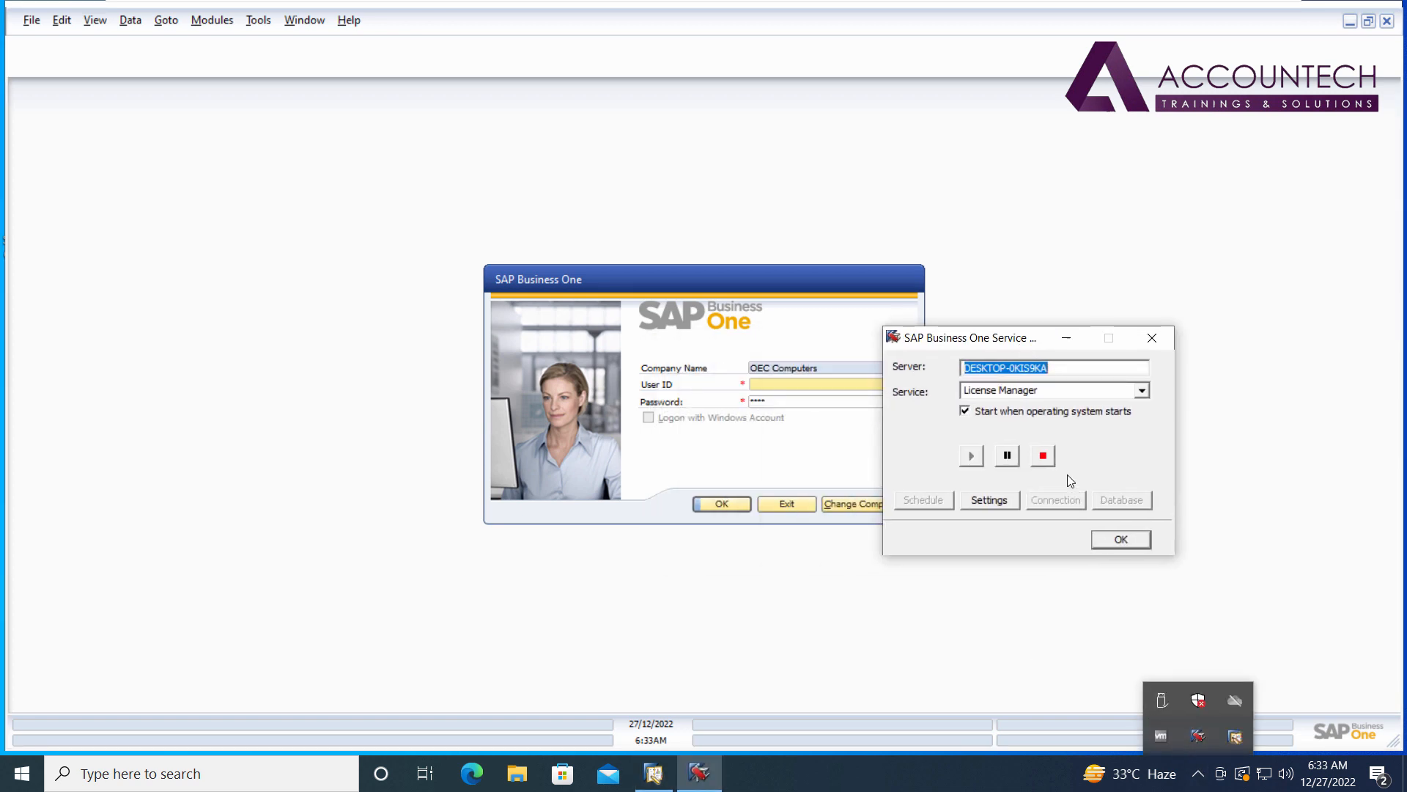
click(1199, 774)
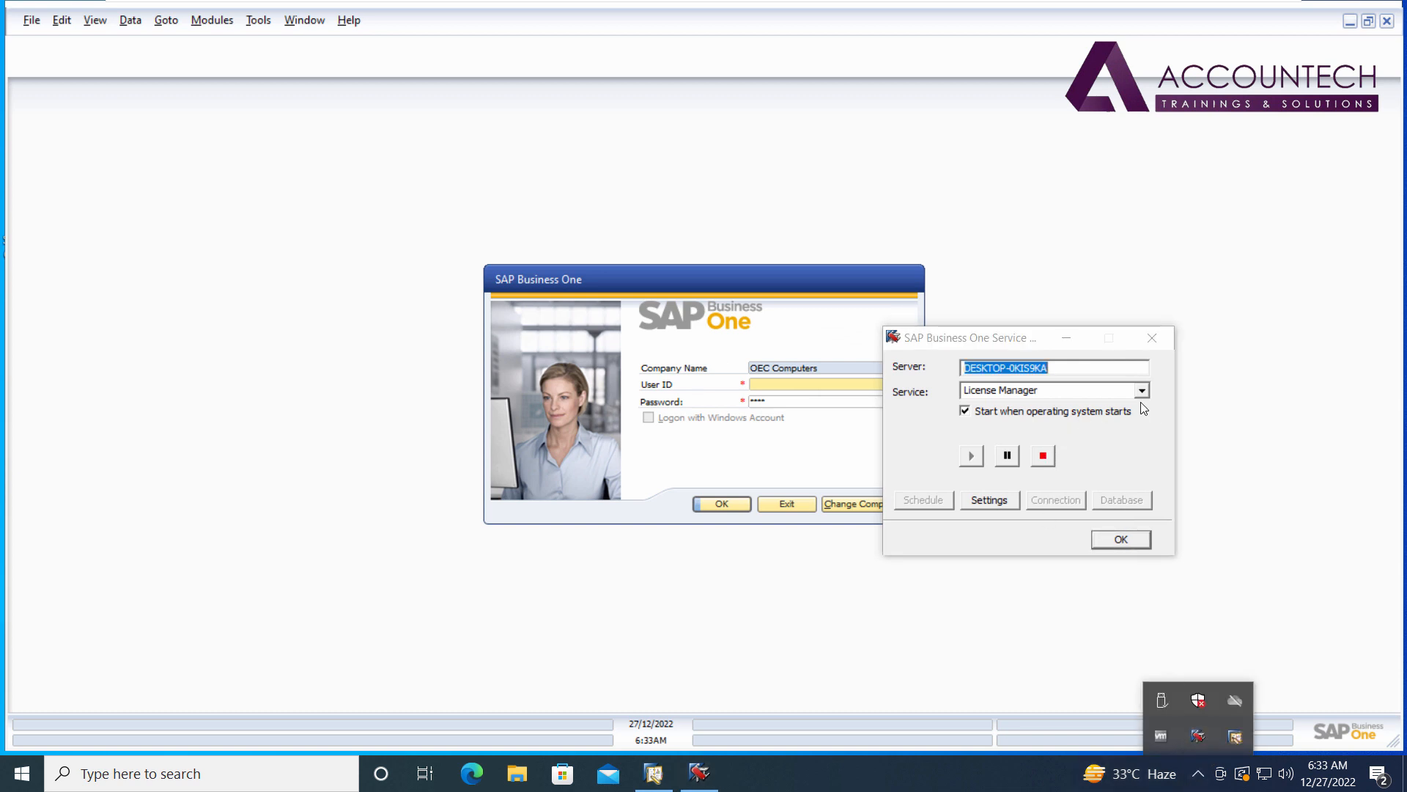
Stop License Manager, set the licence server port to 30000, and close Service Manager.
click(1049, 456)
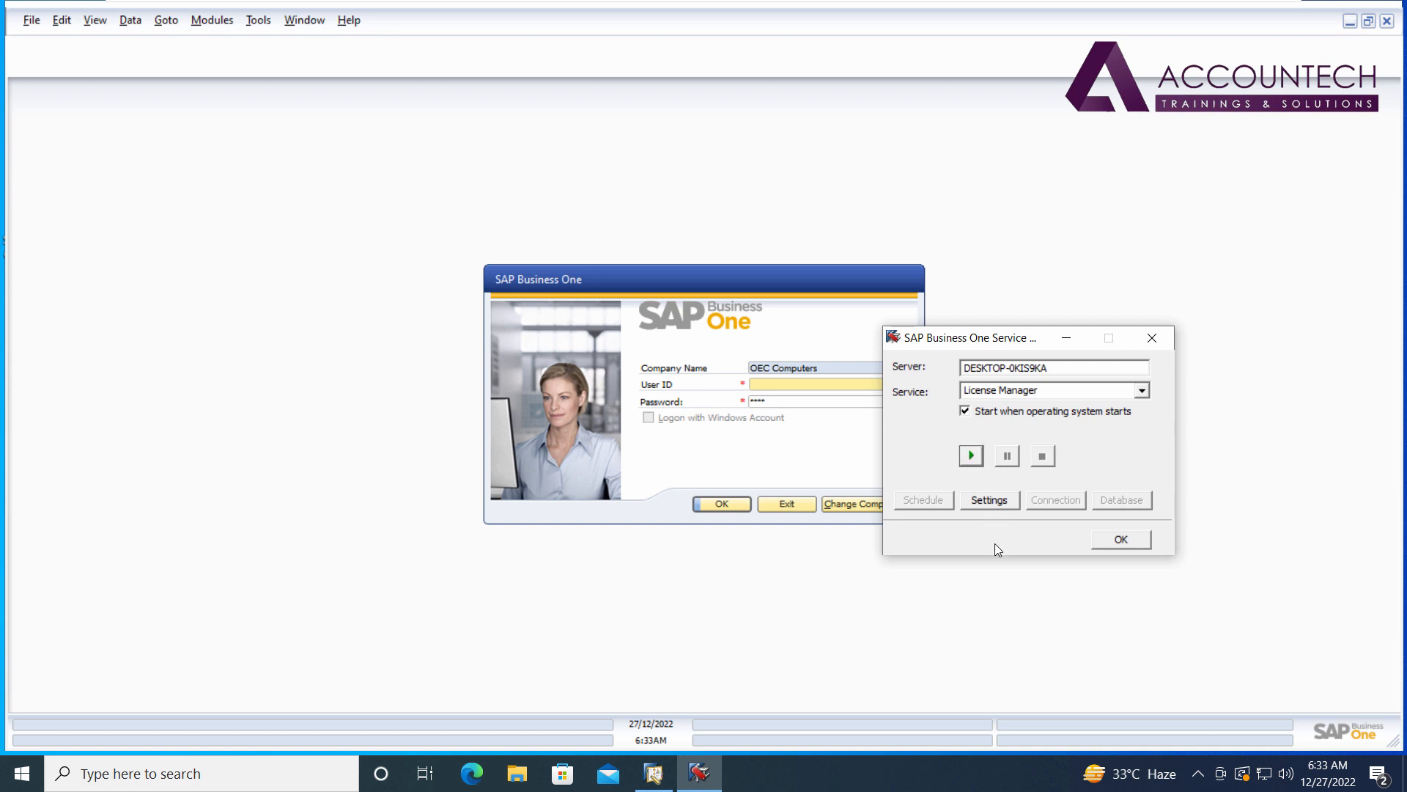
click(990, 499)
click(1149, 419)
click(866, 445)
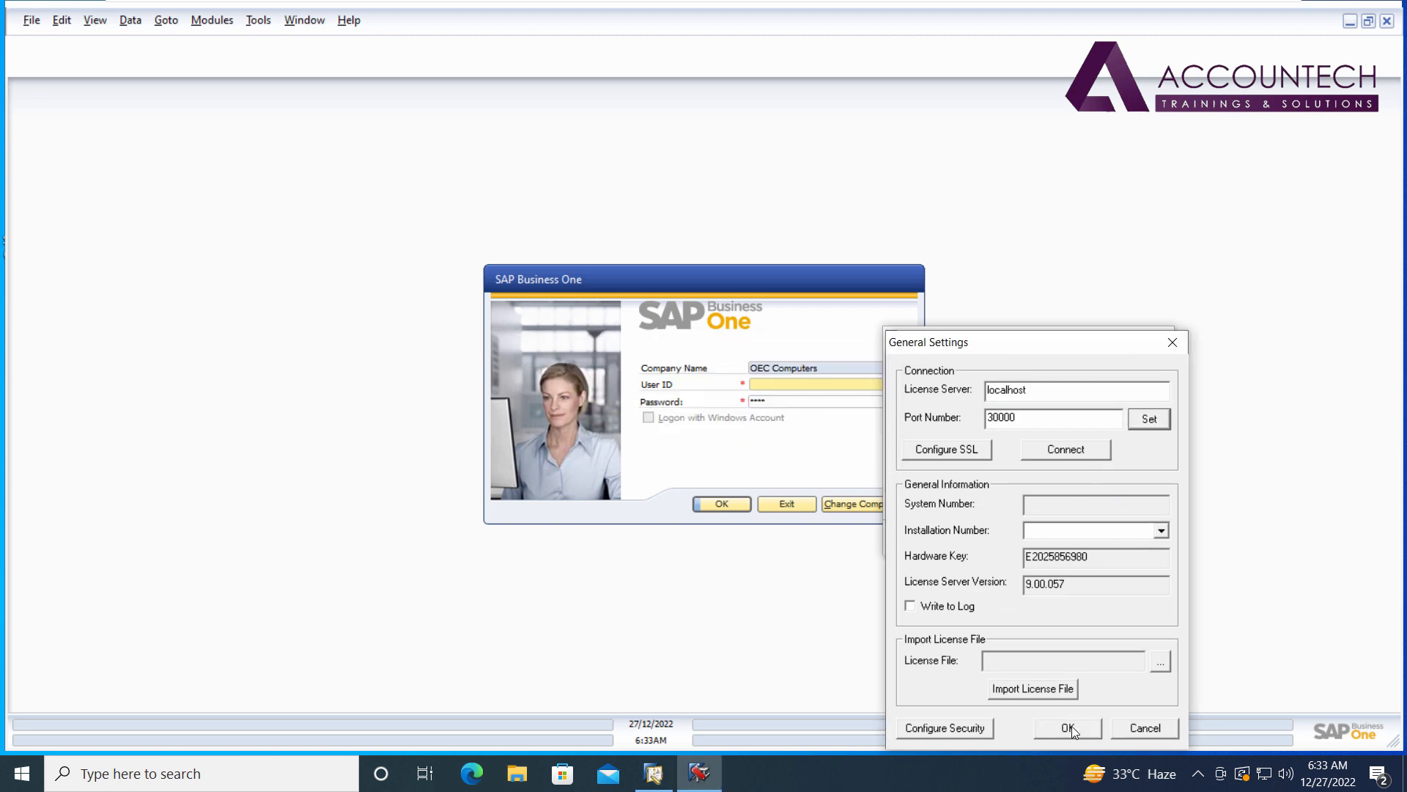
click(1070, 727)
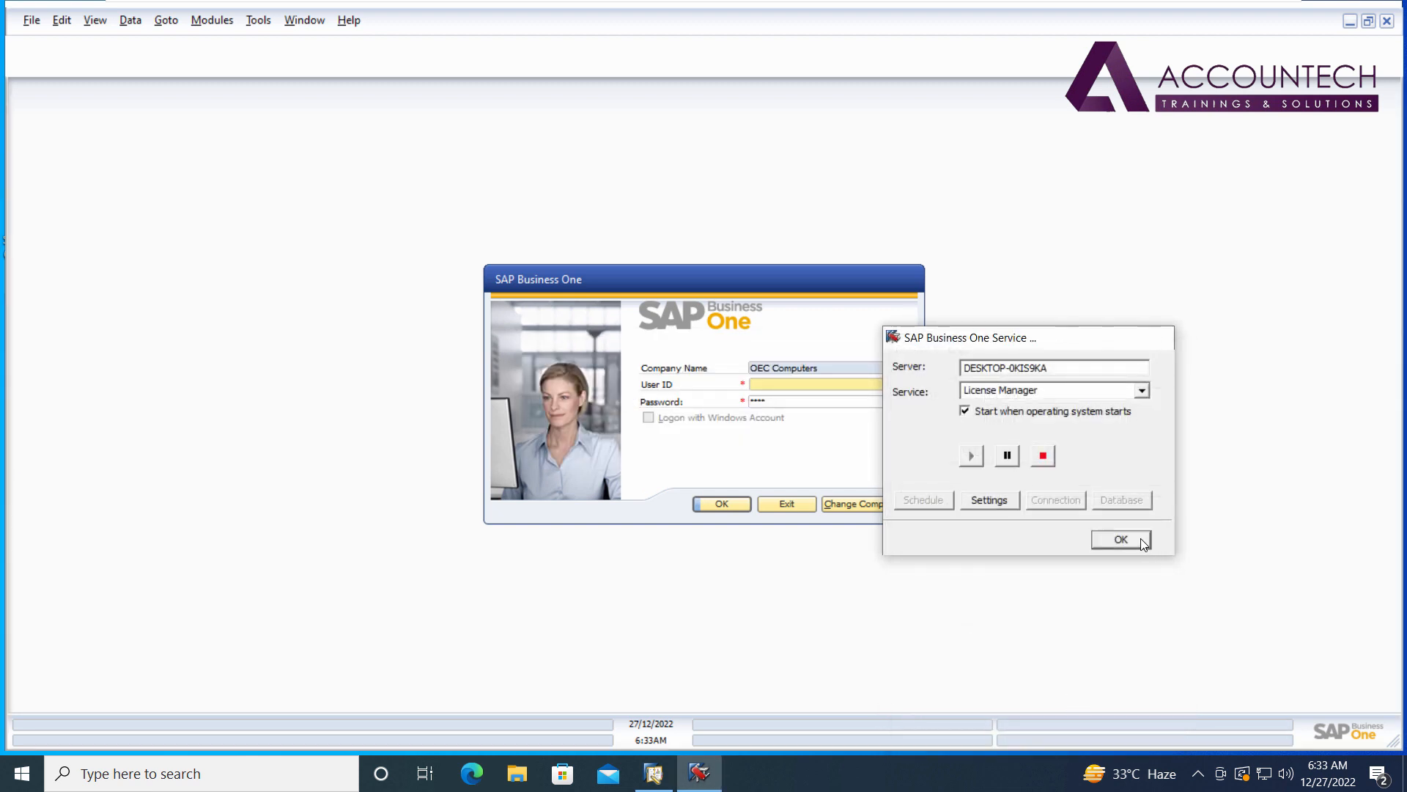
click(1122, 539)
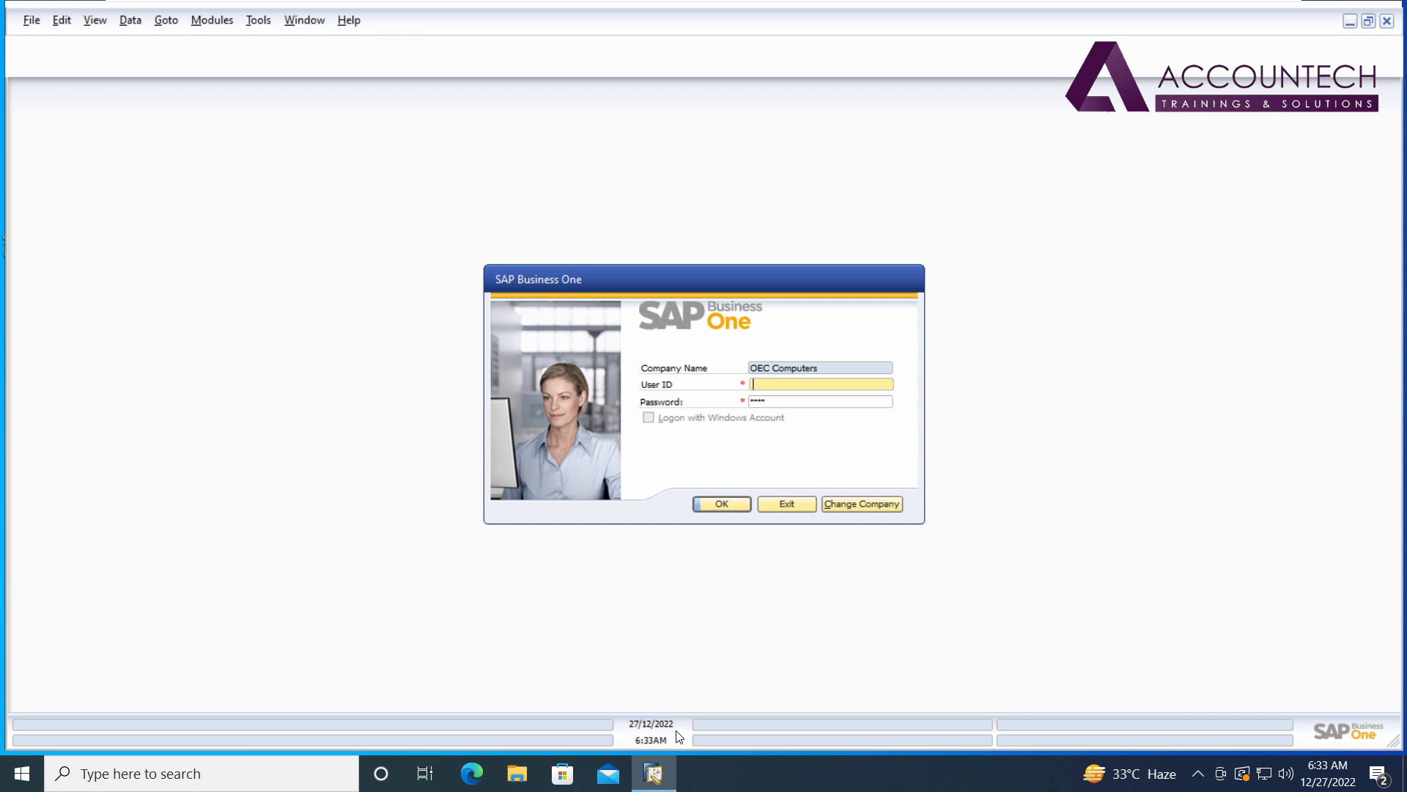
Choose the OEC Computers company, enter the user ID and password, and log in.
click(881, 505)
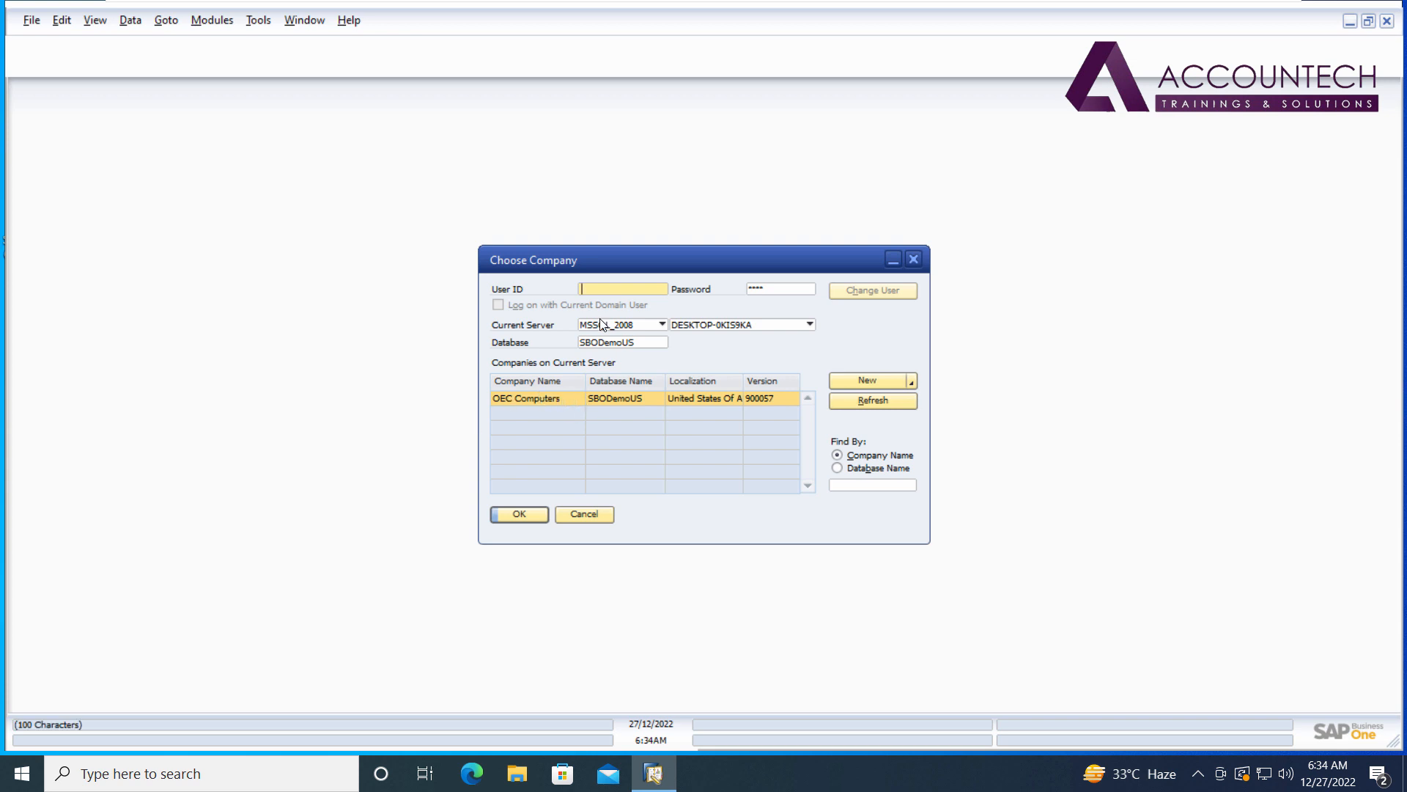
click(623, 288)
text(manager)
key(Tab)
text(1234ger)
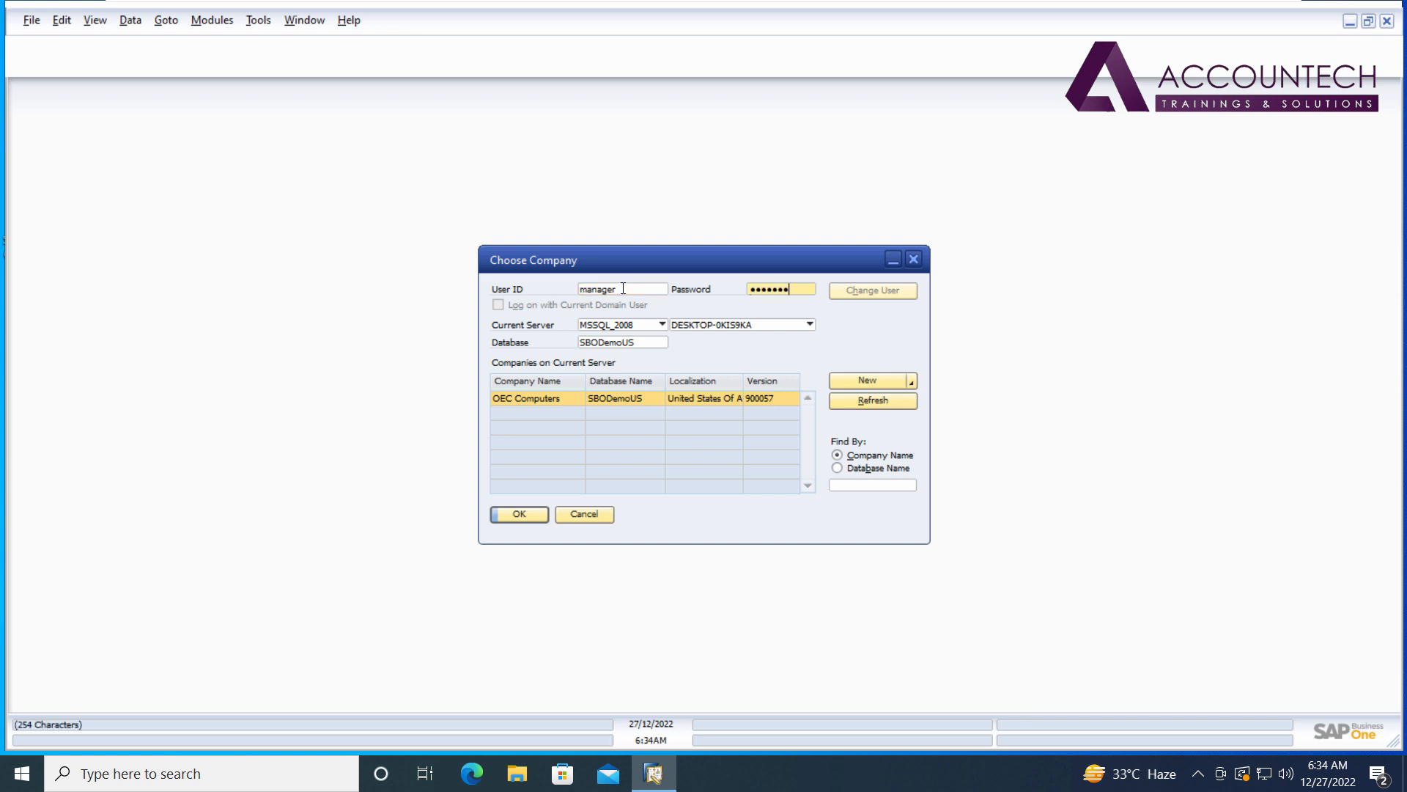
click(531, 511)
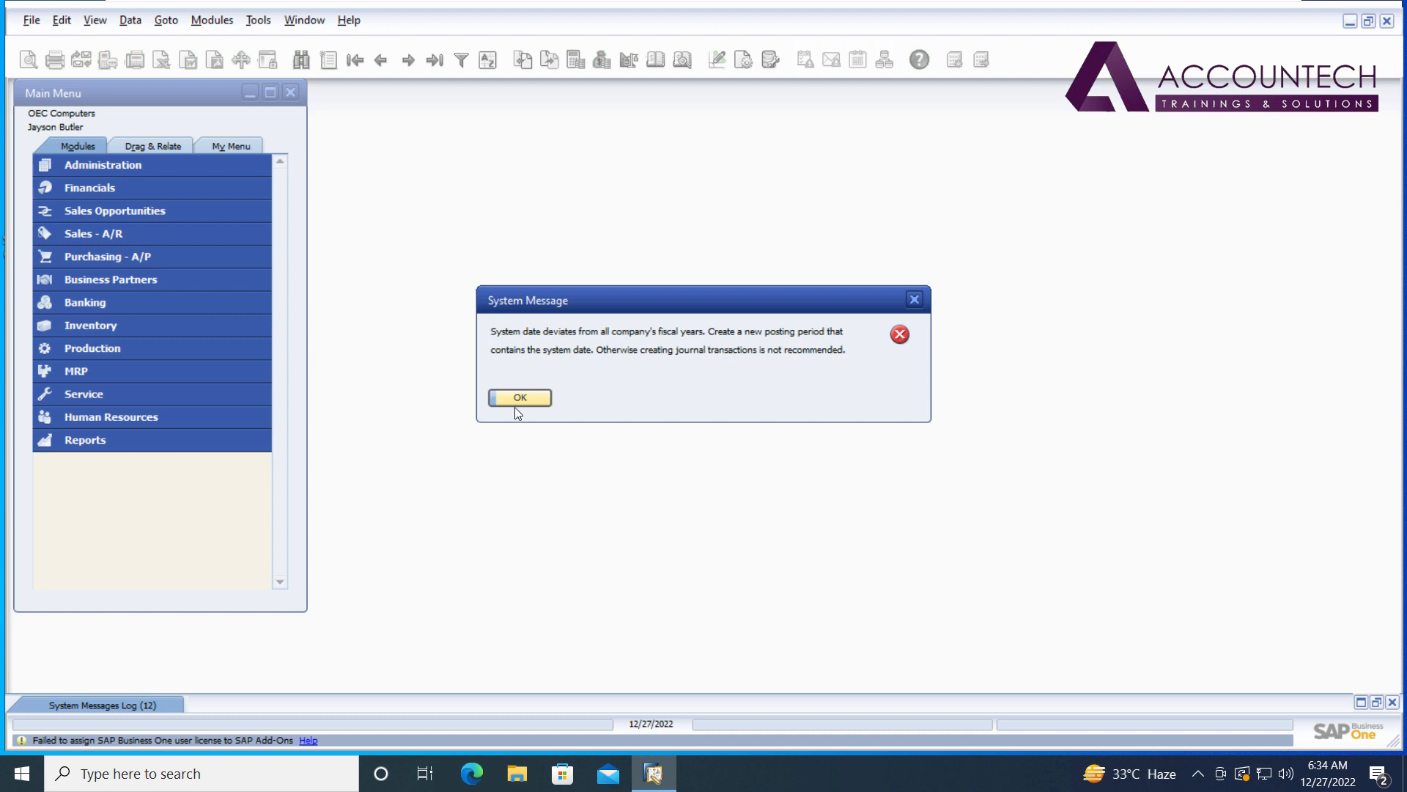
Dismiss the fiscal-year warning, close the System Messages Log, and expand Administration in the Main Menu.
click(522, 398)
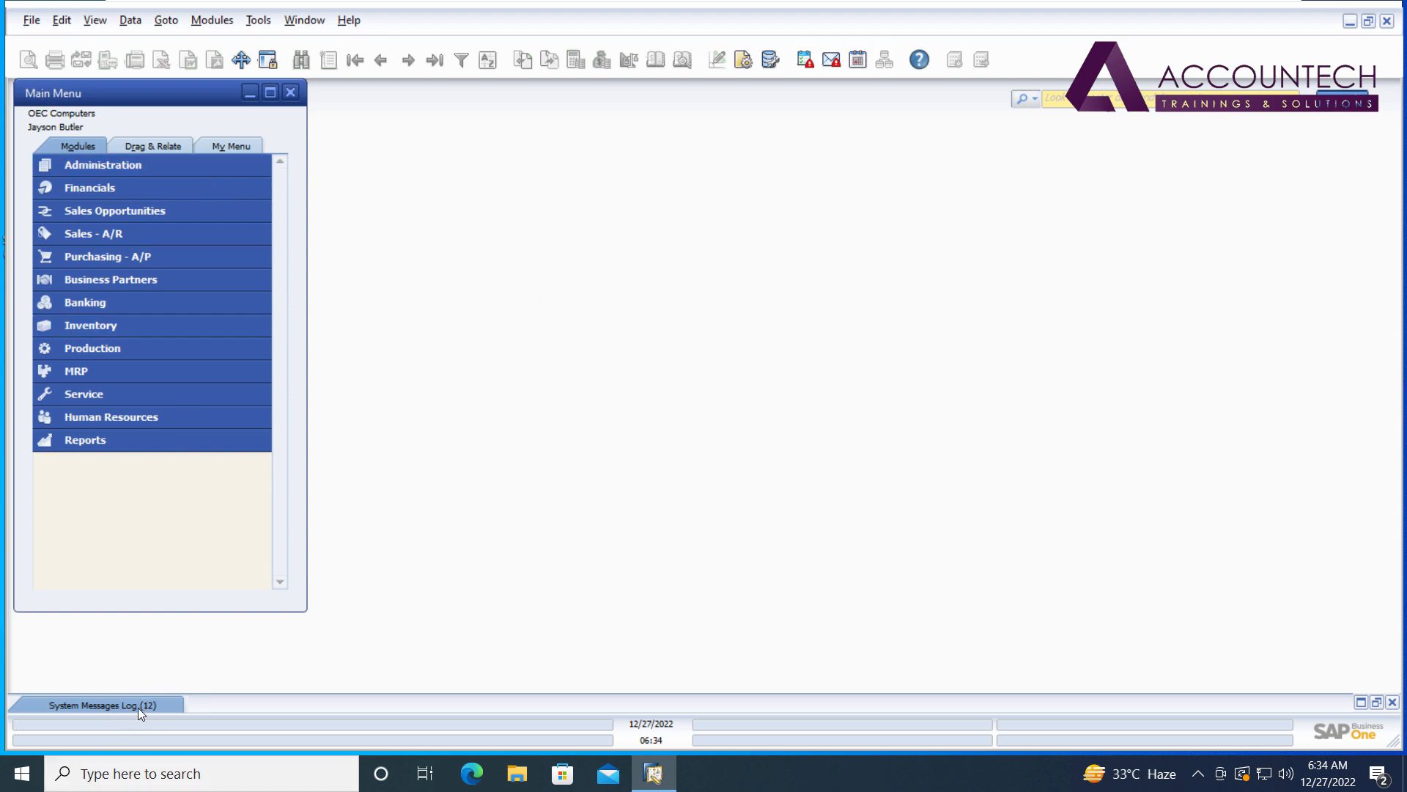
click(84, 706)
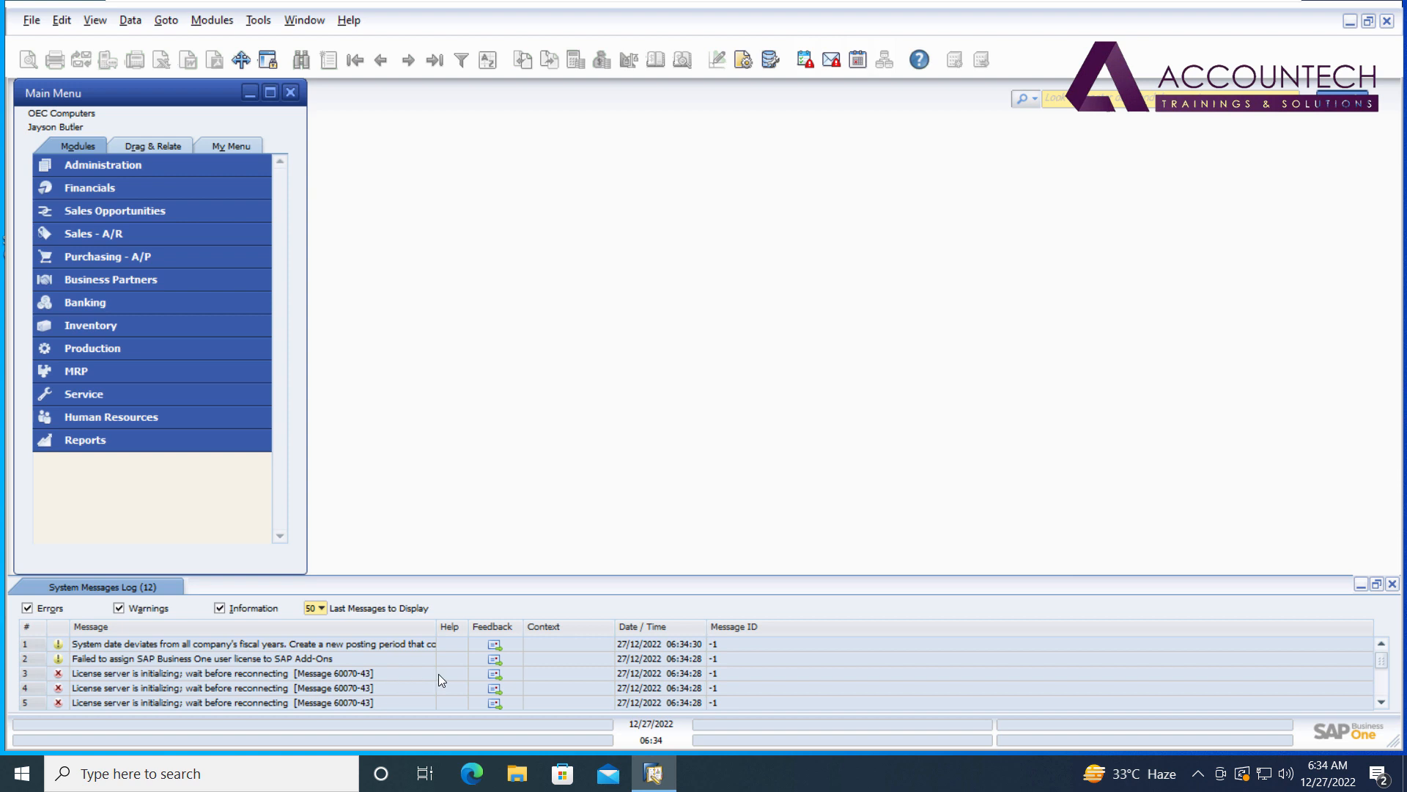
click(1392, 583)
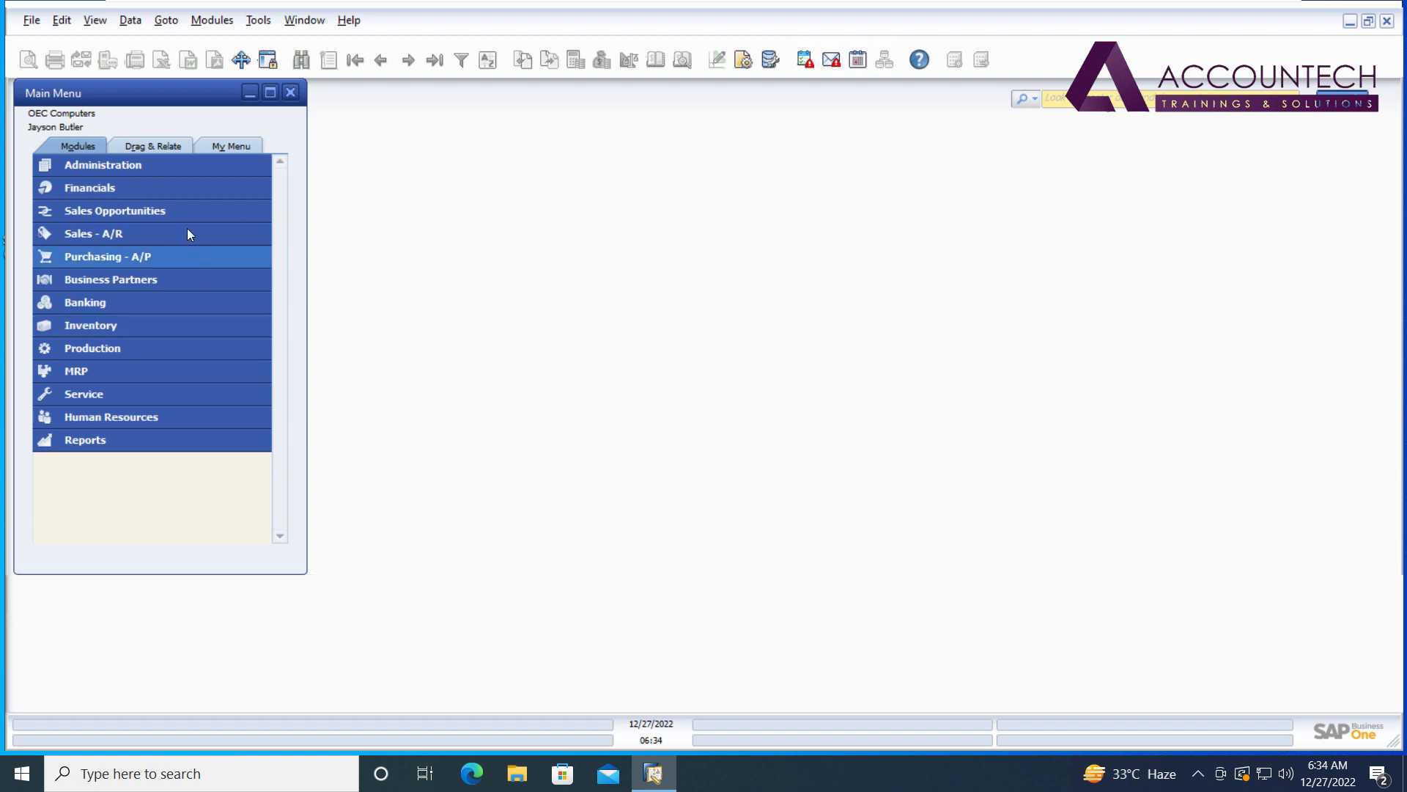
click(187, 160)
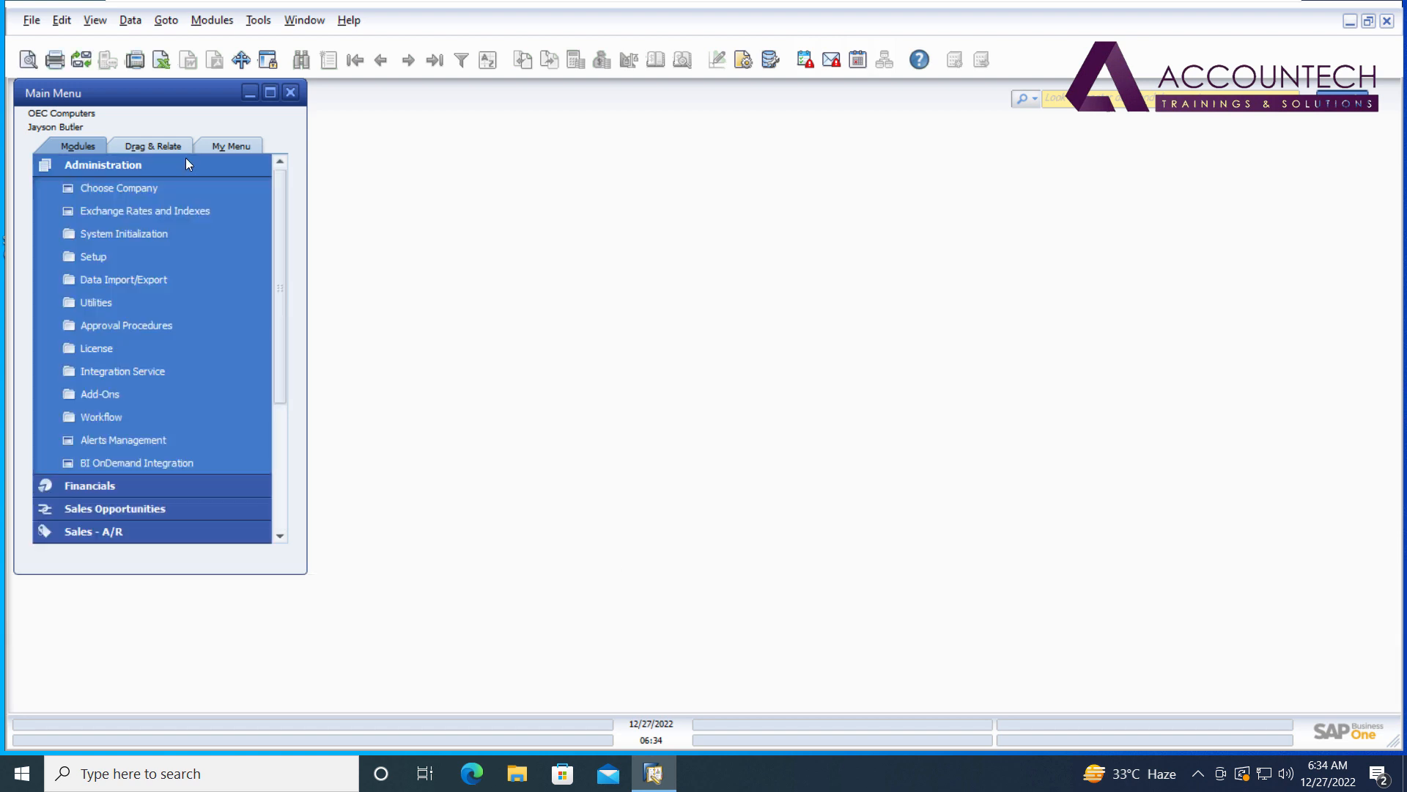
click(186, 157)
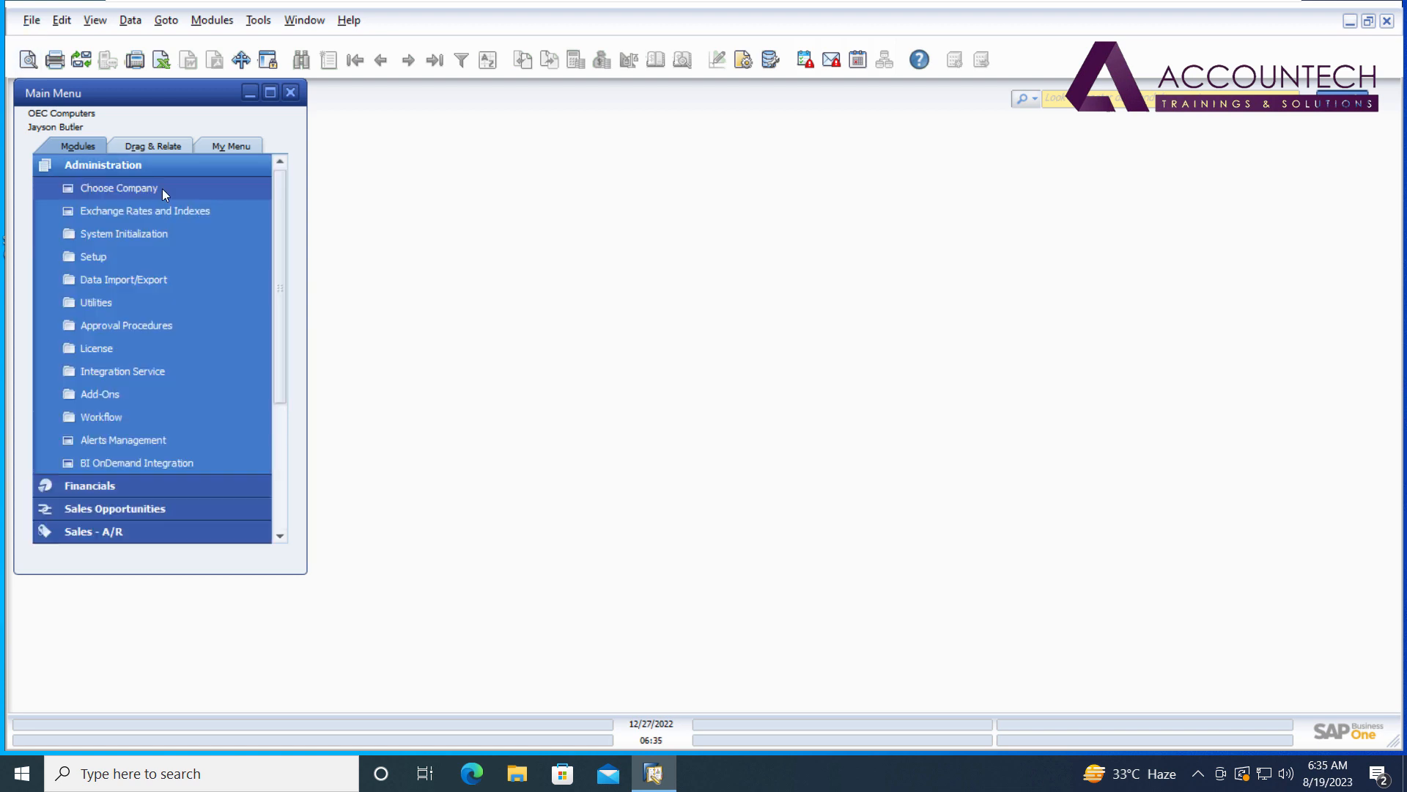
click(160, 163)
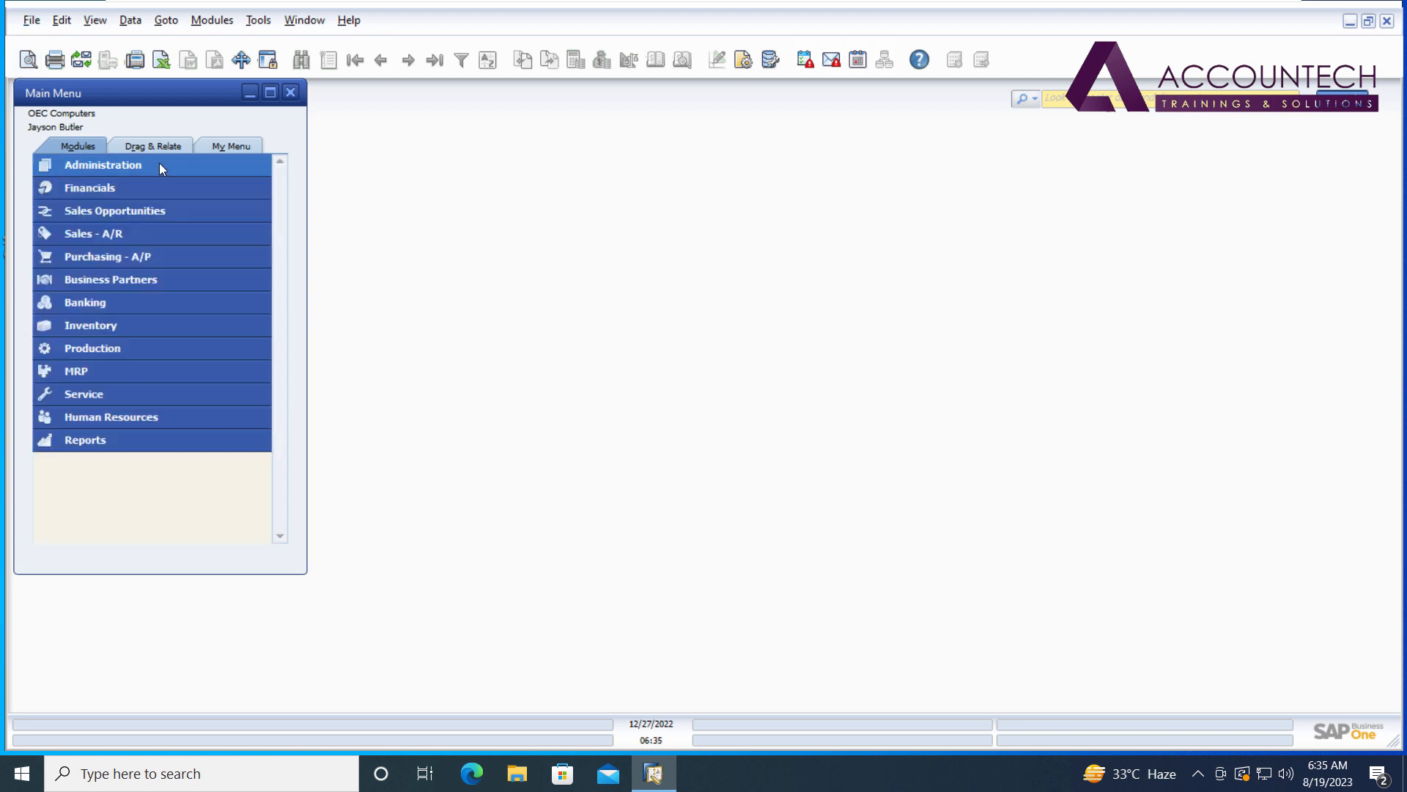
click(160, 165)
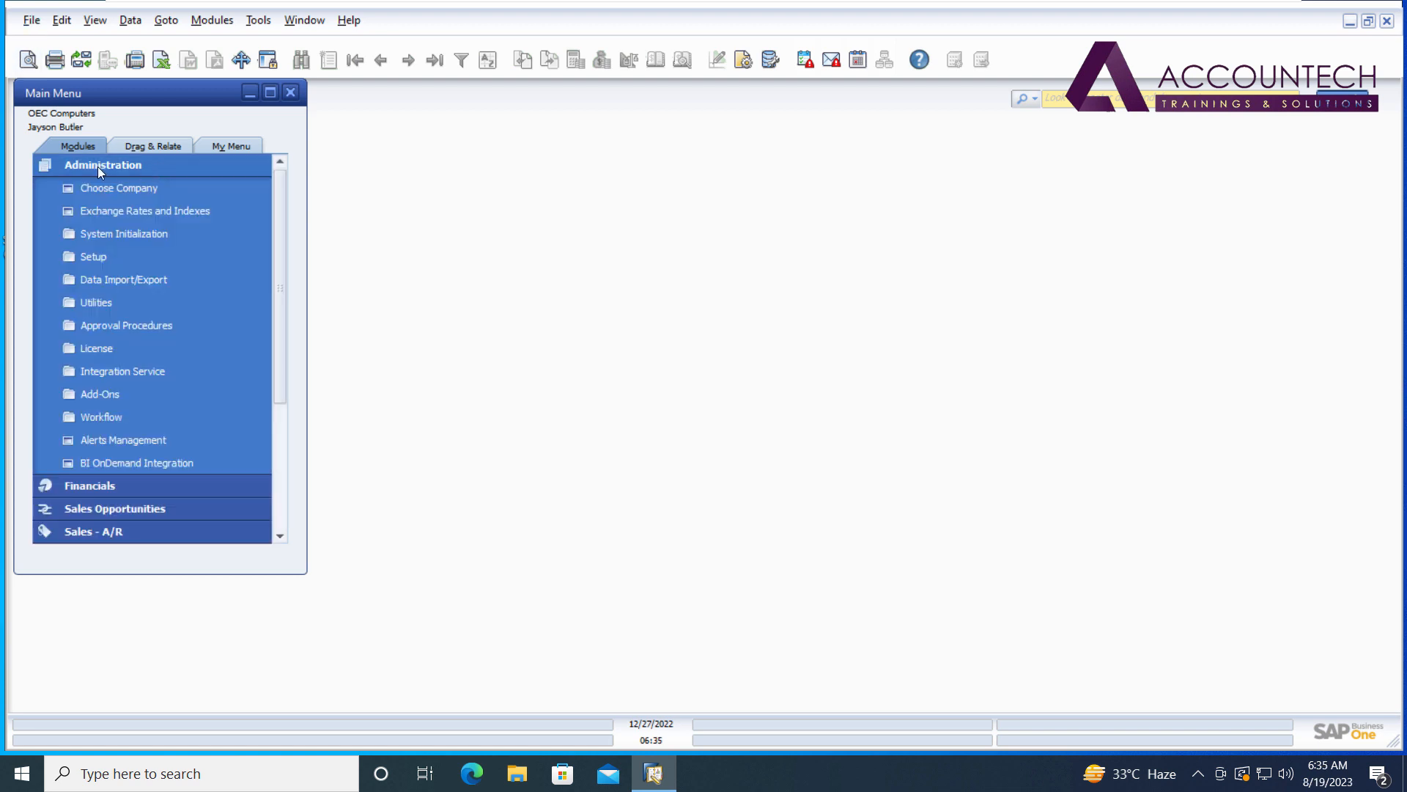
Sign back in to OEC Computers with the user ID and password, allow firewall access, dismiss the date warning.
click(112, 187)
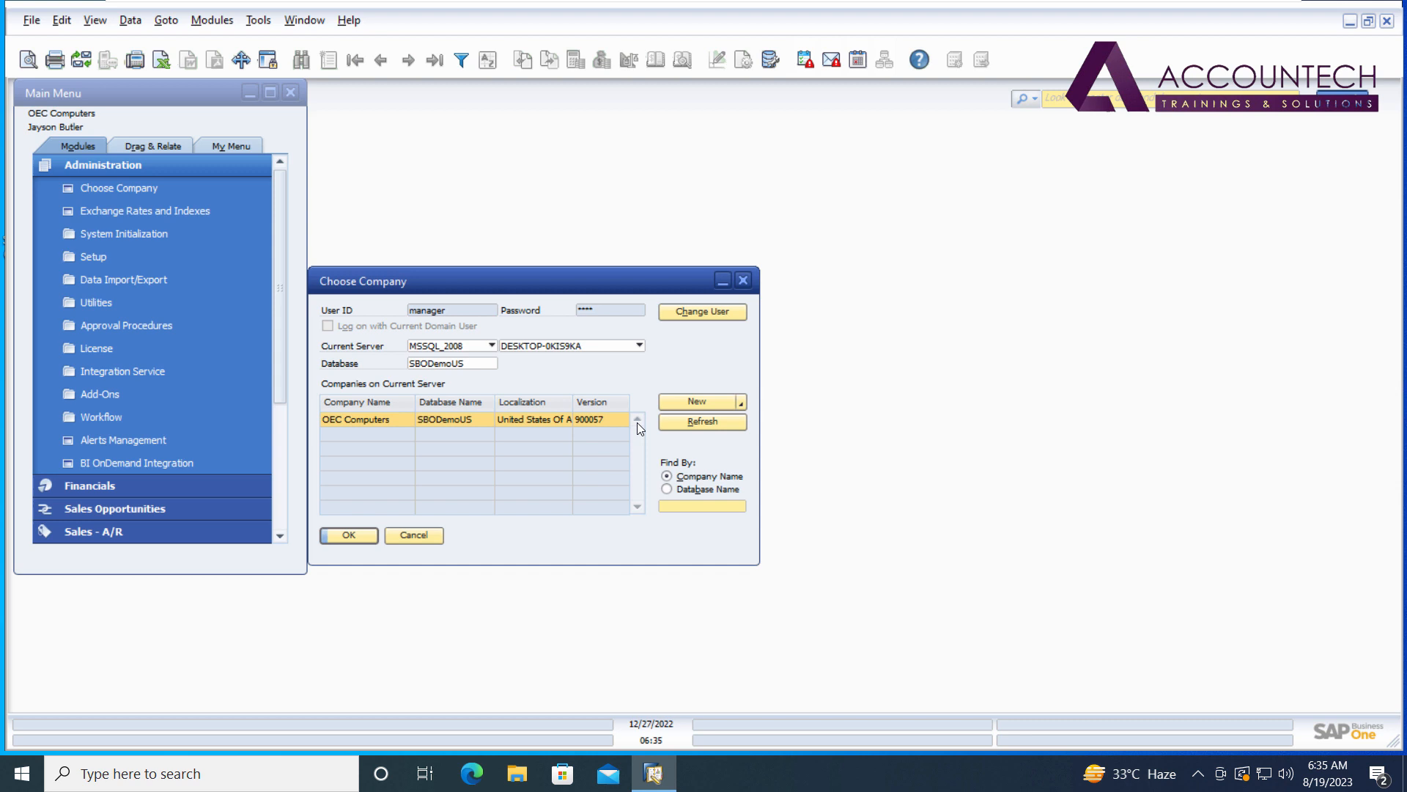
click(701, 315)
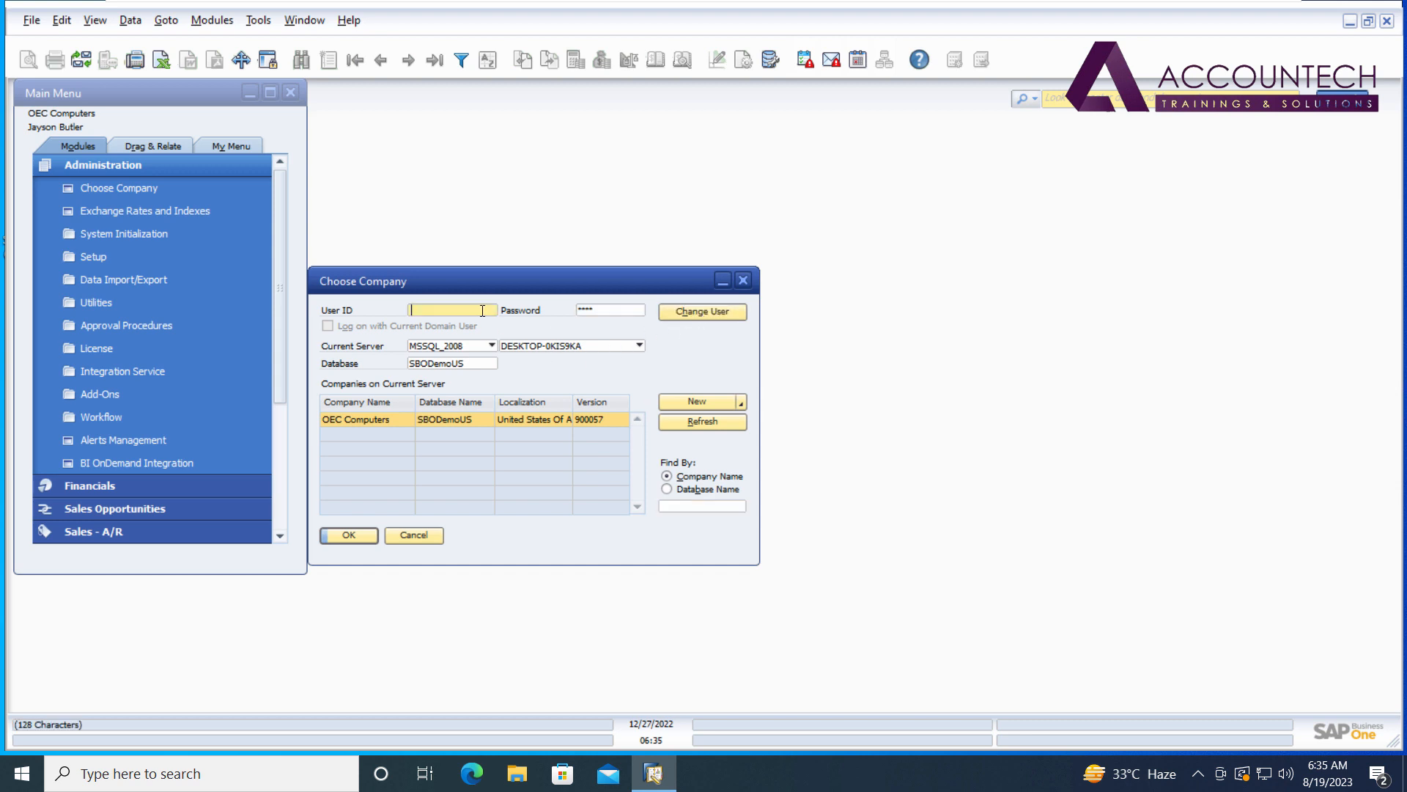
text(manager)
key(Tab)
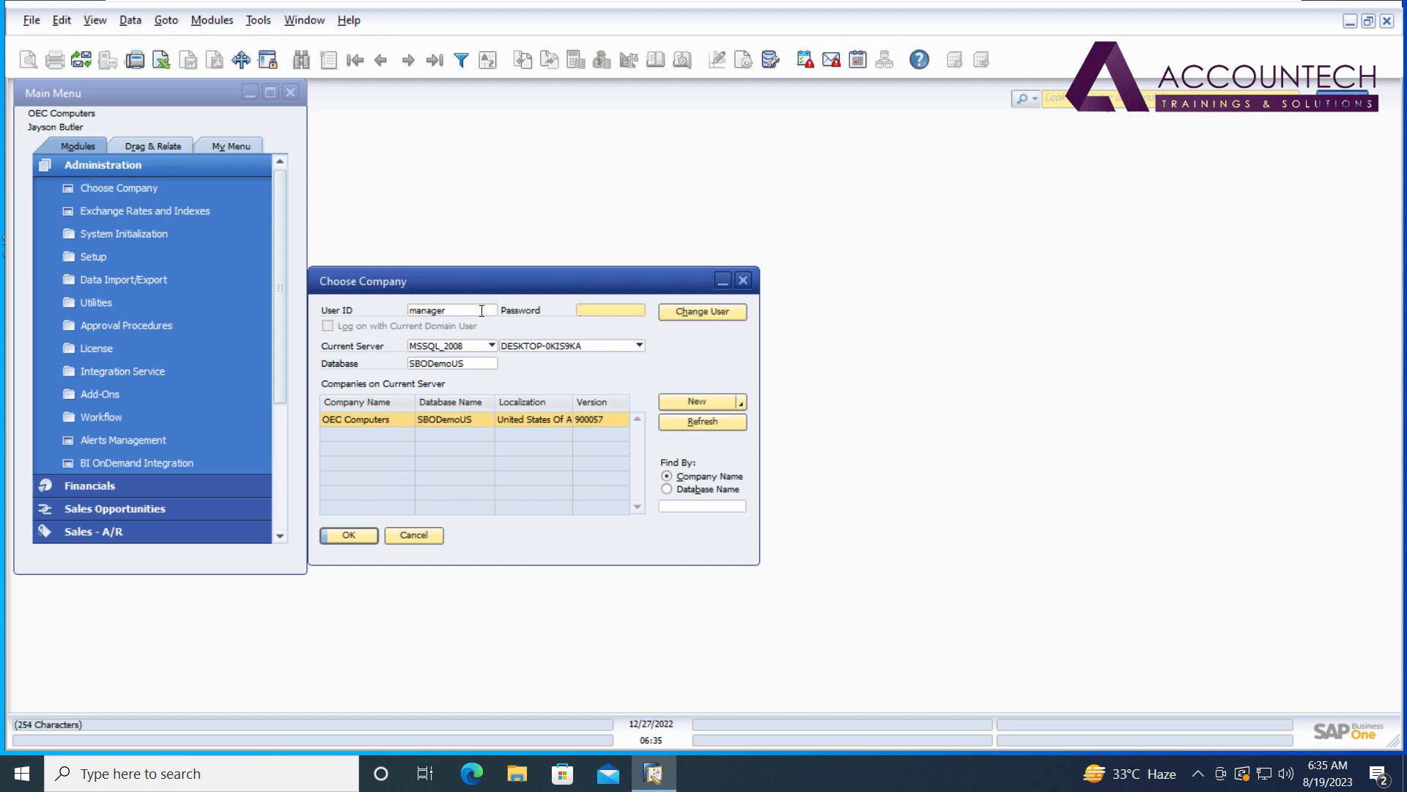
text(manage)
drag(583, 282, 792, 262)
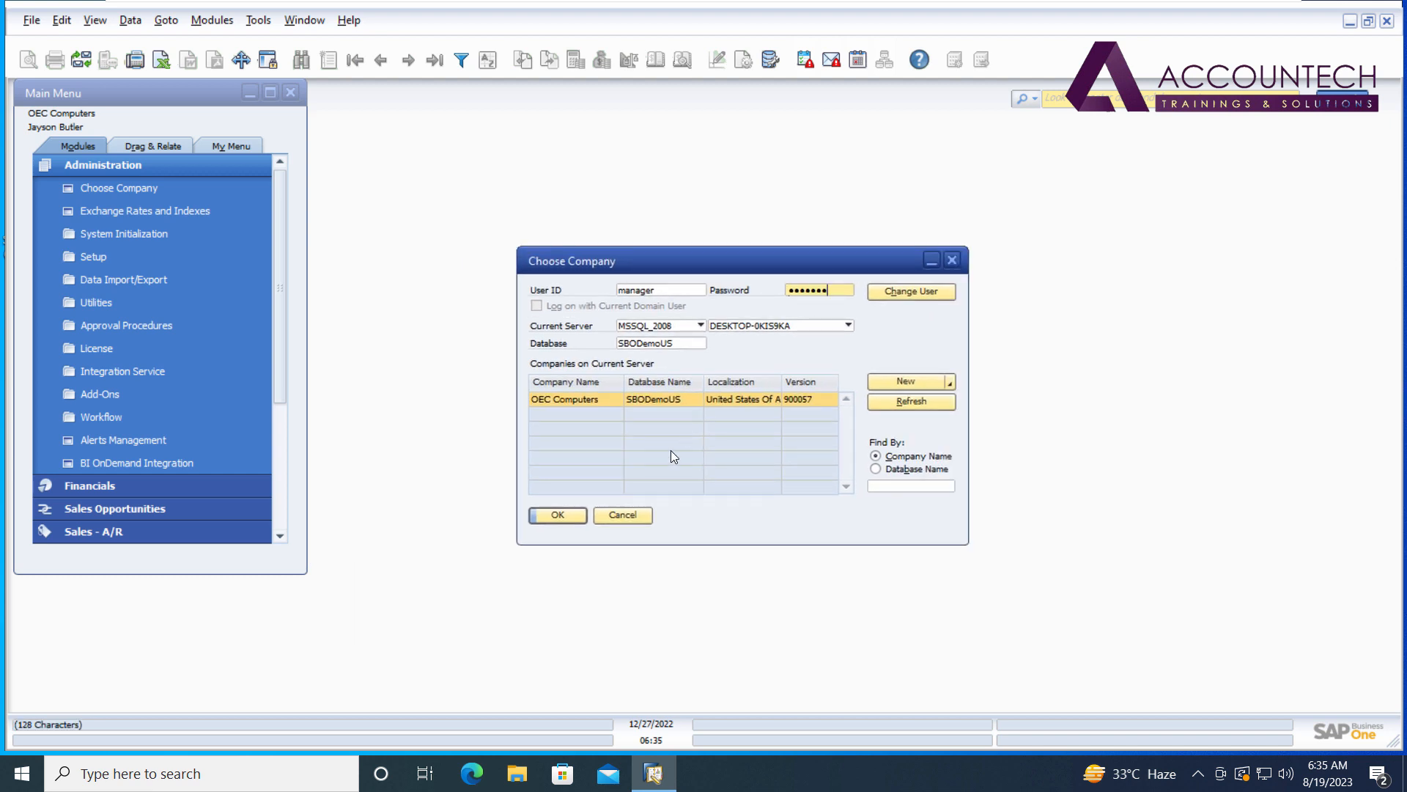
click(571, 516)
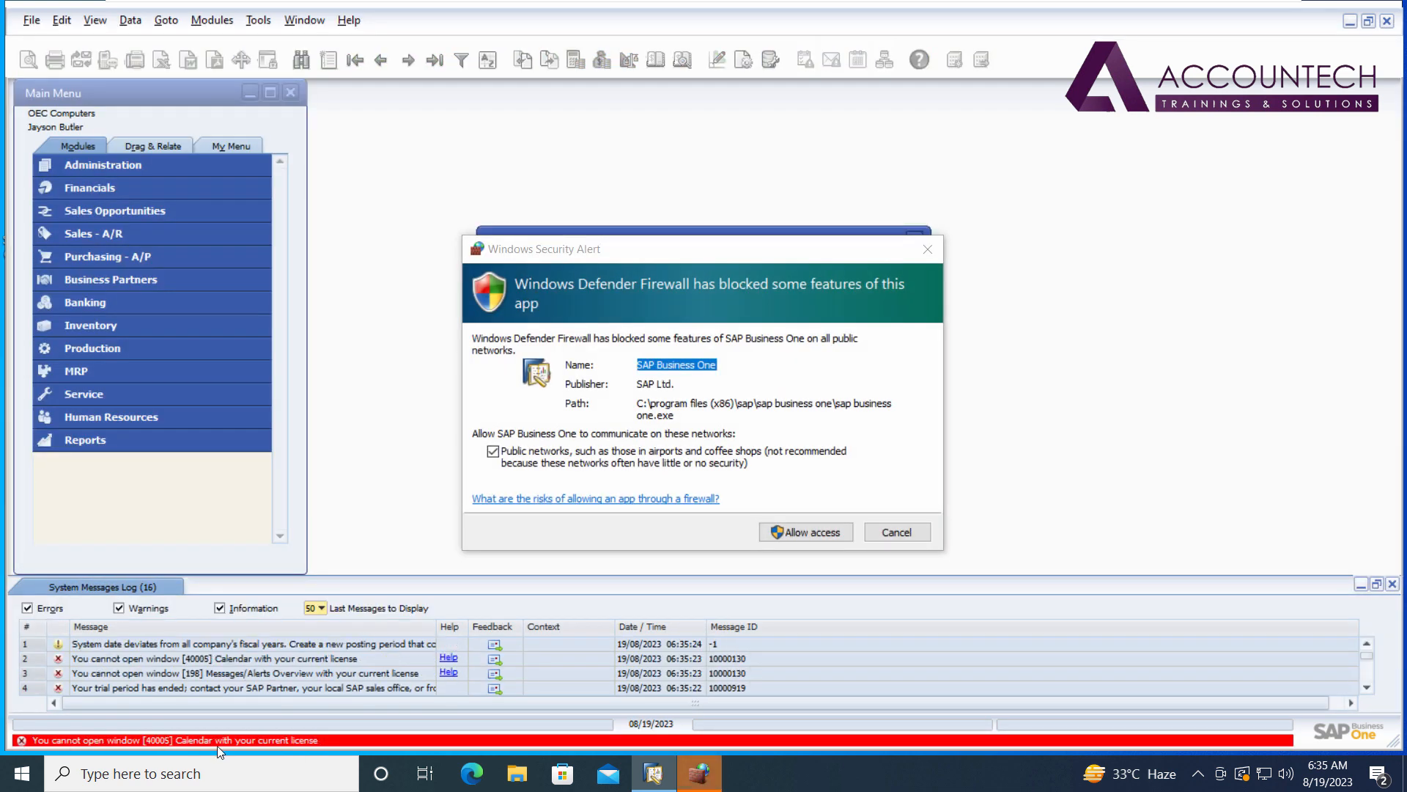
click(797, 527)
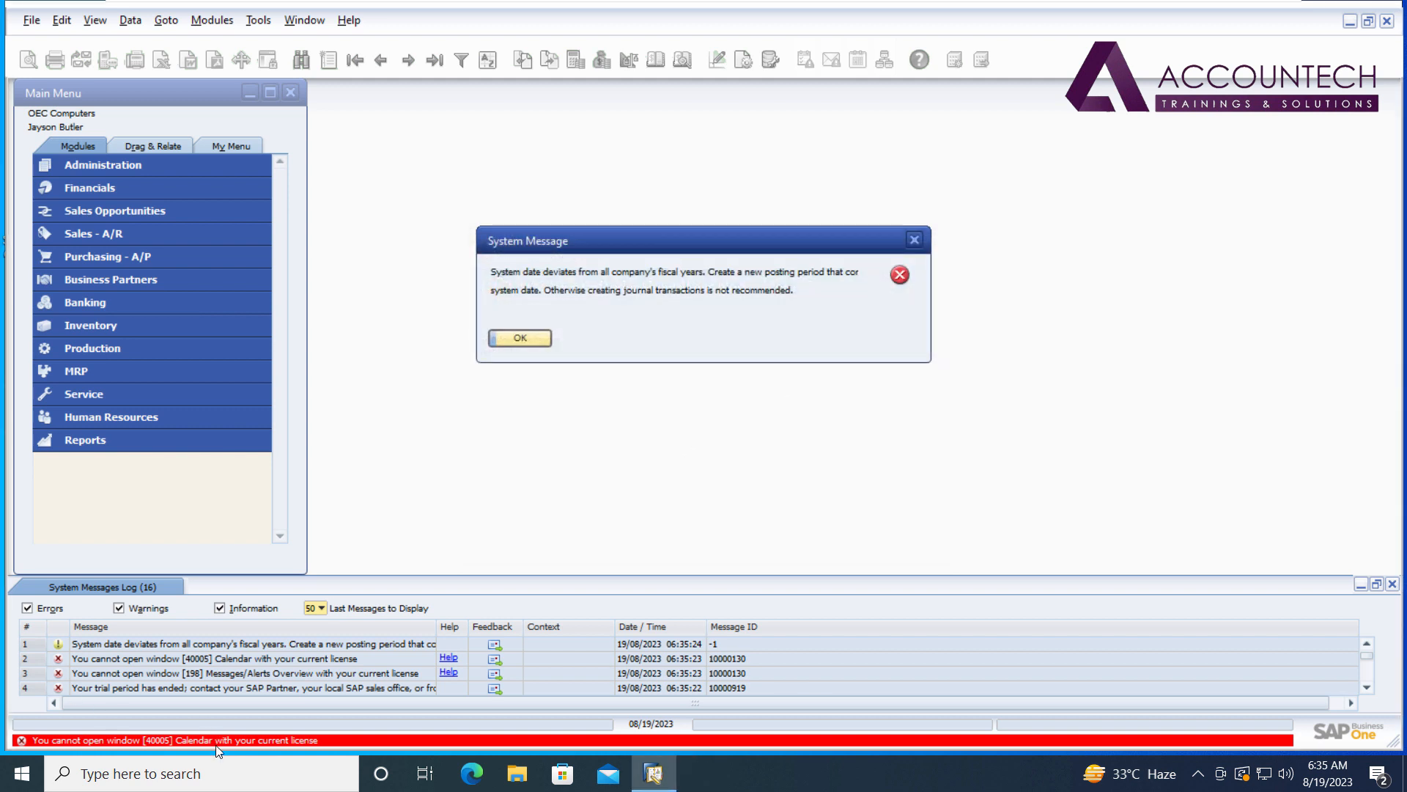
click(517, 339)
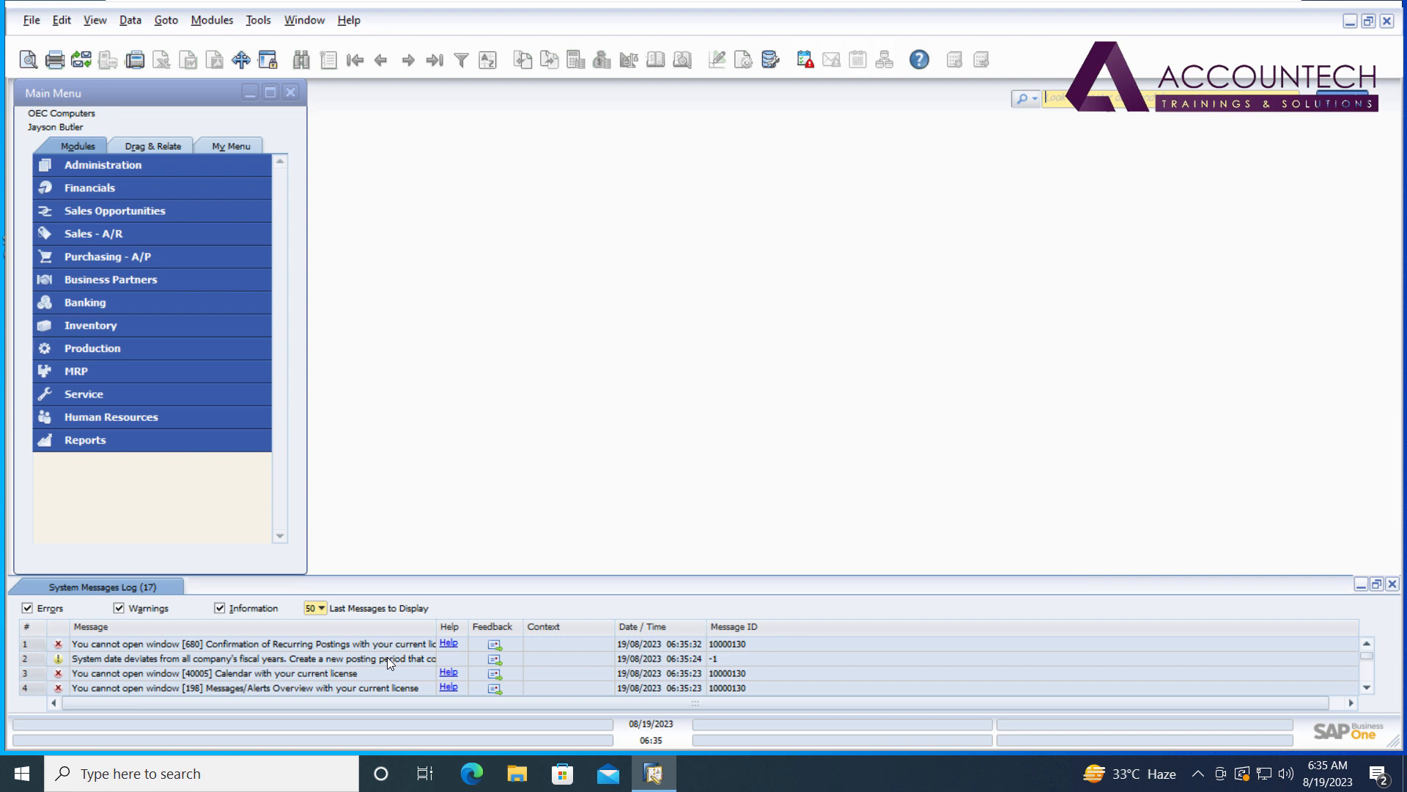
Disconnect the host from its current Wi-Fi network.
right_click(1327, 783)
key(Escape)
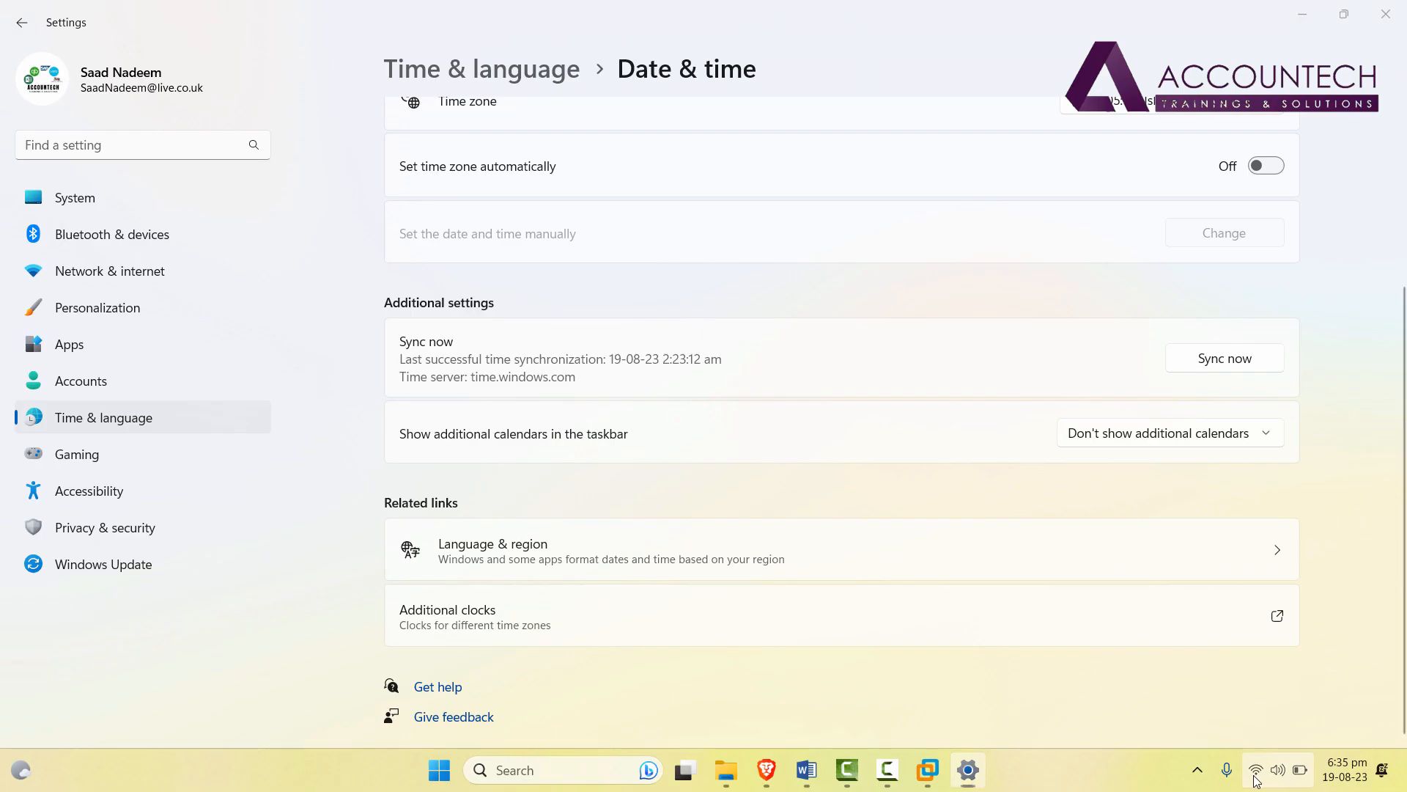
click(1273, 778)
click(1157, 334)
click(1327, 417)
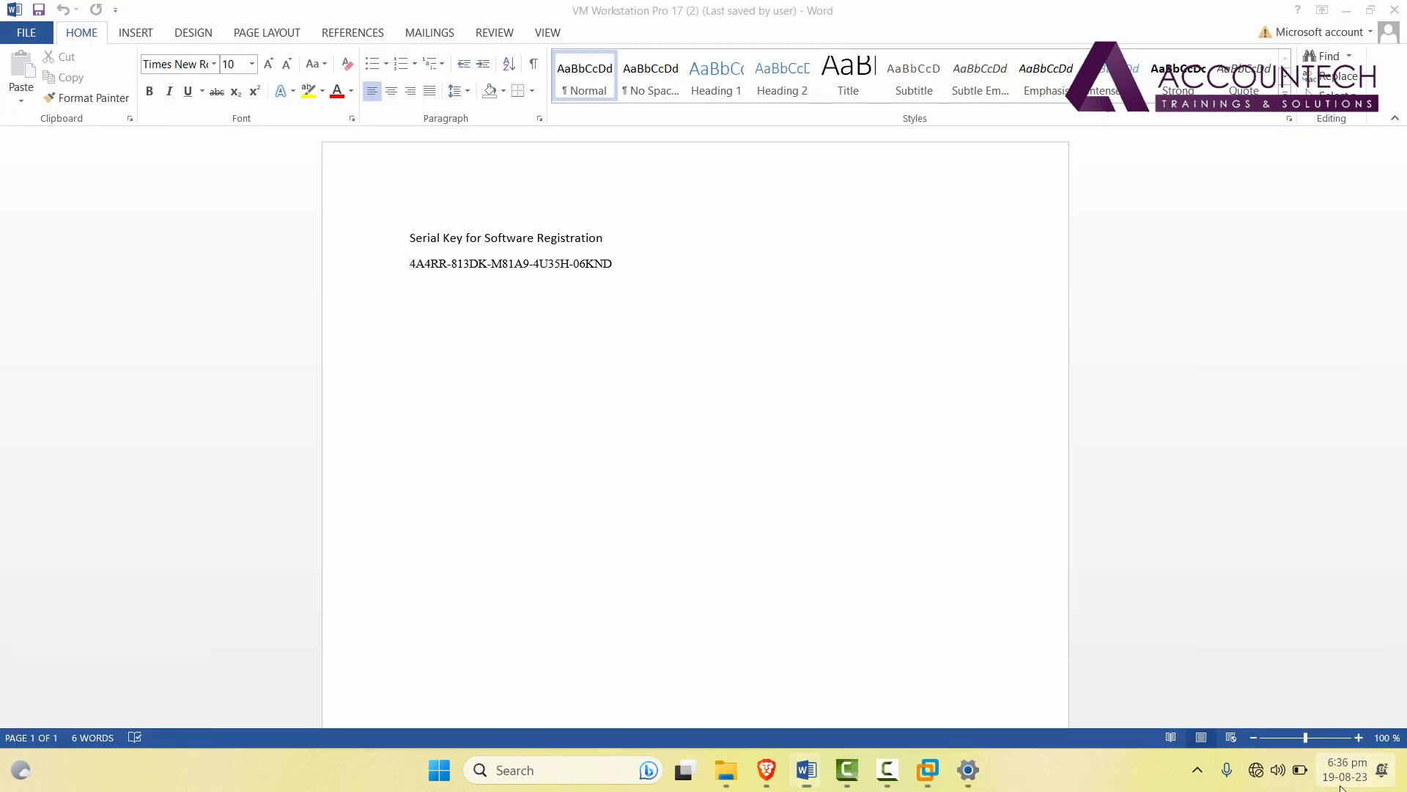
Change the host date to 27 December 2022, then bring VMware Workstation back to the front.
right_click(1341, 786)
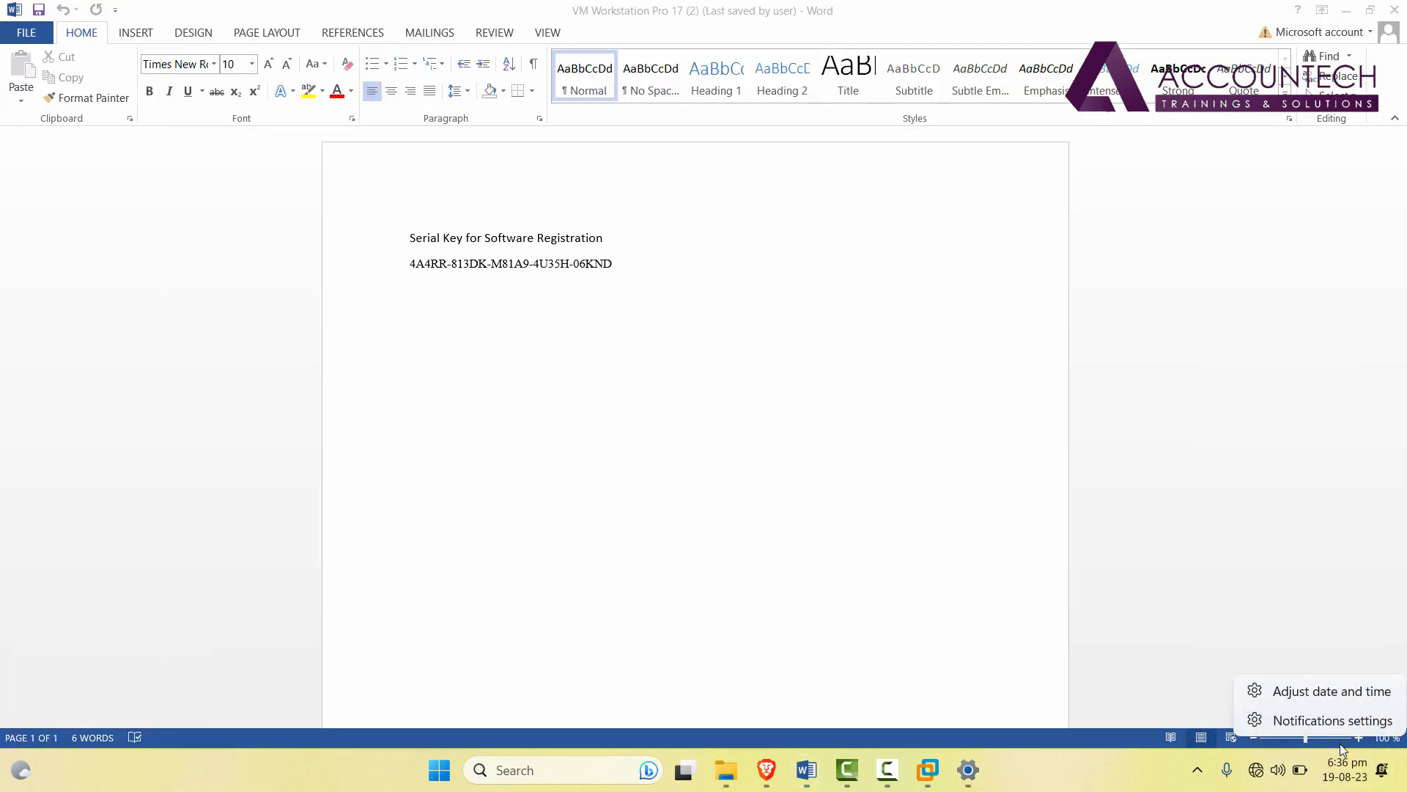
click(1320, 689)
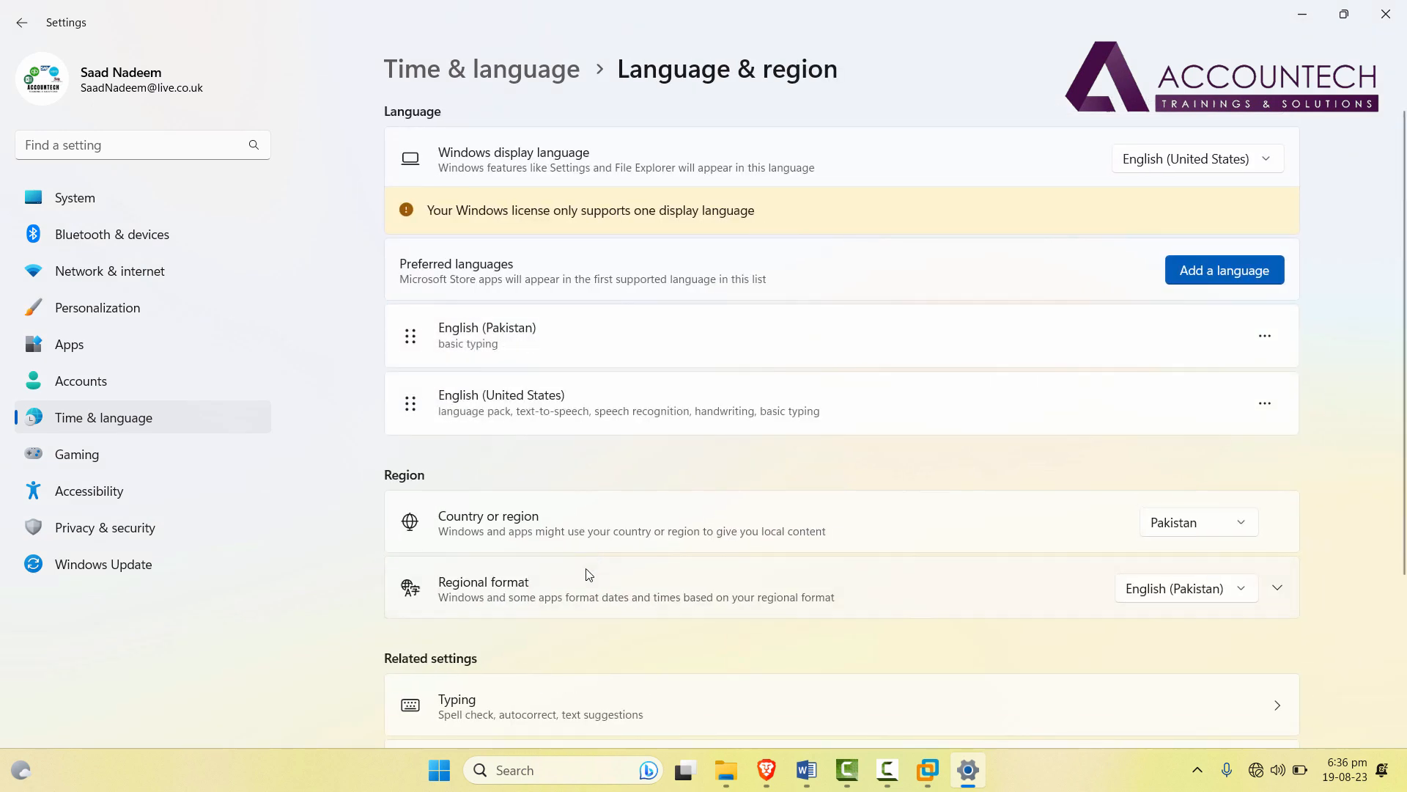
click(582, 610)
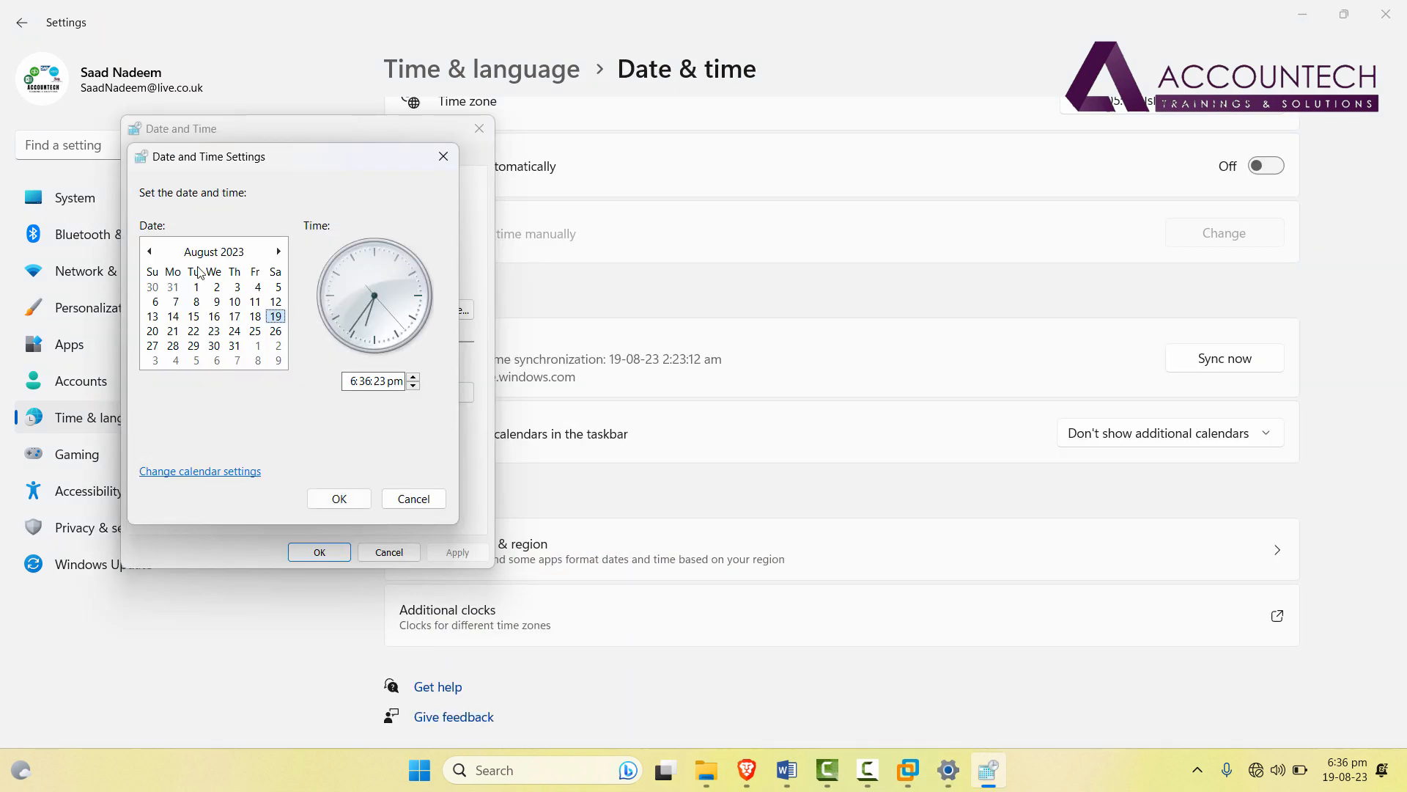
click(203, 253)
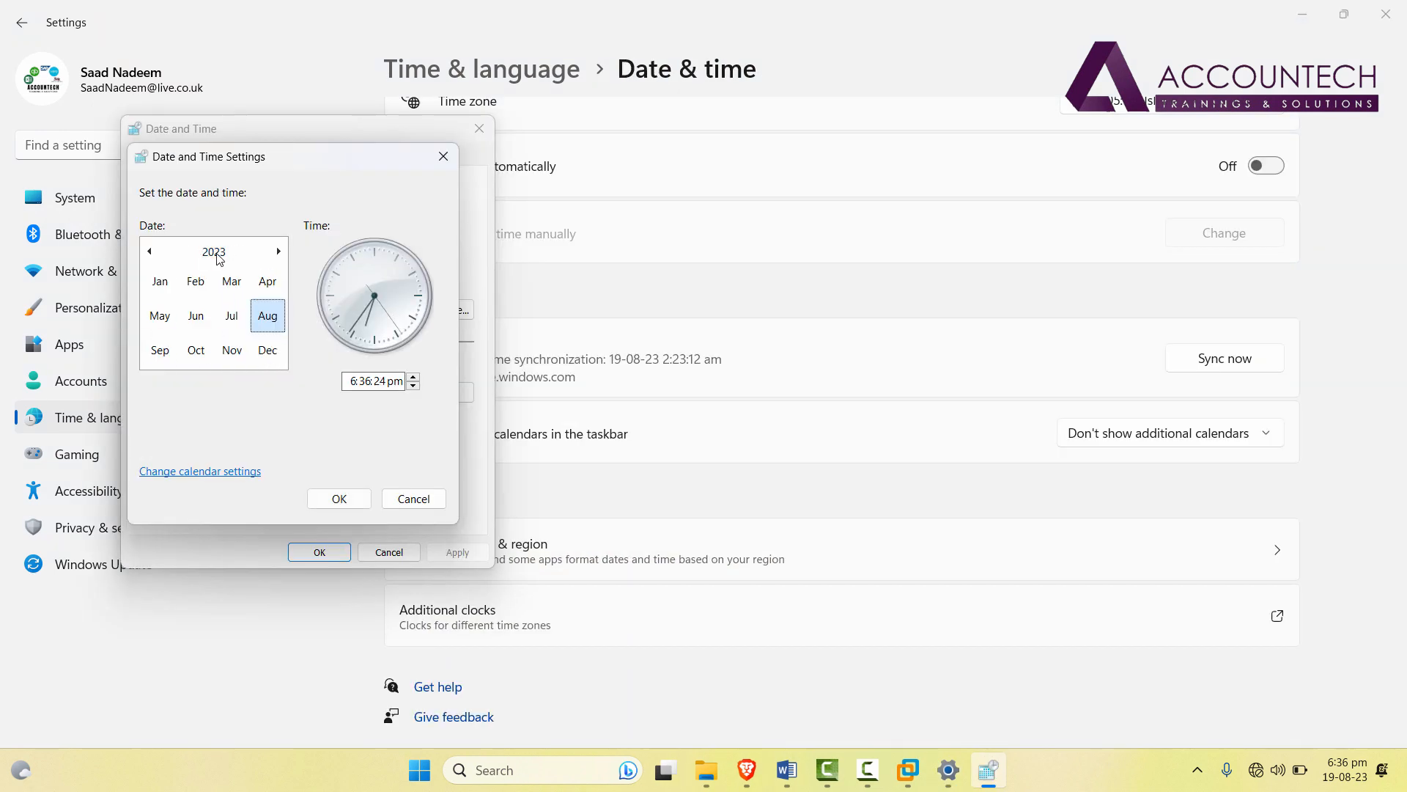
click(207, 252)
click(268, 281)
click(267, 350)
click(193, 346)
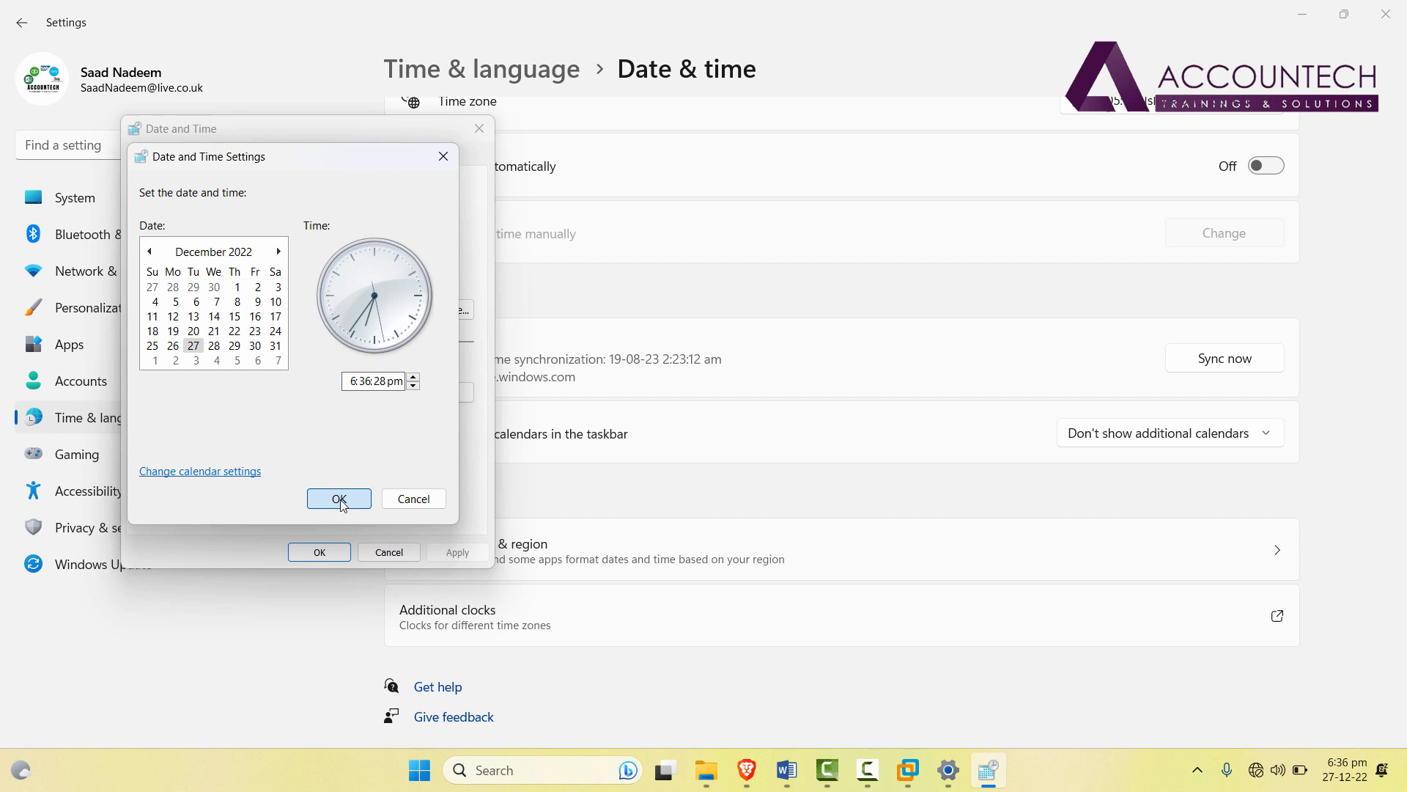
click(332, 552)
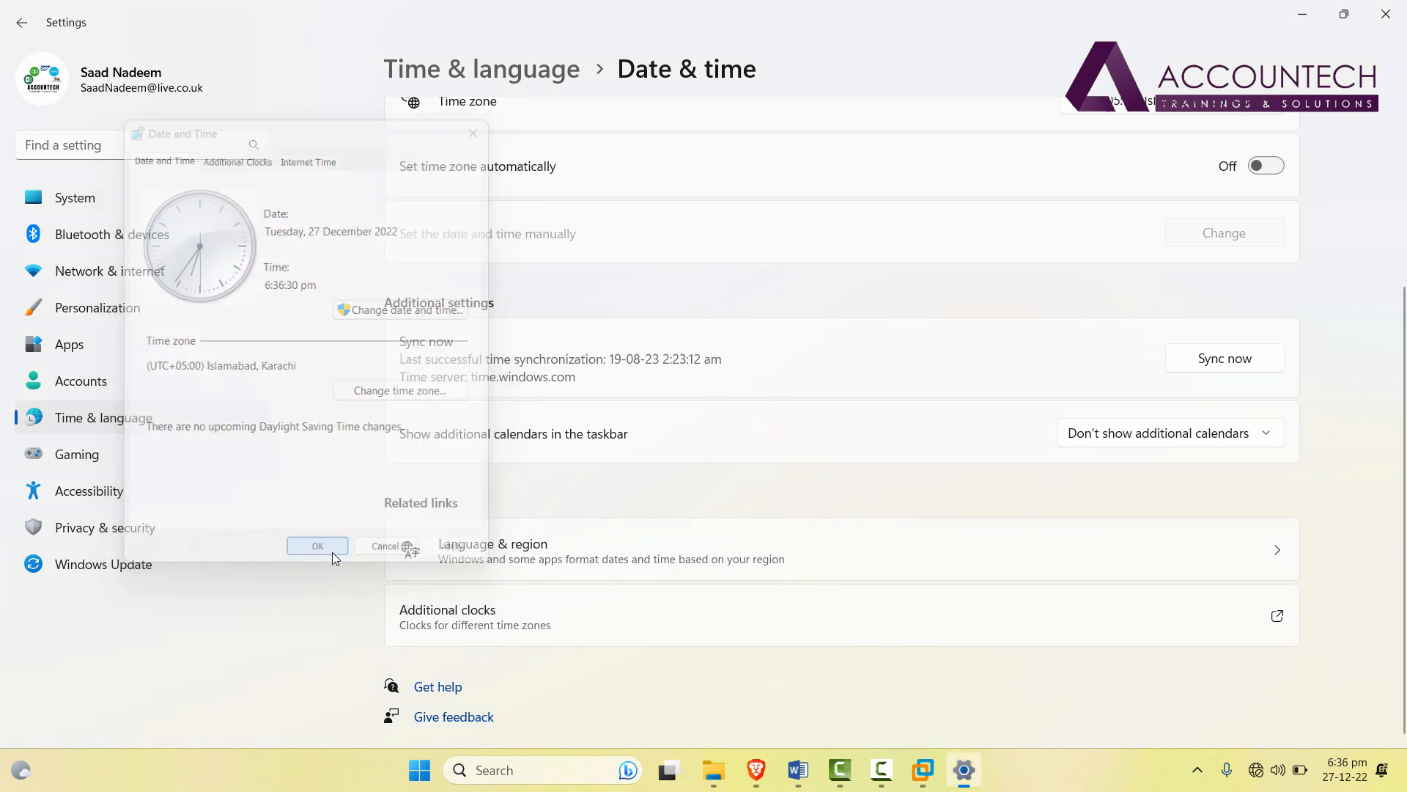
click(930, 779)
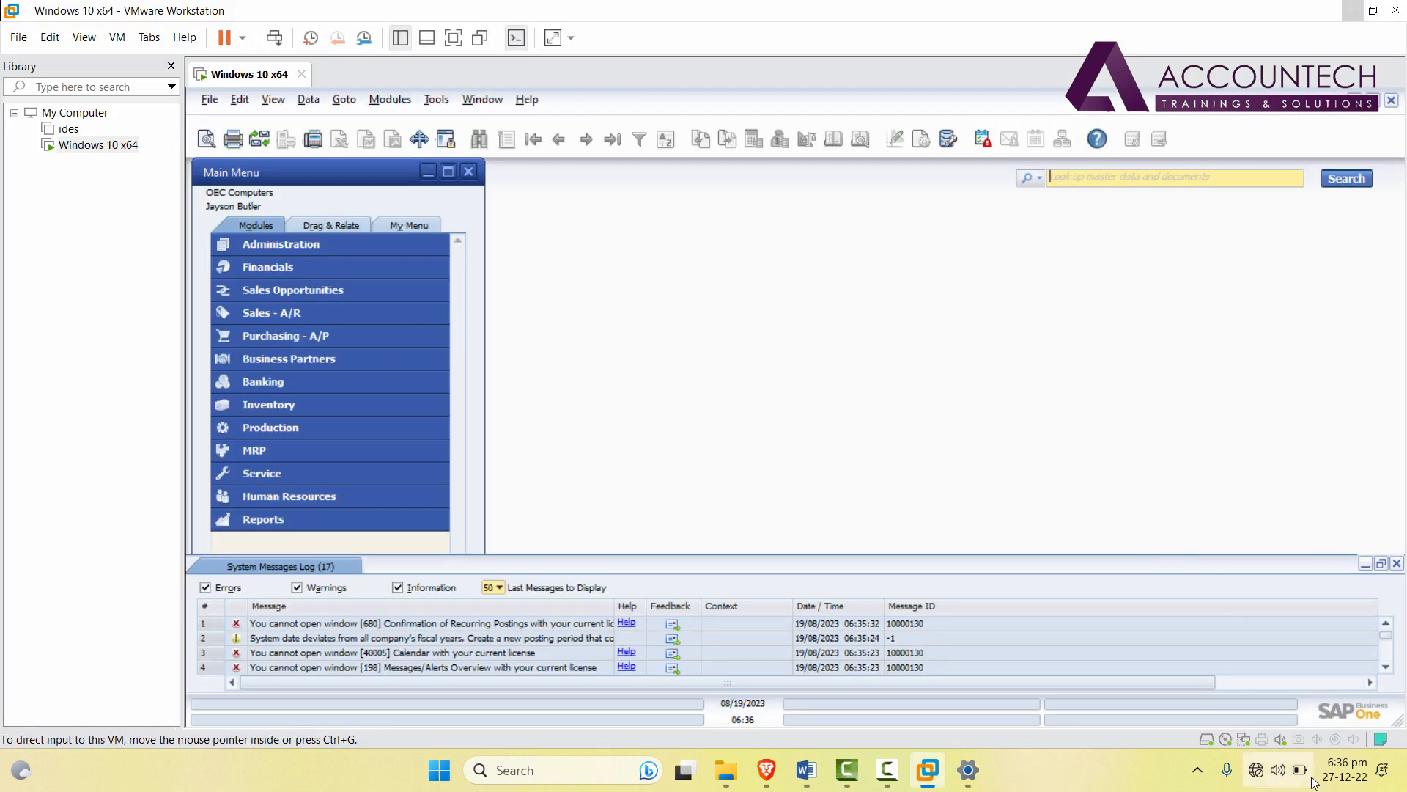
In full-screen guest, set the Windows date to 27 December 2022 via classic Date and Time, then close all settings.
click(447, 43)
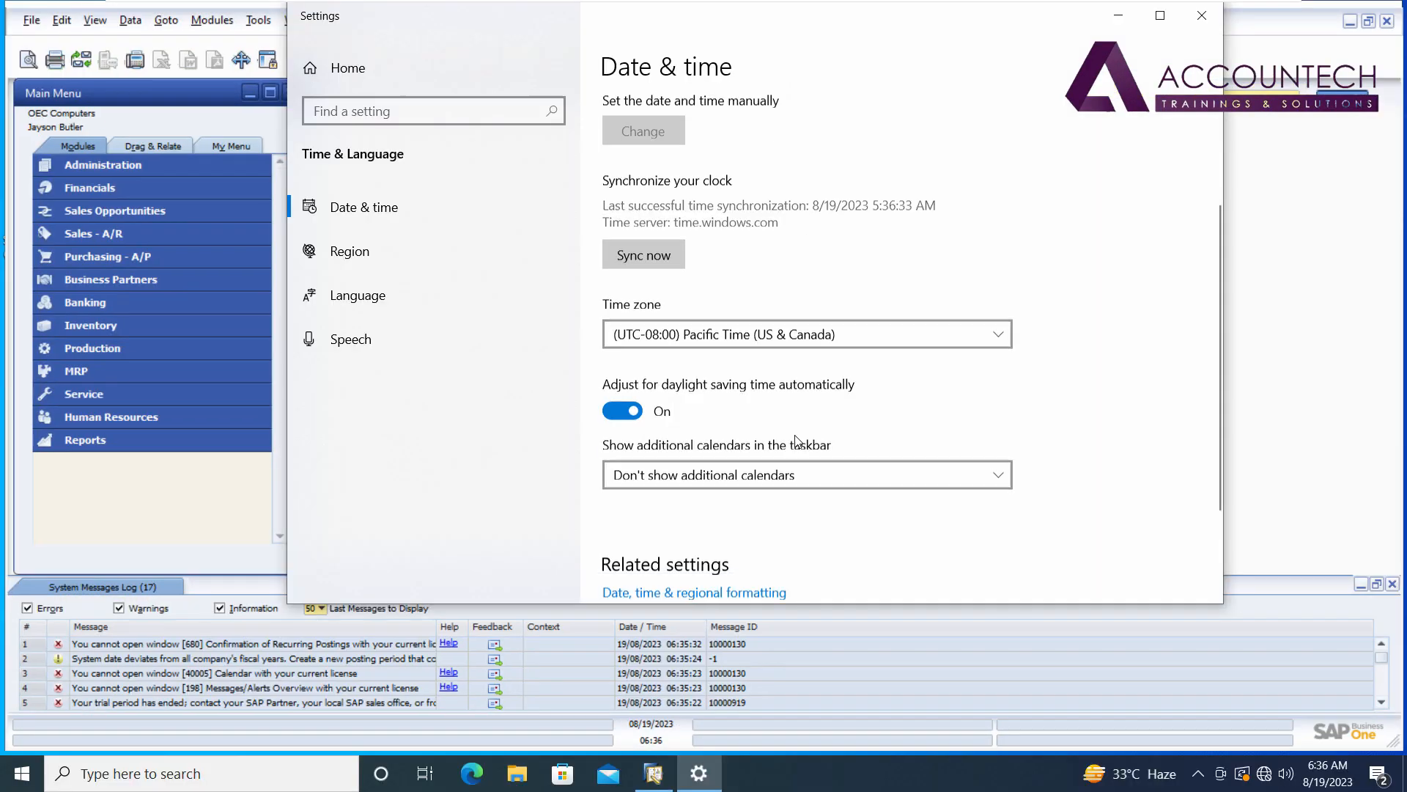
scroll(798, 441, down, 2)
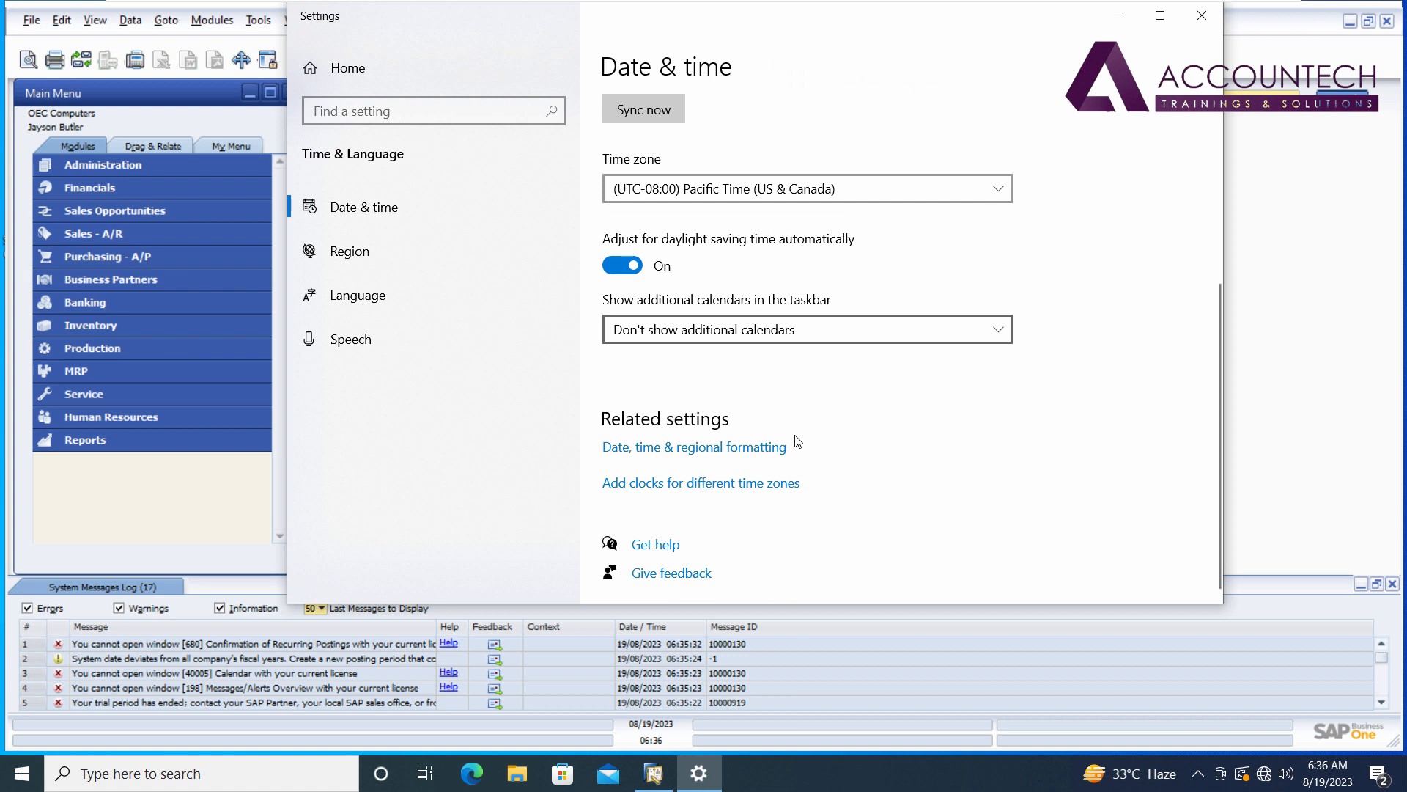
click(724, 448)
scroll(811, 391, down, 3)
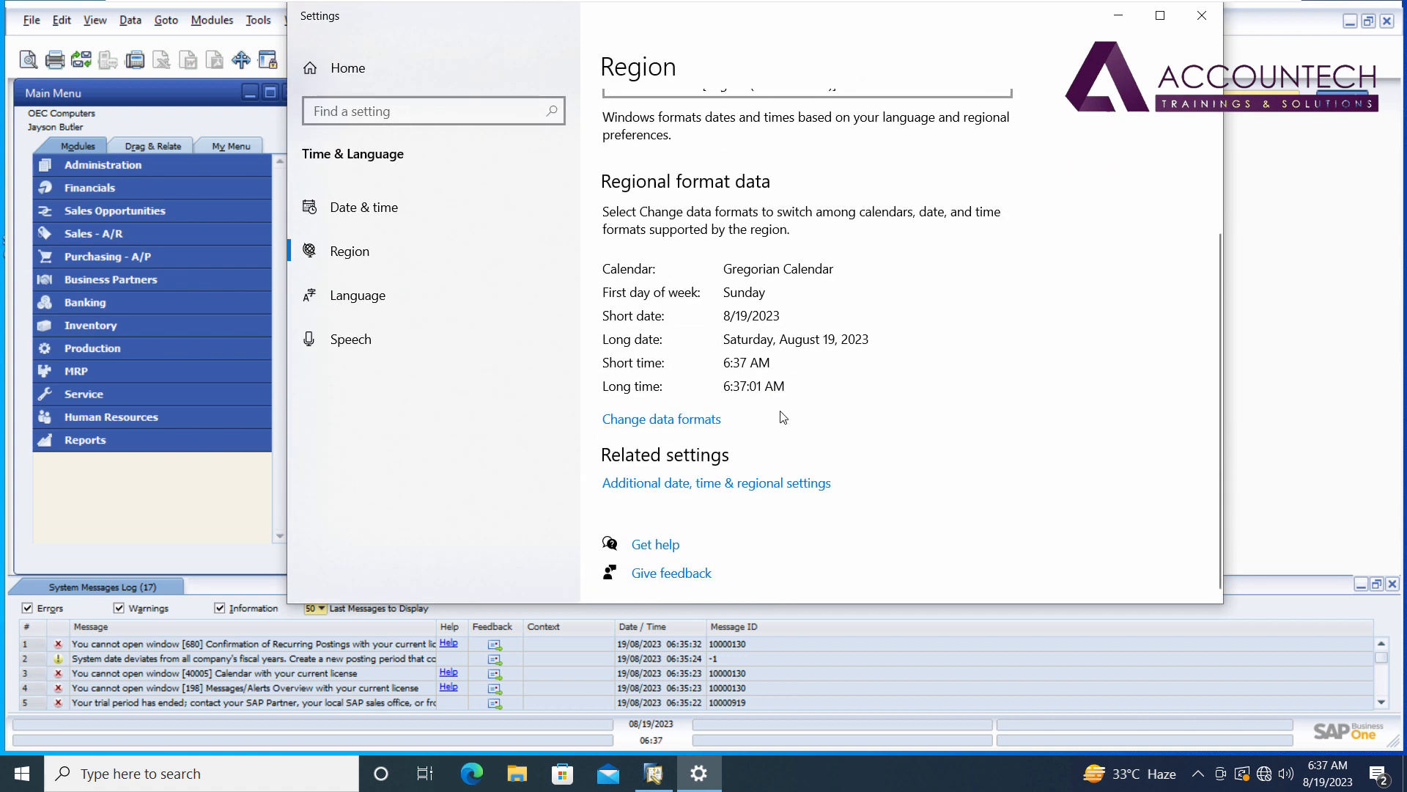
click(690, 490)
click(508, 222)
click(442, 290)
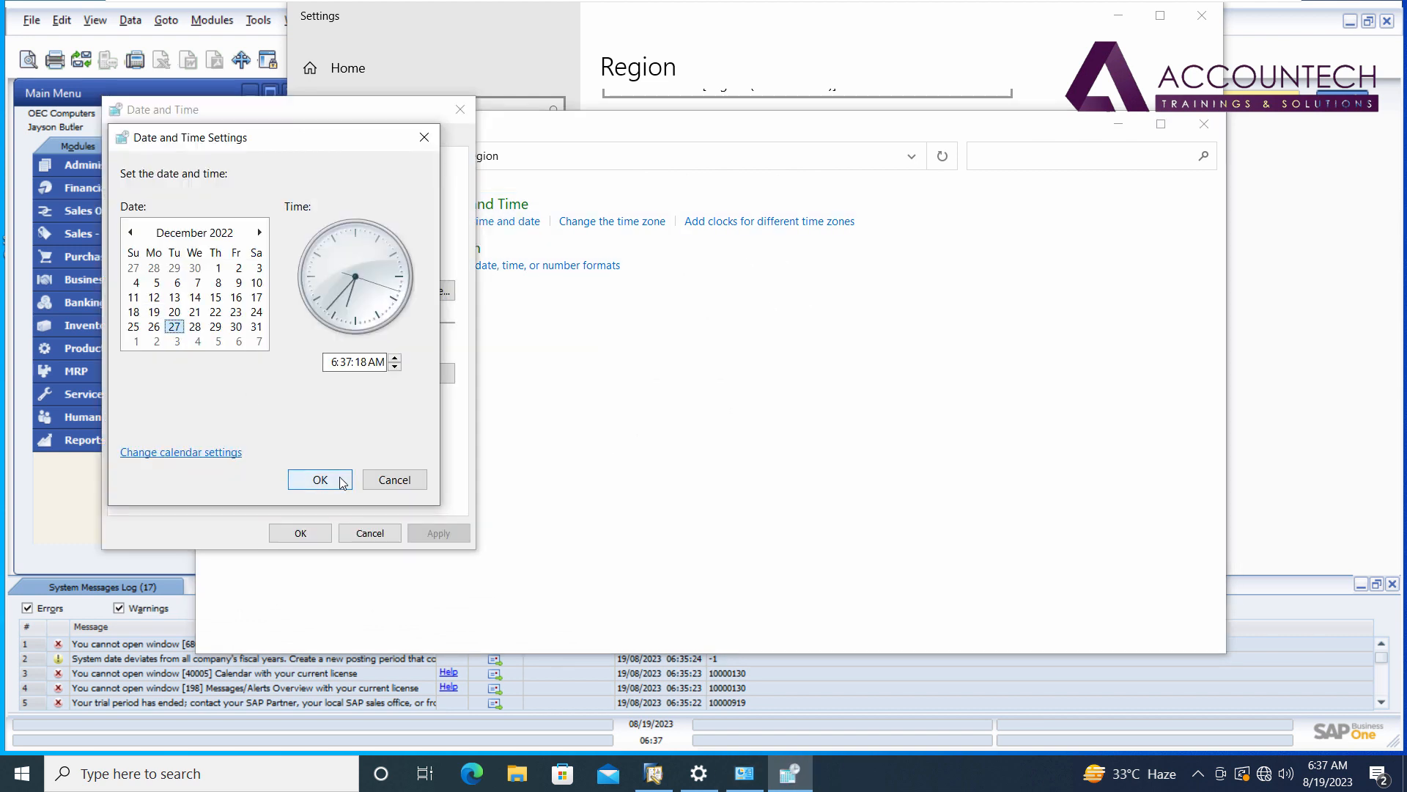
click(341, 482)
click(323, 537)
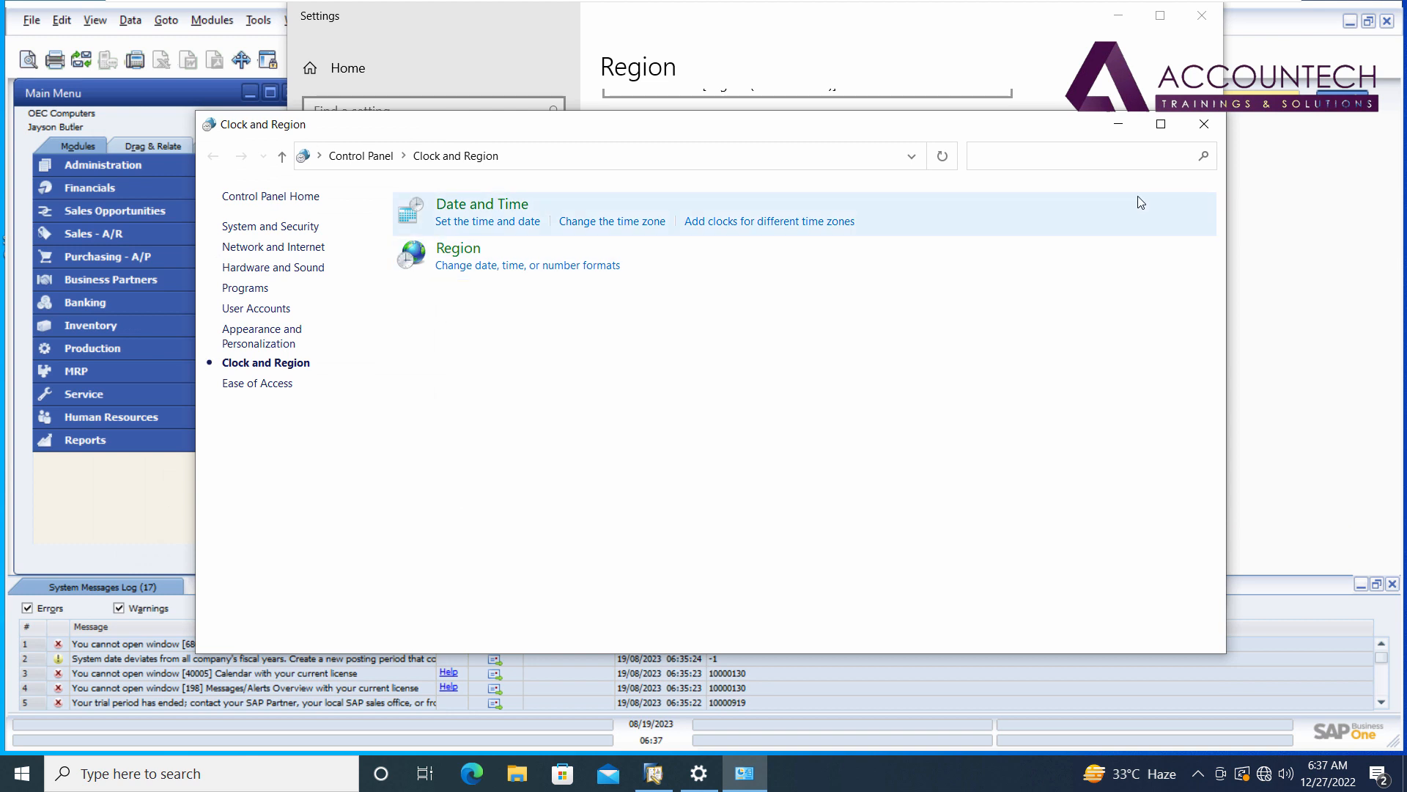
click(1205, 123)
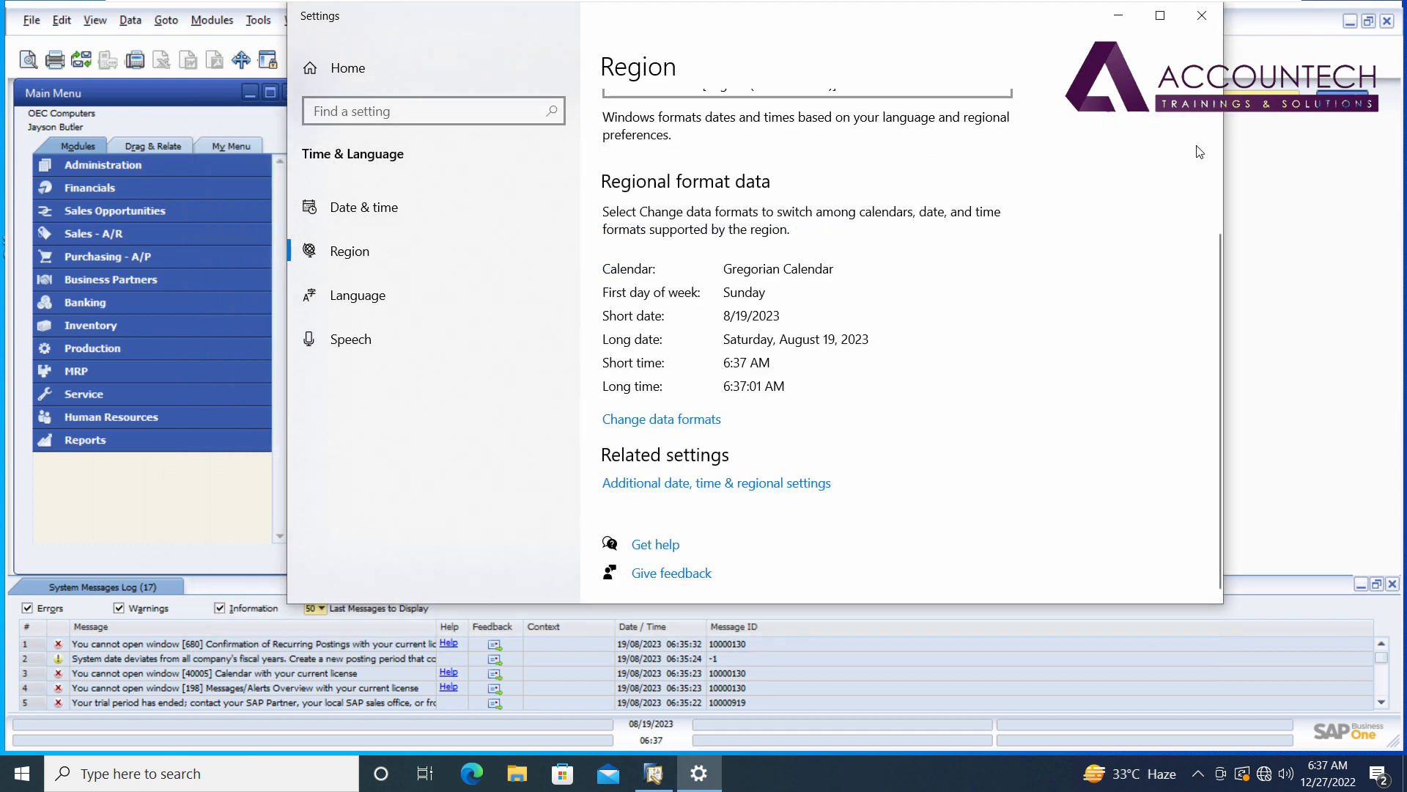
click(1202, 16)
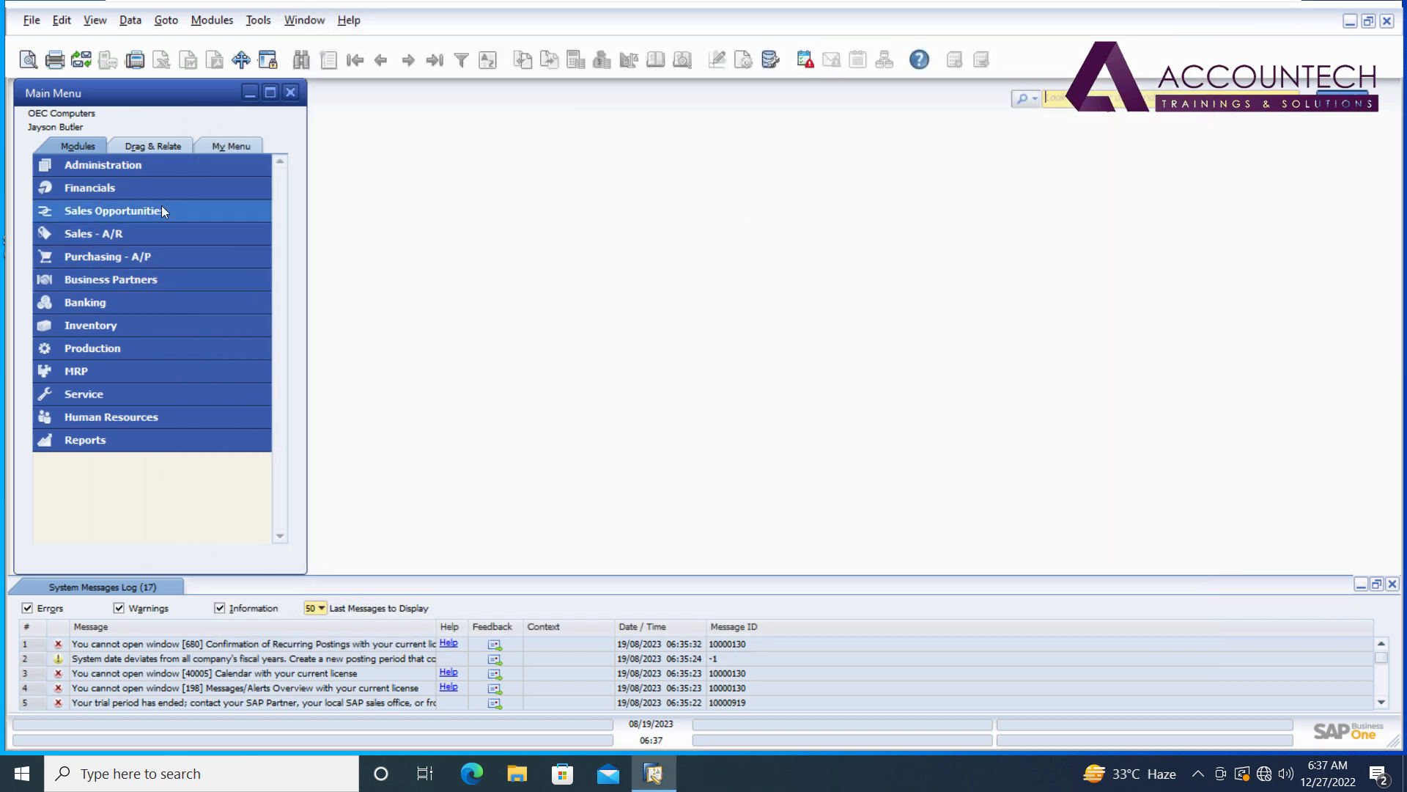
Re-login to OEC Computers under date 12/27/2022 and dismiss the outside-fiscal-year warning.
click(1361, 584)
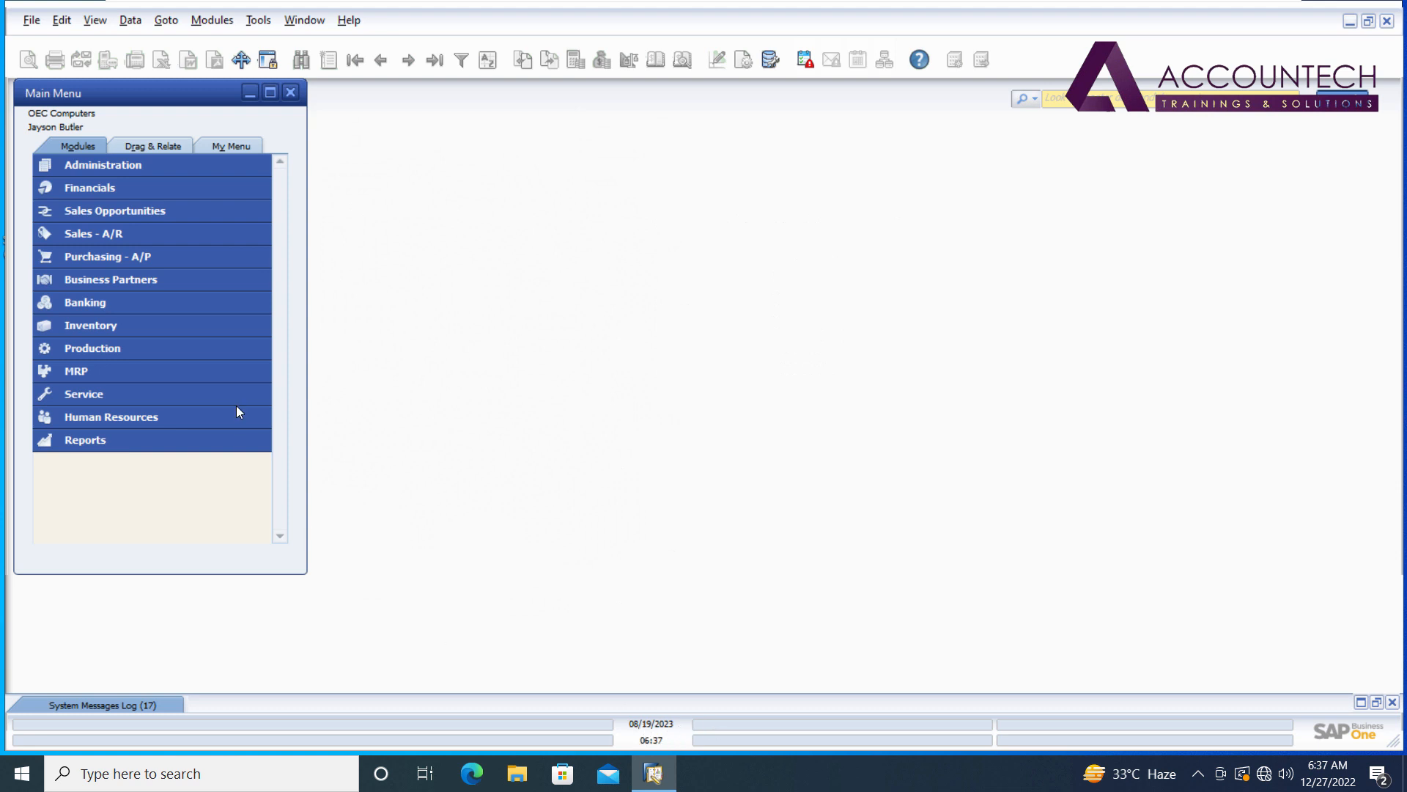
click(227, 167)
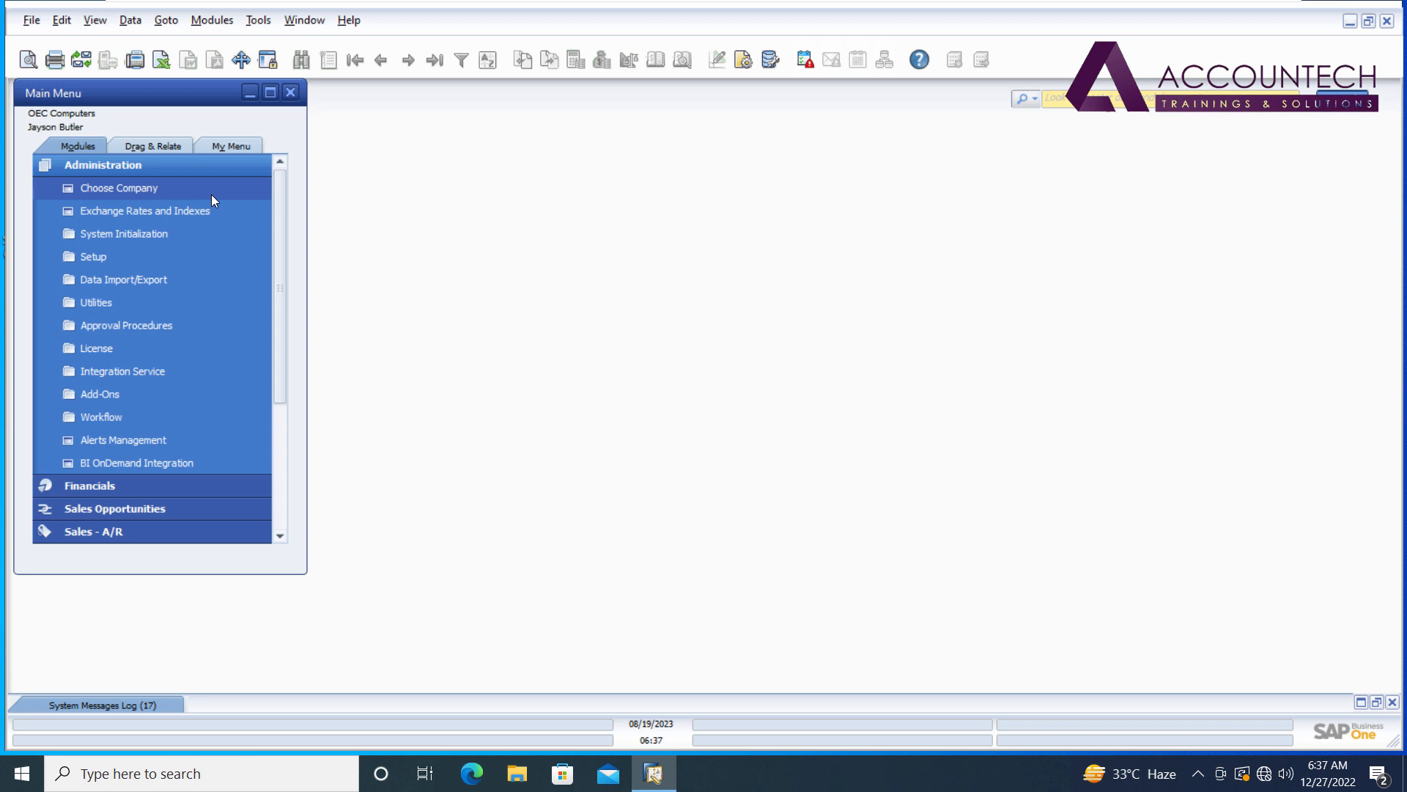
click(211, 195)
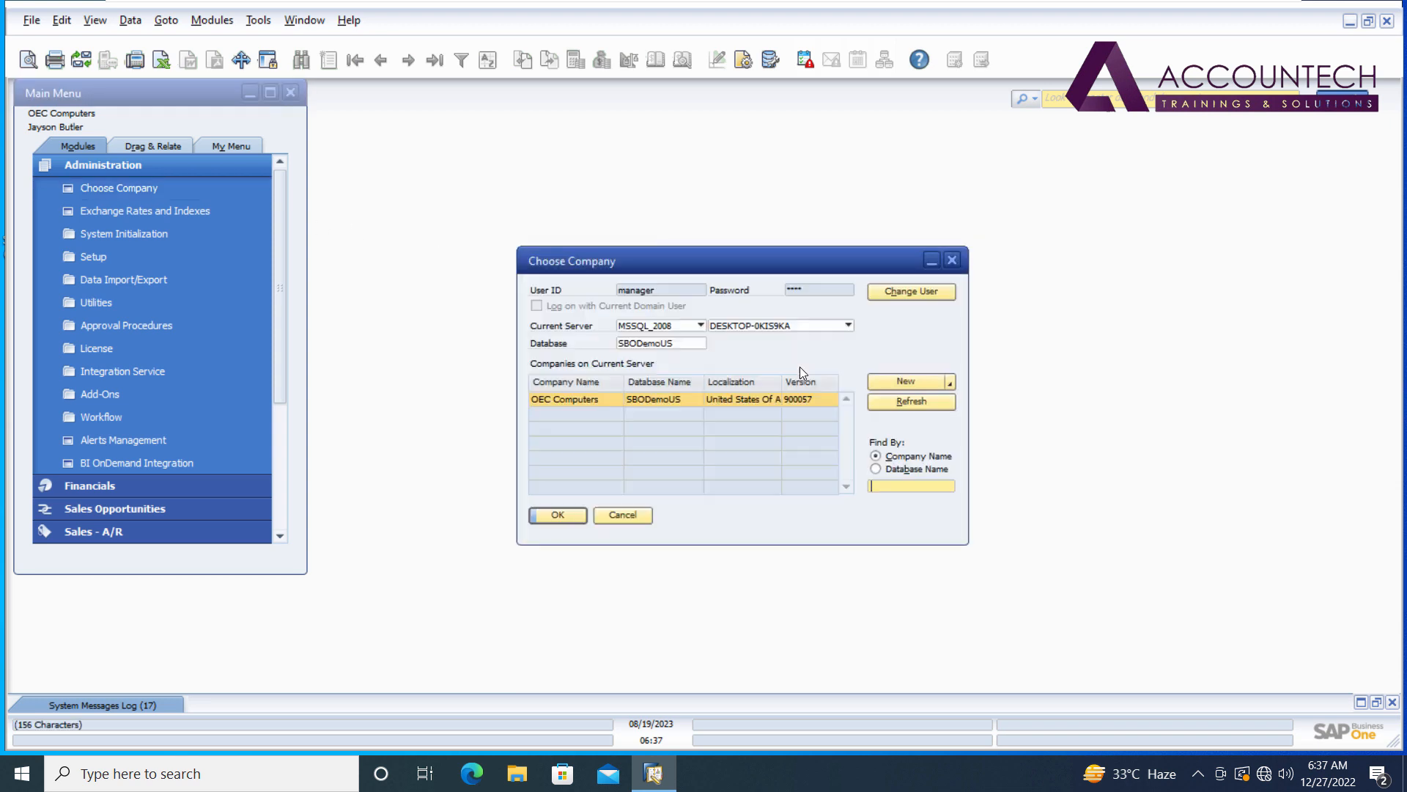
click(919, 292)
text(manage)
key(Tab)
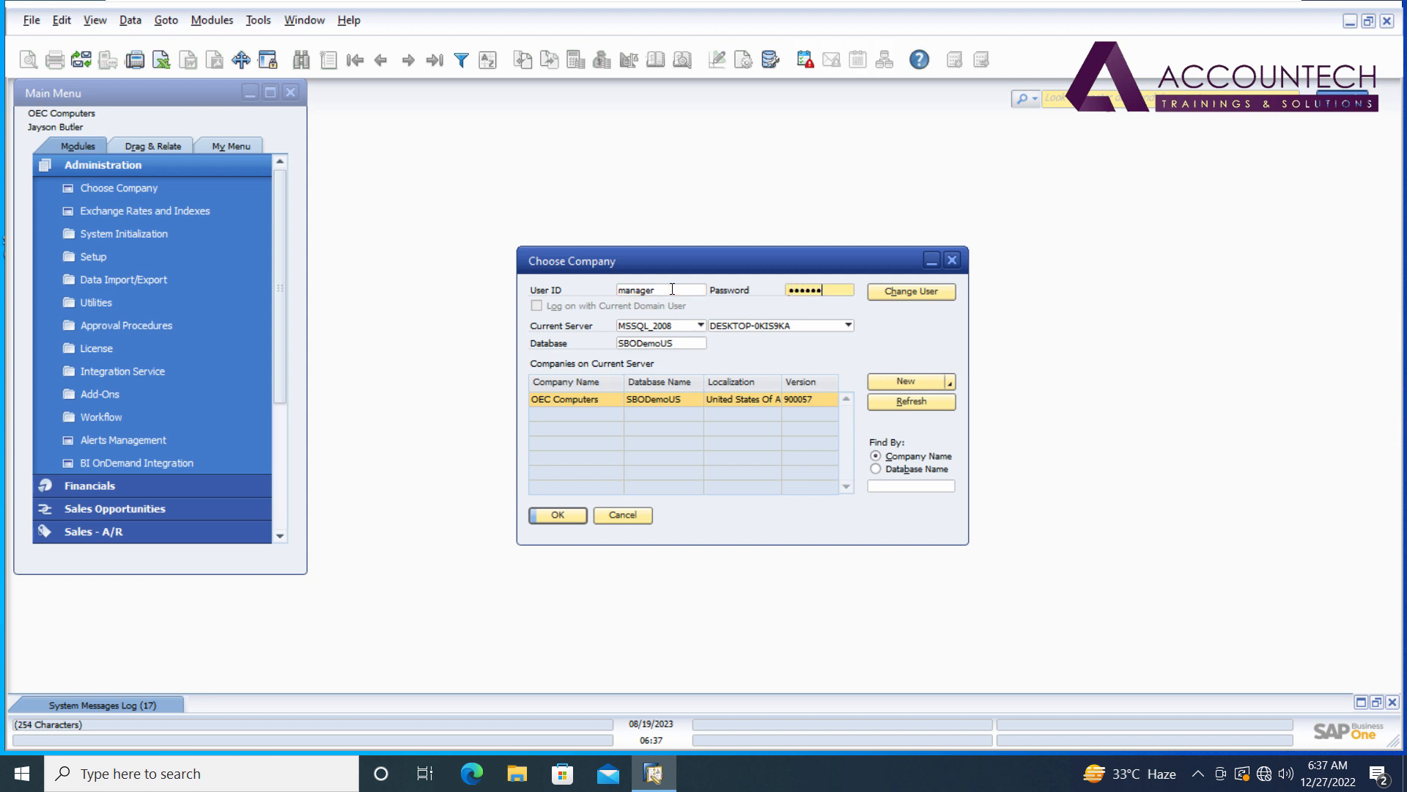
click(564, 516)
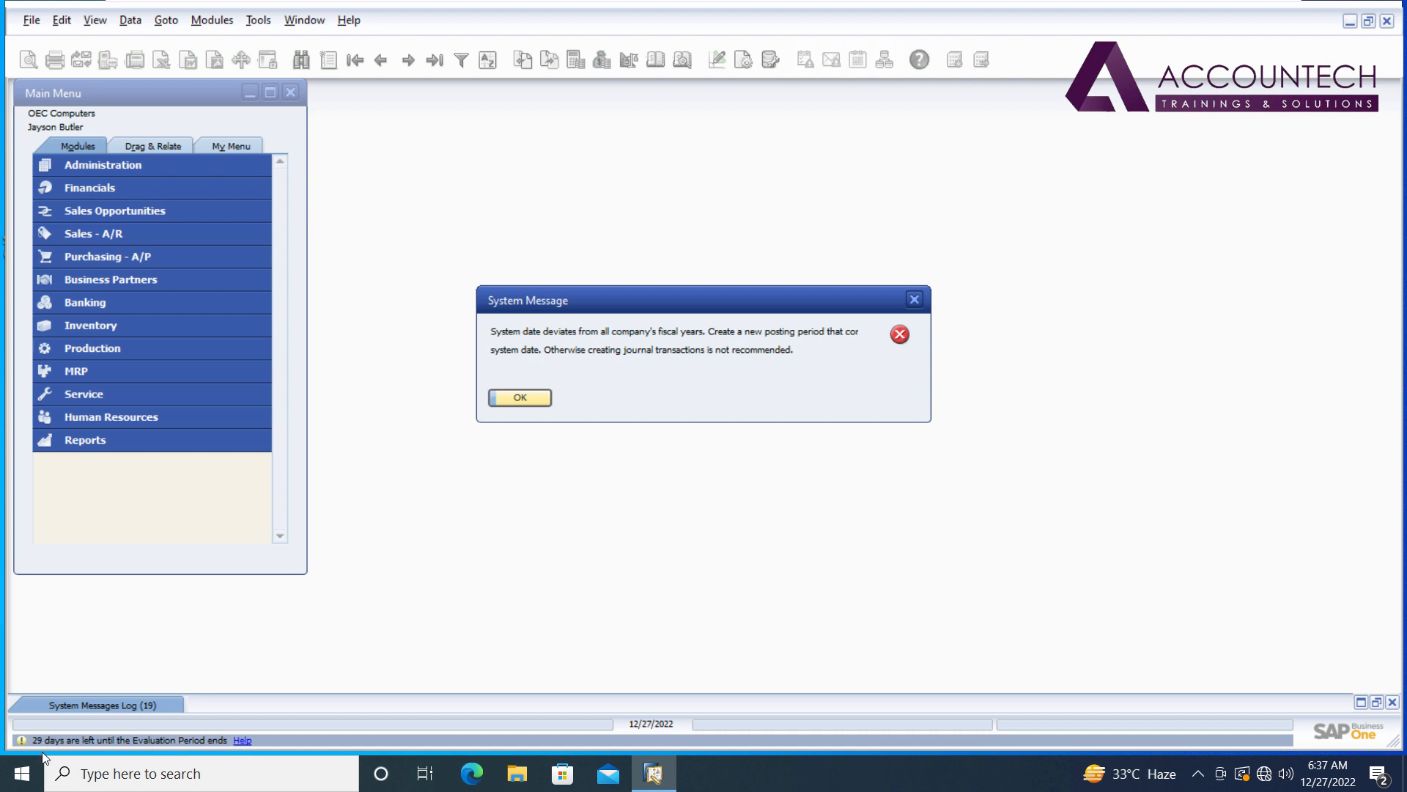
click(528, 402)
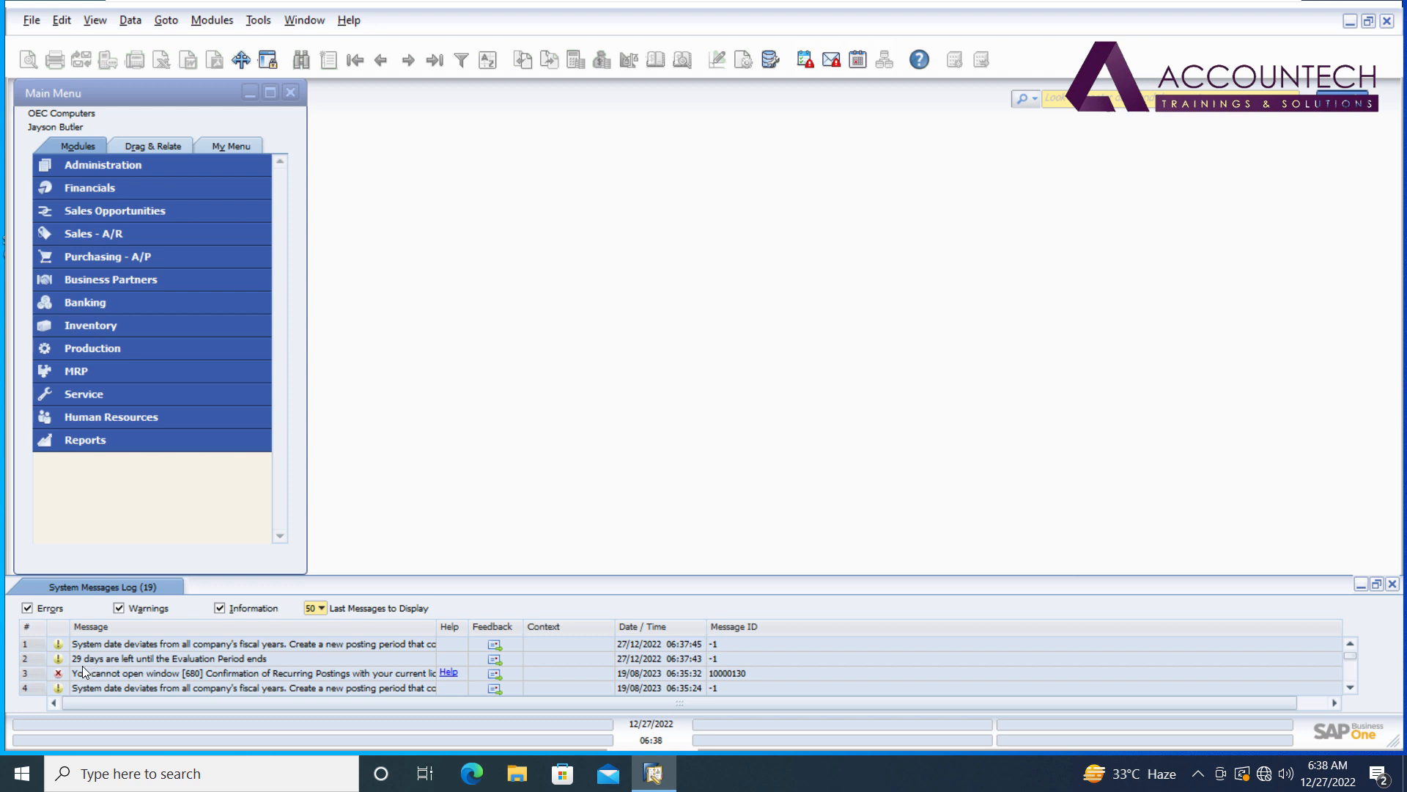
Collapse the messages log and expand the Financials module to reach Journal Entry.
click(1360, 587)
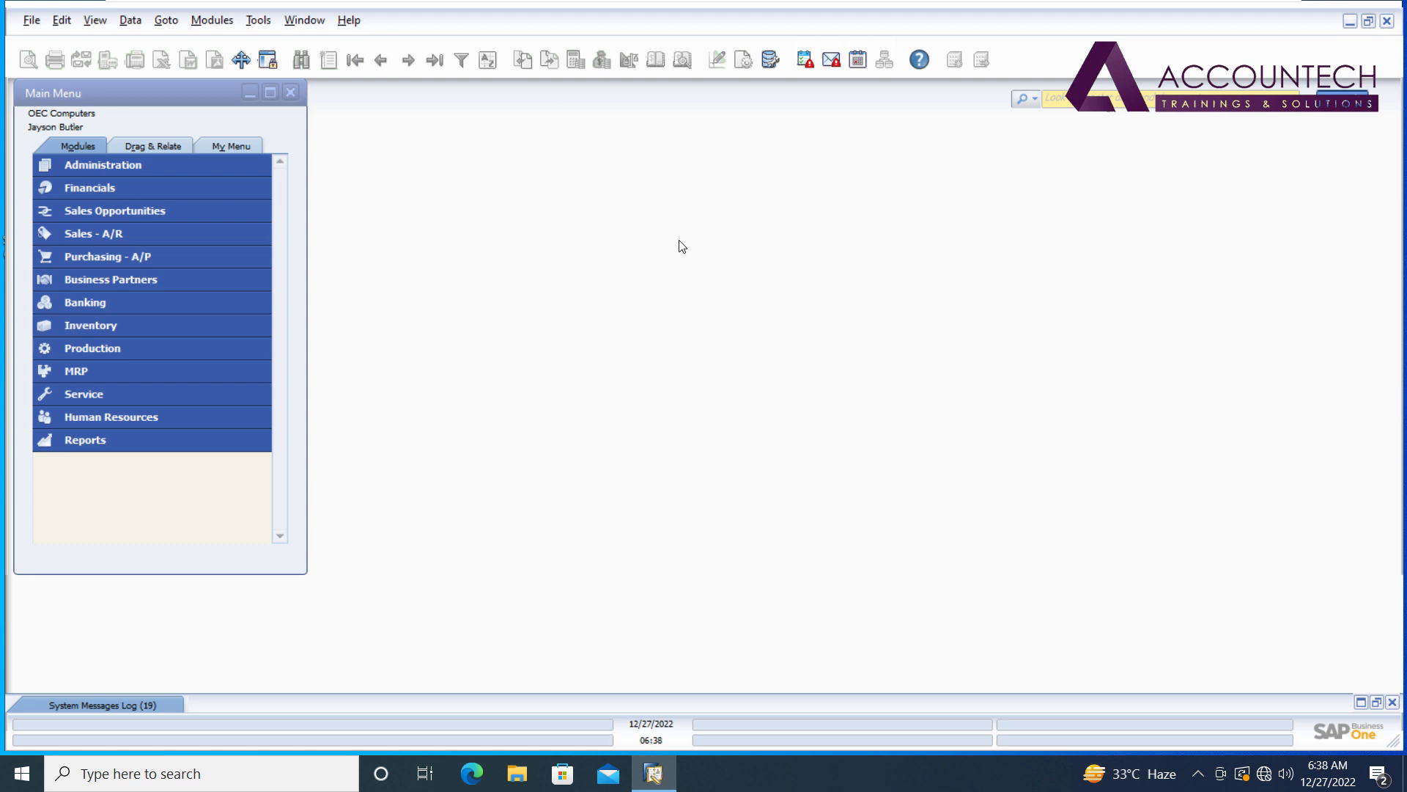
click(110, 93)
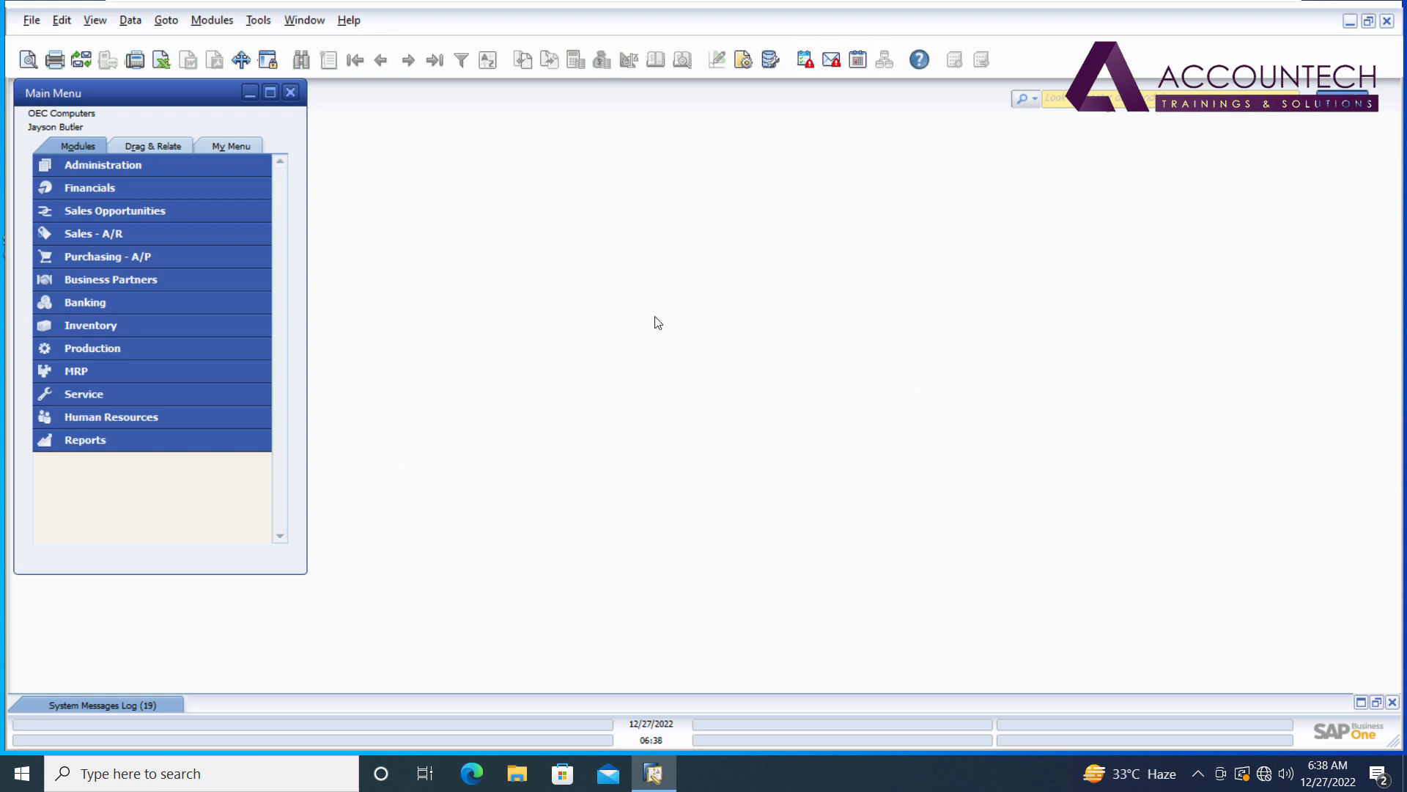
click(173, 233)
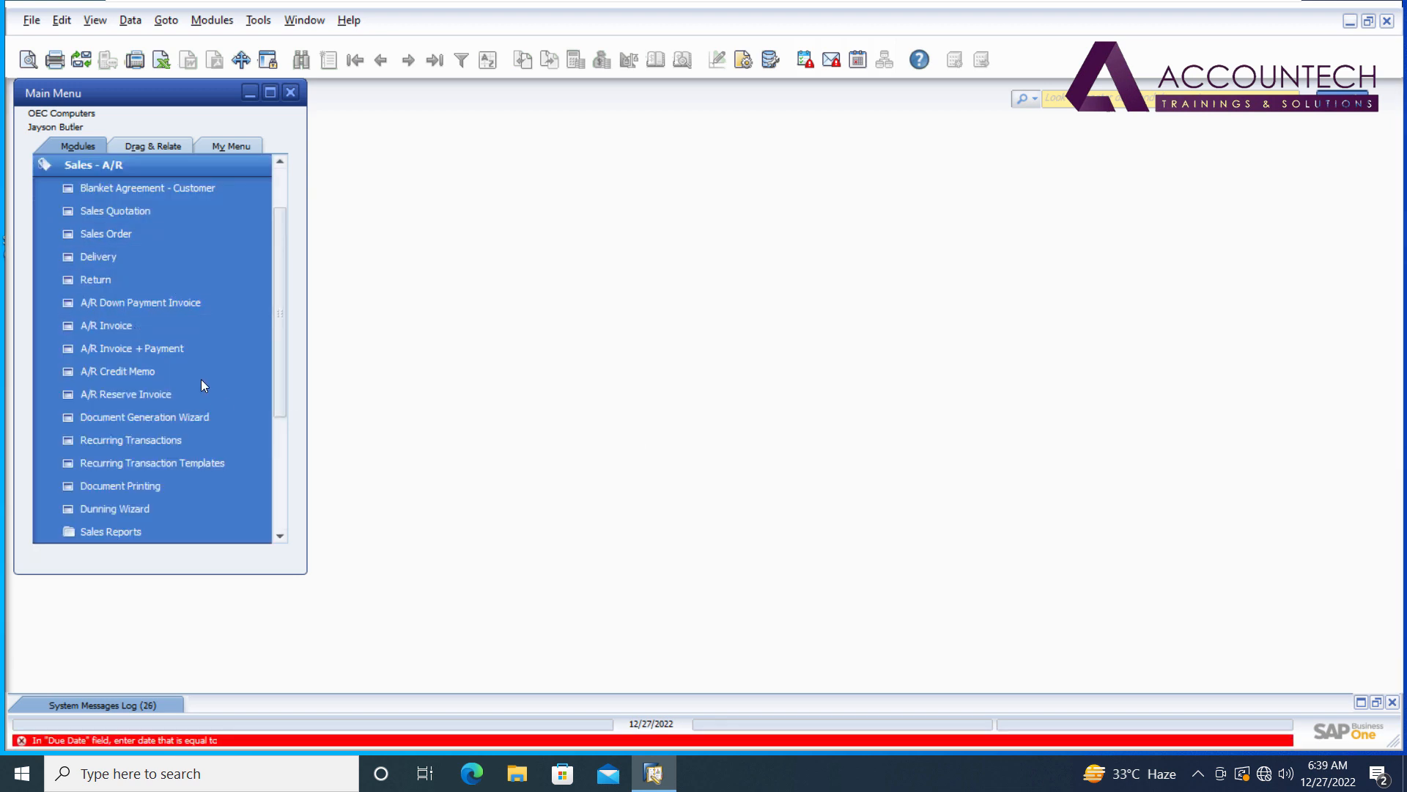
click(189, 164)
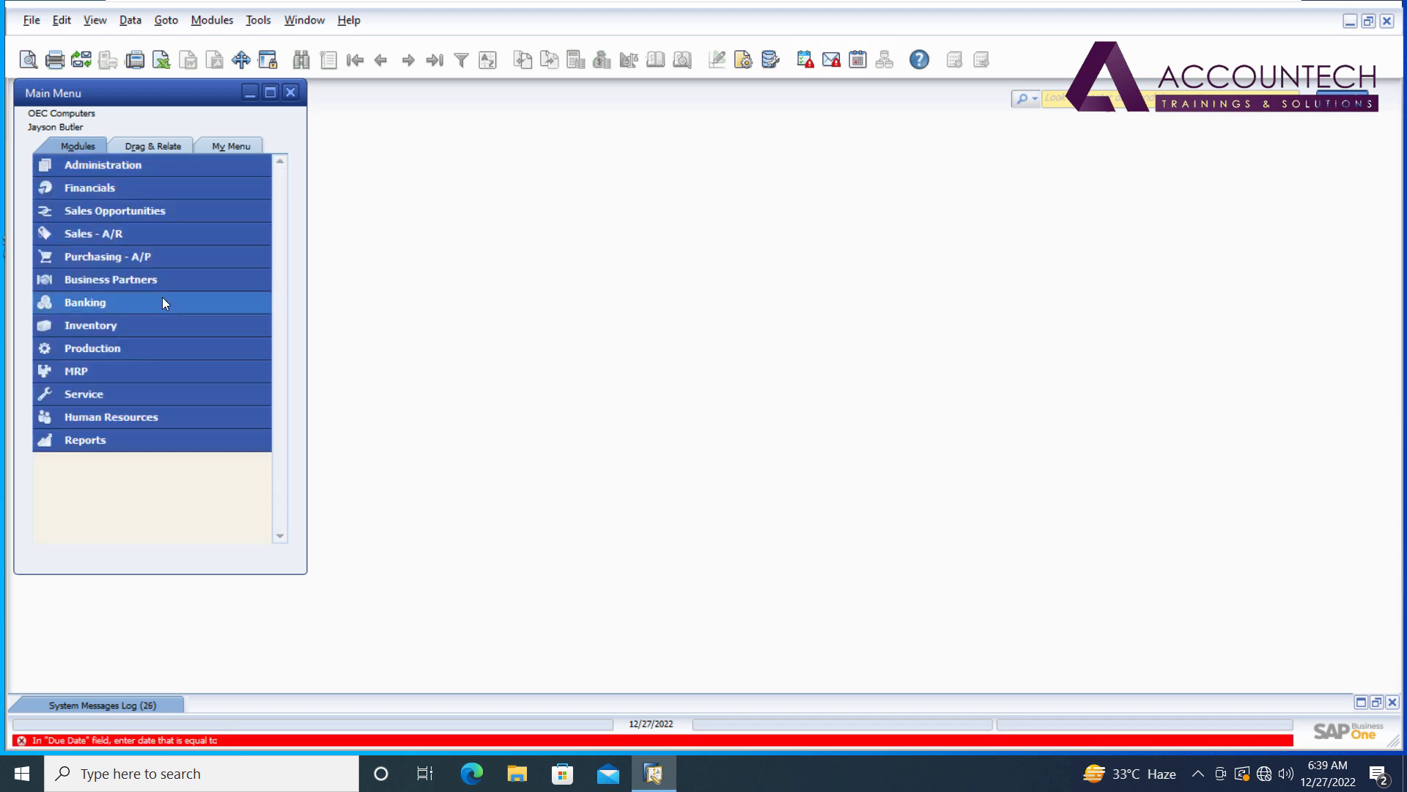
click(144, 189)
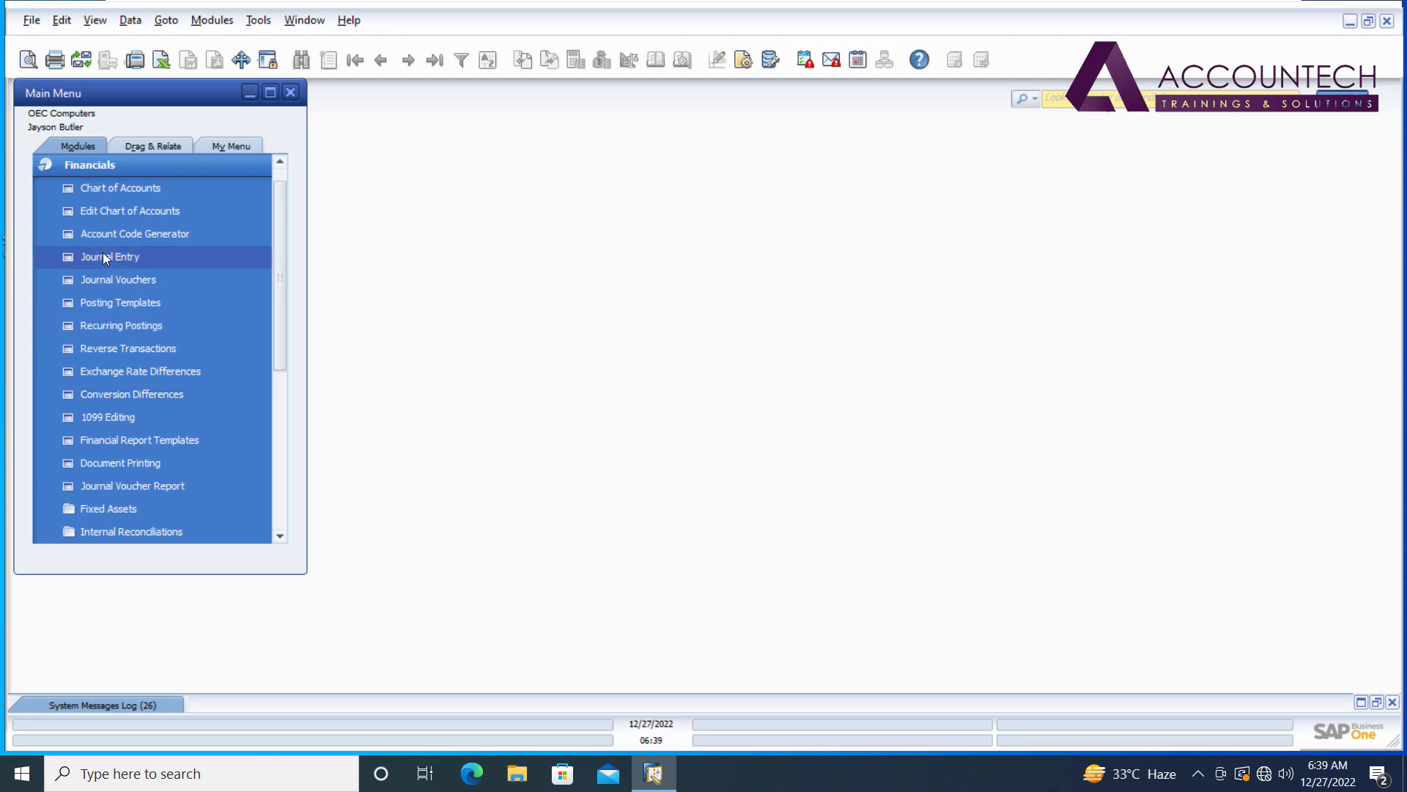
click(106, 258)
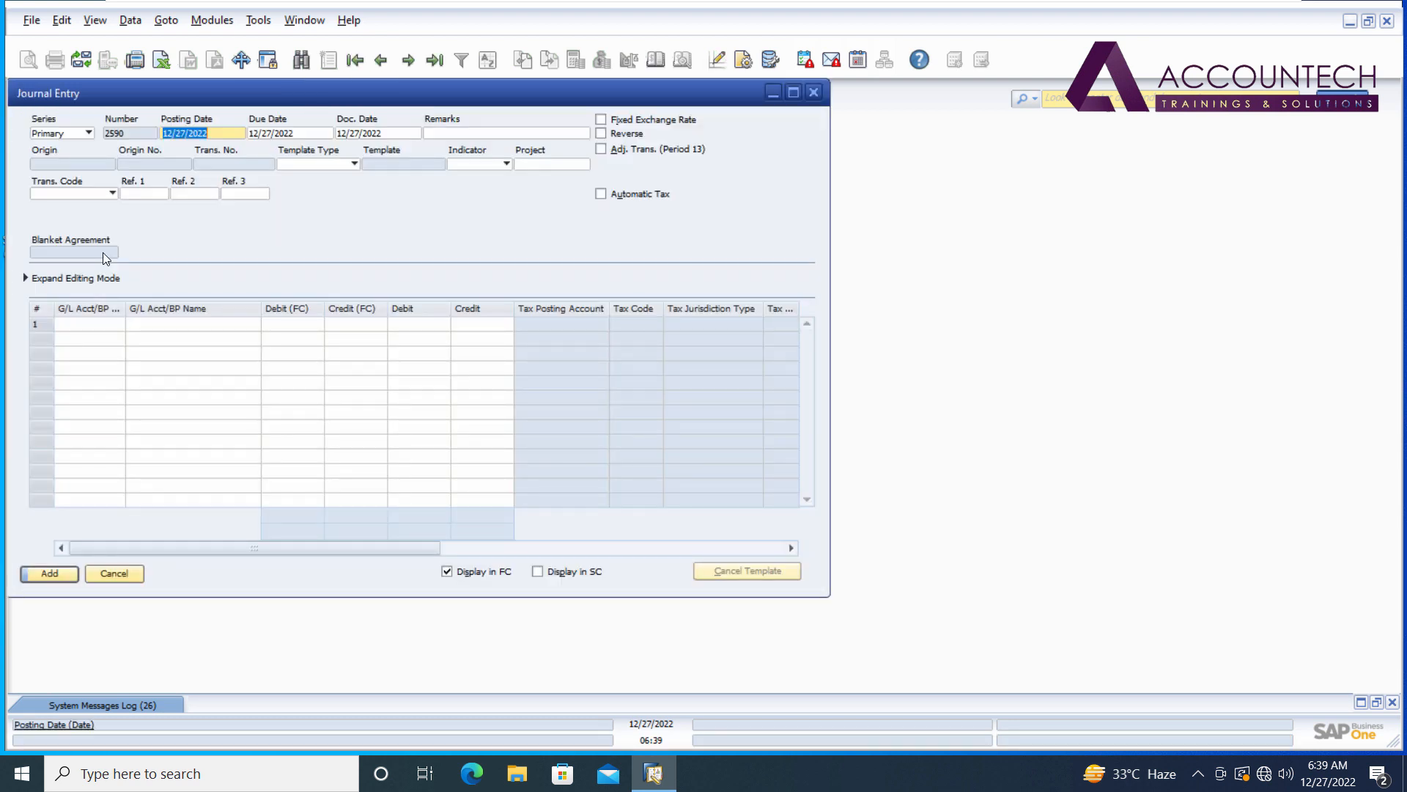
Duplicate the first 50,000.00 opening-balance journal entry, post it as entry 2590, and close the window.
click(414, 63)
right_click(323, 214)
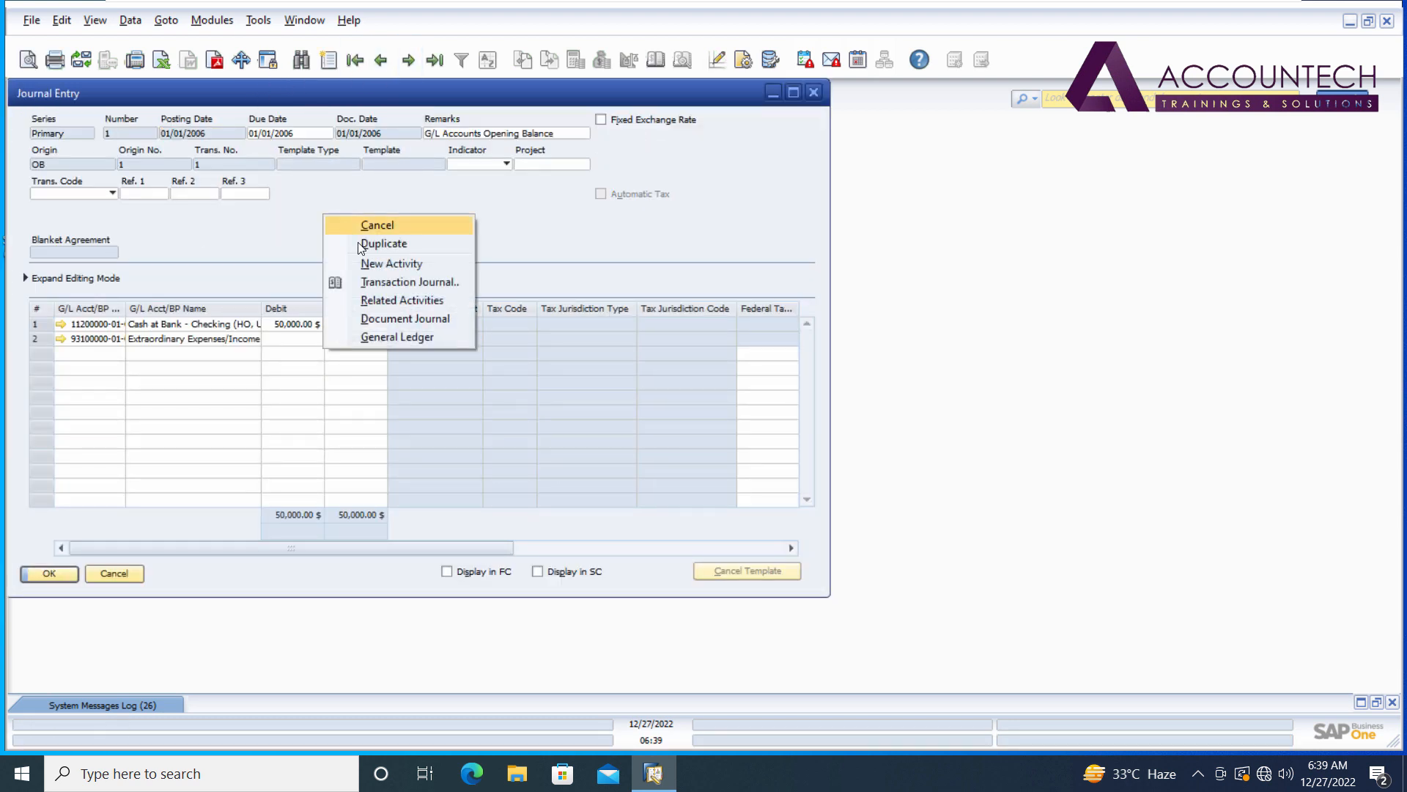
click(379, 245)
click(171, 132)
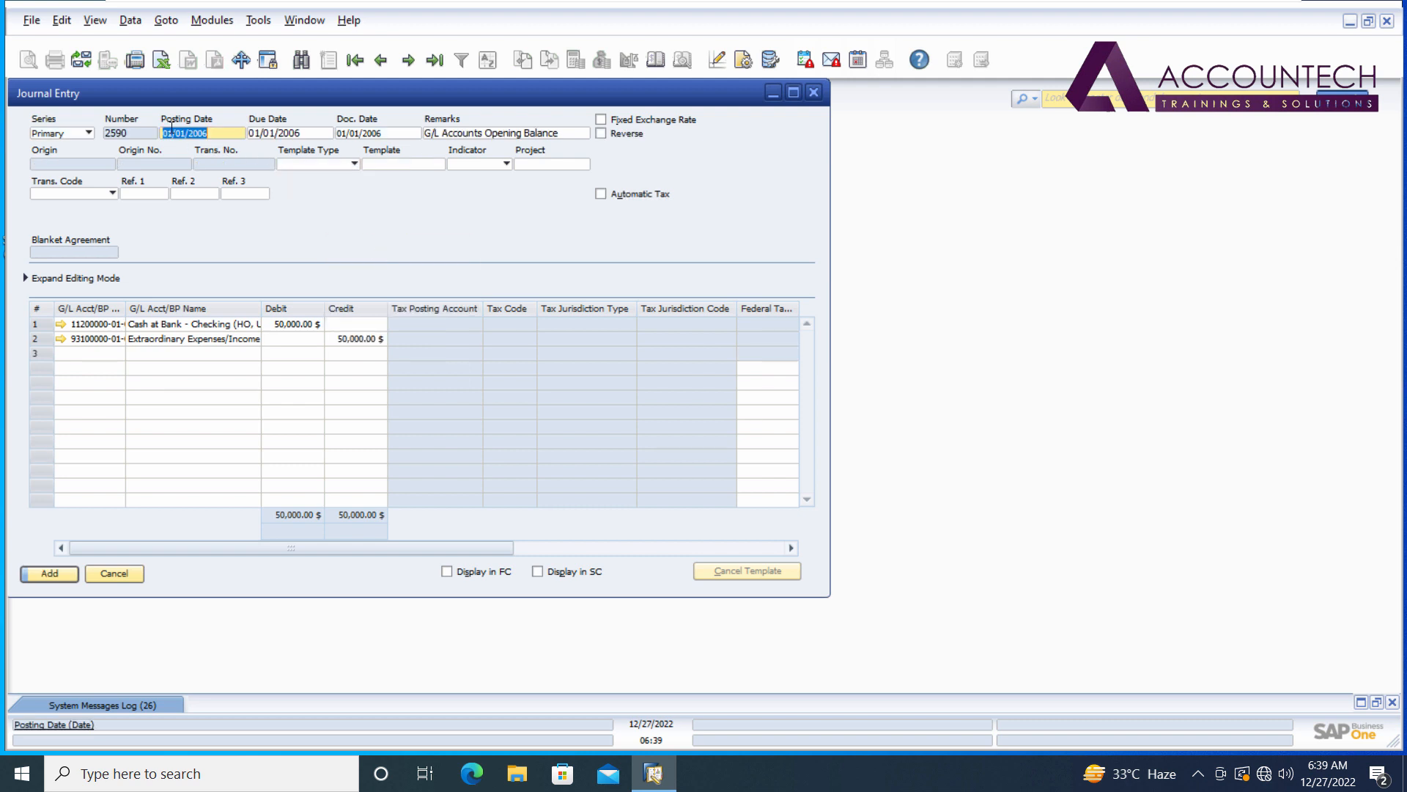
drag(268, 94, 574, 142)
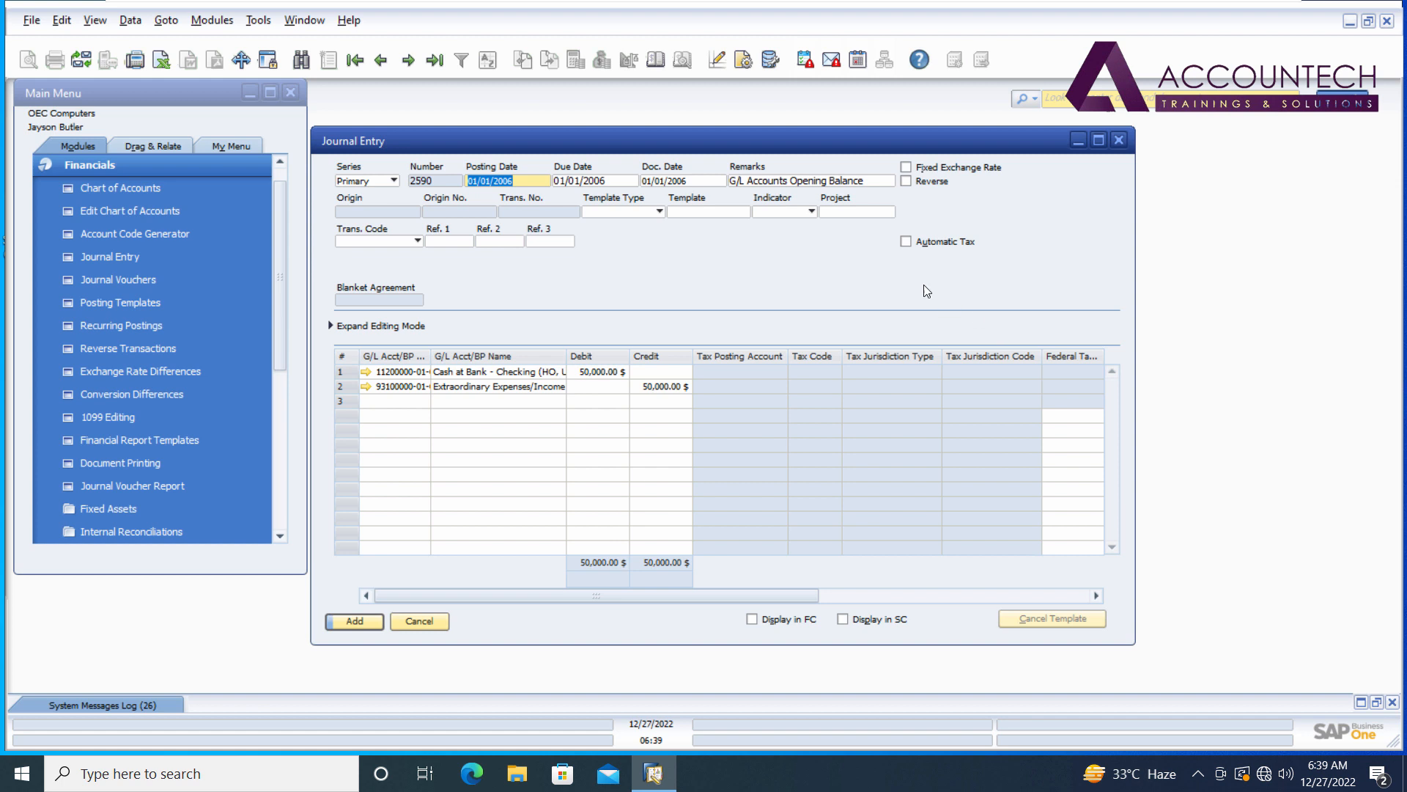
right_click(624, 241)
click(614, 255)
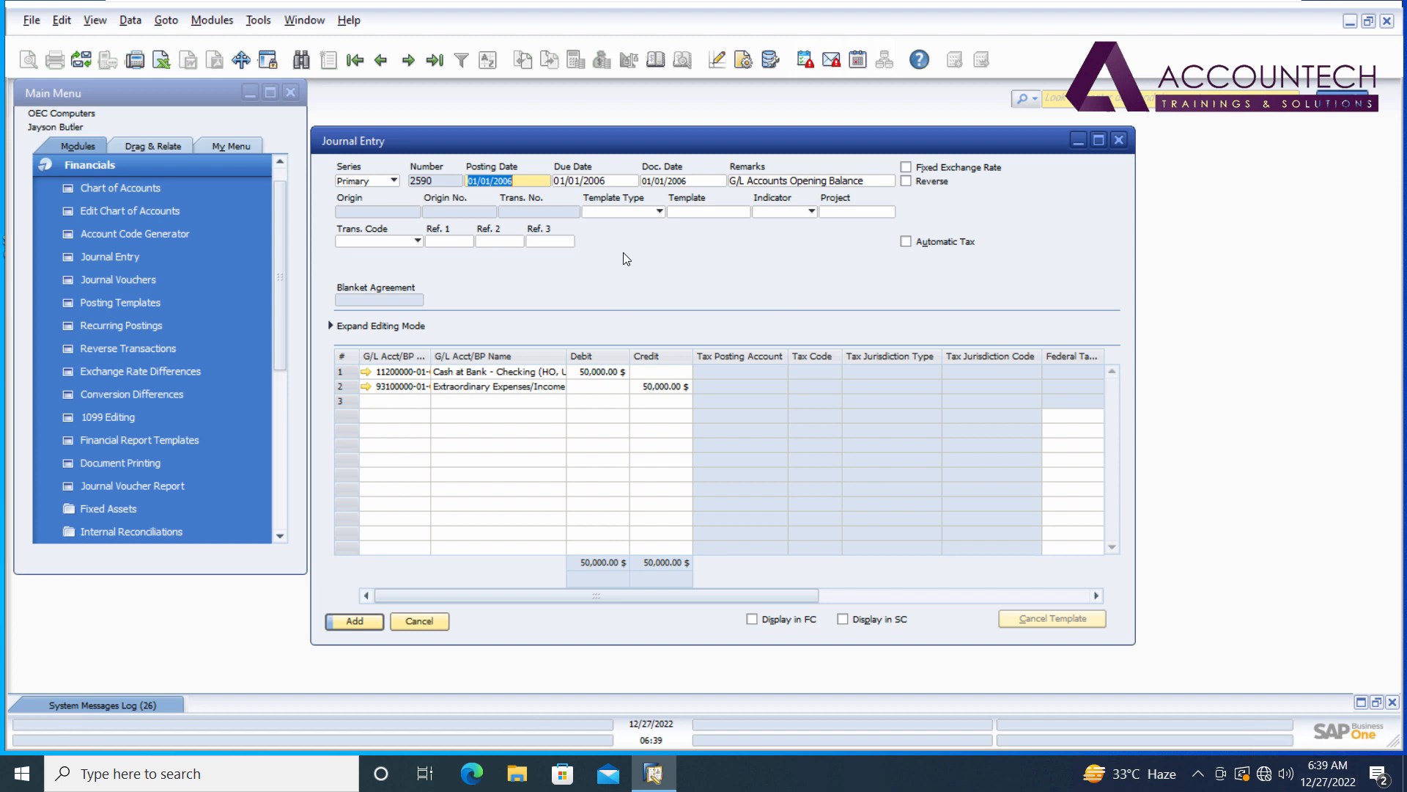
key(Return)
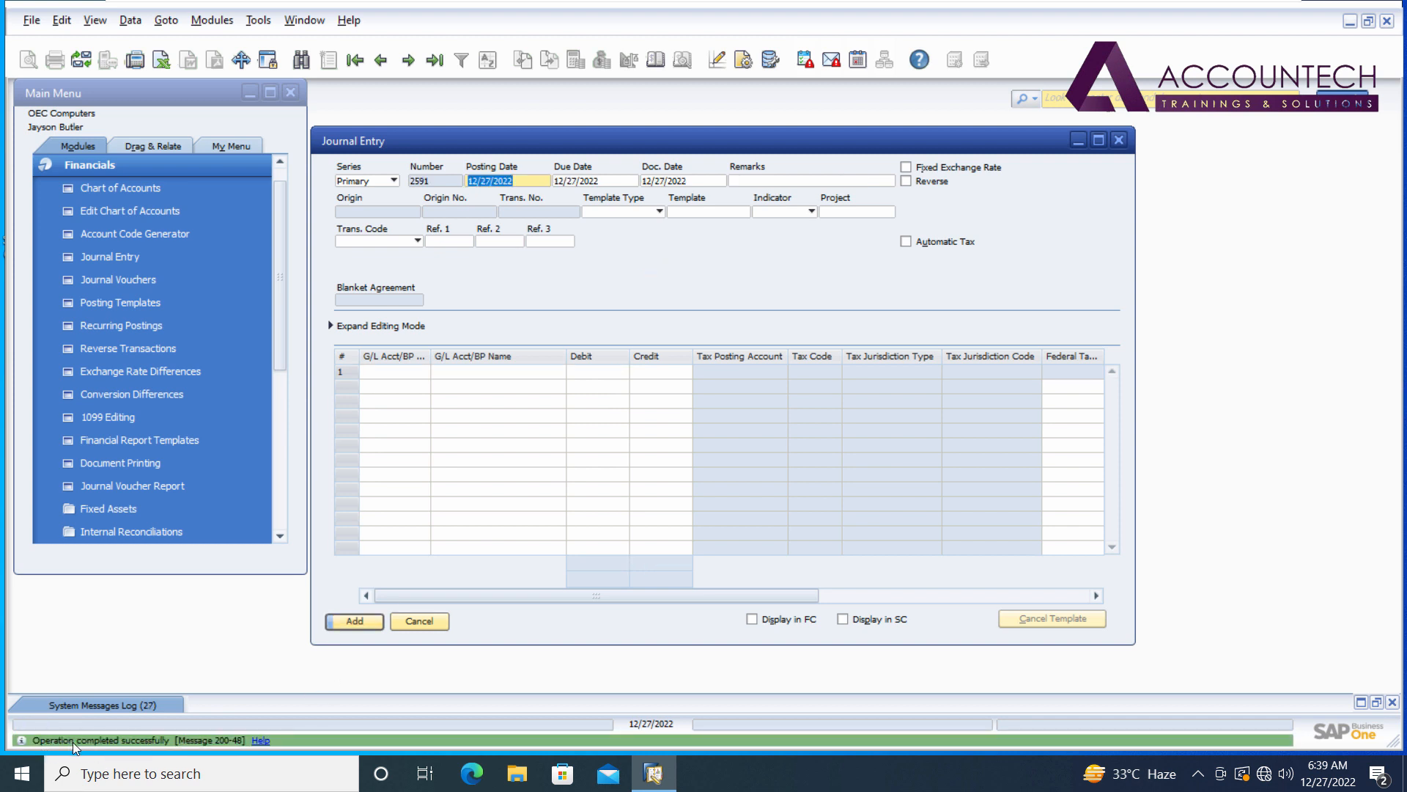
click(1119, 140)
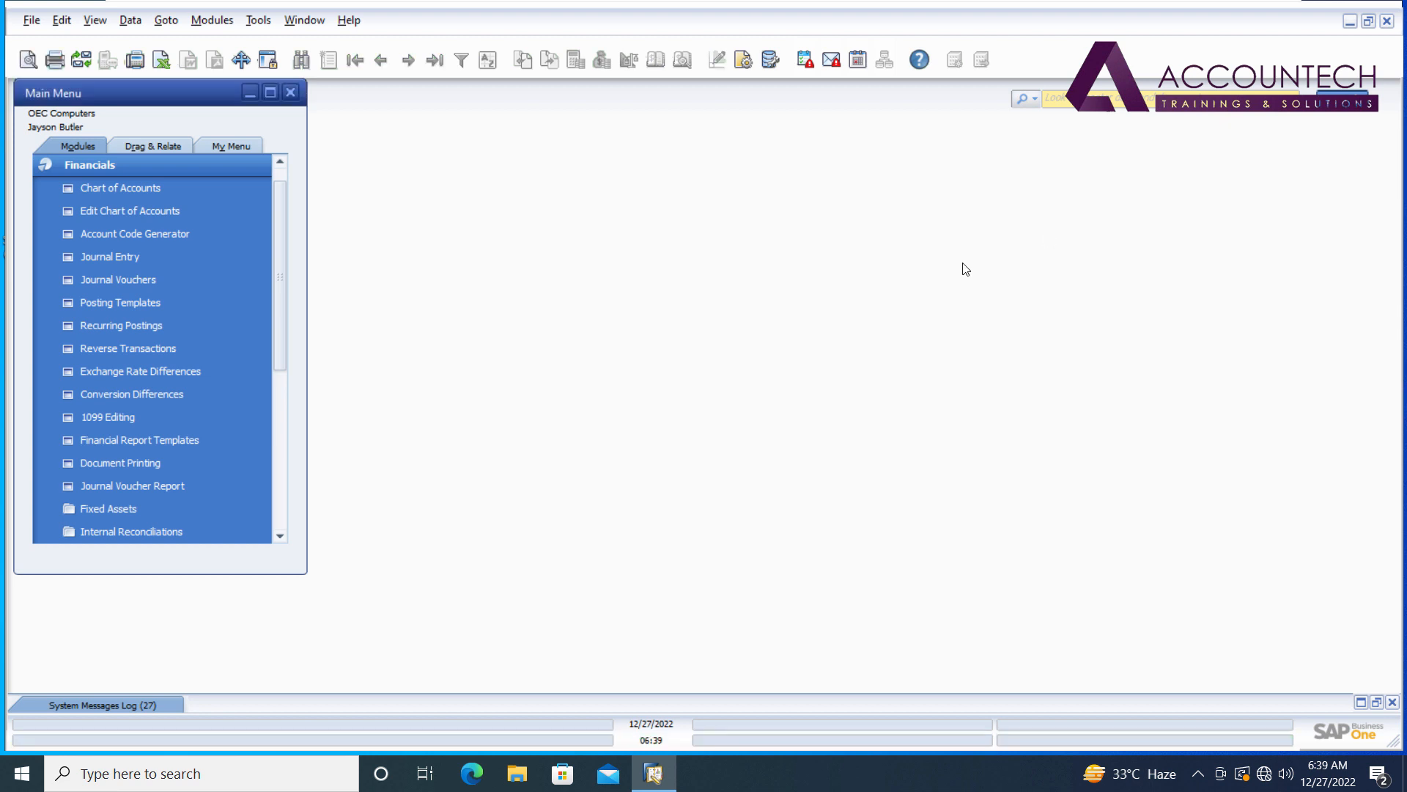
click(226, 164)
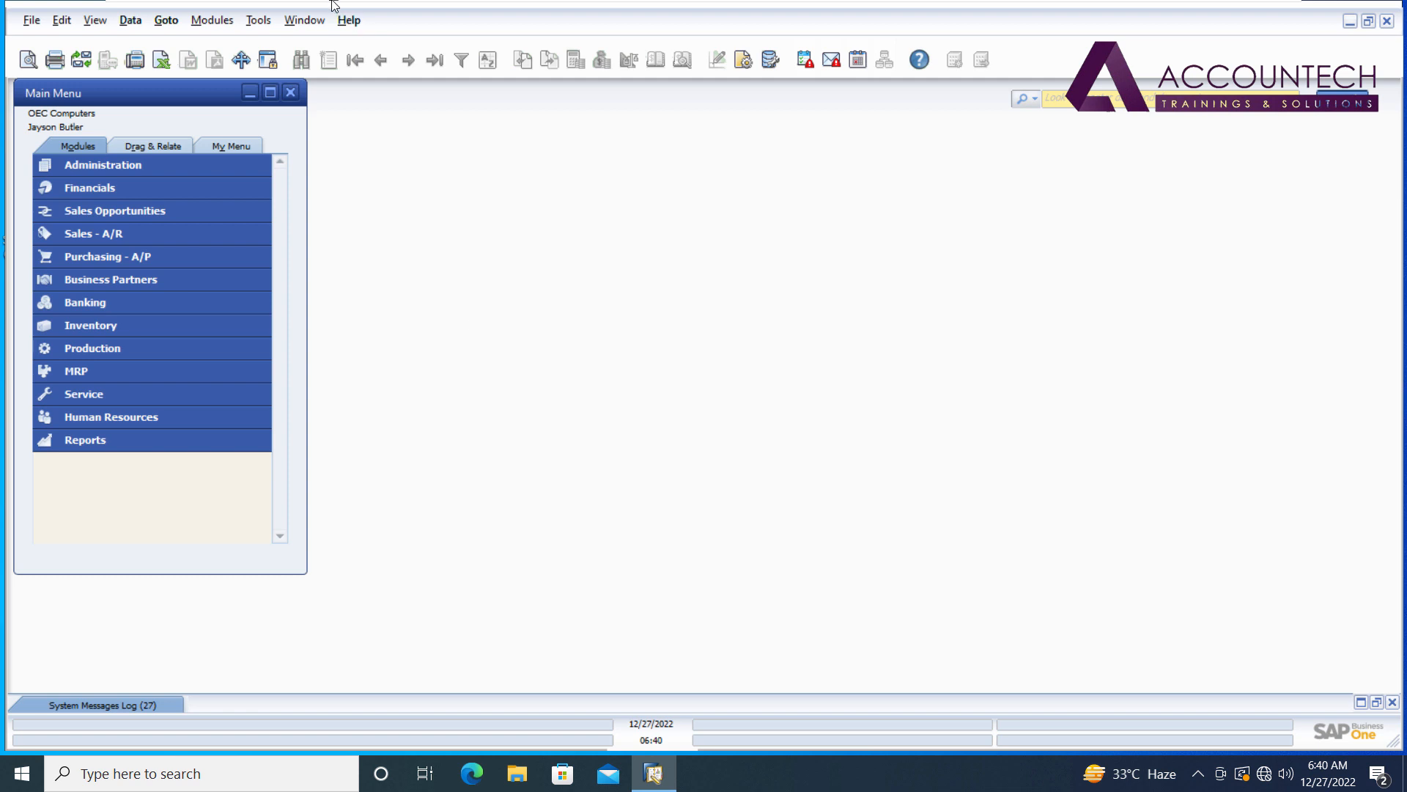
Suspend the Windows 10 x64 guest from the VMware toolbar and close the host Settings window.
mouse_move(334, 4)
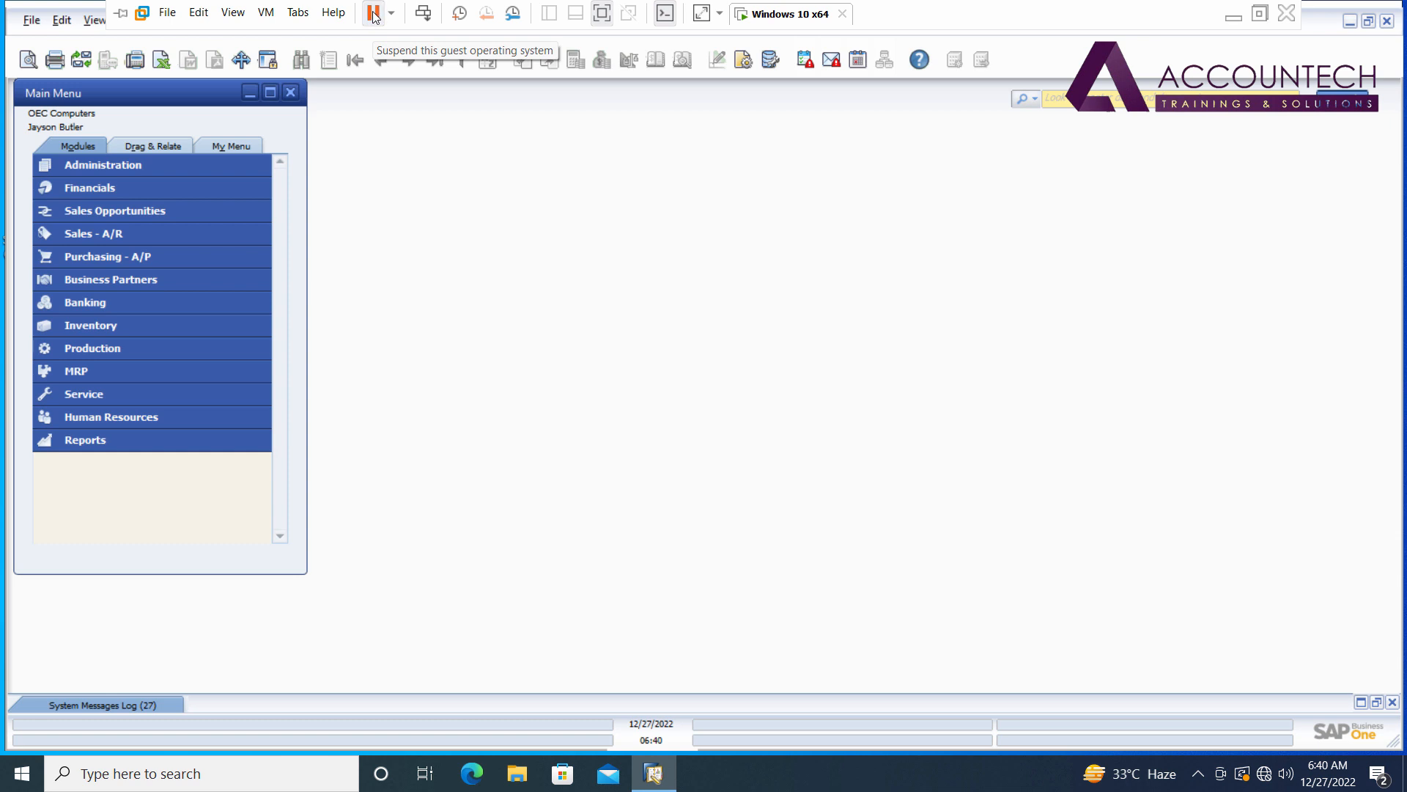
click(373, 15)
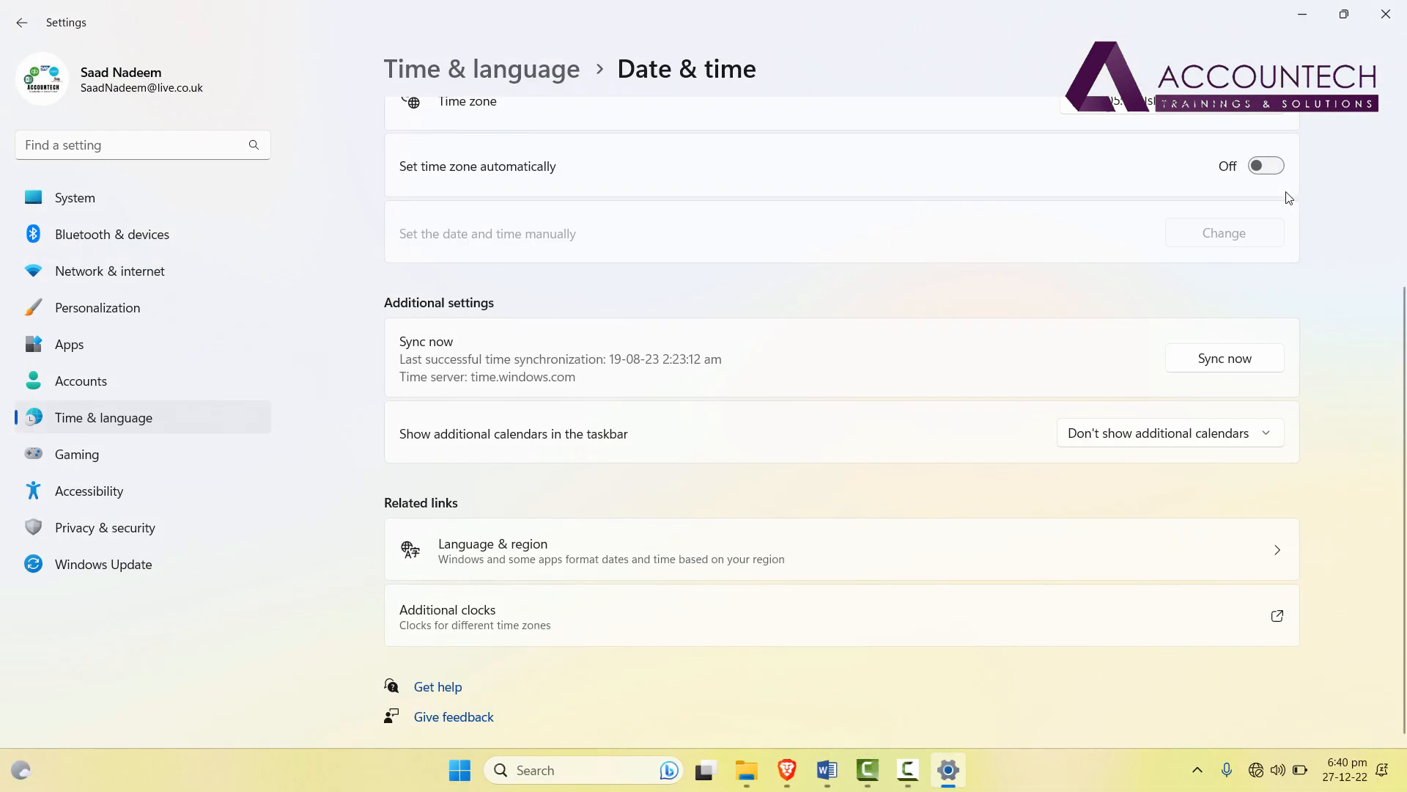
click(1385, 14)
Minimize File Explorer and Brave, confirm the 27 December 2022 clock, and select VMware Workstation Pro.
click(1298, 16)
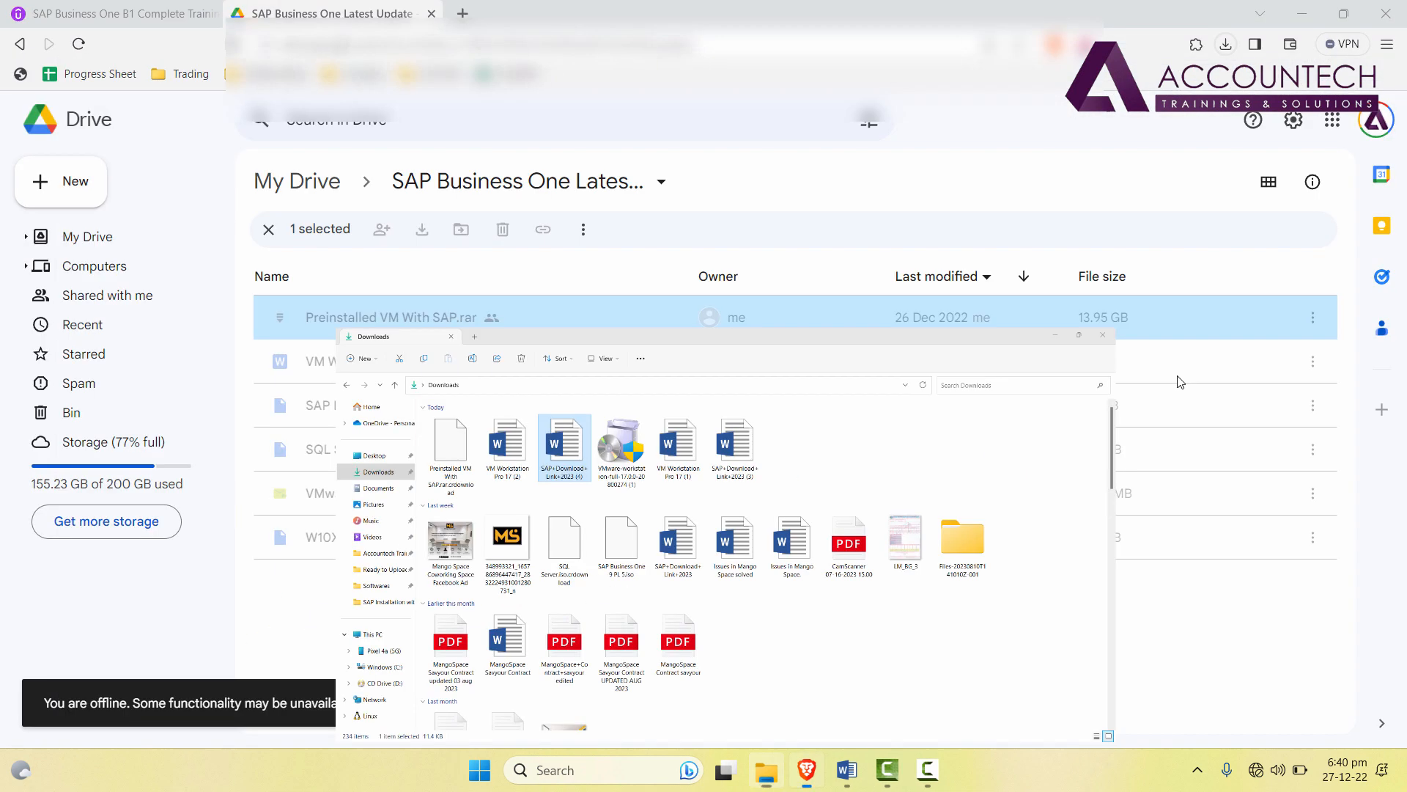
click(1303, 13)
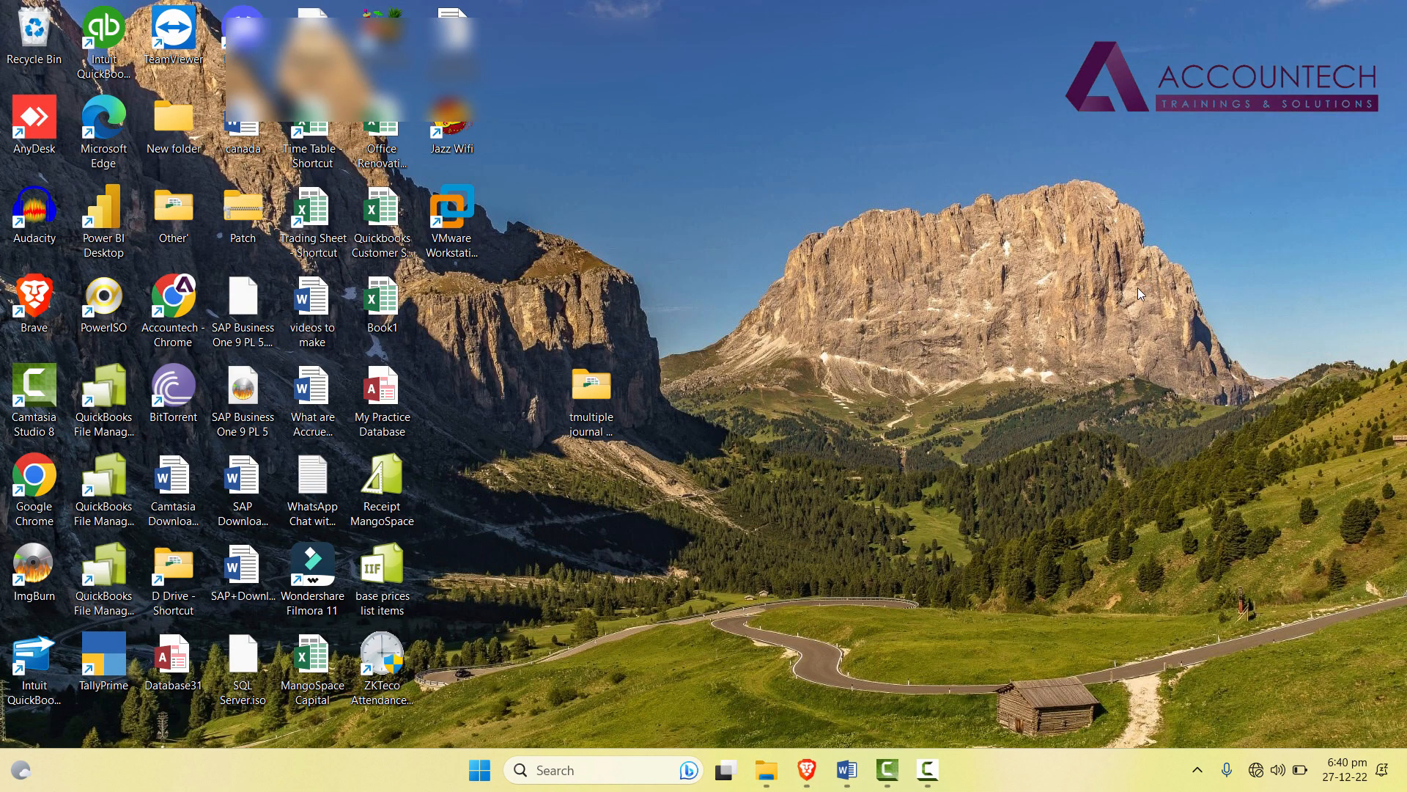
click(1257, 773)
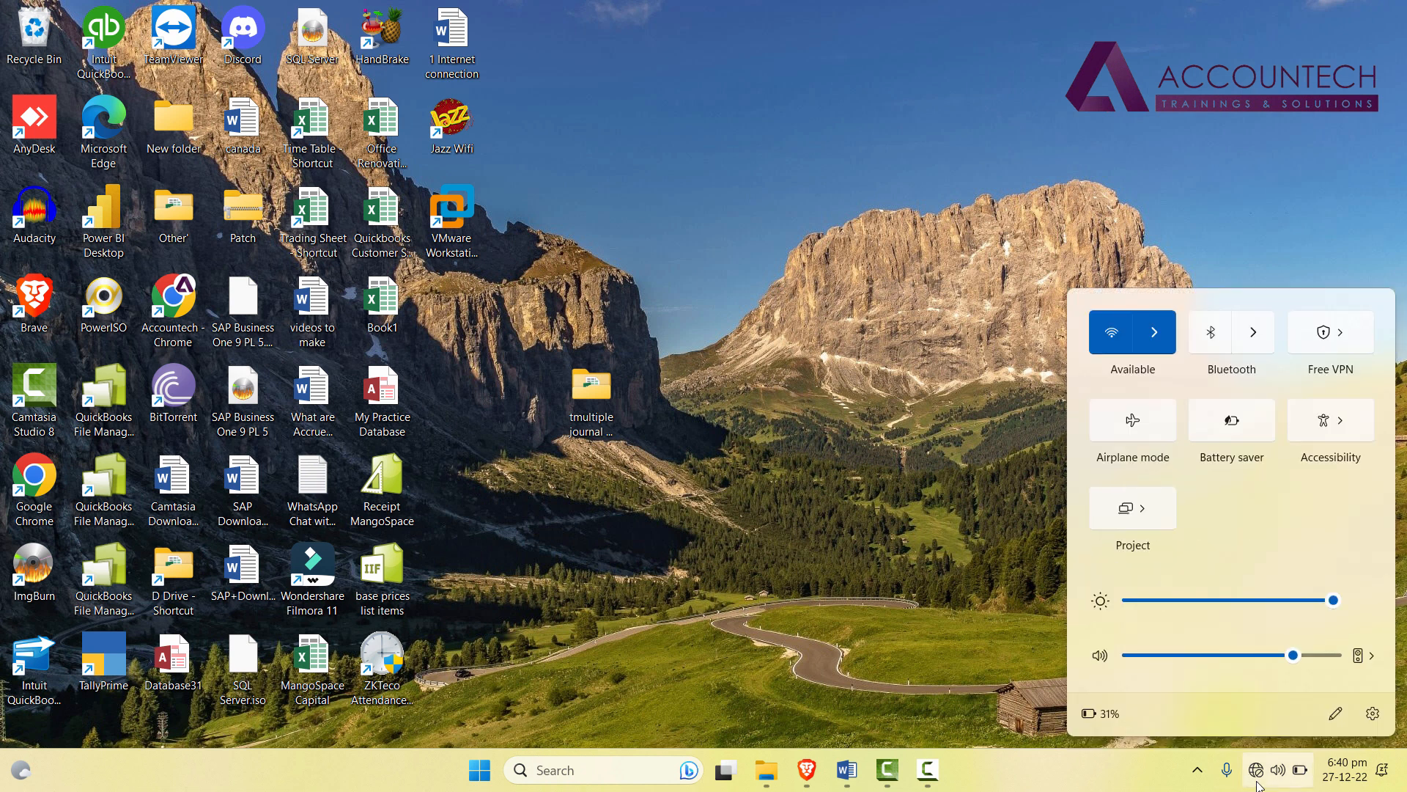
click(1258, 785)
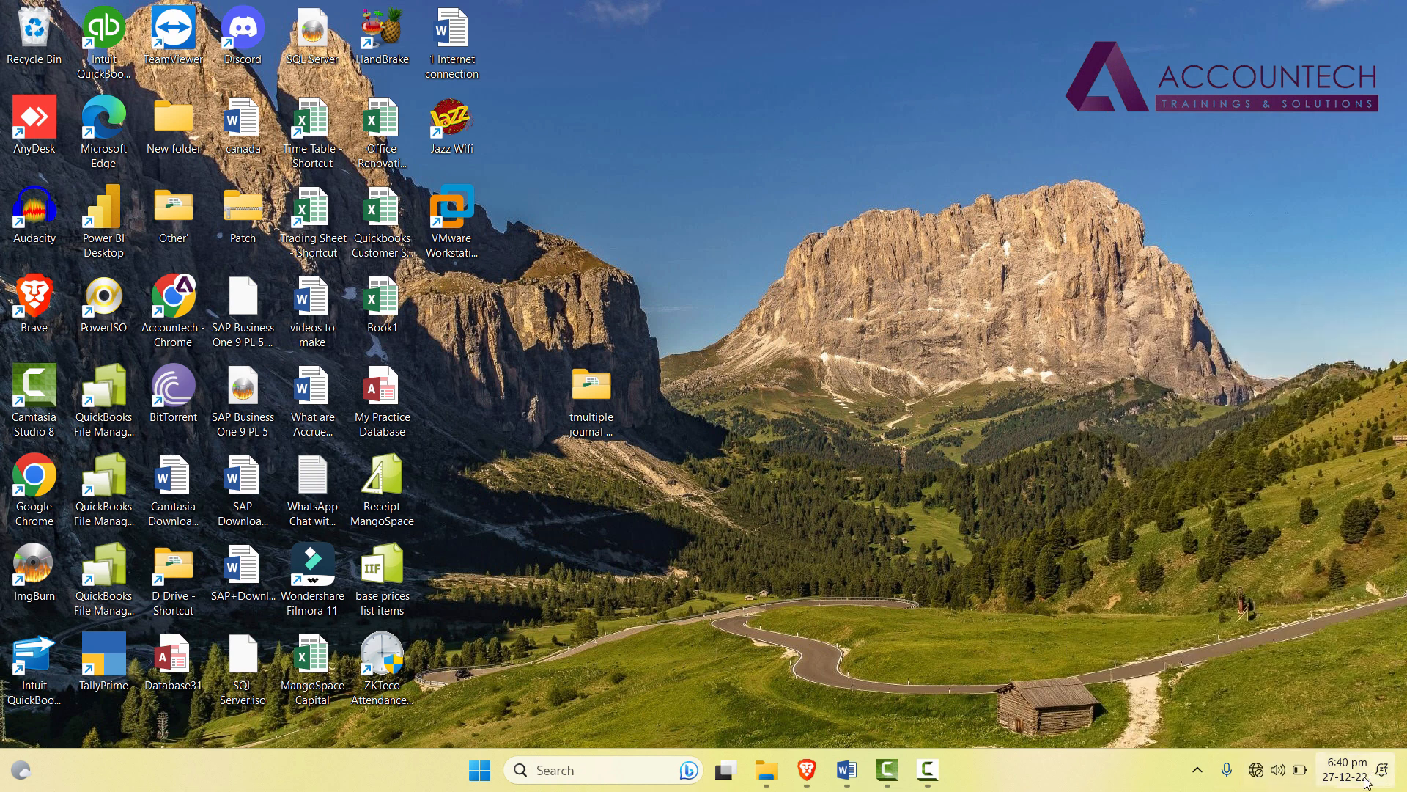
mouse_move(1346, 785)
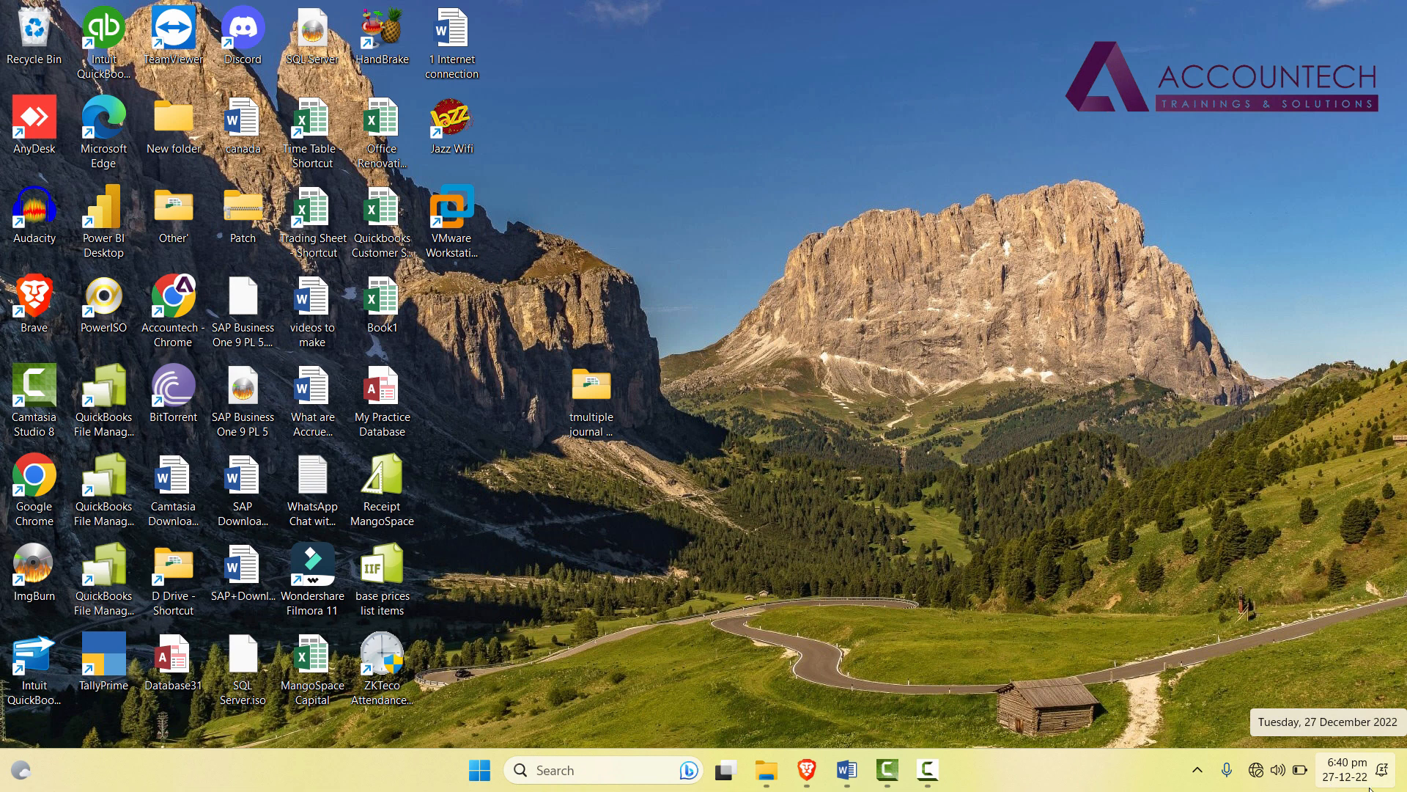
click(455, 209)
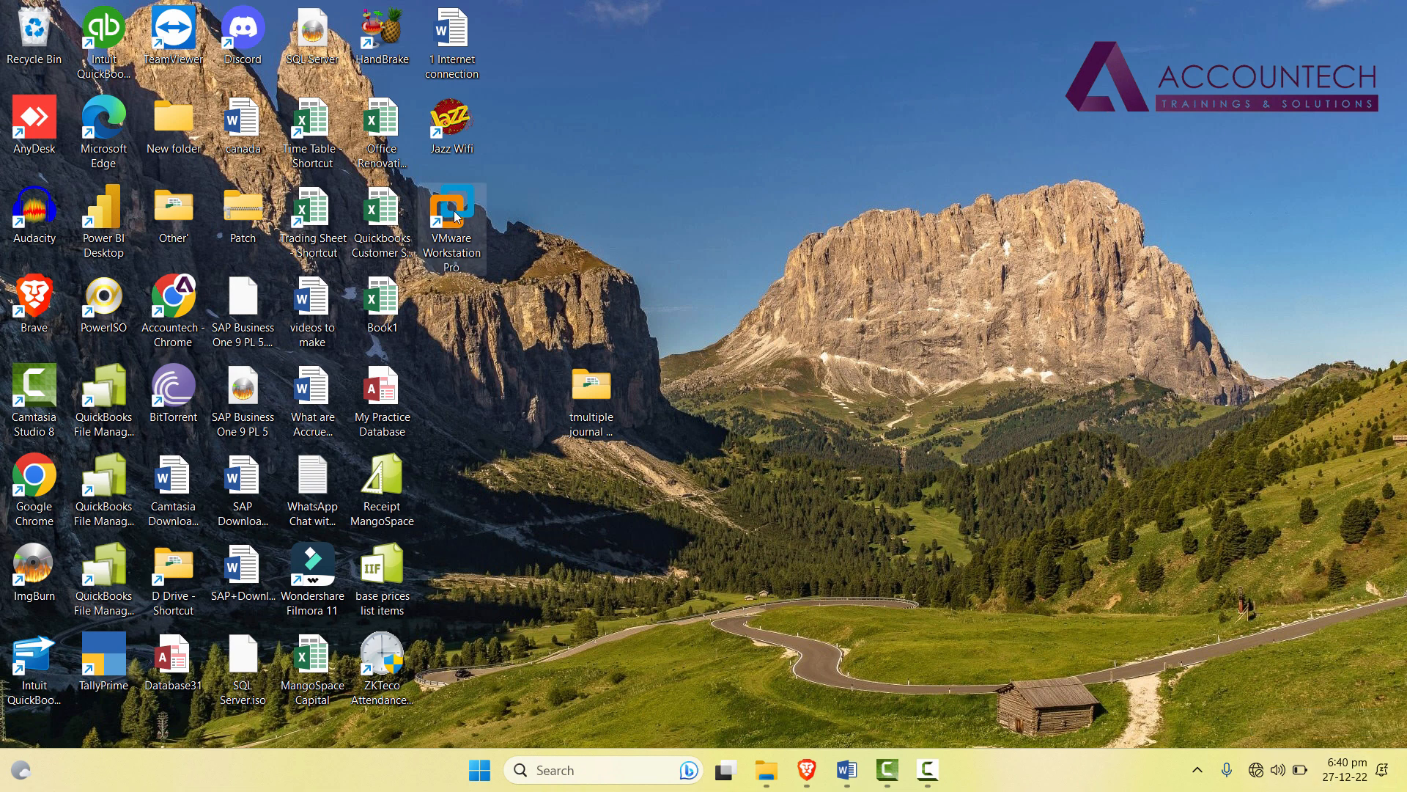
Launch VMware Workstation Pro and resume the suspended Windows 10 x64 virtual machine.
double_click(454, 210)
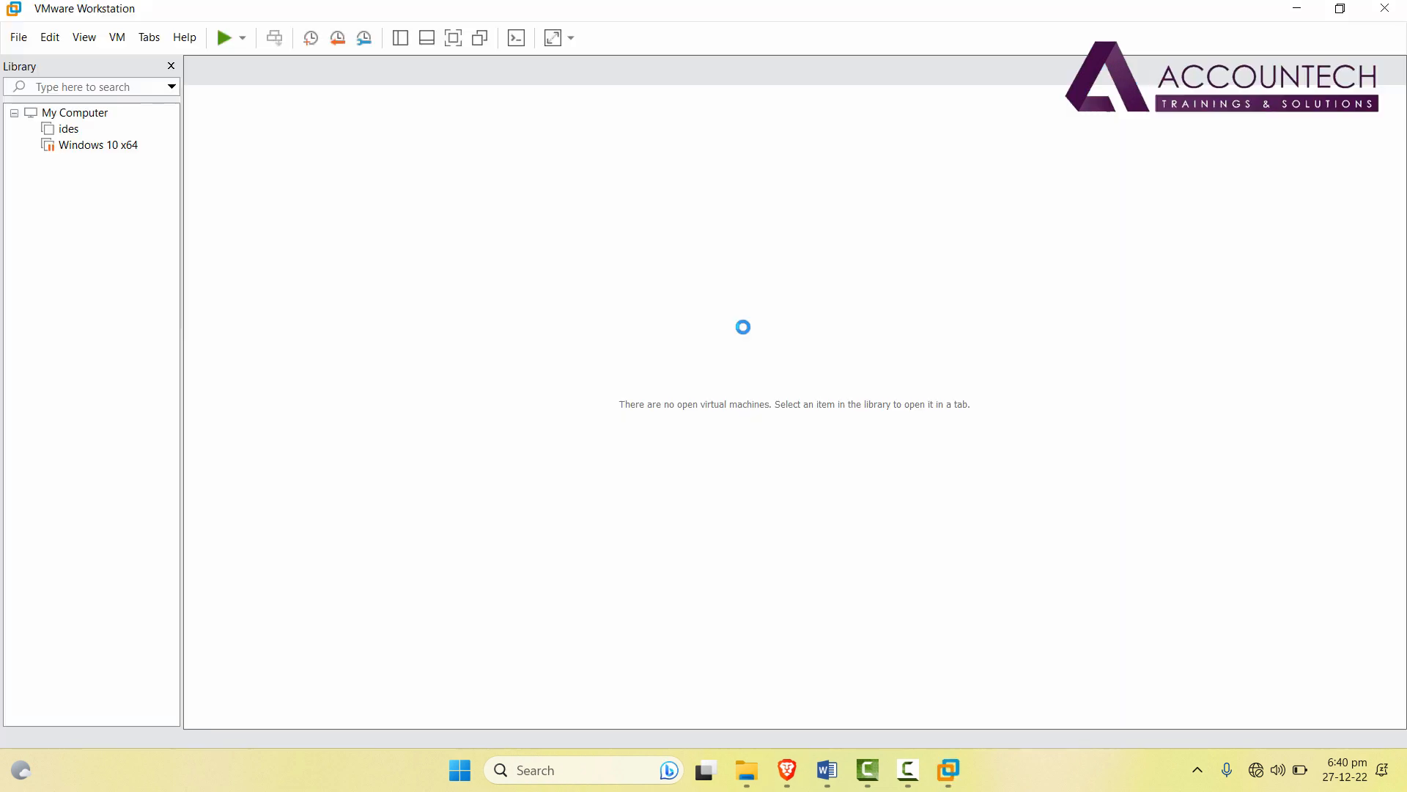
click(96, 147)
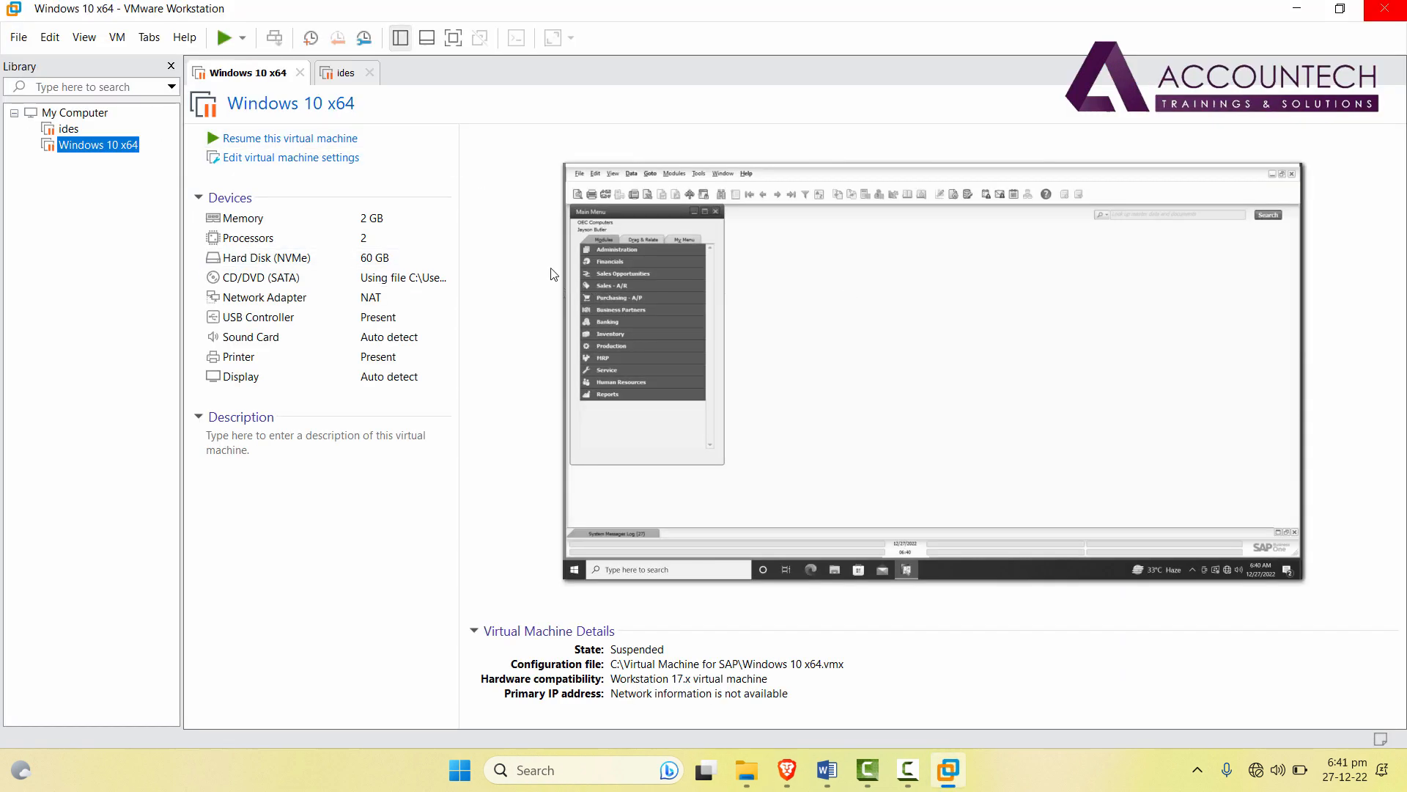
click(319, 141)
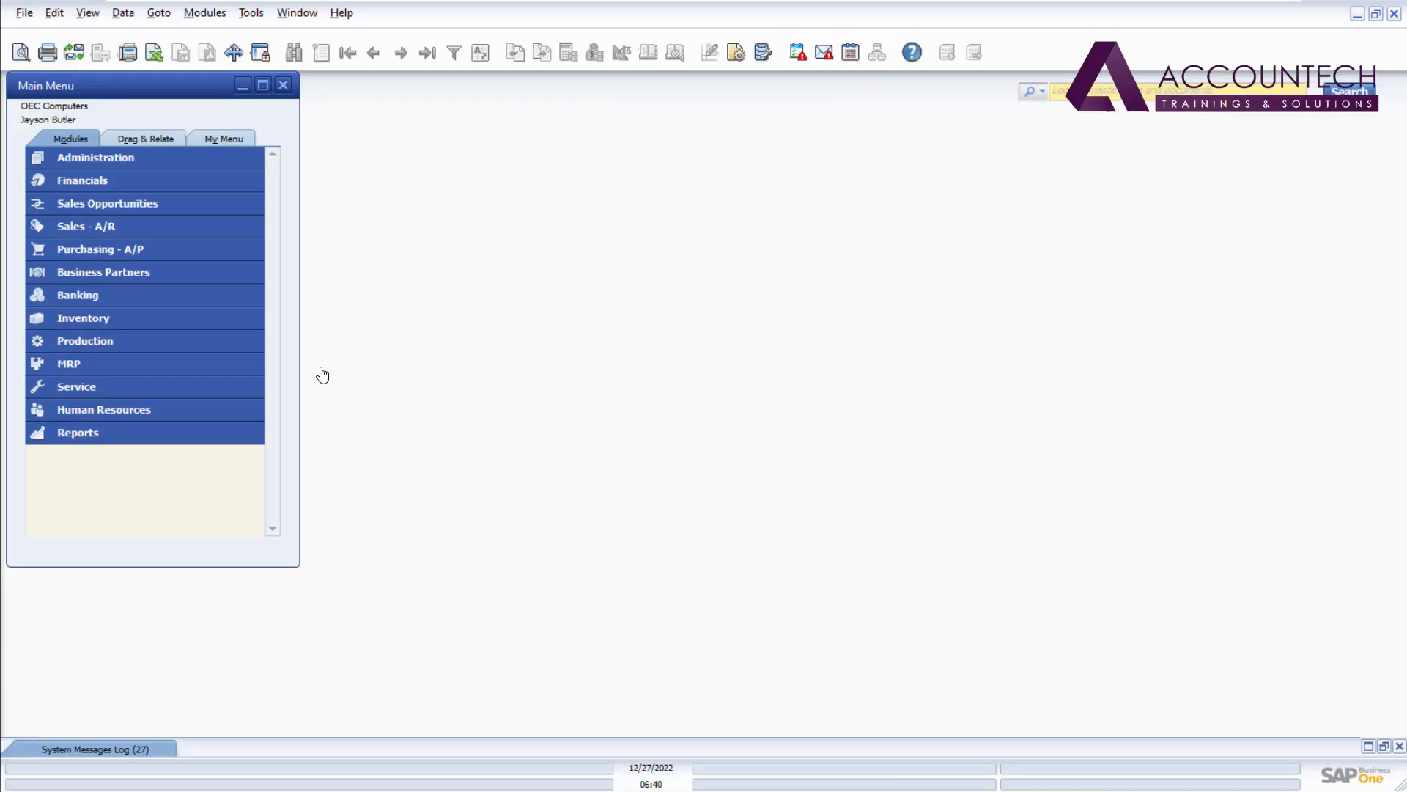
From Financials > Journal Entry, duplicate the first opening-balance entry and post it as entry 2591.
click(140, 180)
click(132, 257)
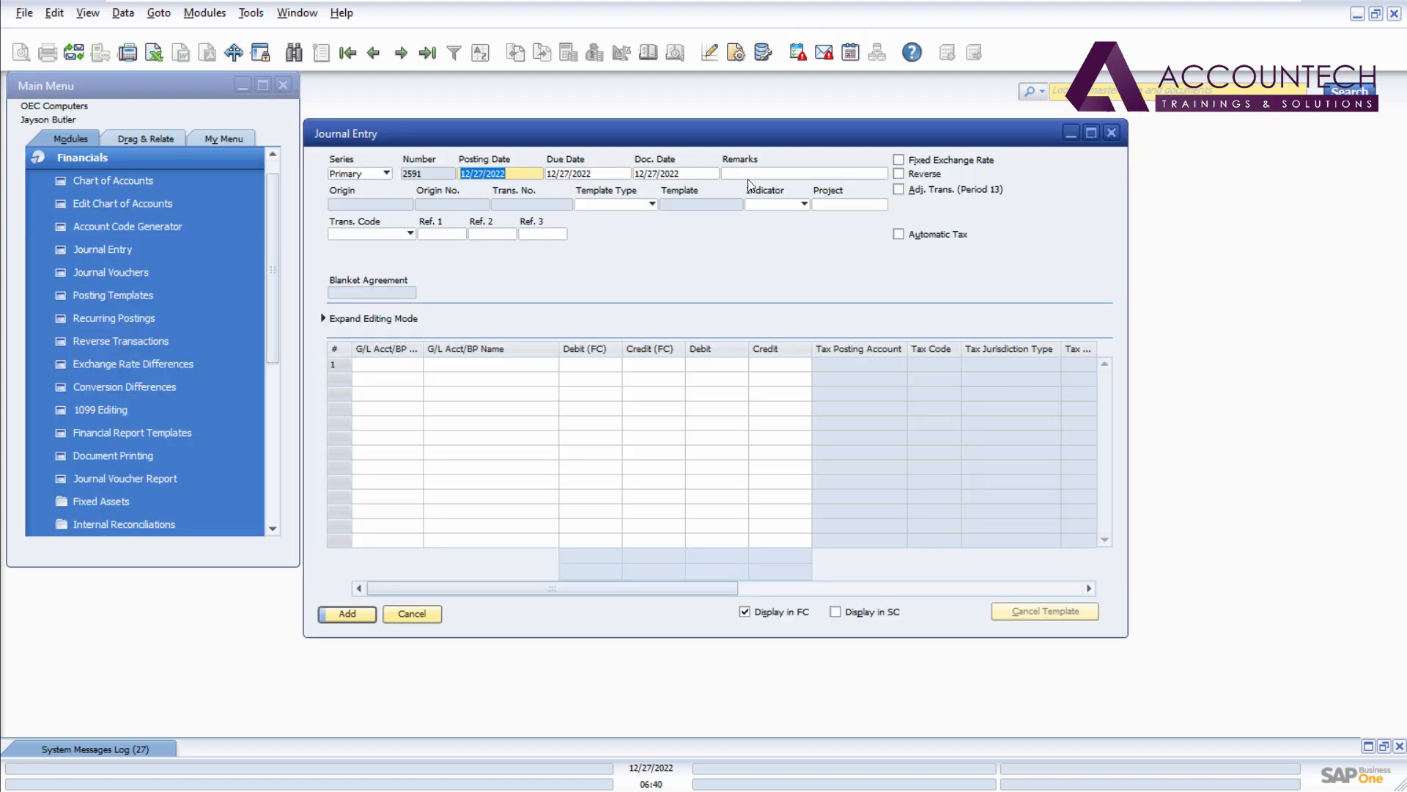
click(404, 55)
right_click(693, 249)
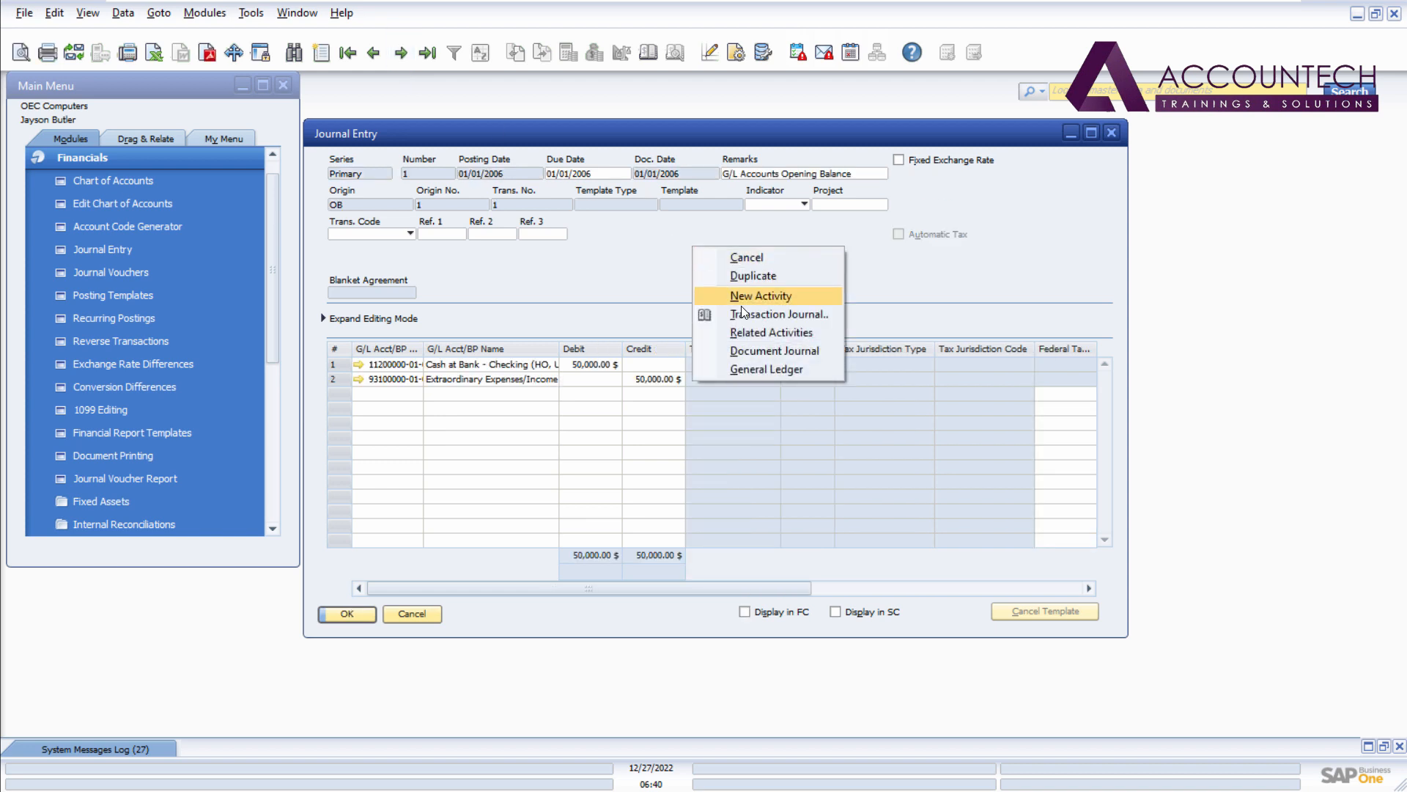
click(754, 274)
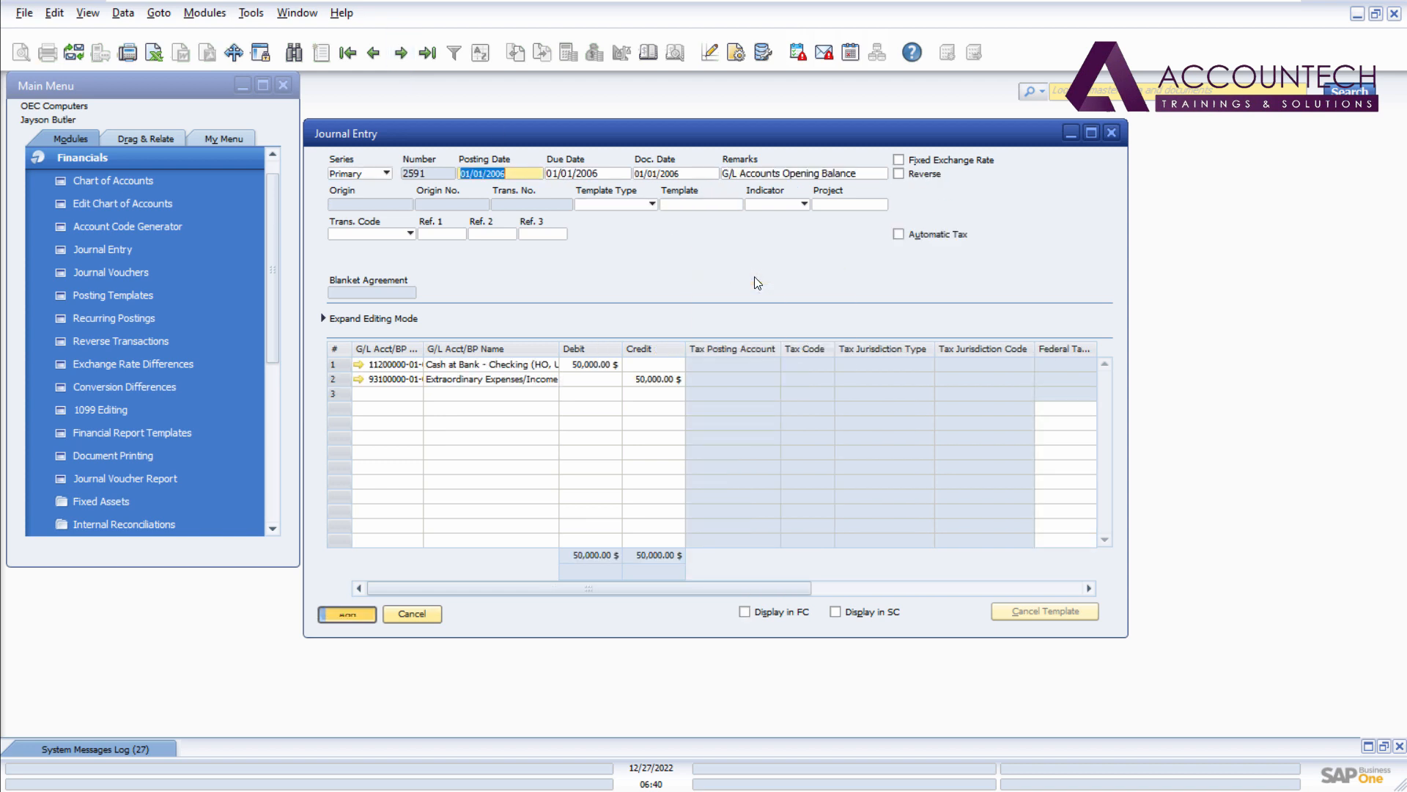
key(Return)
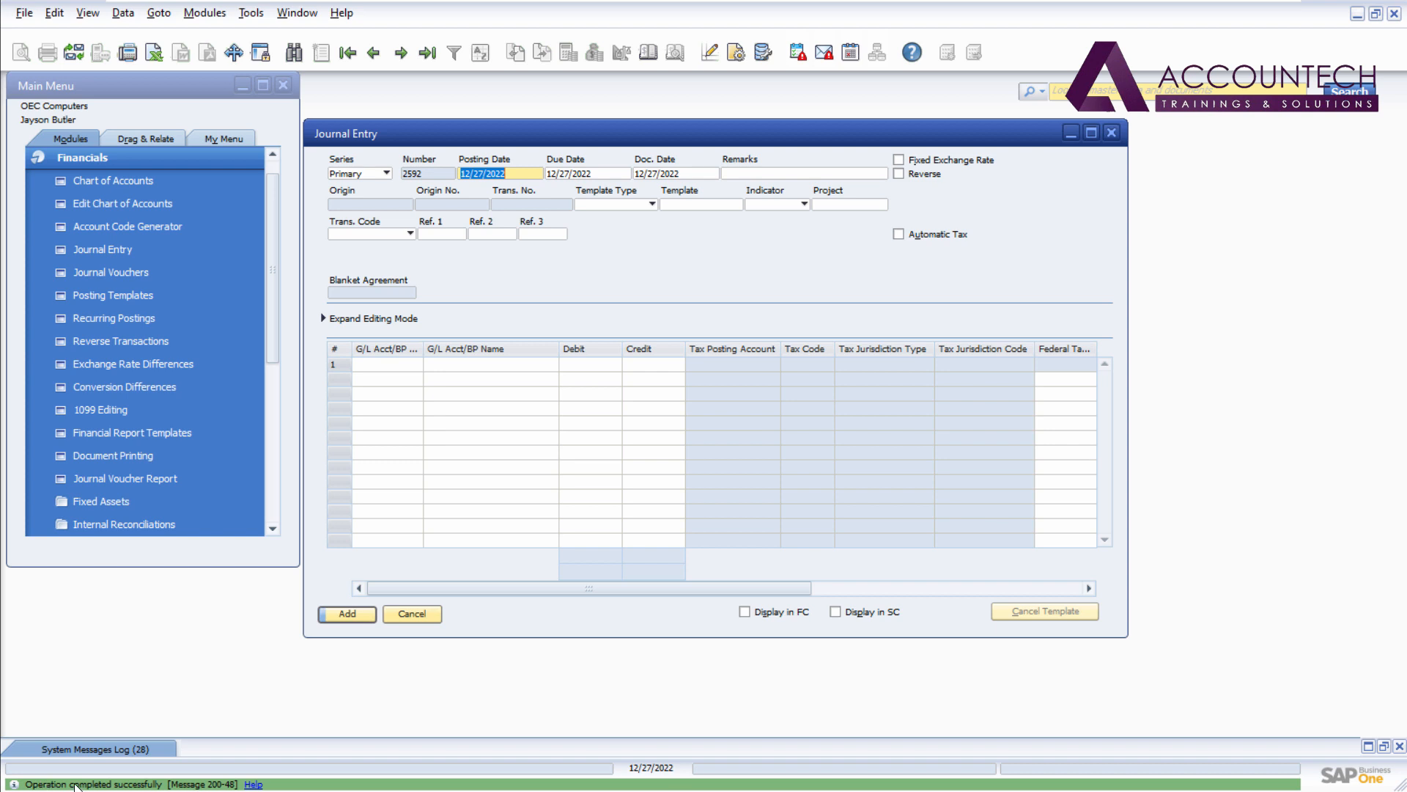
click(1111, 133)
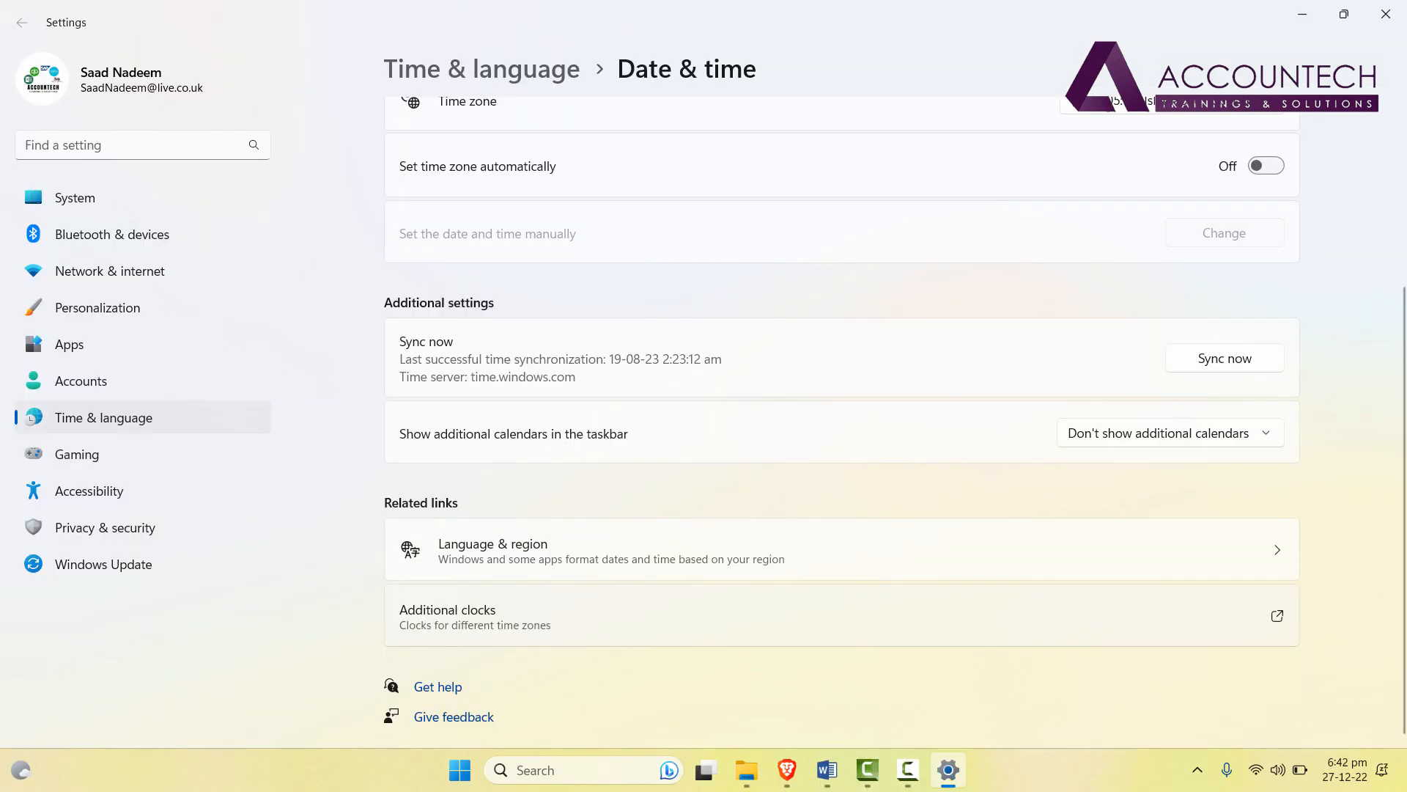
Open the Date and Time Settings calendar via Additional clocks, then bring Brave's Udemy clock error forward.
click(1021, 632)
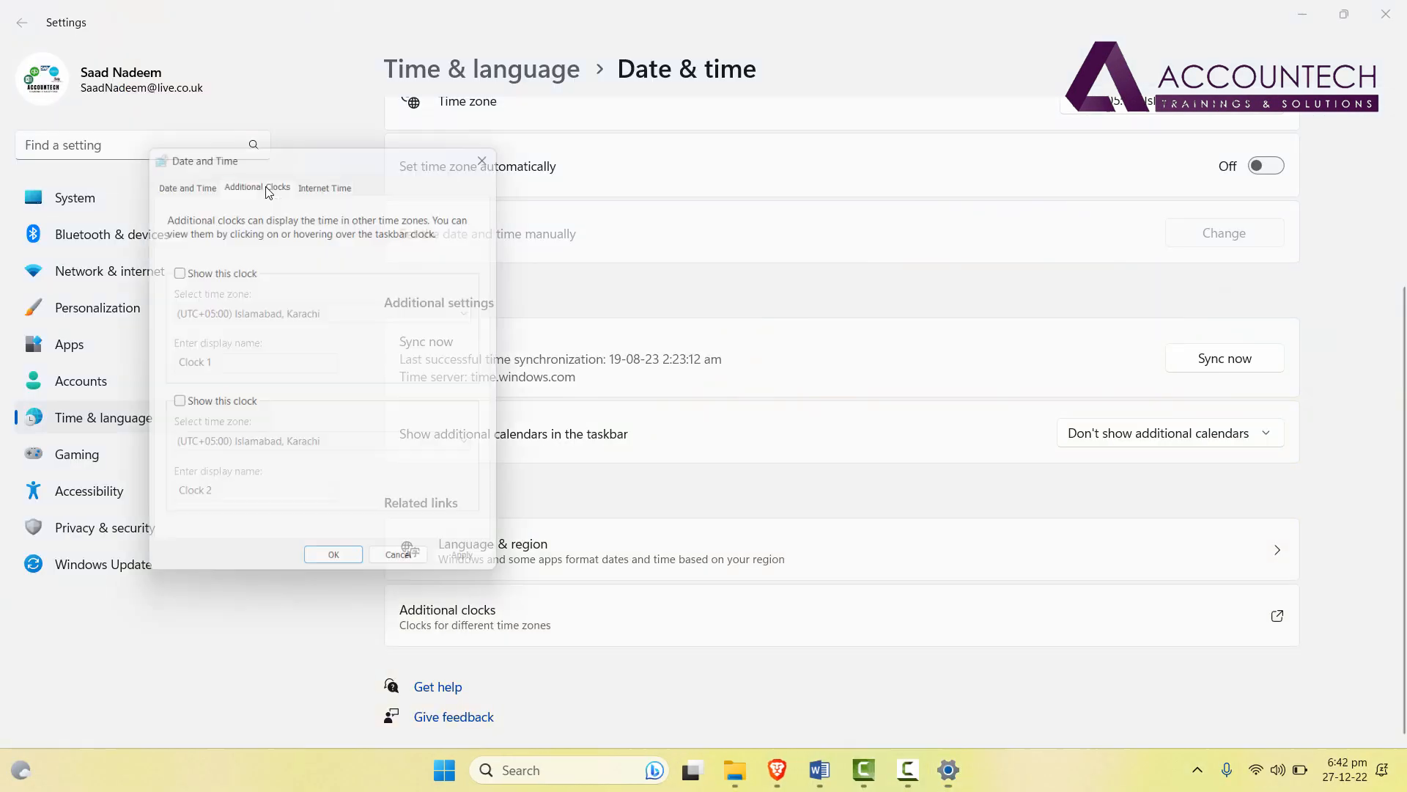
click(207, 178)
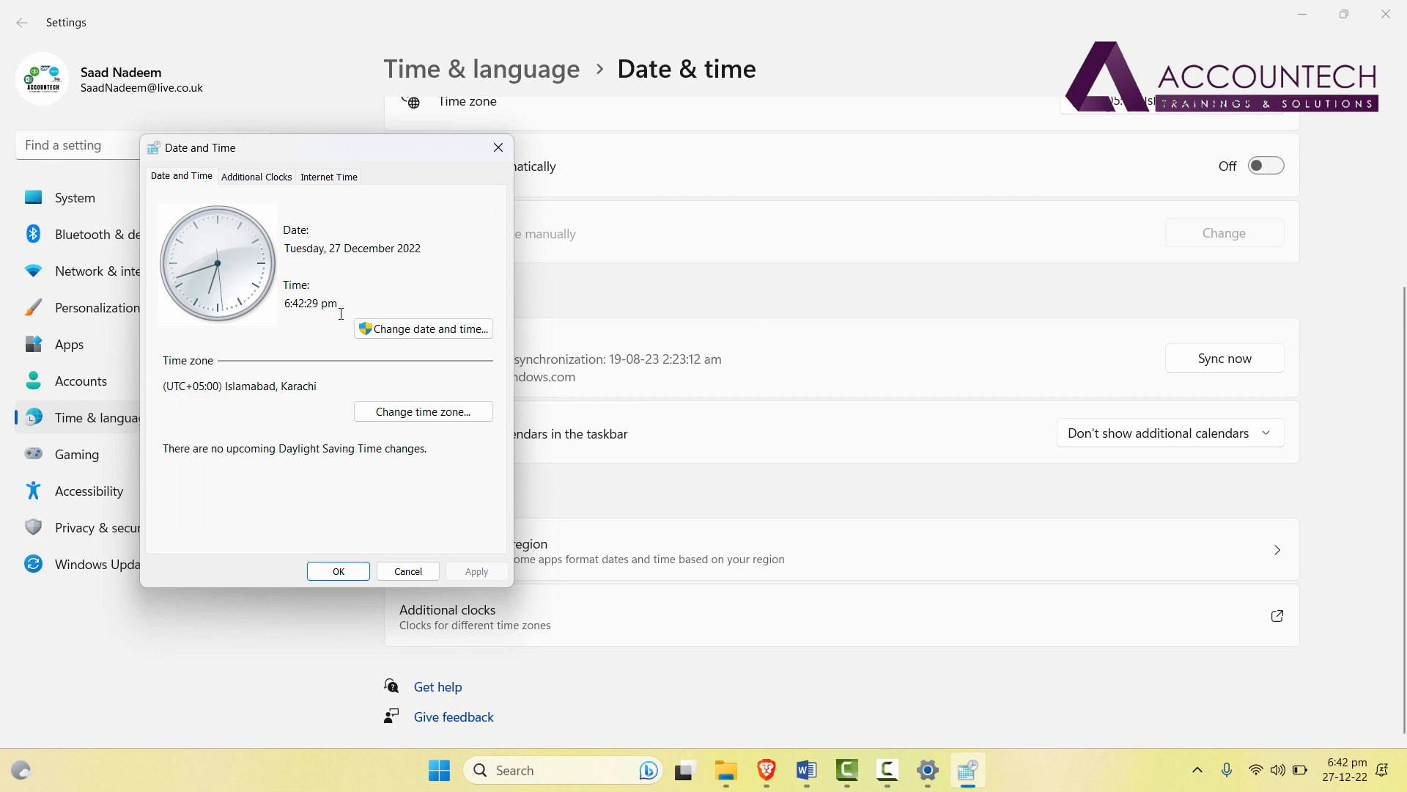
click(437, 330)
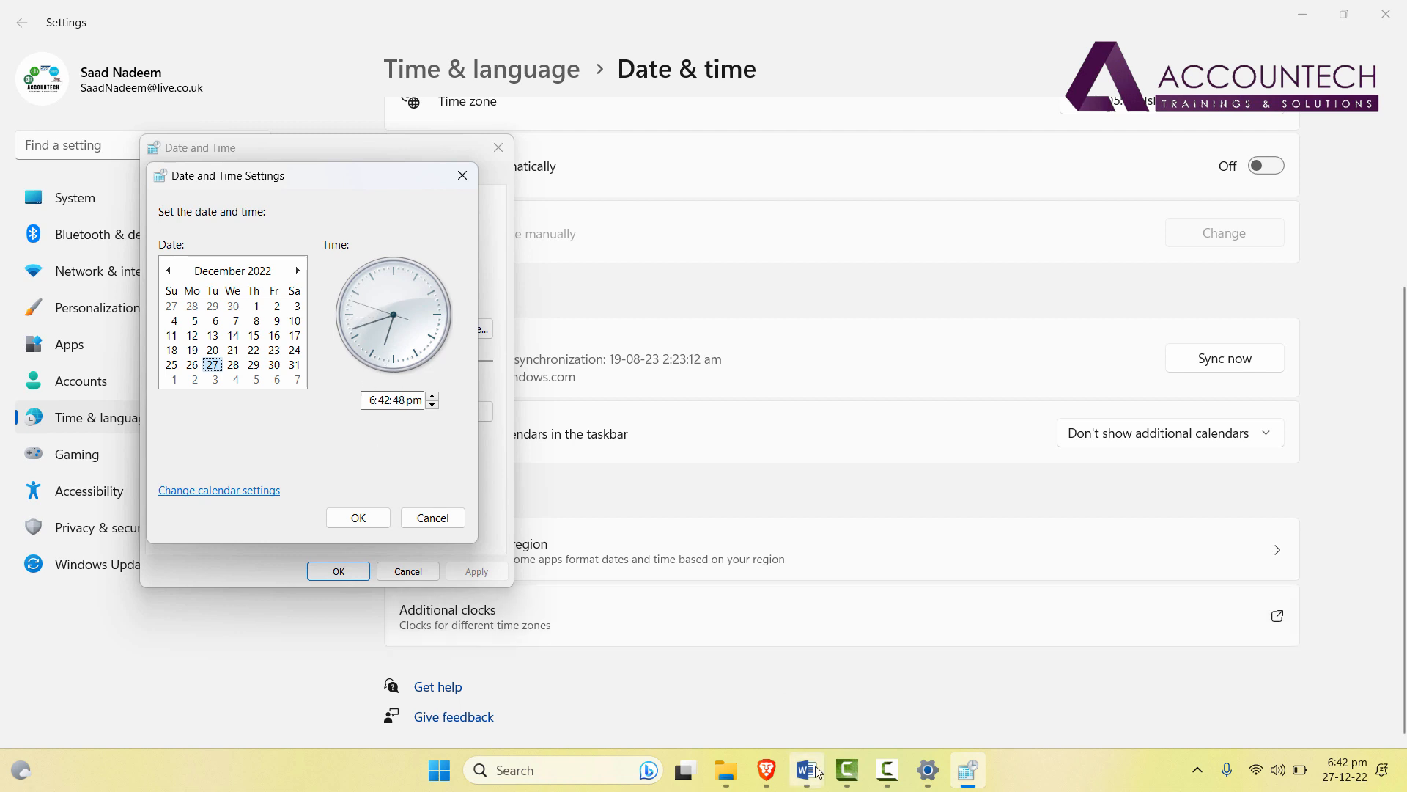
click(766, 769)
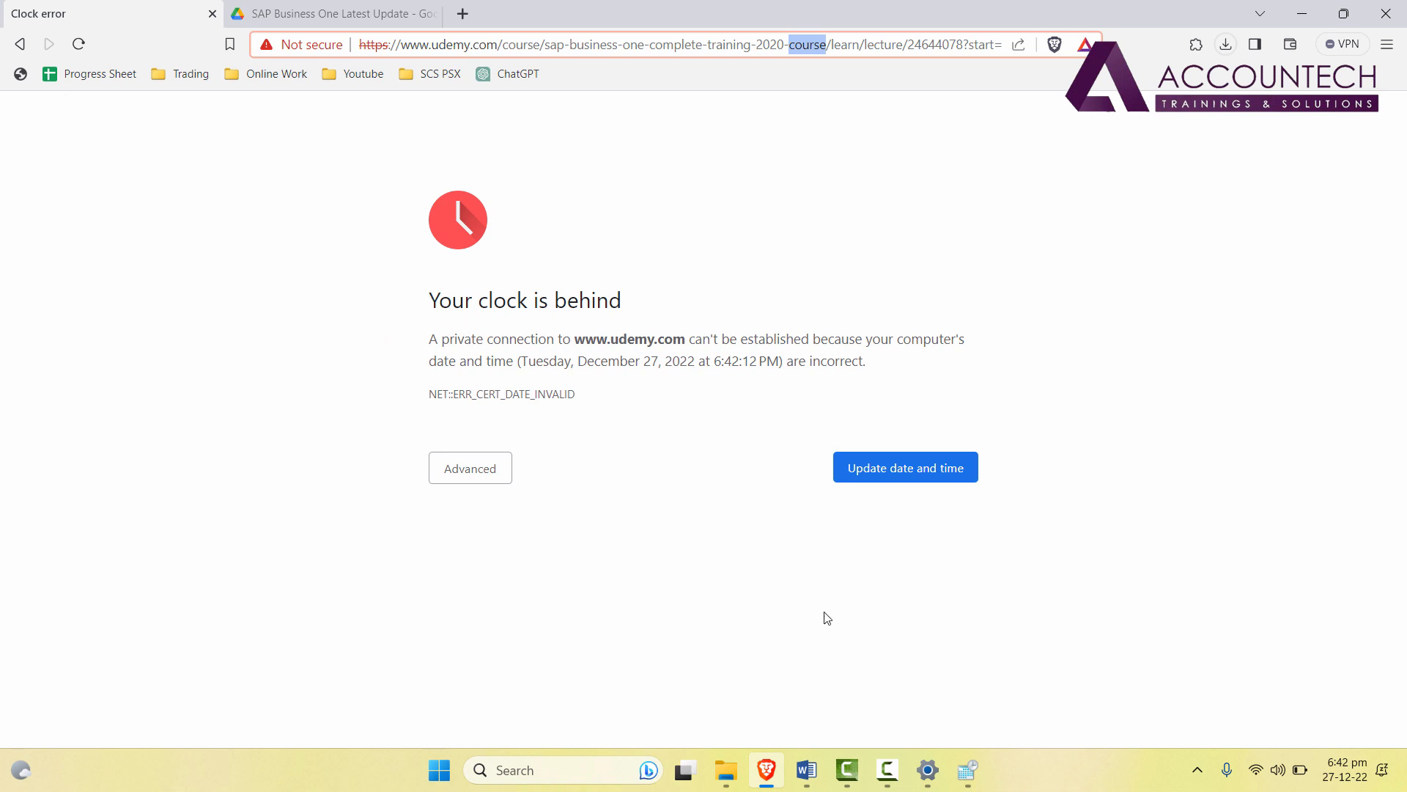
Return to the Date and Time Settings dialog and confirm the corrected host date of 19-08-23.
click(962, 779)
click(961, 781)
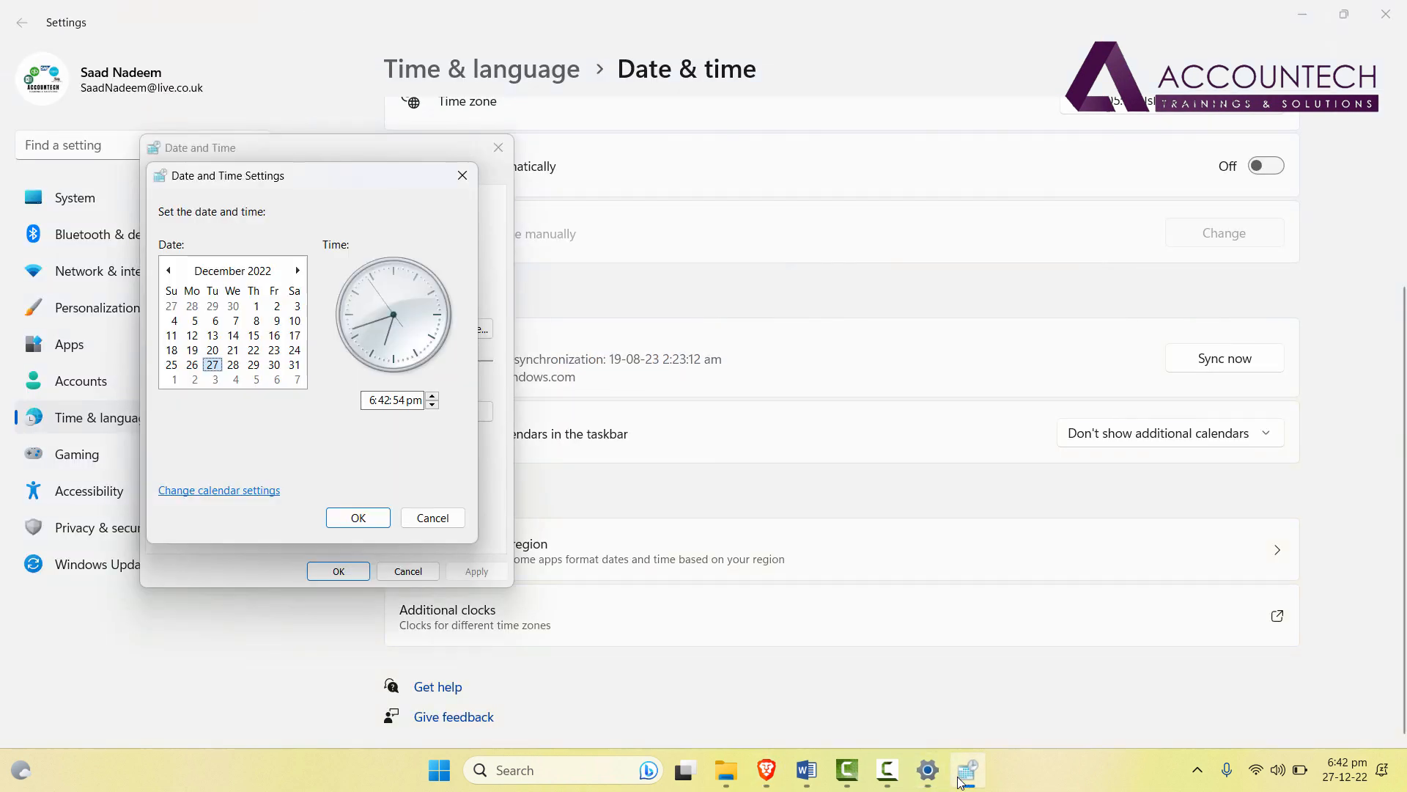
click(341, 575)
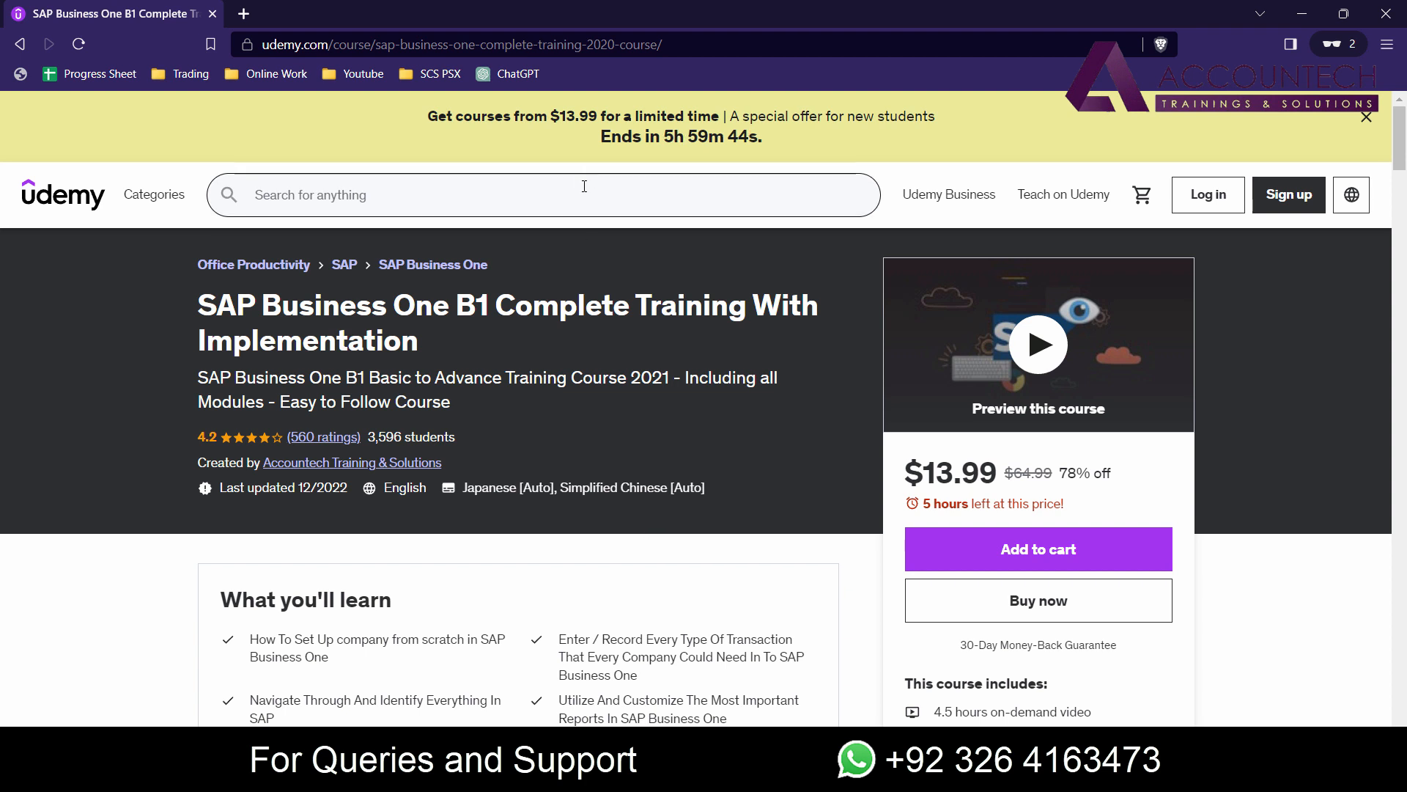
scroll(591, 422, down, 4)
scroll(616, 417, up, 4)
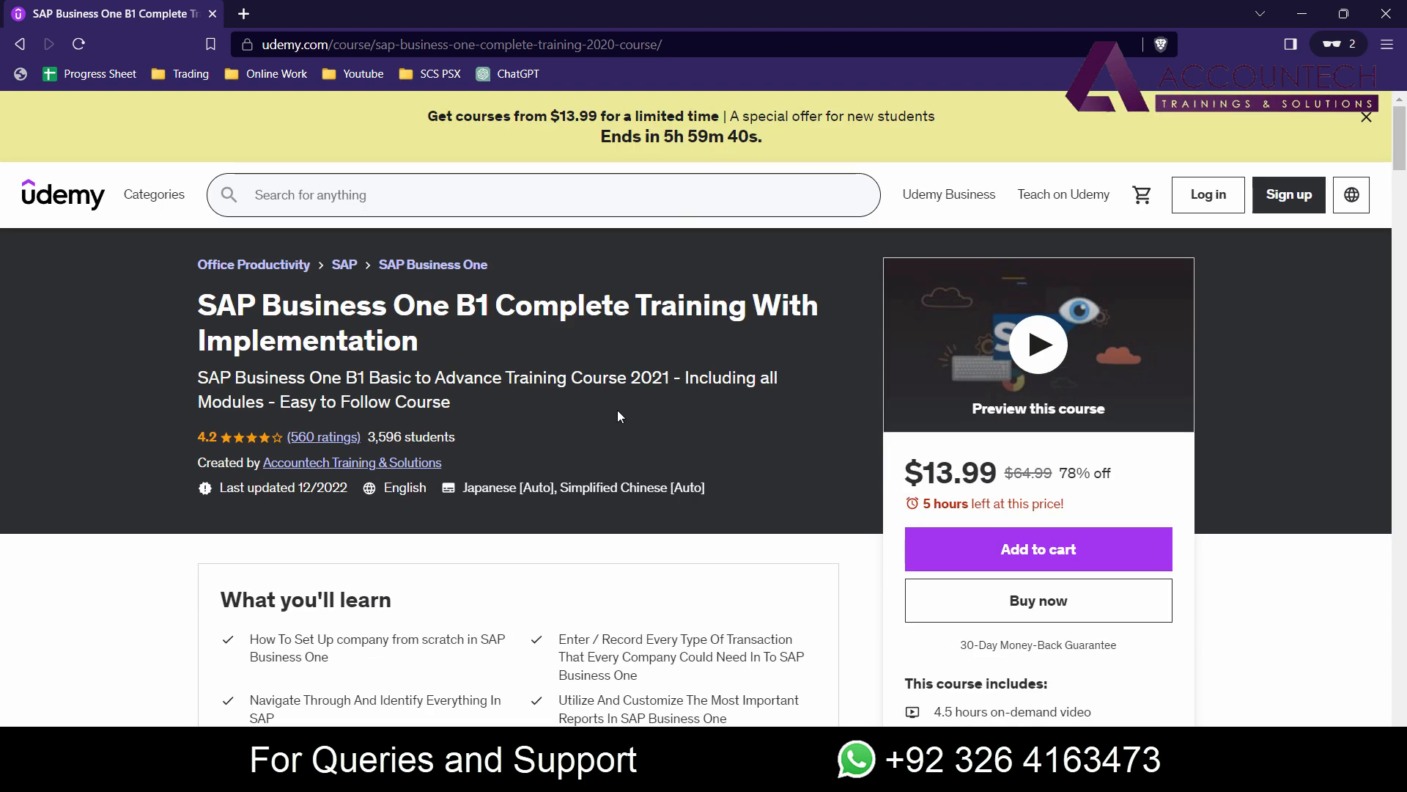